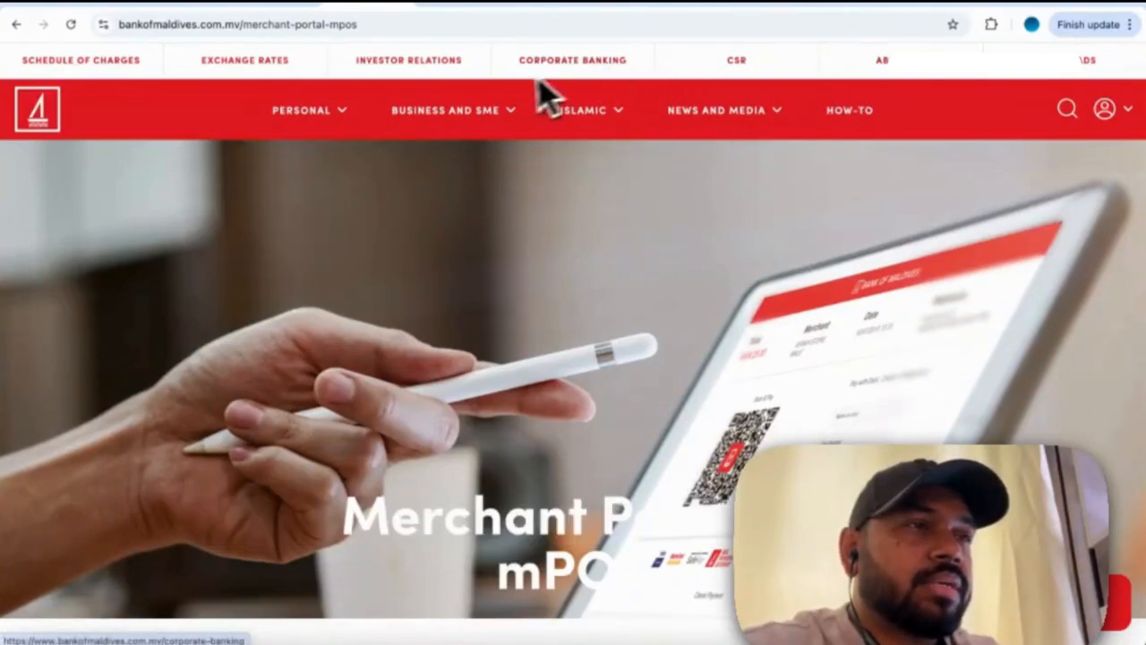
Step: Search Google in a new tab for the biggest bank in Maldives and highlight the Bank of Maldives (BML) result
mouse_move(324, 139)
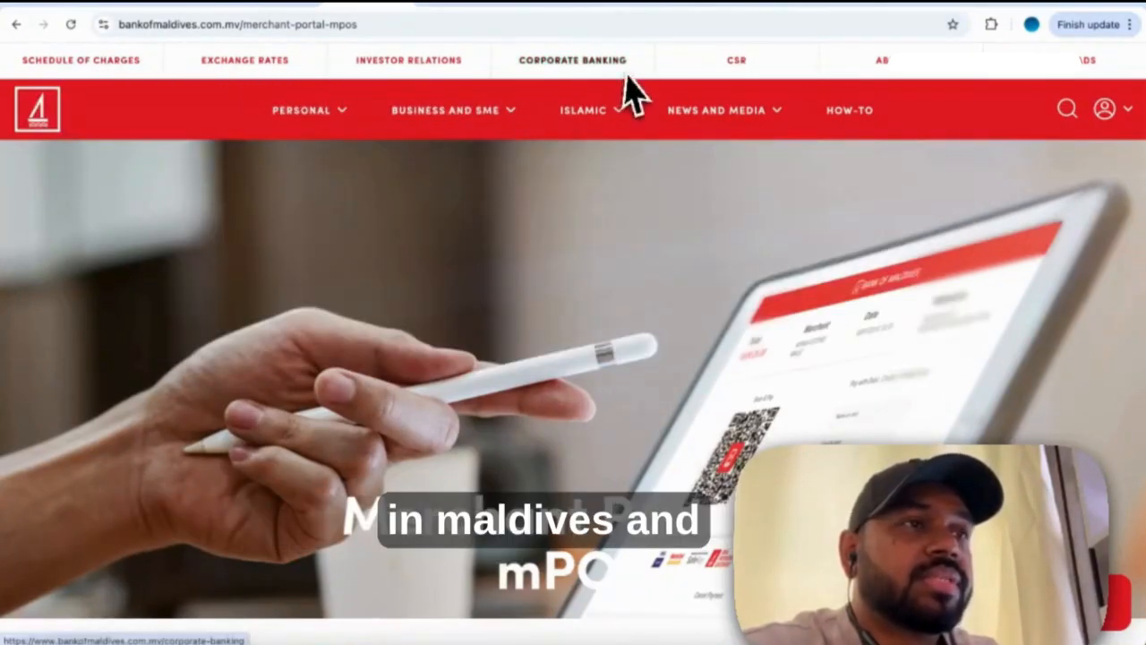
mouse_move(453, 106)
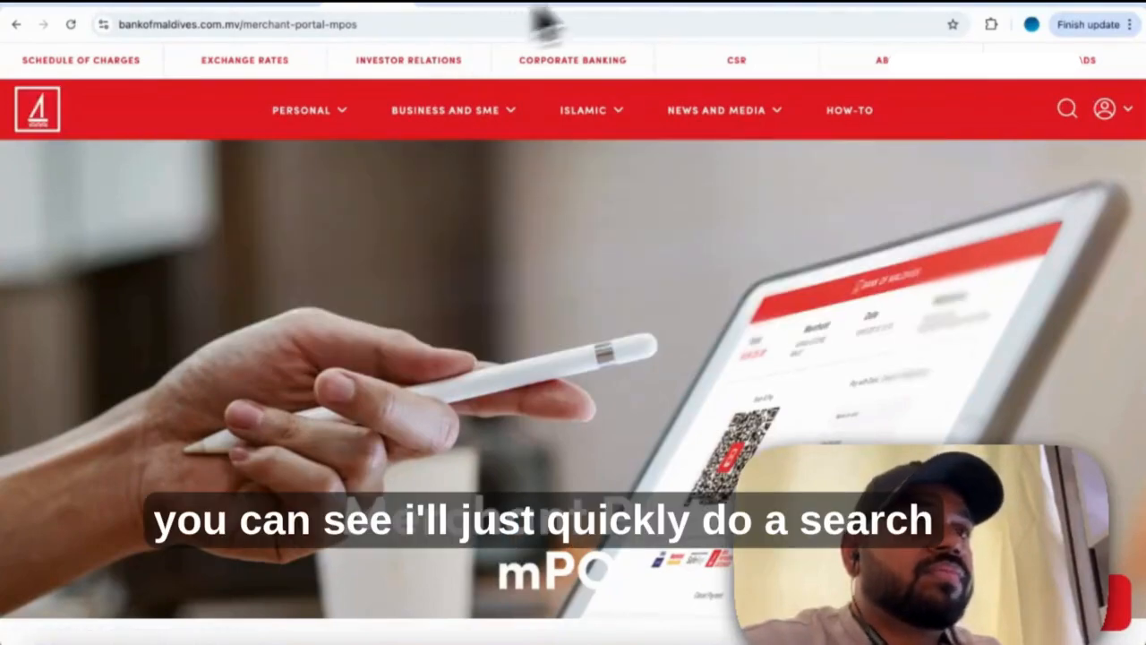
left_click(992, 34)
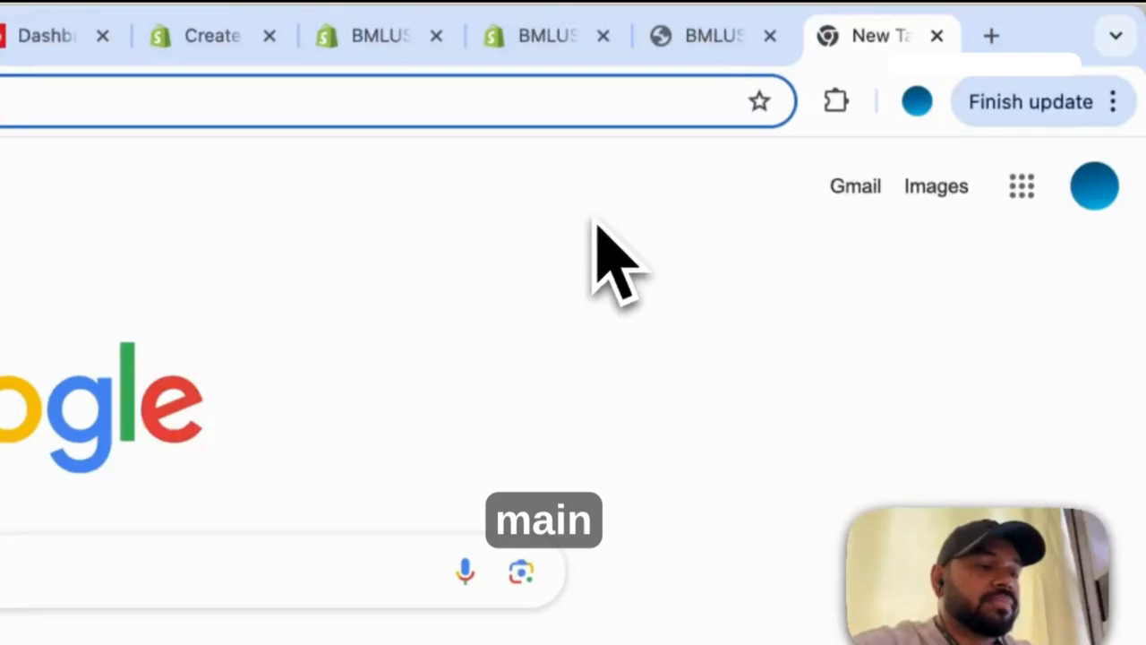
type("MAIN BANK")
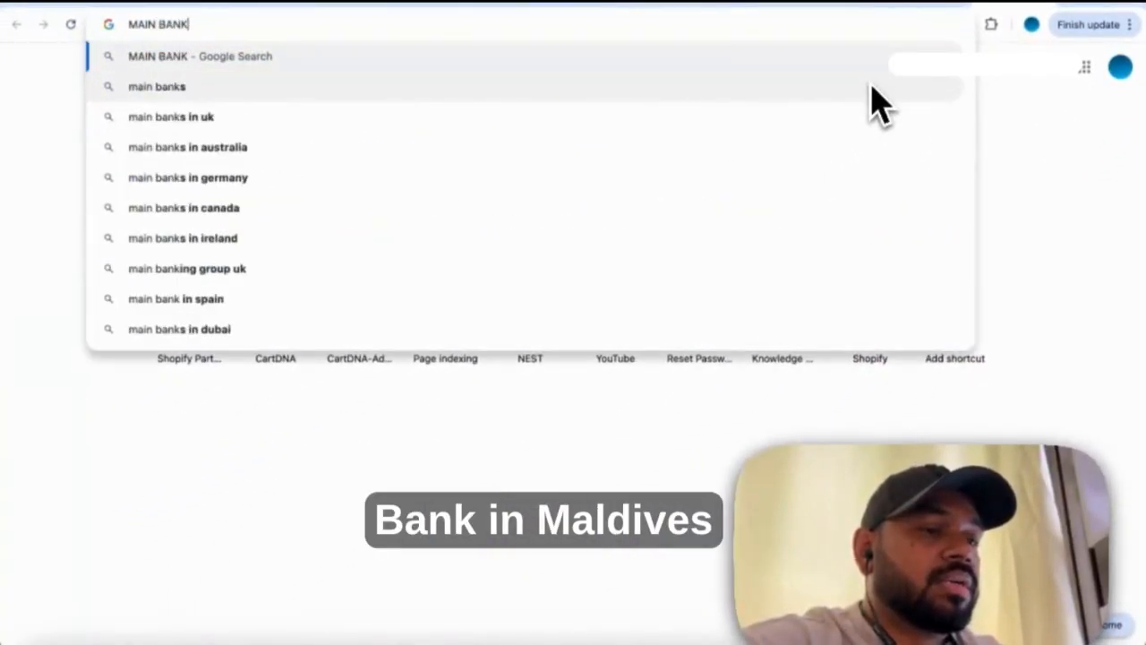
type(" IN MAL")
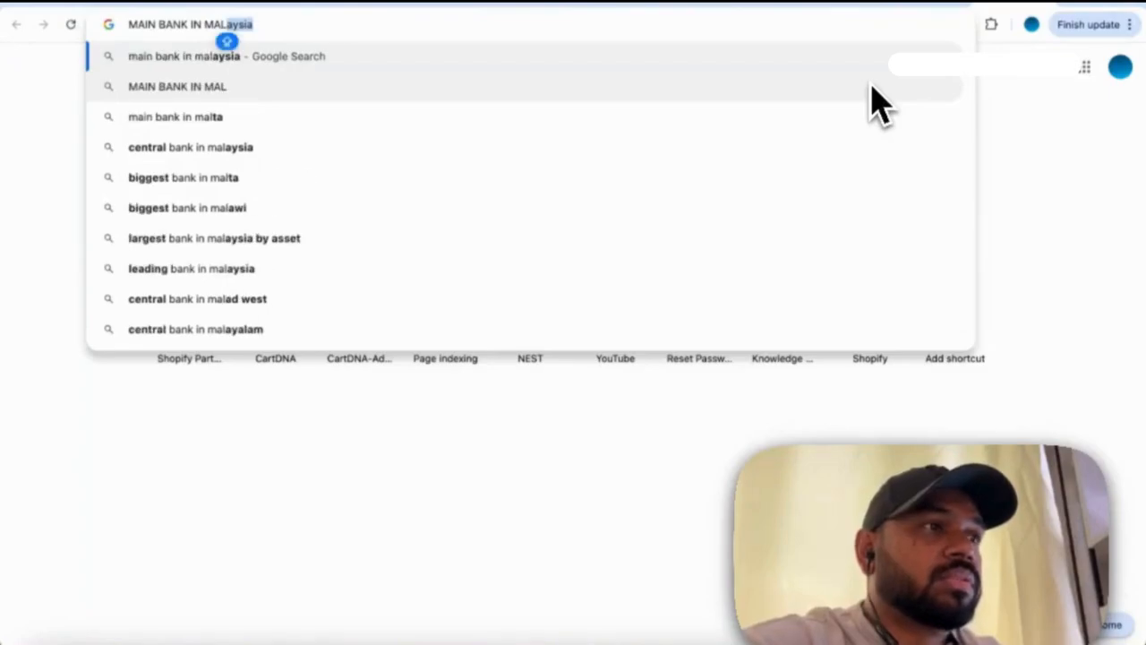
type("DI")
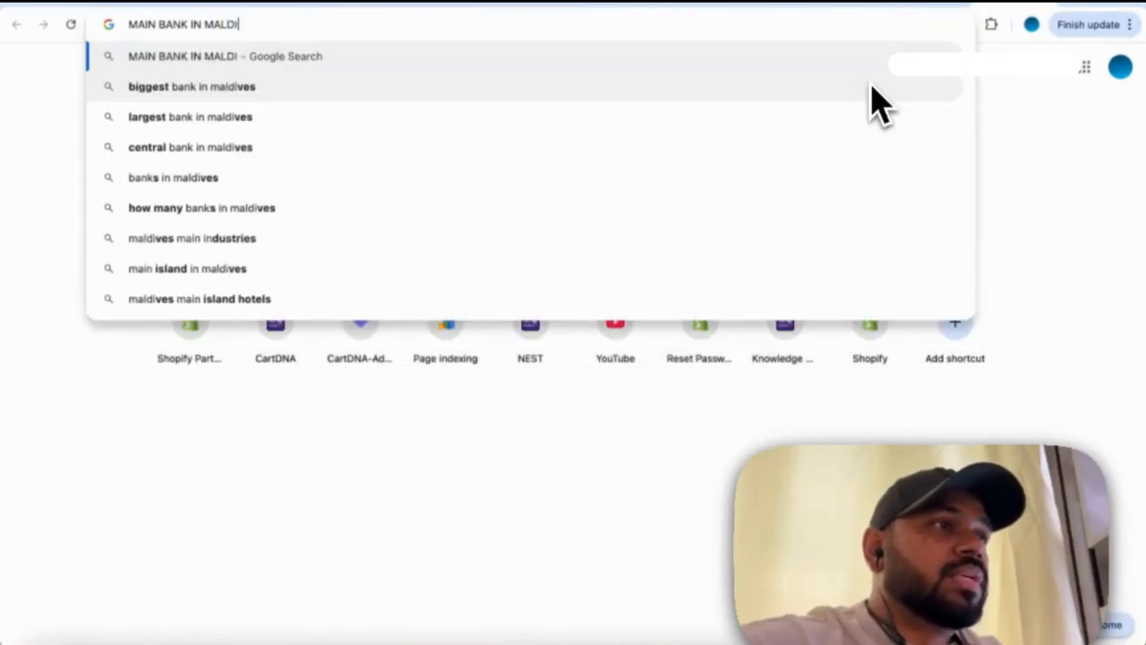
key("Down")
key("Return")
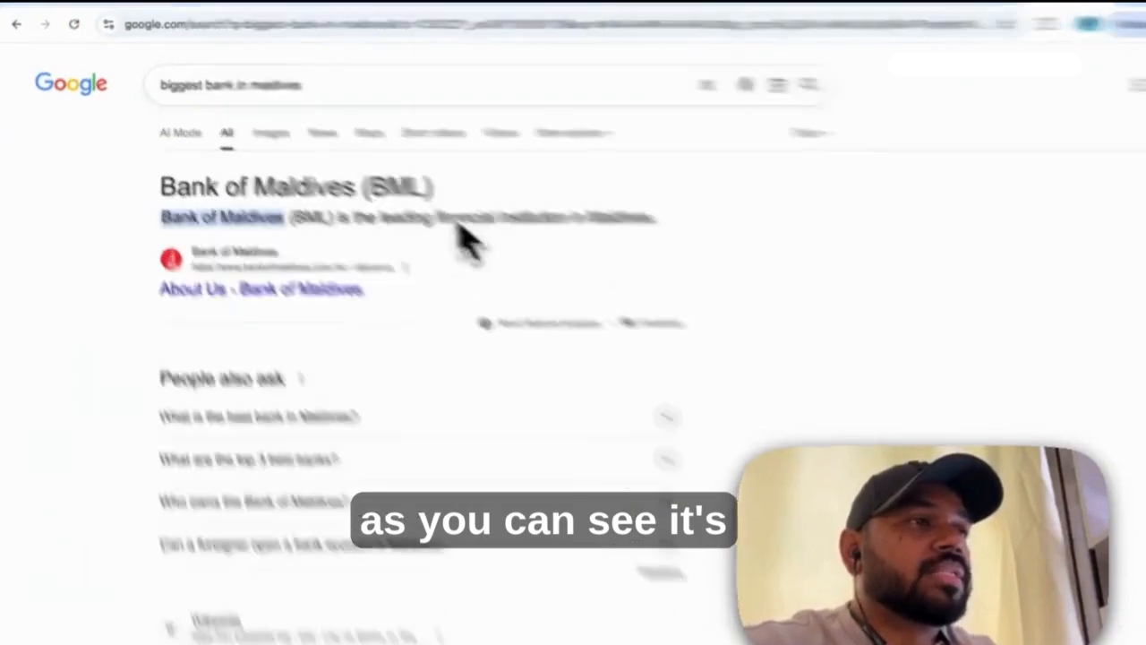
left_click_drag(404, 179, 151, 183)
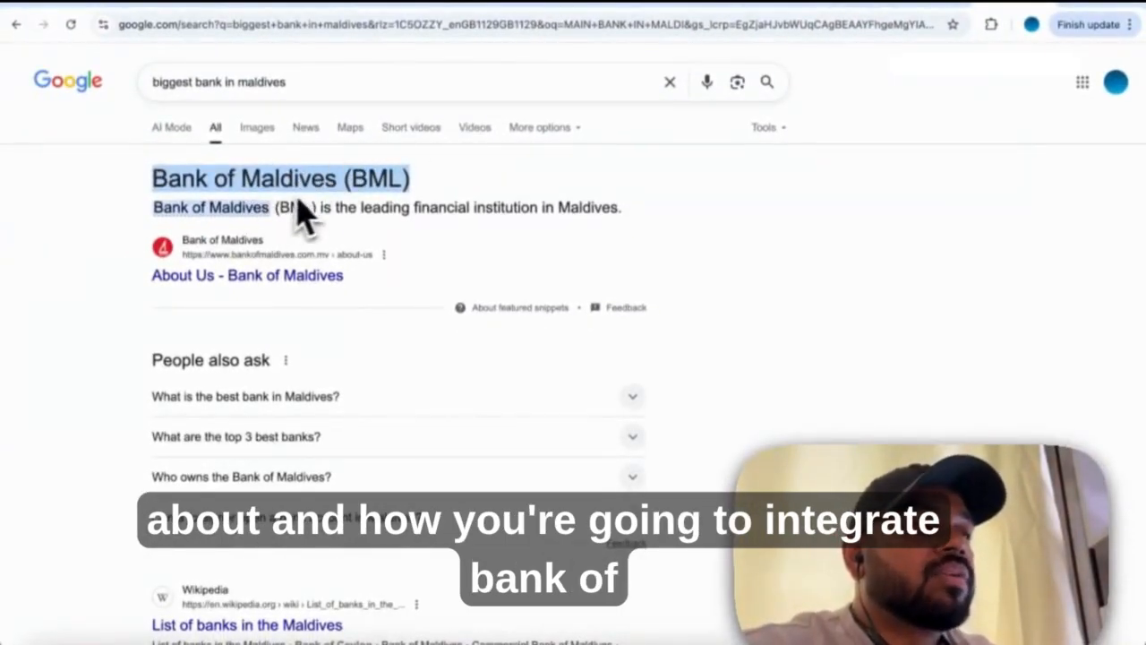
Step: Look over the BML merchant login and overview pages, and the Key Features on the bank's Merchant Portal mPOS page
left_click(765, 34)
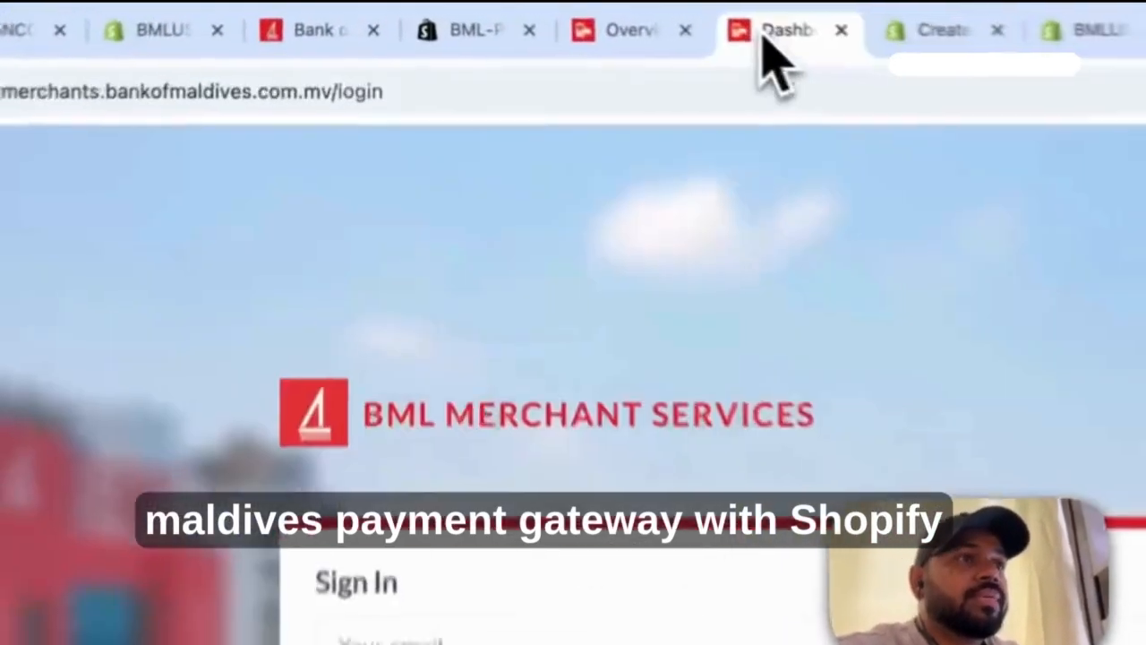
left_click(659, 45)
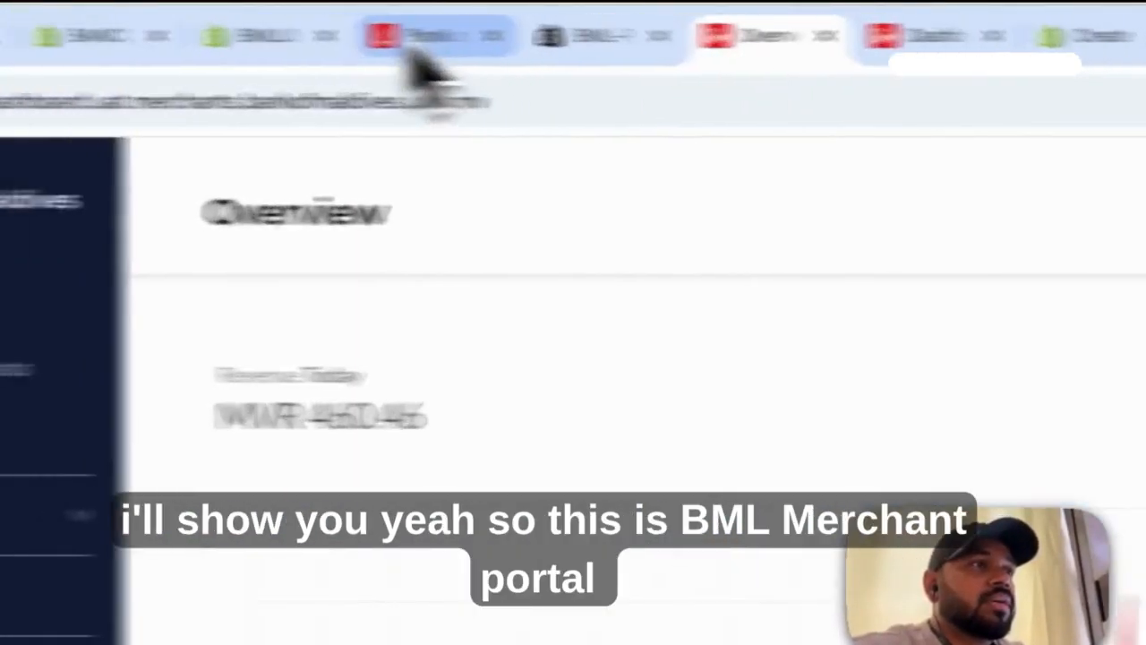
left_click(313, 31)
scroll(618, 192, "down", 10)
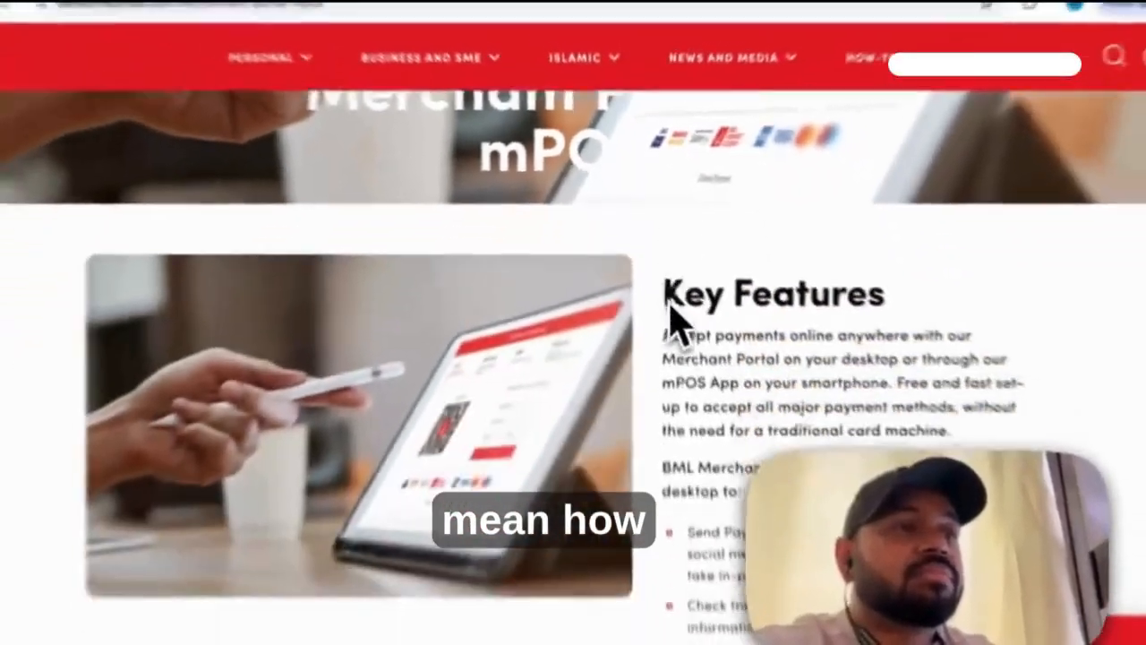
scroll(676, 316, "down", 5)
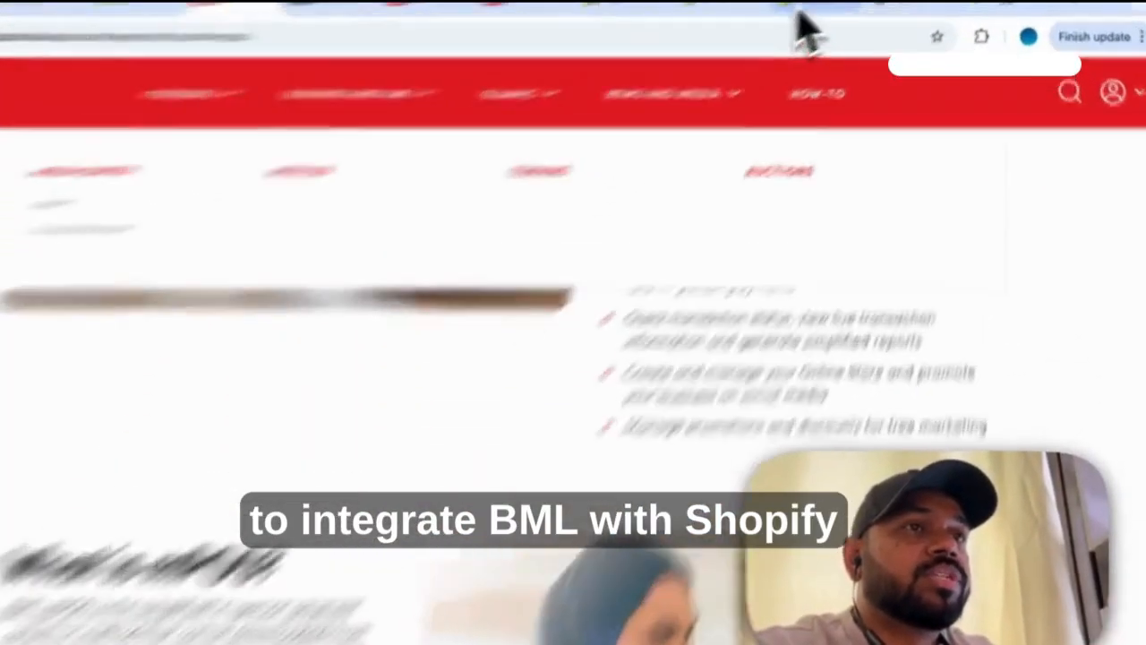
Step: Look through the open BMLUSD store pages and the Shopify free trial sign-up page
left_click(639, 36)
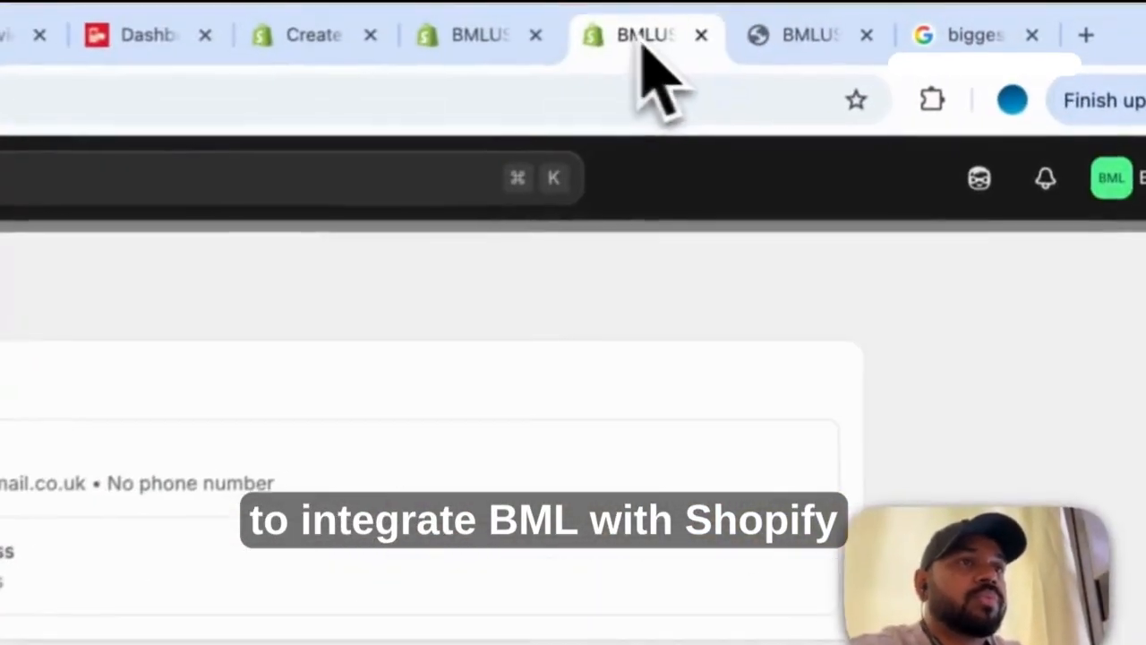
left_click(806, 37)
left_click(462, 38)
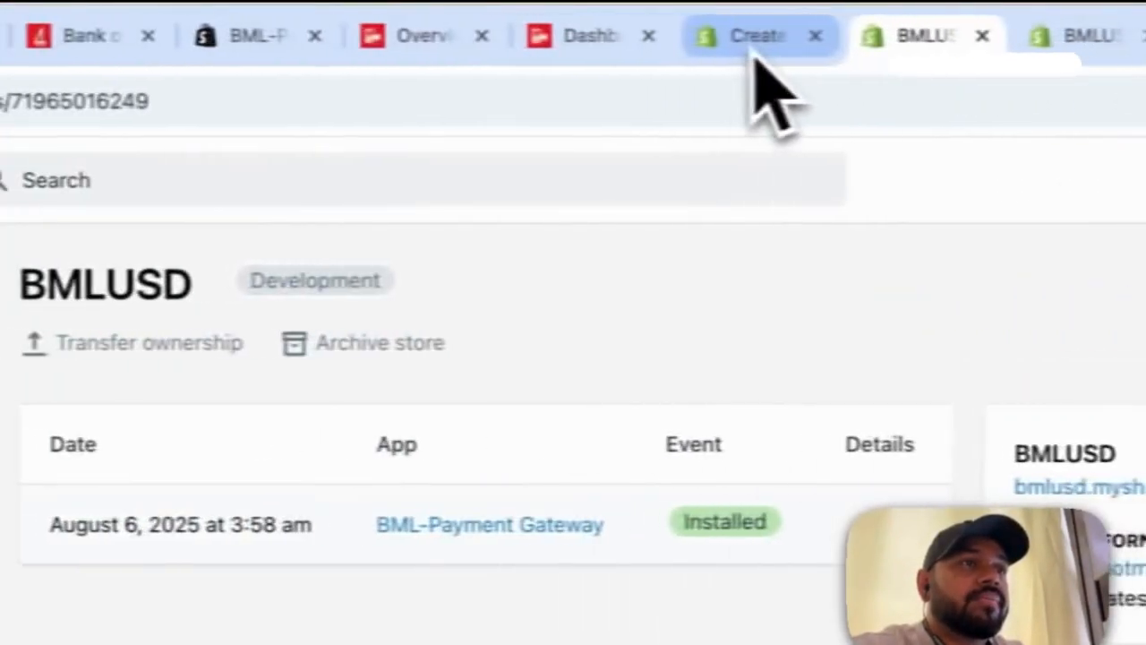
left_click(306, 38)
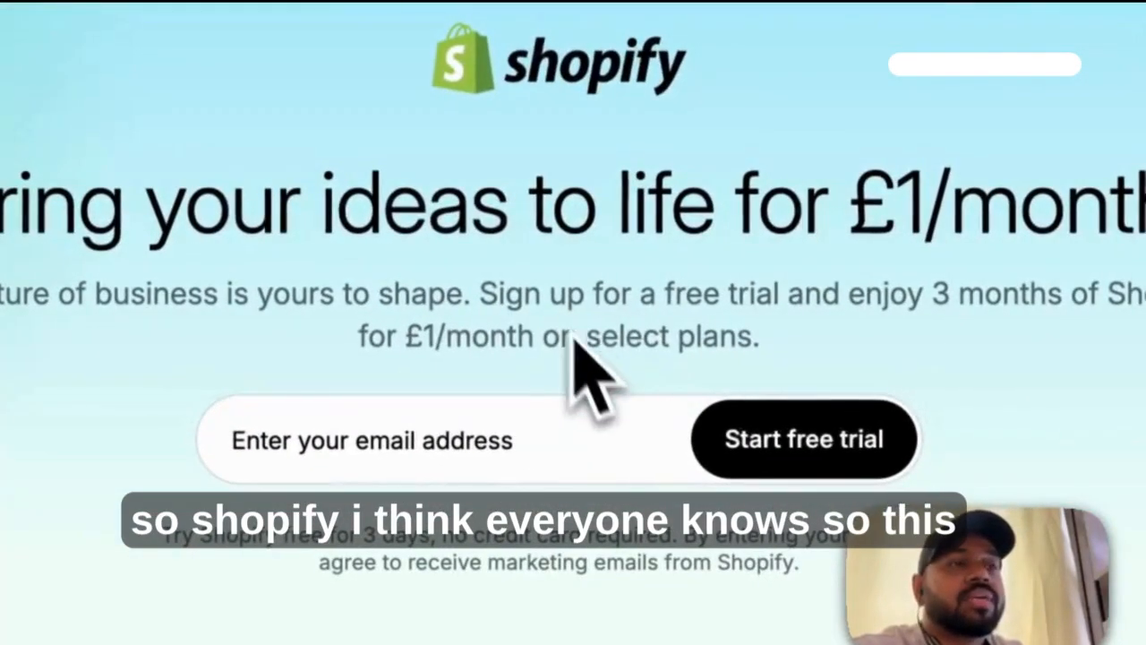
left_click(348, 434)
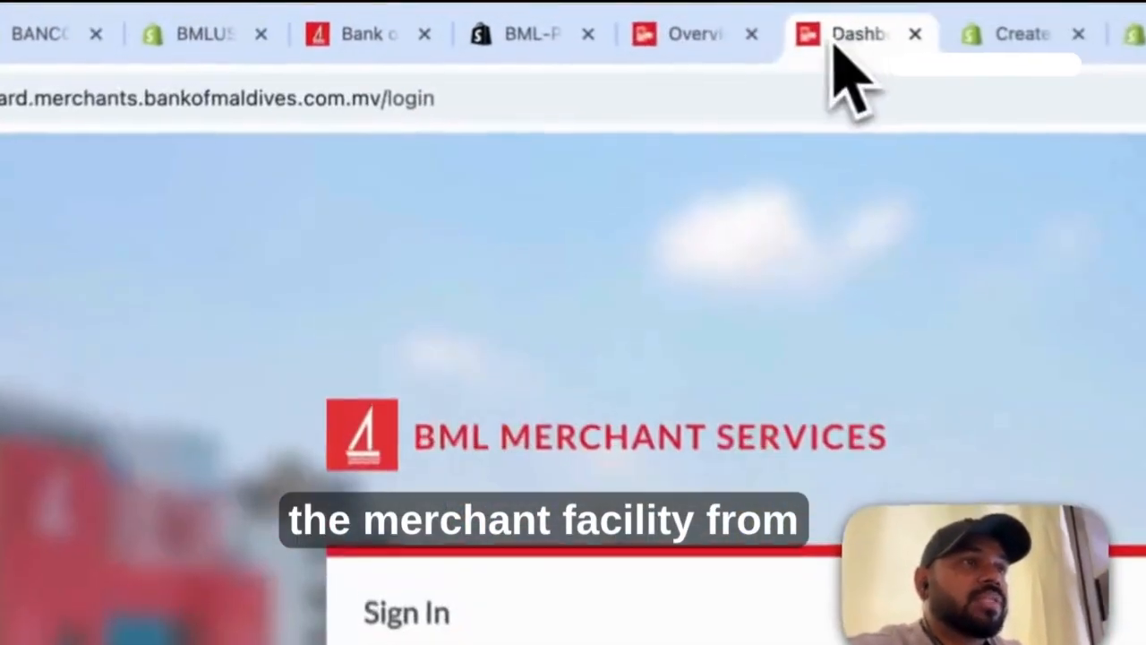
Step: Return to the Bank of Maldives Merchant Portal mPOS page and view its chat assistant, closing the chat again
left_click(712, 36)
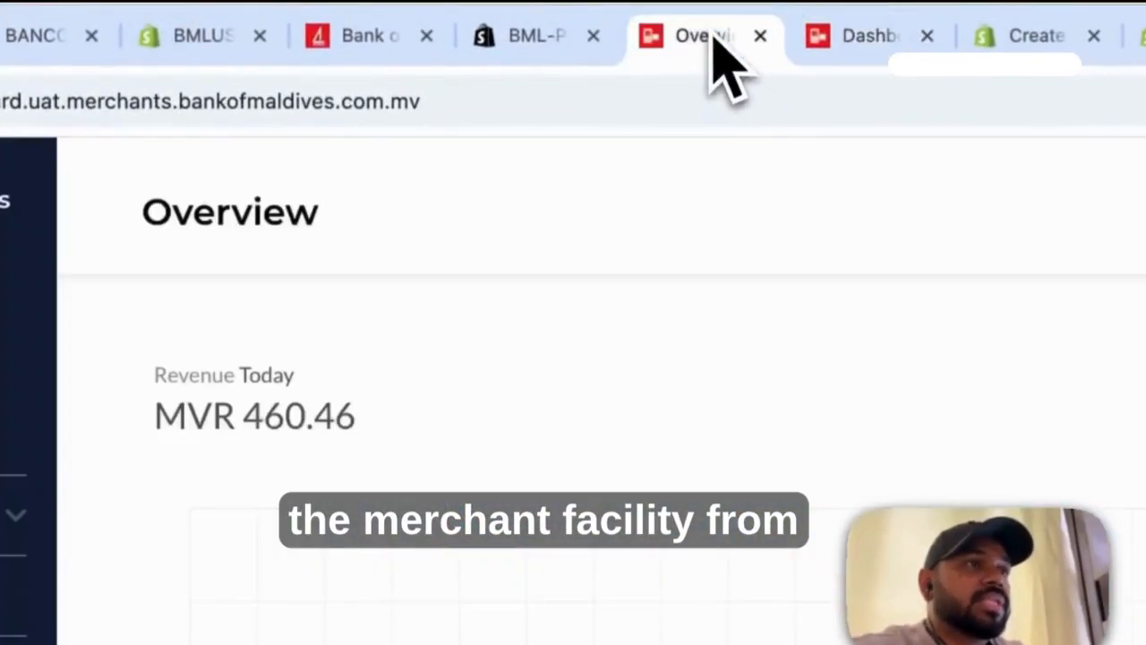
left_click(376, 49)
scroll(435, 421, "up", 5)
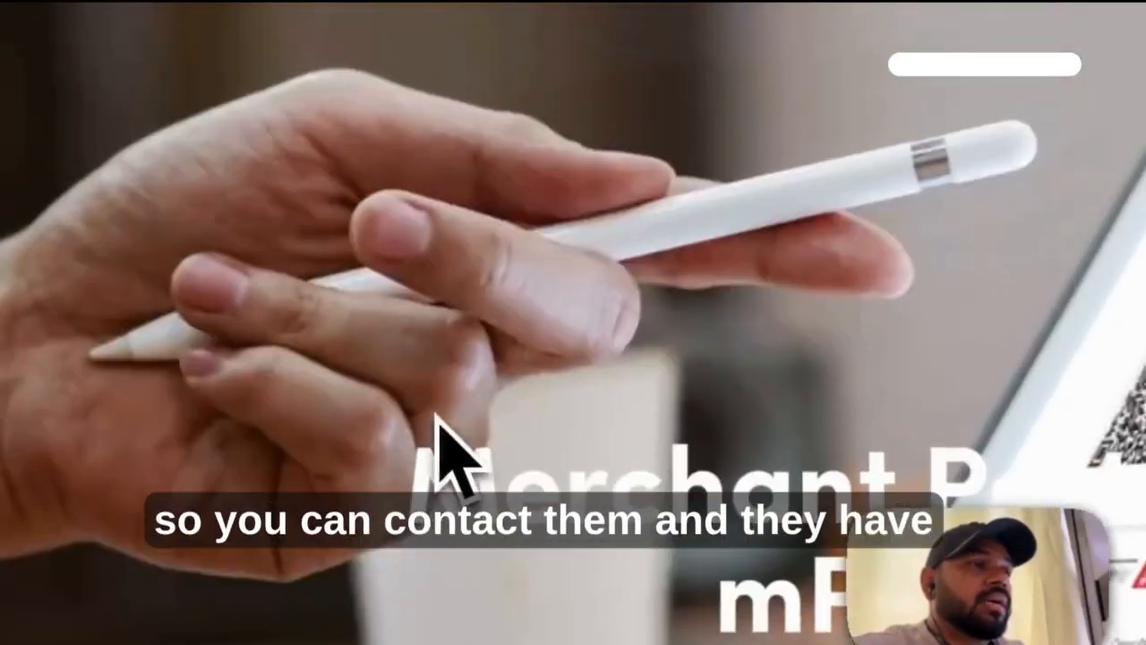
scroll(591, 413, "down", 2)
scroll(643, 434, "down", 8)
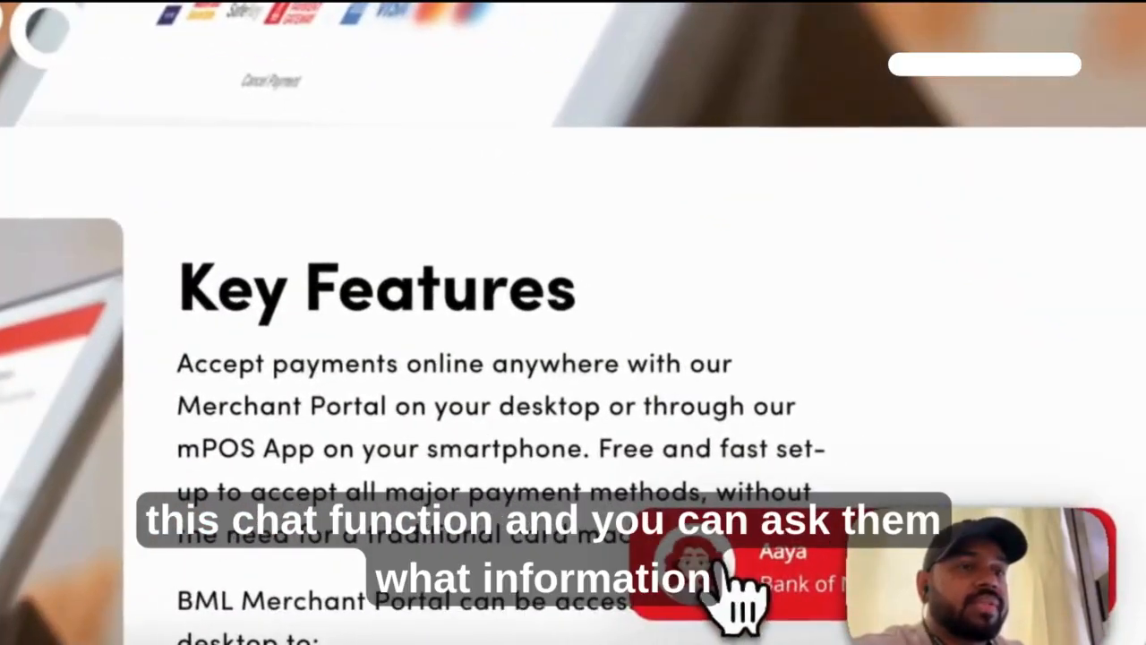
left_click(727, 574)
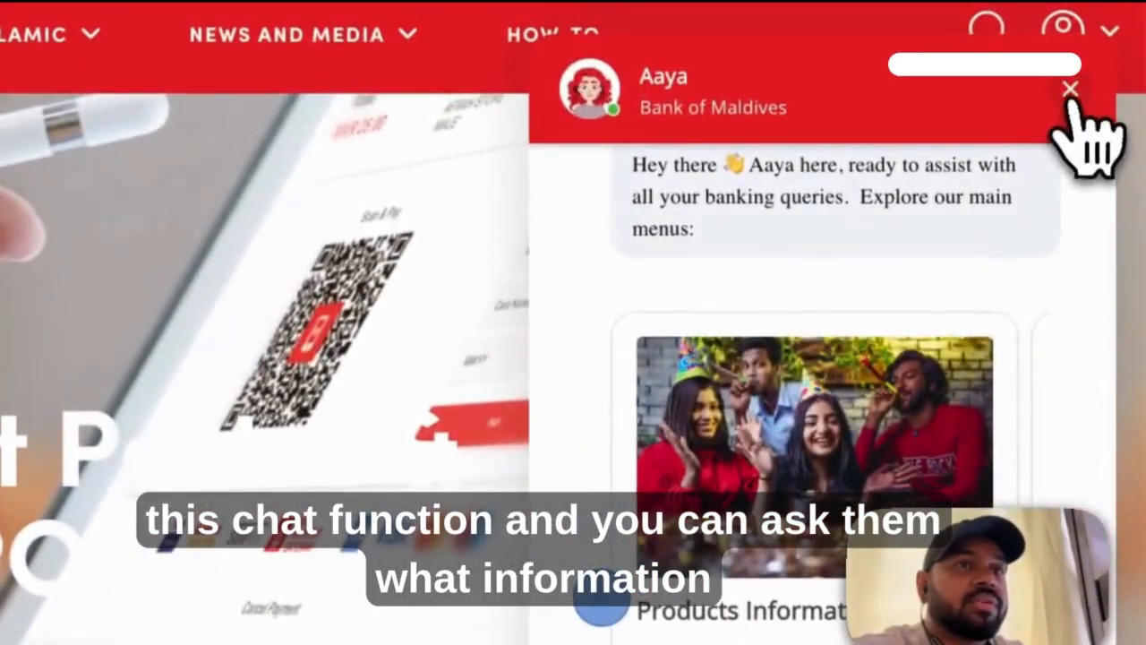
left_click(1069, 87)
Step: Review the Key Features section describing the Merchant Portal and return to the page's beginning
scroll(409, 409, "down", 5)
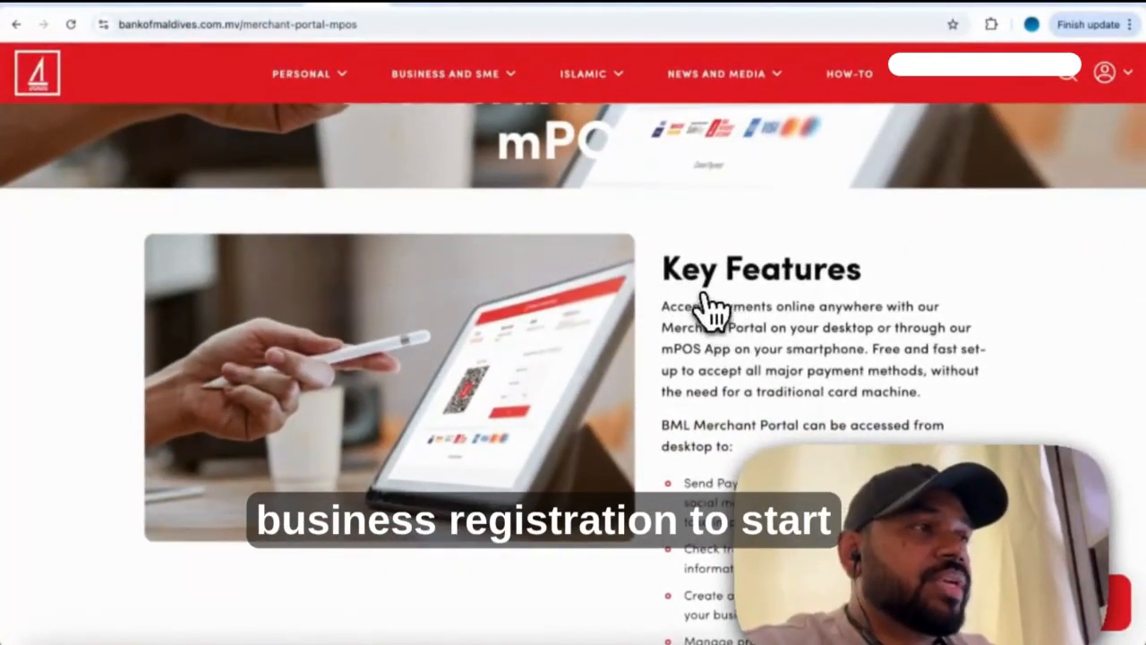
scroll(694, 295, "down", 3)
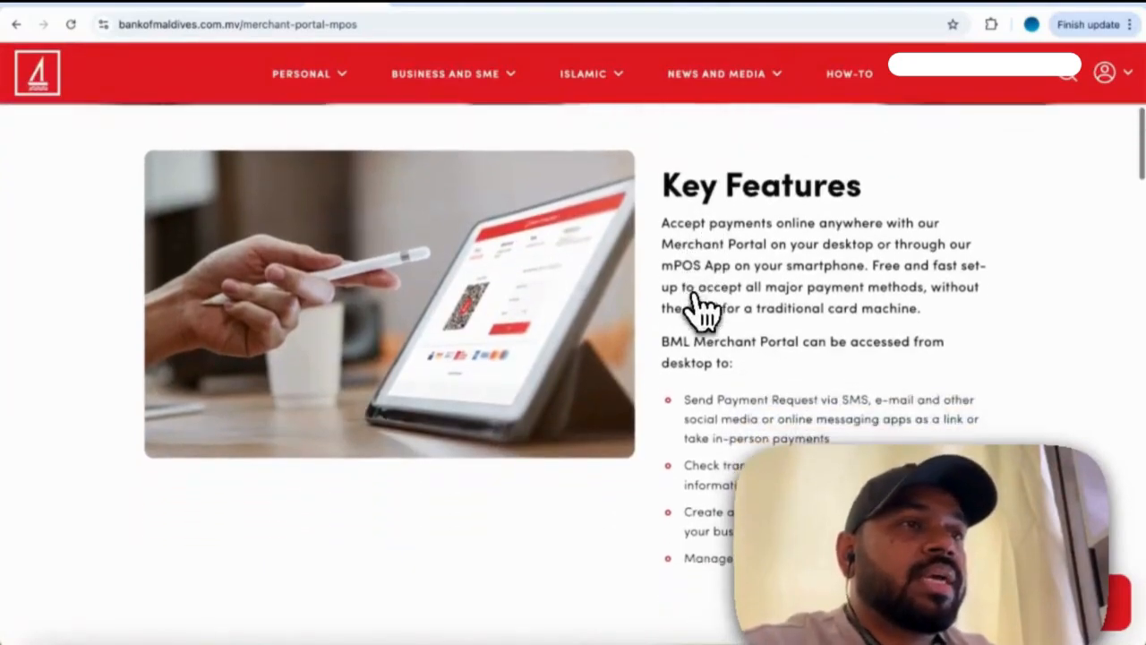
scroll(694, 296, "up", 6)
scroll(702, 295, "up", 2)
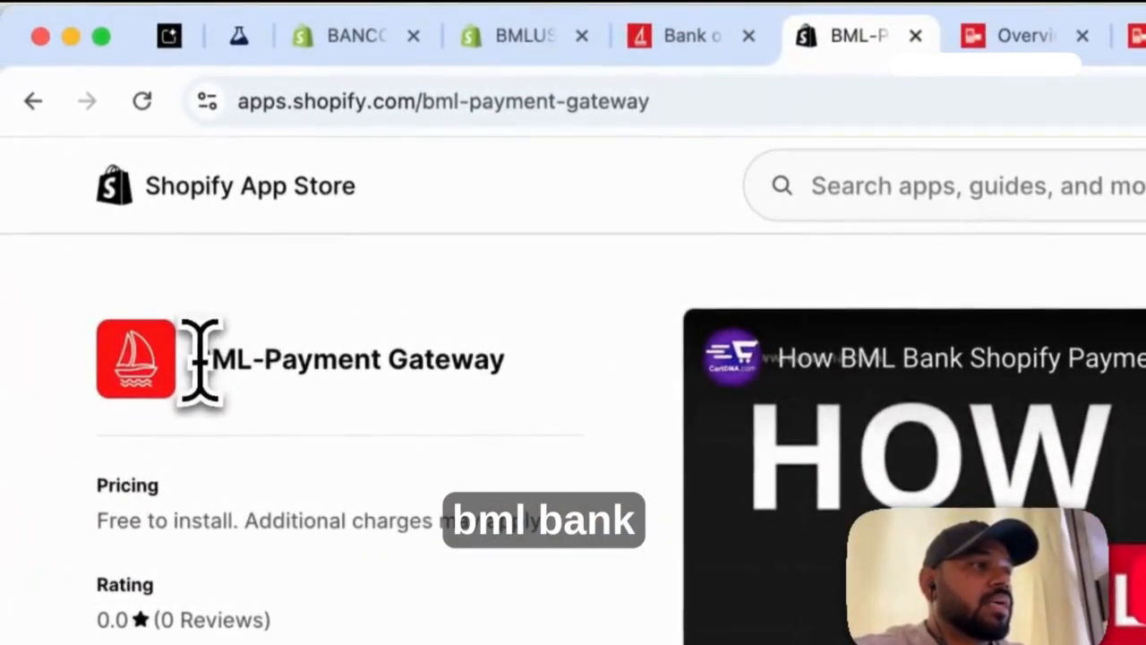
Step: Highlight the BML-Payment Gateway app name and its listing address apps.shopify.com/bml-payment-gateway
left_click_drag(212, 363, 563, 353)
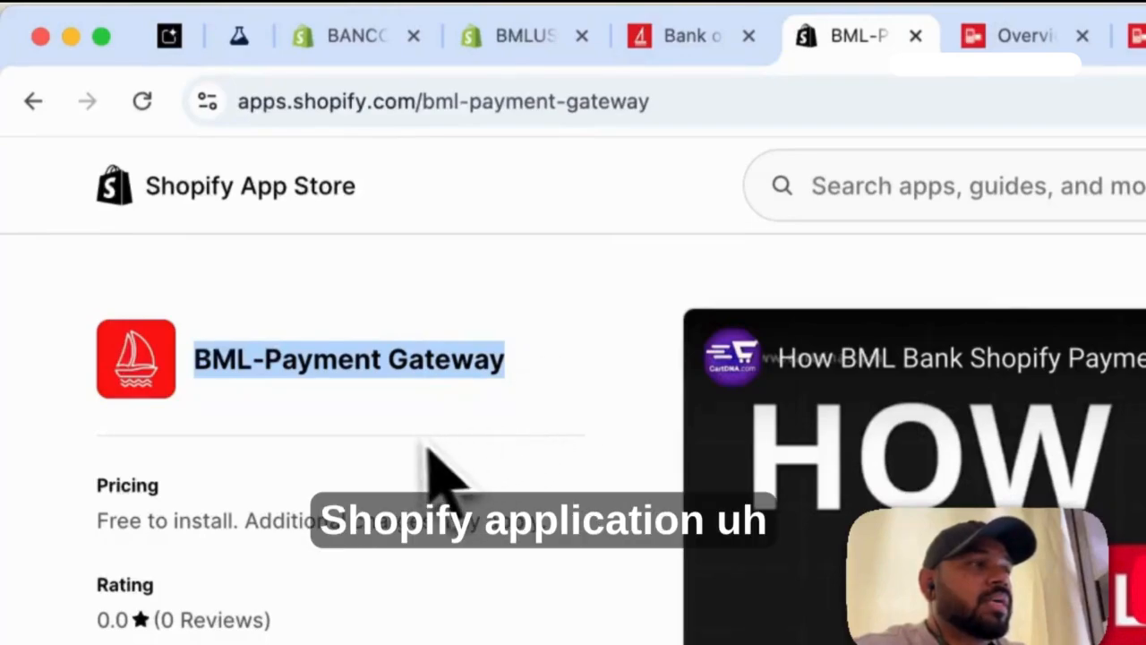
left_click(665, 101)
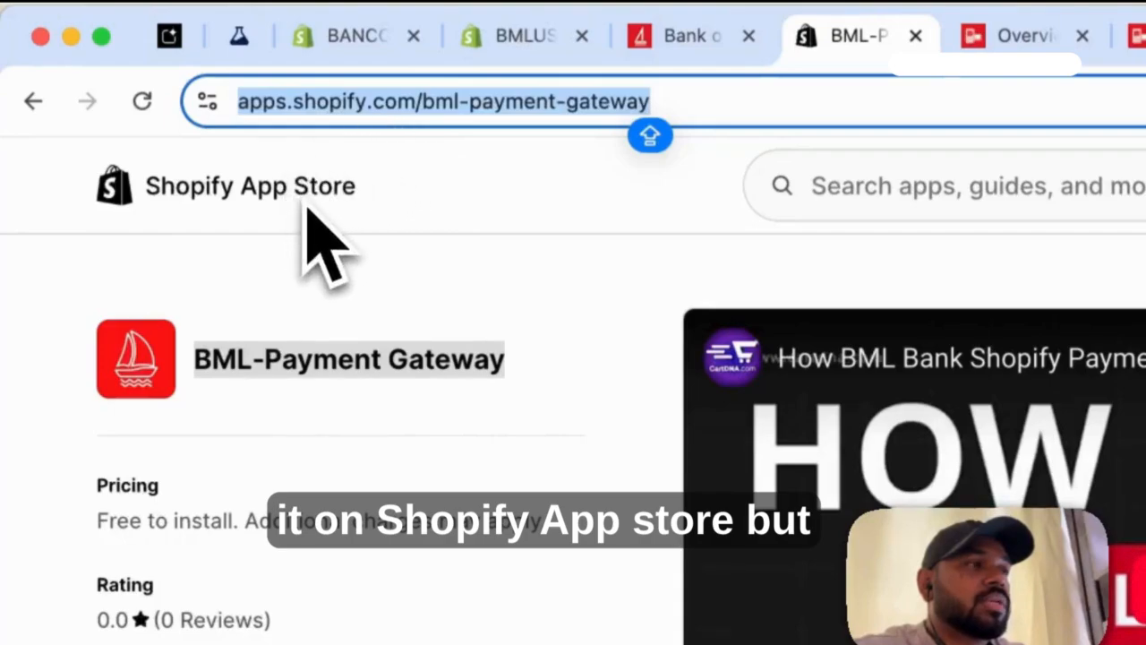
left_click(546, 410)
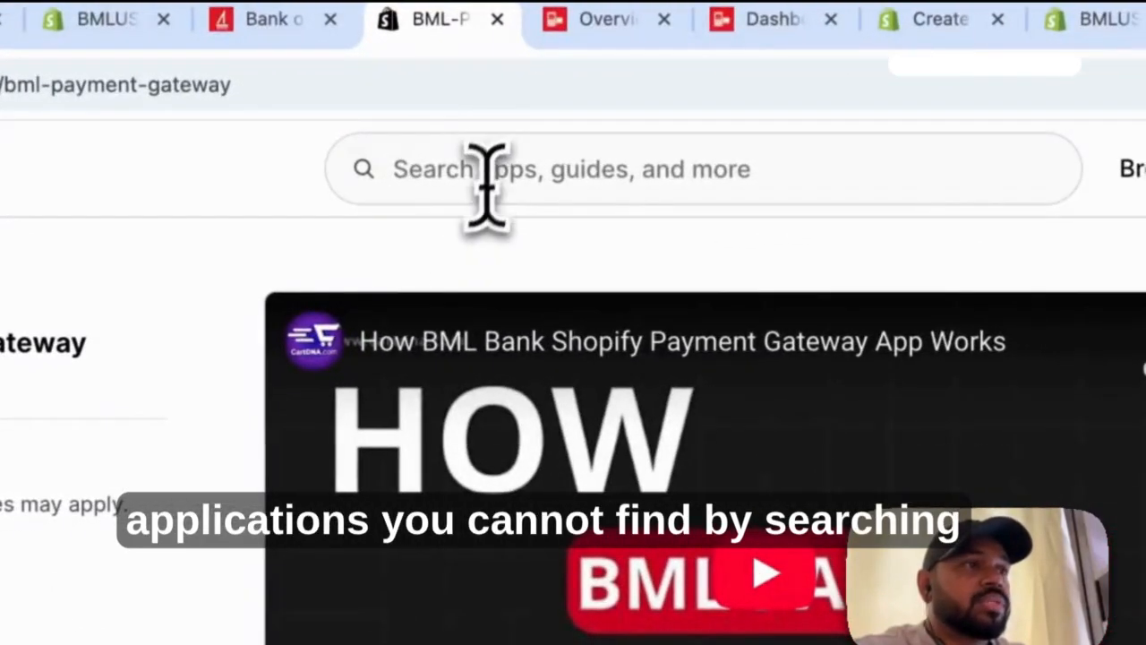
Step: Show the Shopify App Store search suggestions and highlight the app listing's direct address, closing the suggestions again
left_click(914, 187)
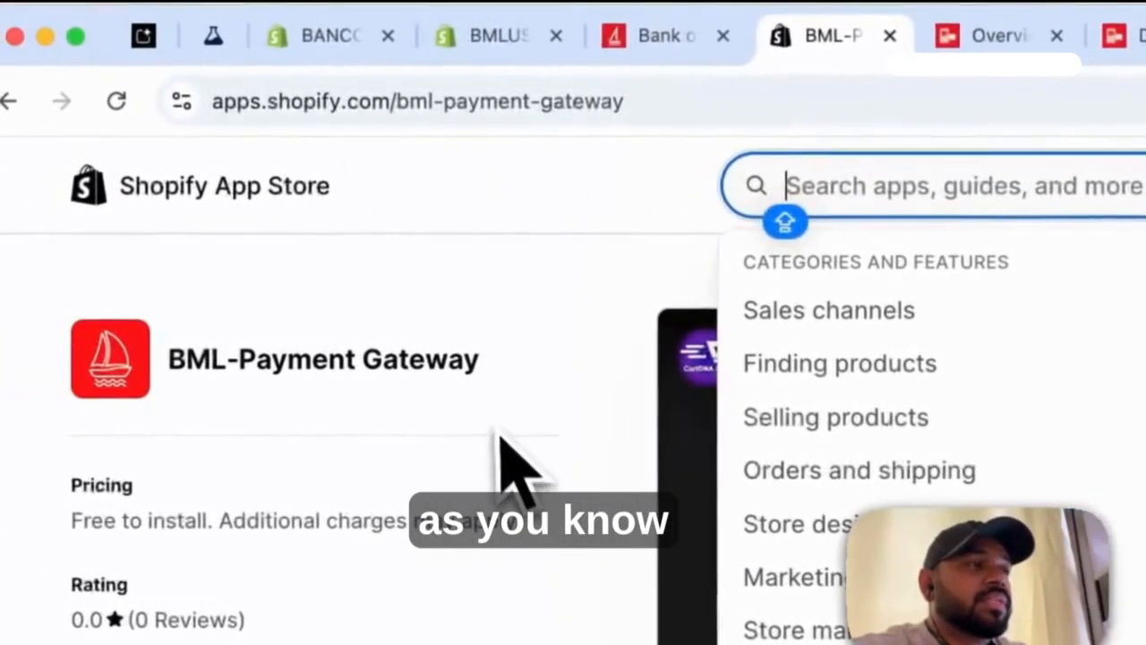
left_click(101, 402)
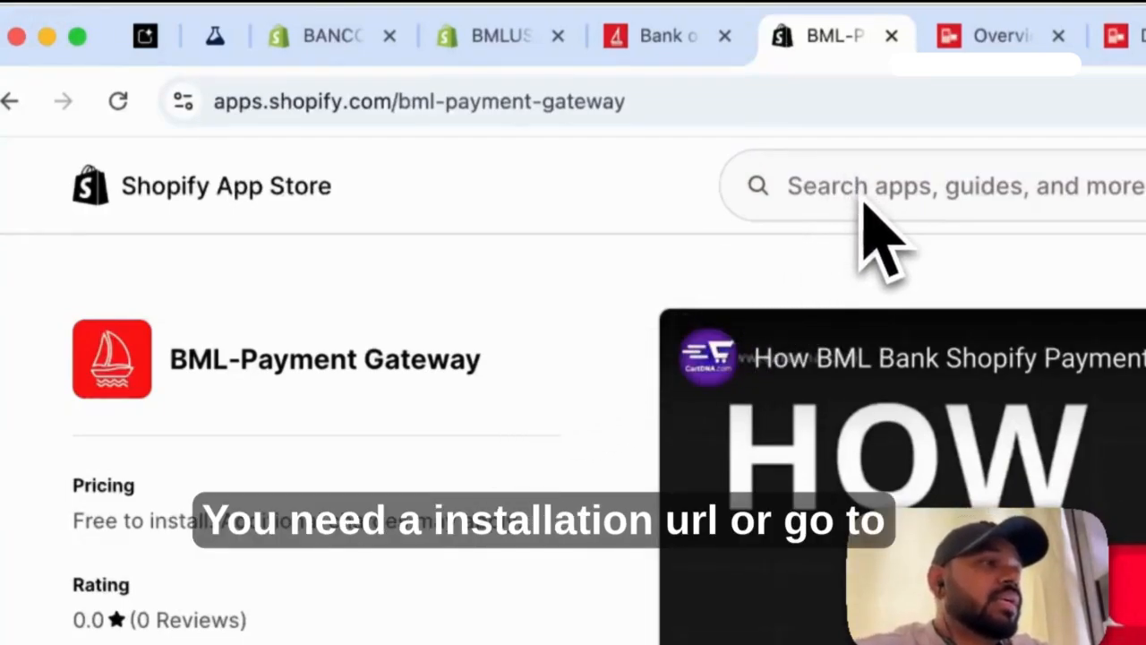
left_click(564, 112)
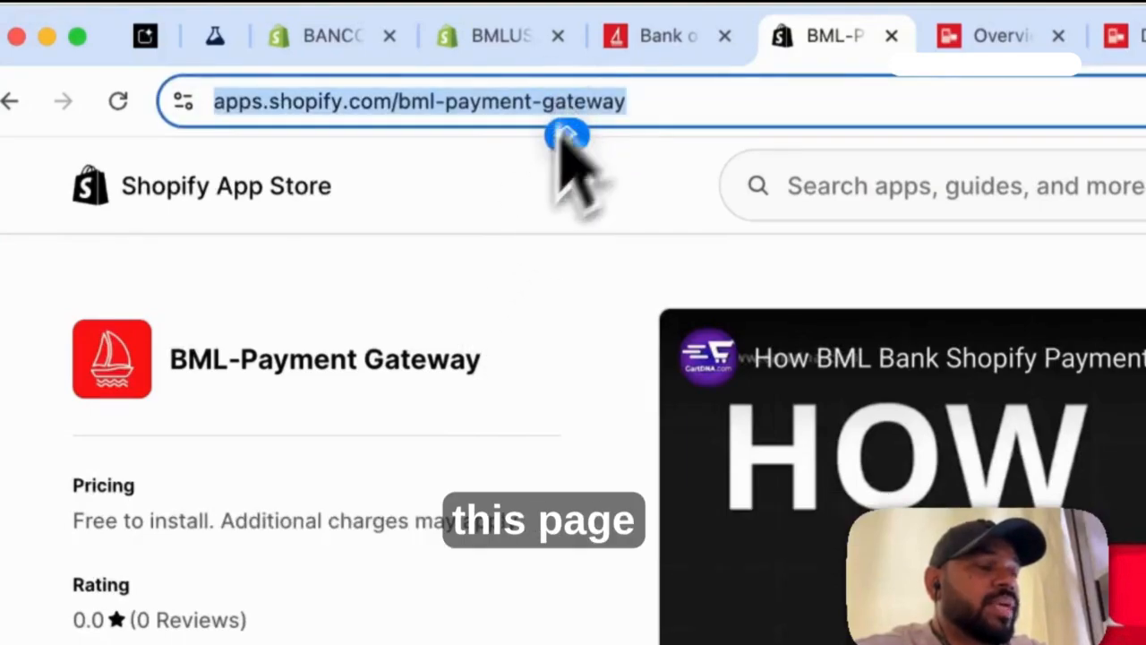
left_click(786, 208)
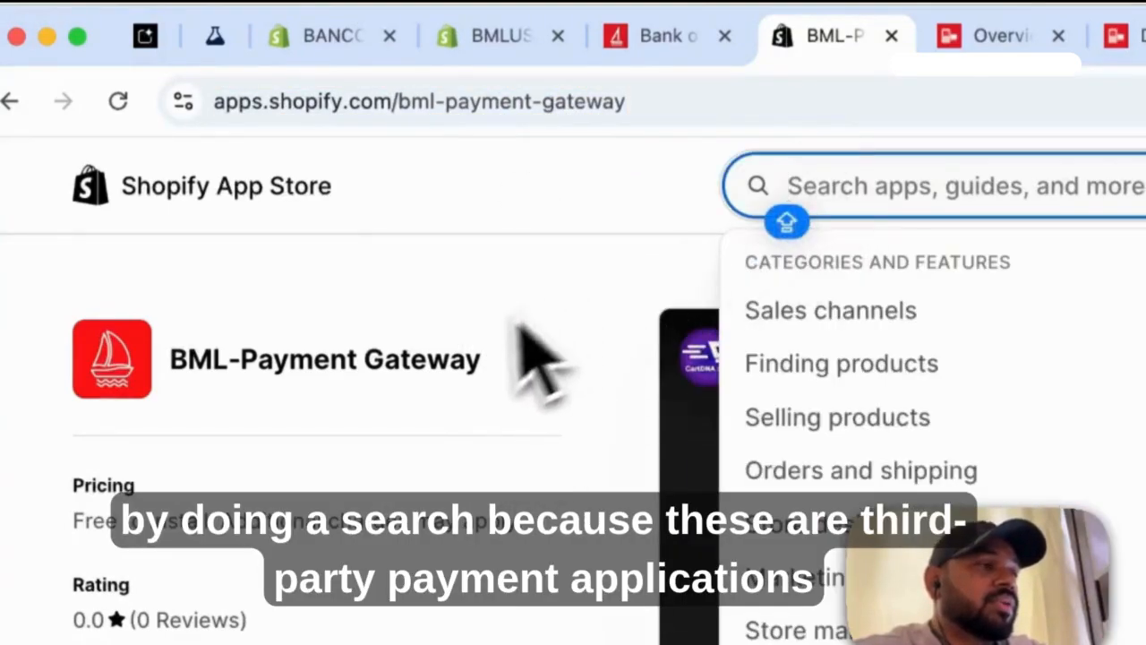
left_click(504, 402)
Step: Highlight the BML-Payment Gateway listing's app name, its developer Nabeyond Ltd and the page's installation address
left_click_drag(483, 363, 192, 363)
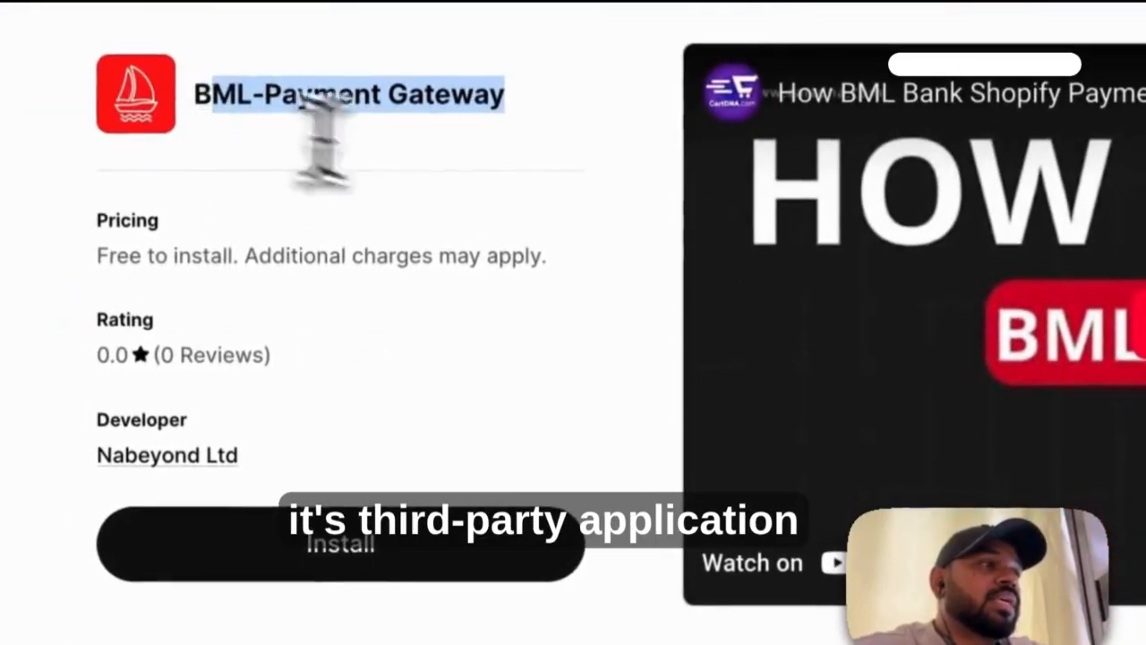
left_click(358, 179)
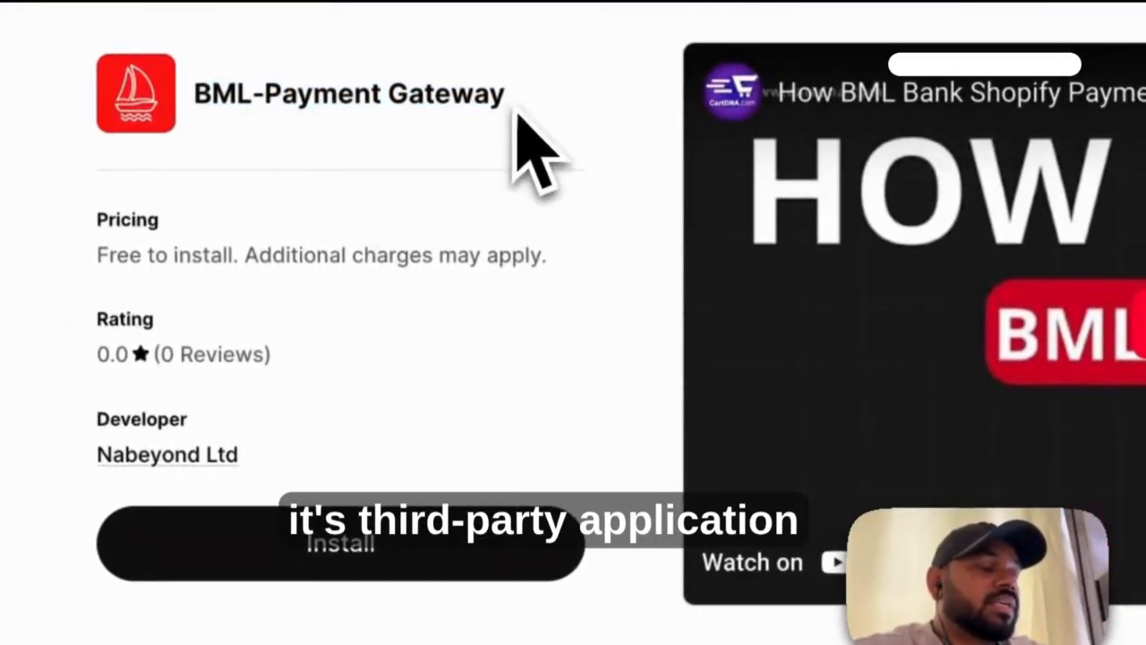
left_click_drag(506, 94, 250, 96)
left_click_drag(240, 455, 112, 457)
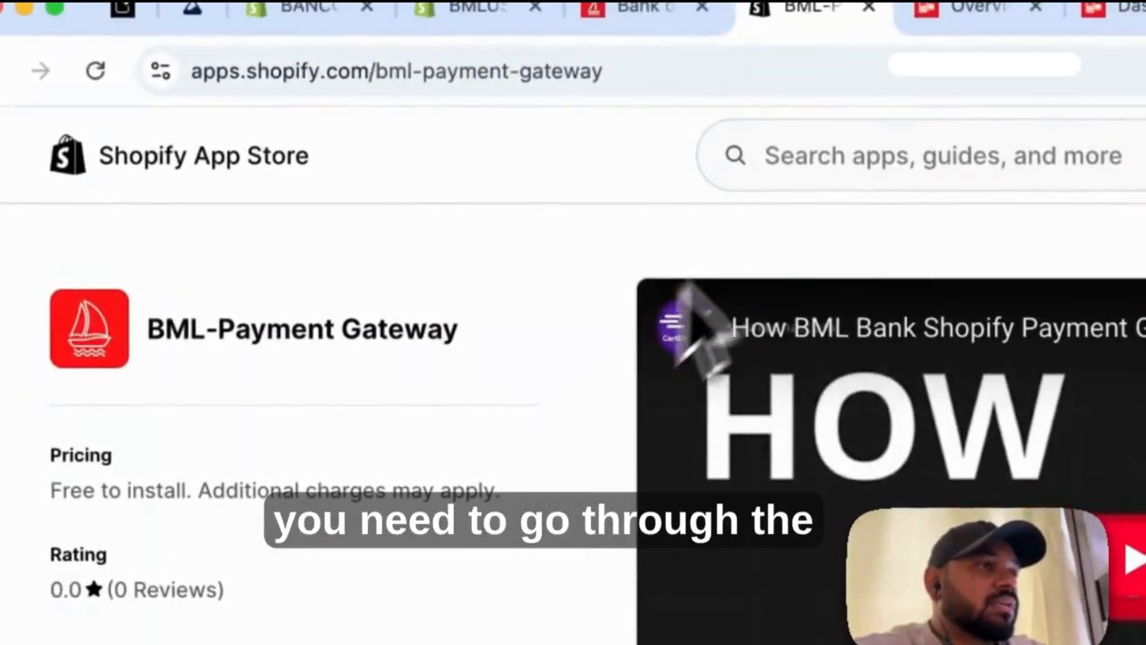
left_click(598, 81)
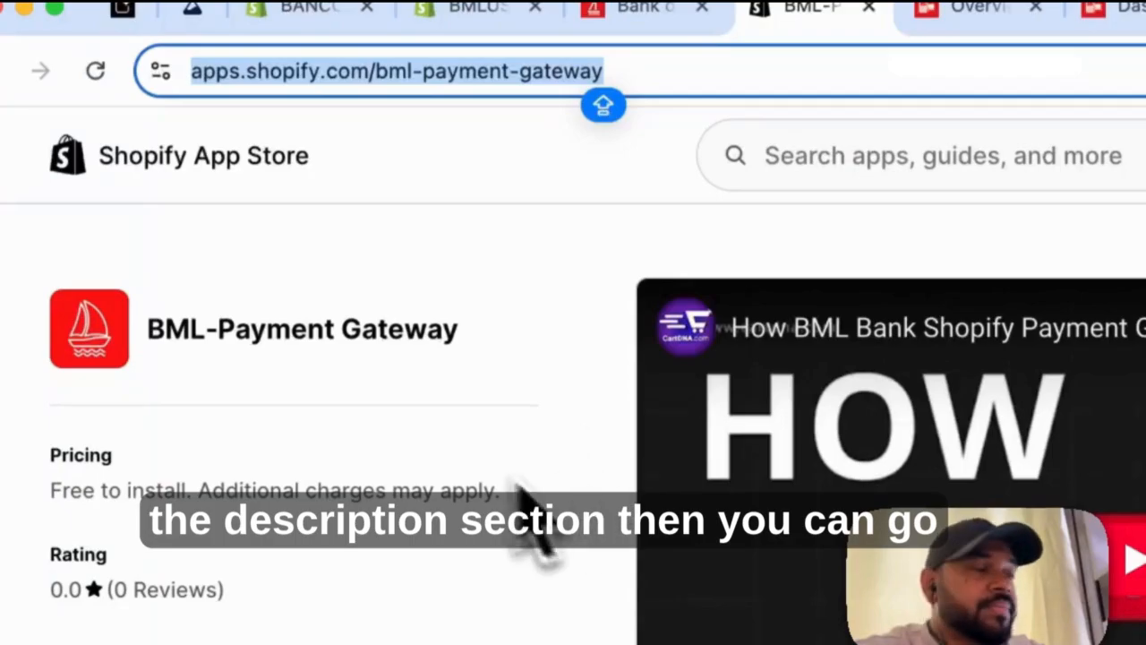
left_click(476, 289)
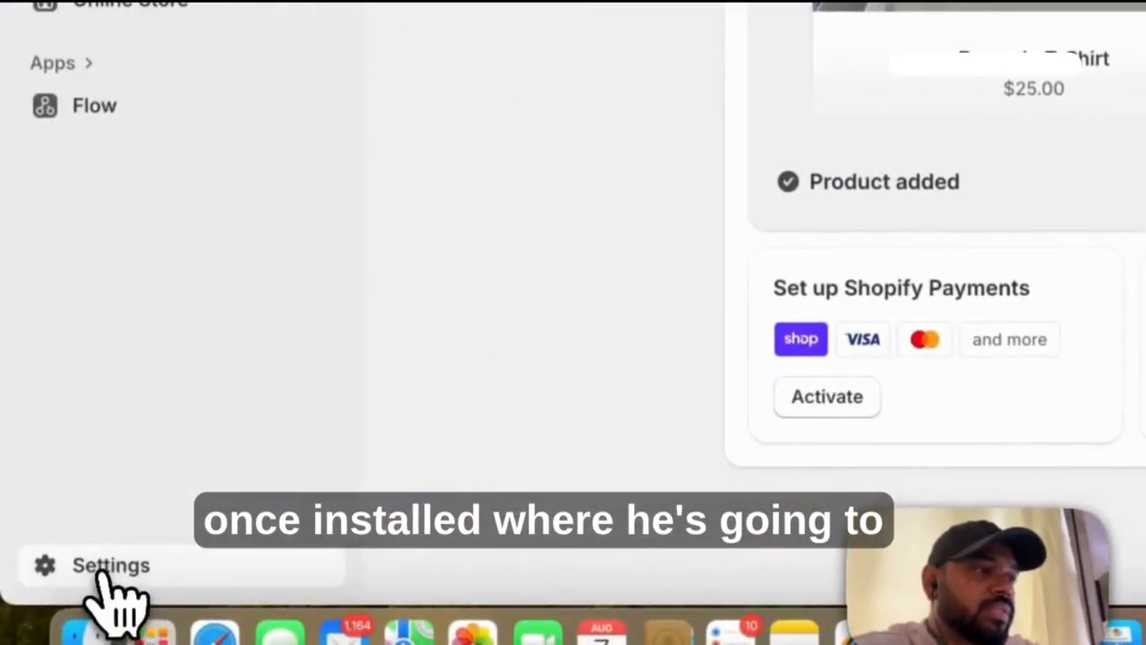
Step: Review the BML payment gateway entry in the BMLUSD store's payment settings and close the settings
left_click(52, 629)
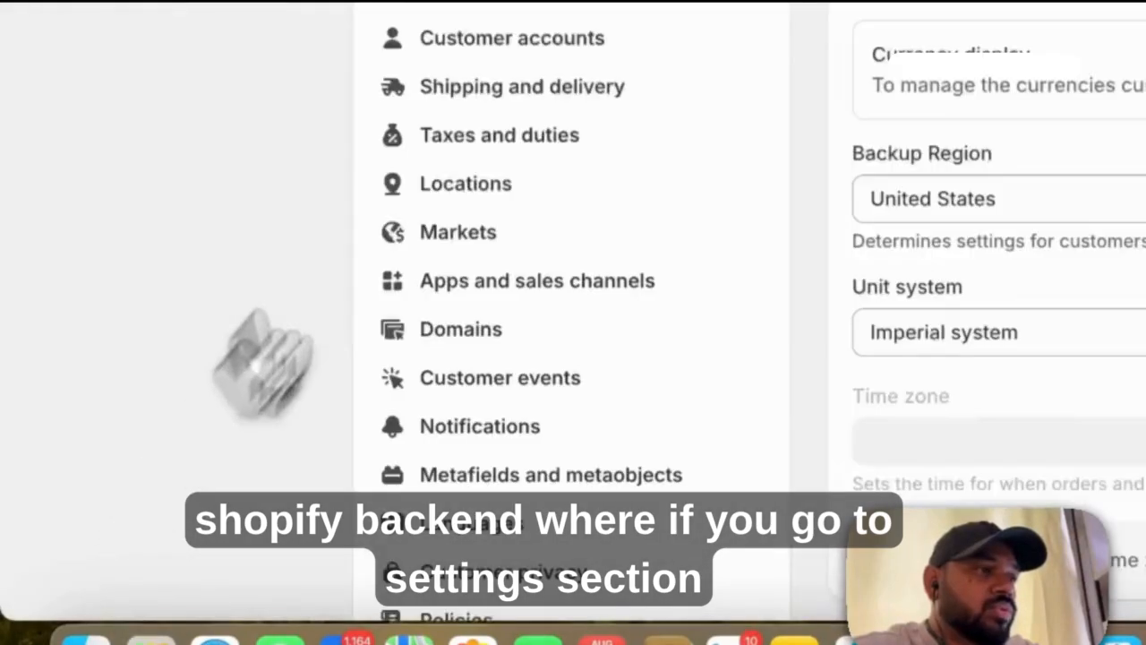
left_click(448, 267)
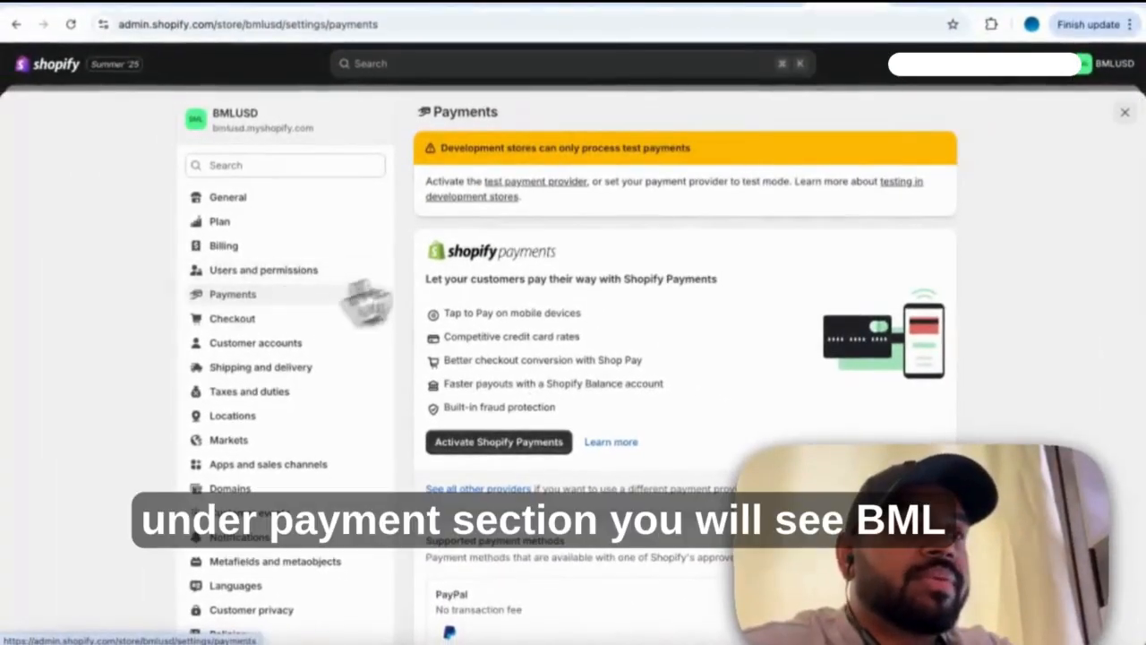
scroll(573, 323, "down", 5)
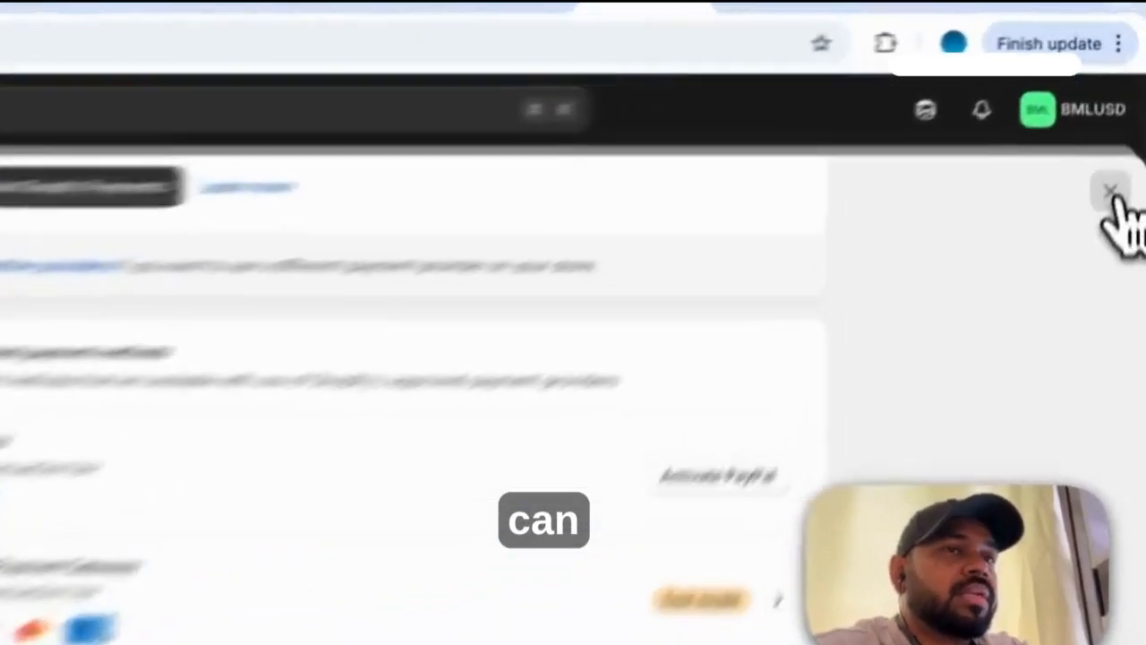
left_click(1125, 114)
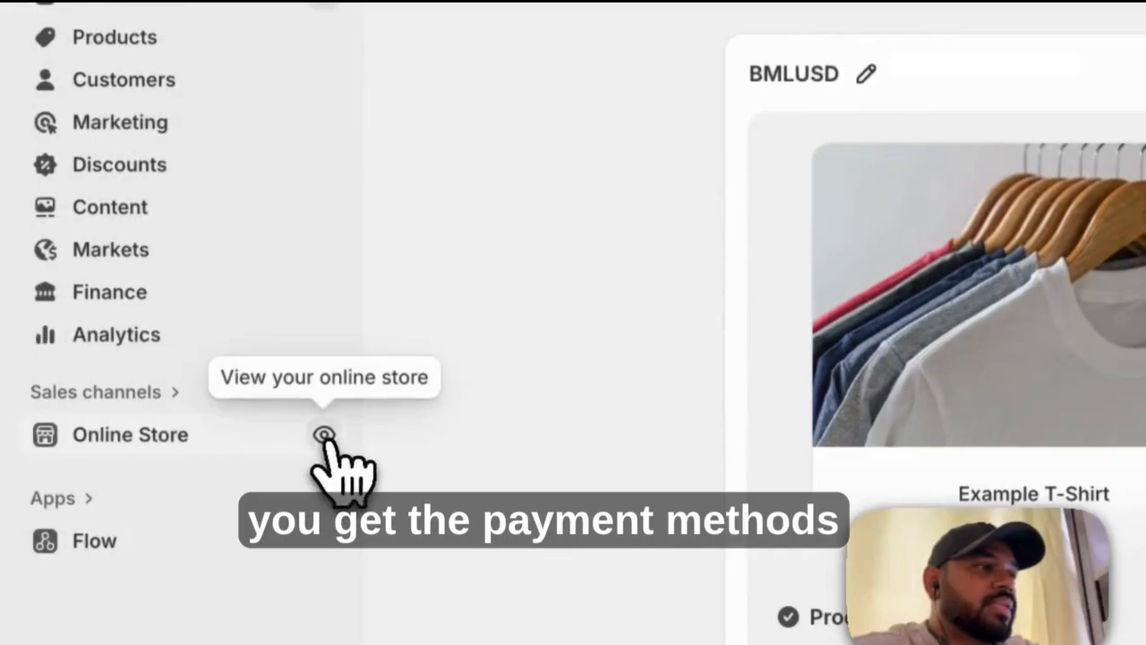
Step: View the BMLUSD online store and open the Example T-Shirt from its featured products
left_click(321, 73)
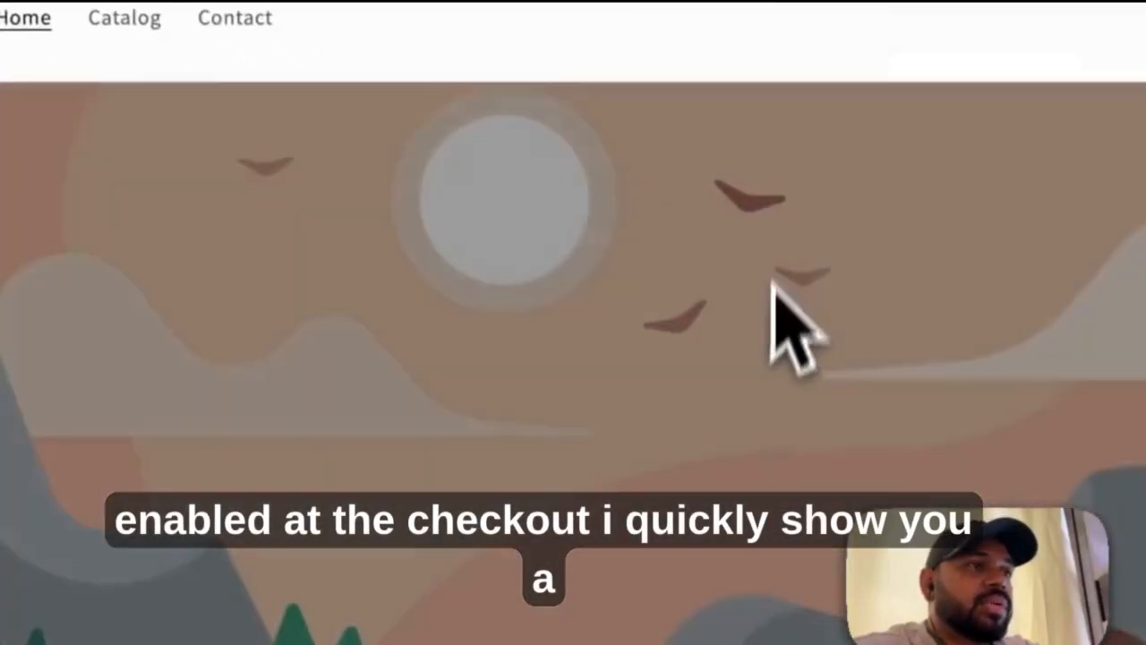
scroll(775, 295, "down", 10)
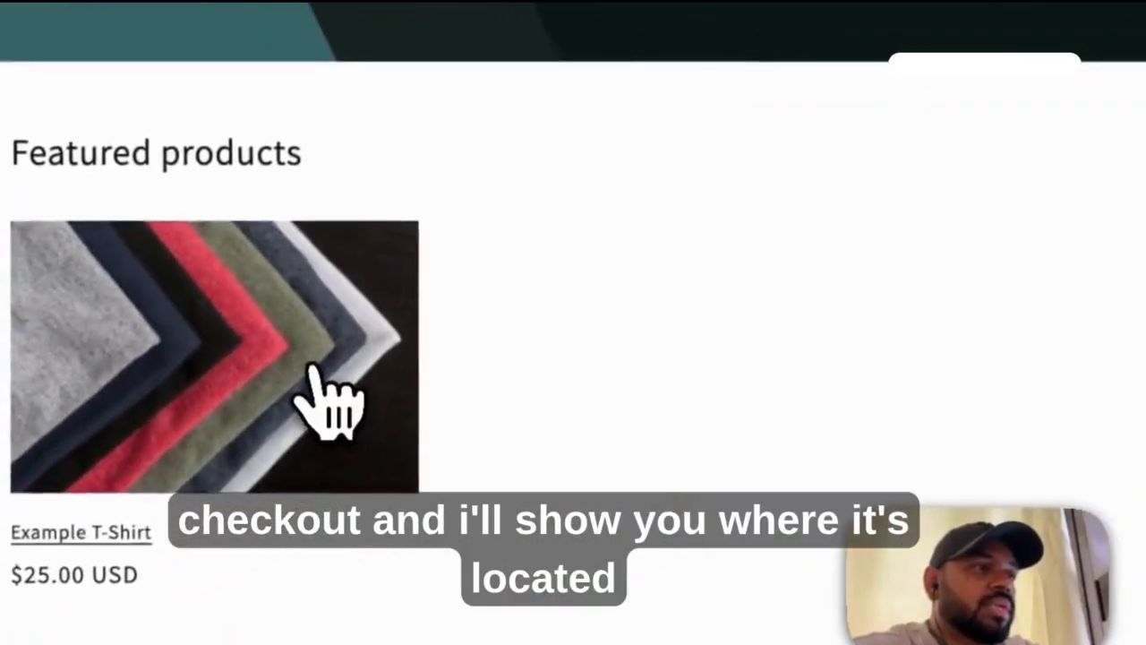
left_click(315, 367)
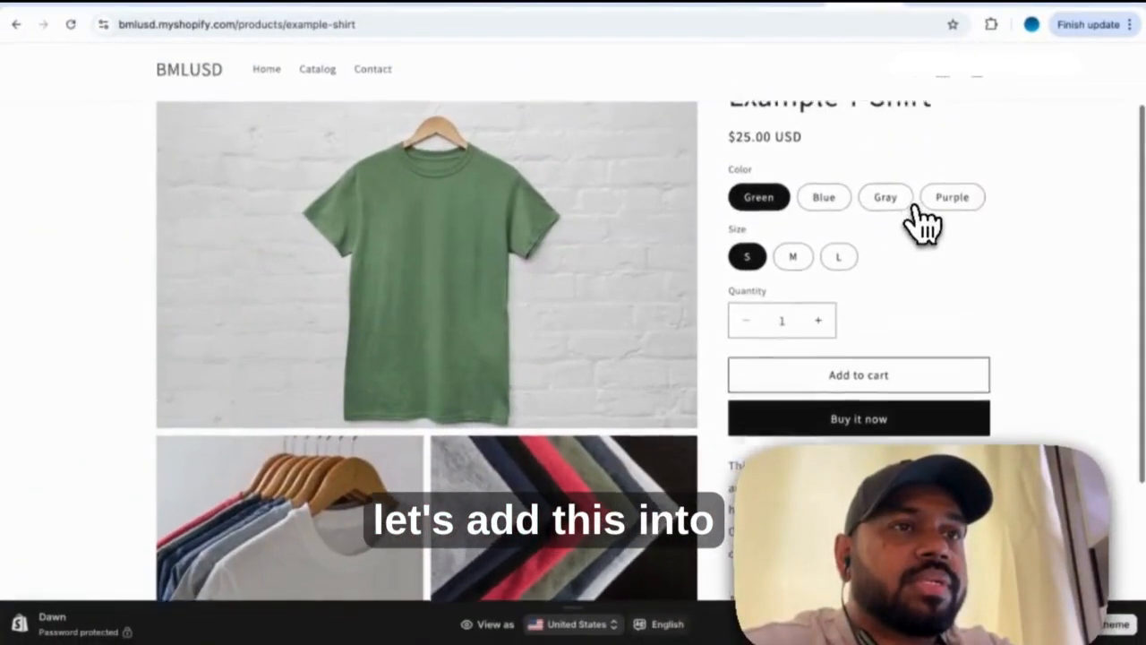
Step: Add one green Example T-Shirt in size S to the cart and view the cart
scroll(923, 211, "up", 2)
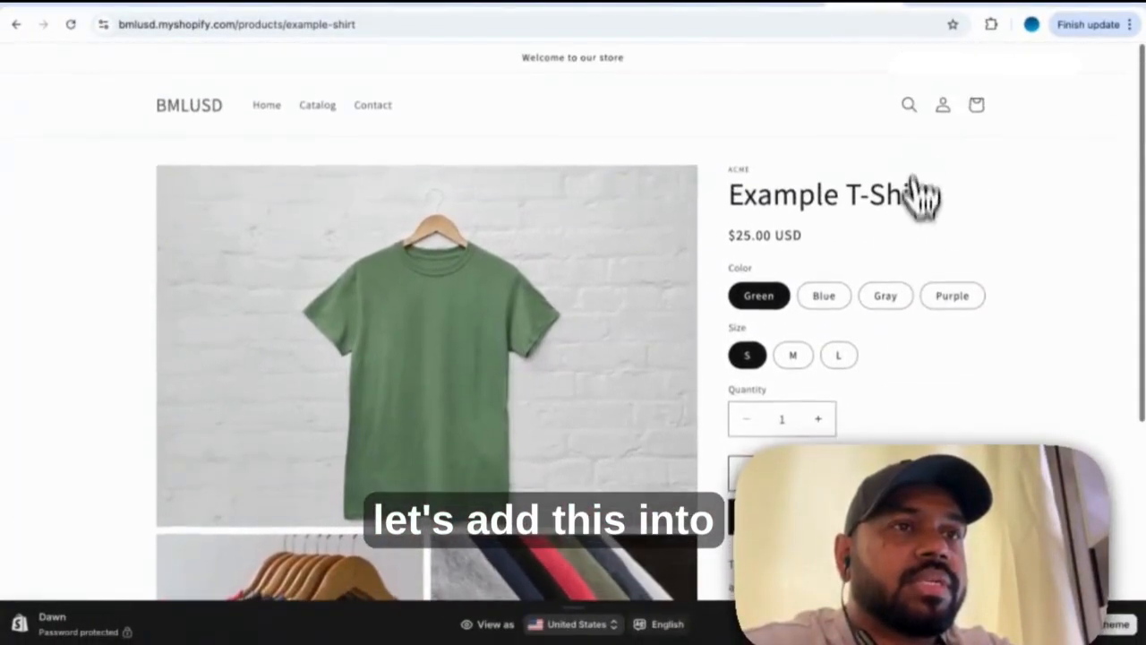
scroll(922, 152, "down", 2)
left_click(859, 372)
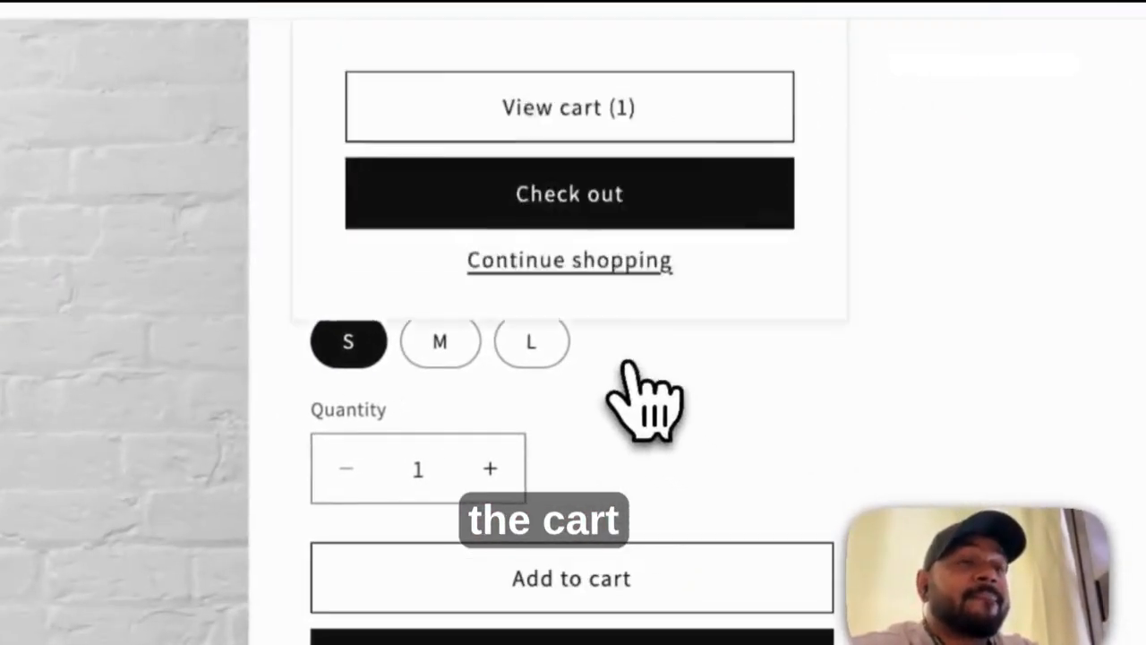
left_click(812, 106)
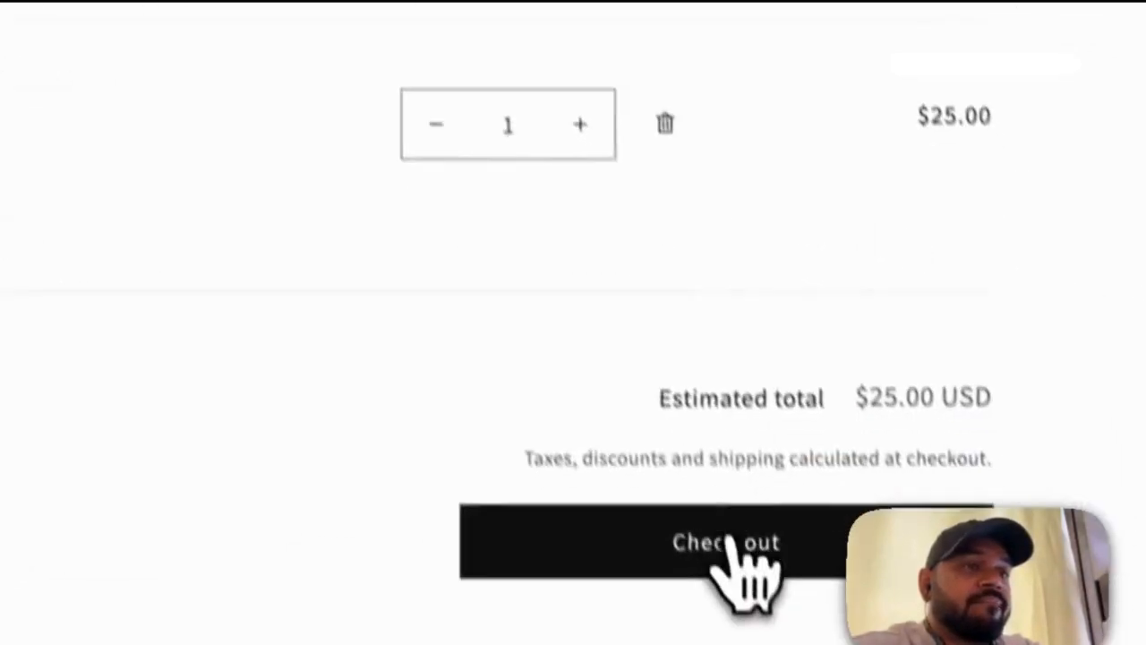
Step: Proceed to checkout and highlight the BML-Payment Gateway option in the Payment section
left_click(743, 553)
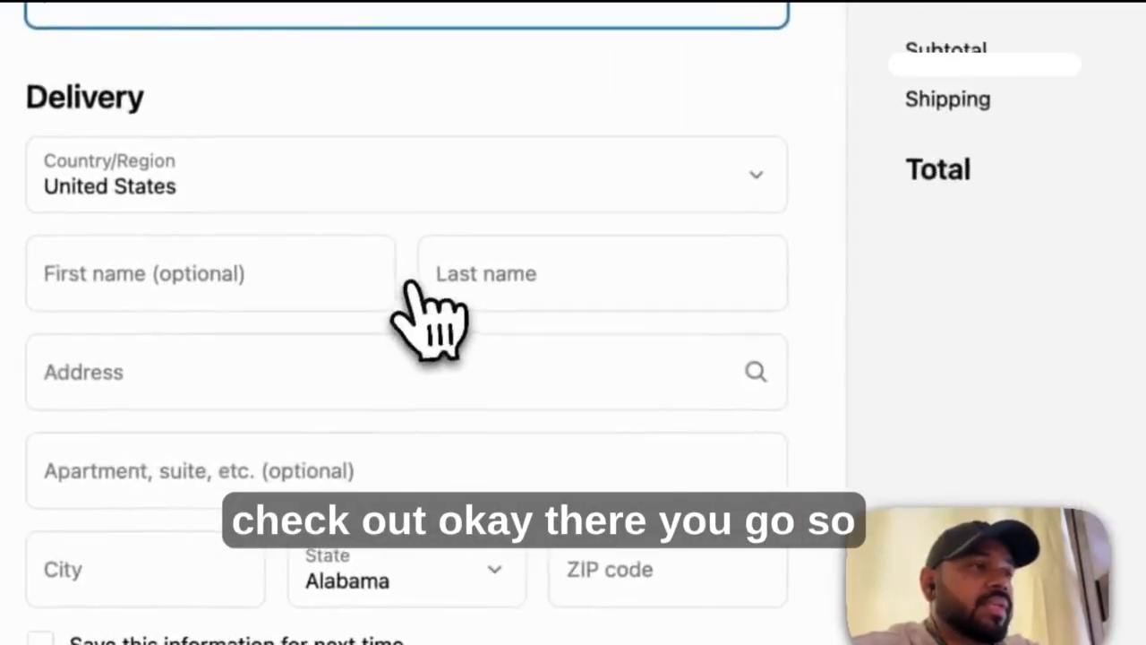
scroll(332, 404, "down", 10)
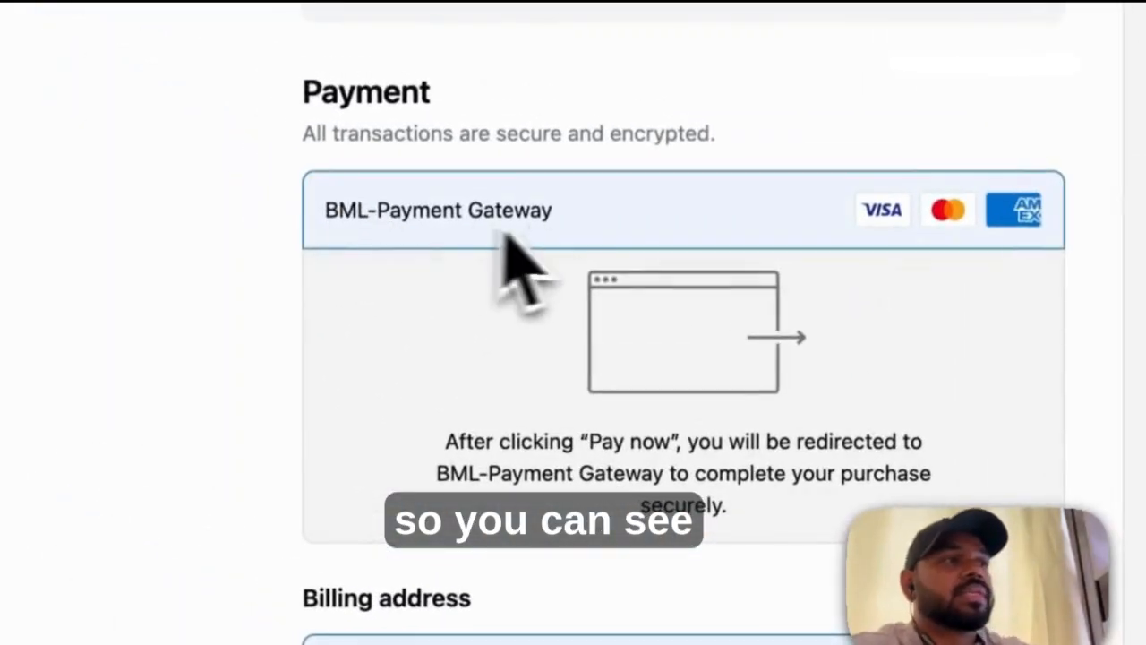
left_click_drag(547, 219, 289, 219)
left_click(999, 425)
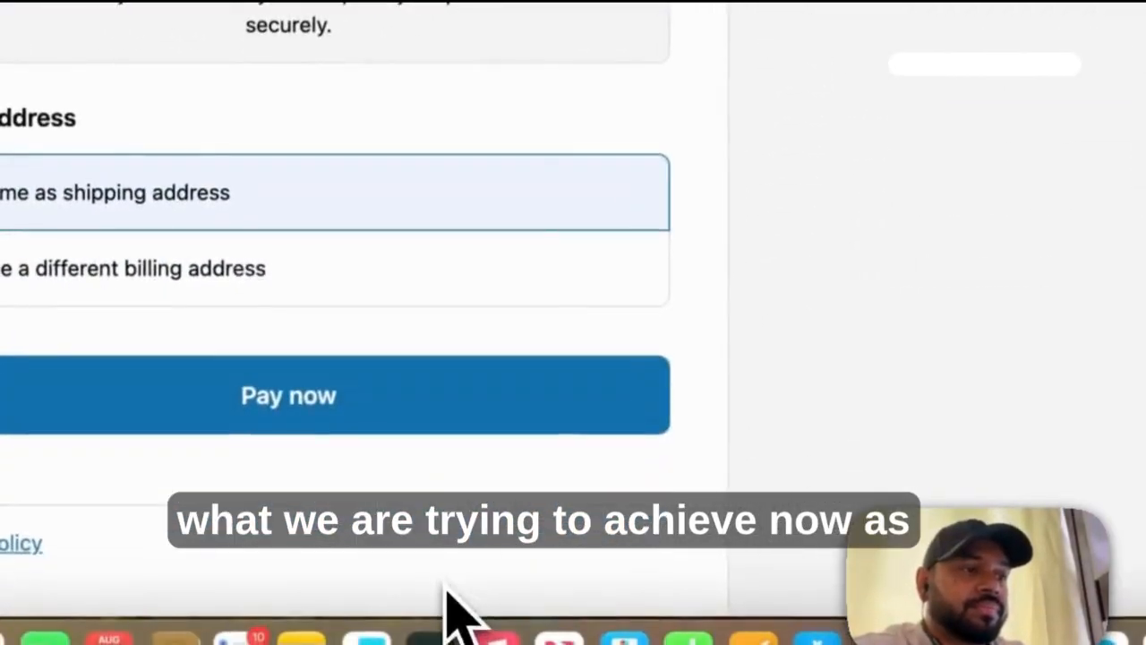
Step: Show the Bank of Maldives test merchant dashboard and highlight the "uat" part of its address
left_click(440, 629)
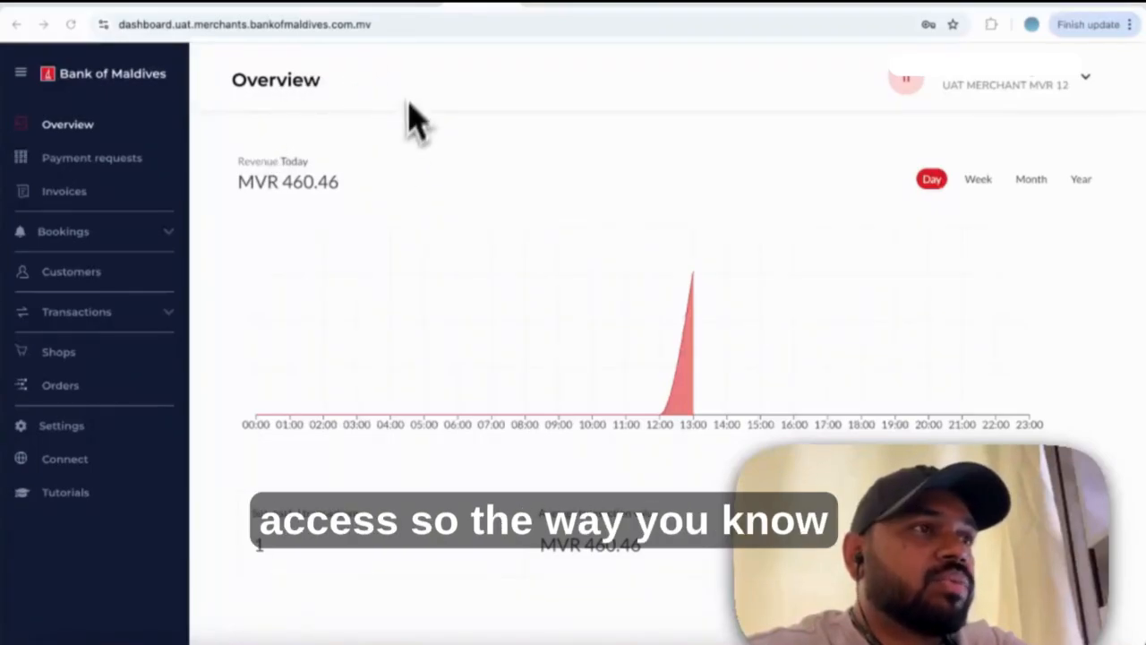
left_click(386, 25)
left_click(394, 84)
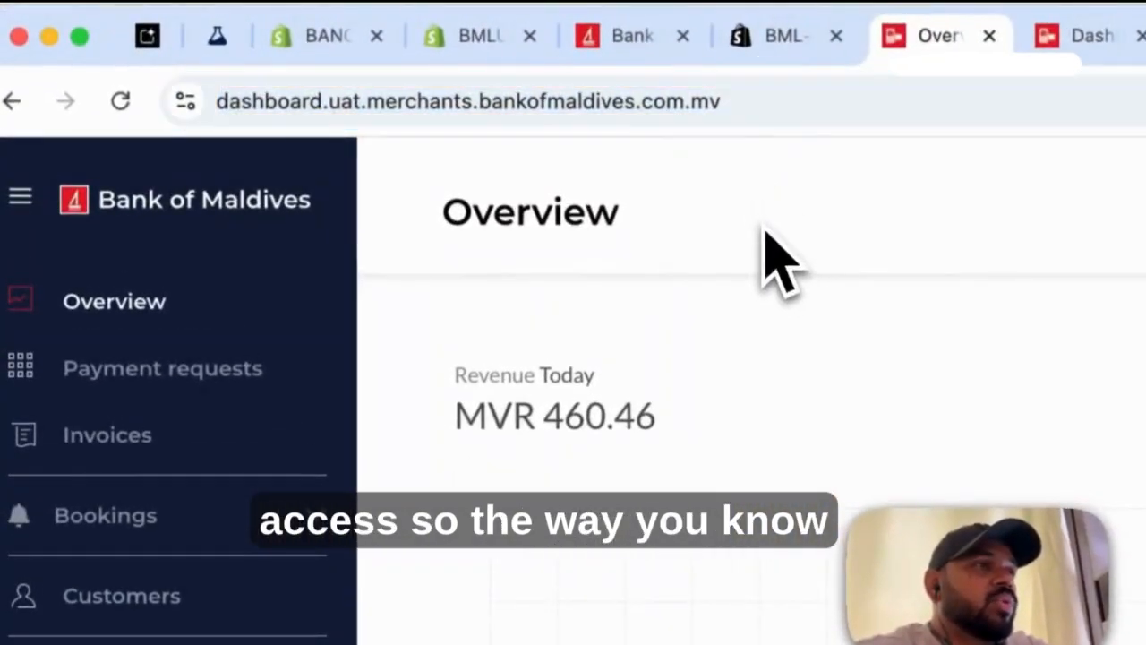
left_click(359, 103)
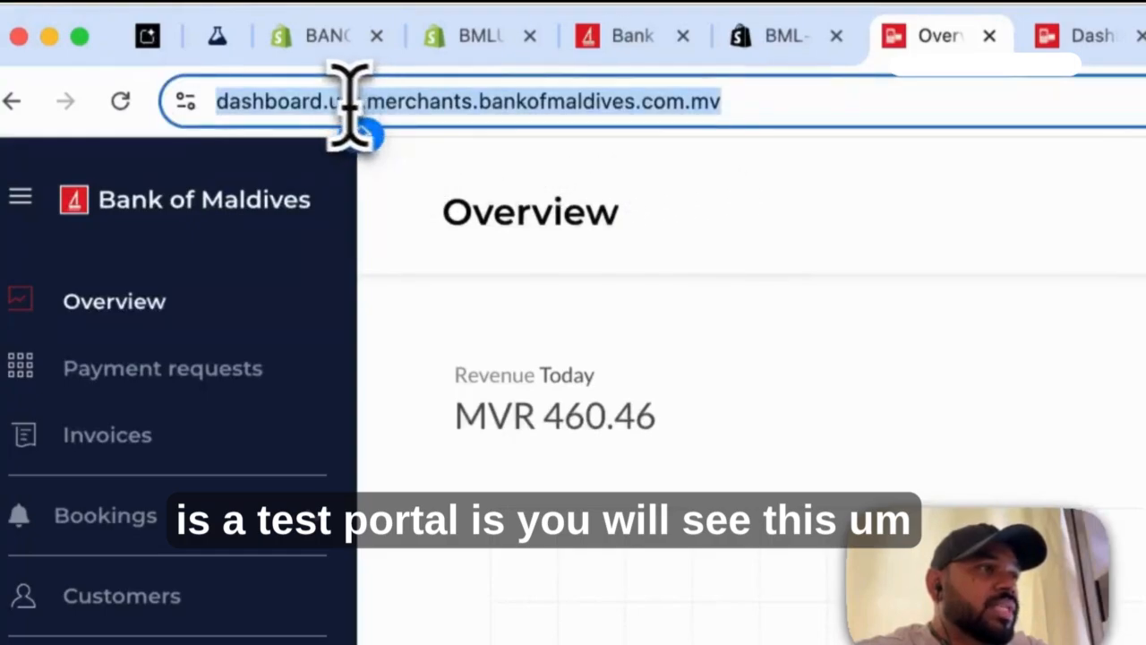
left_click(307, 101)
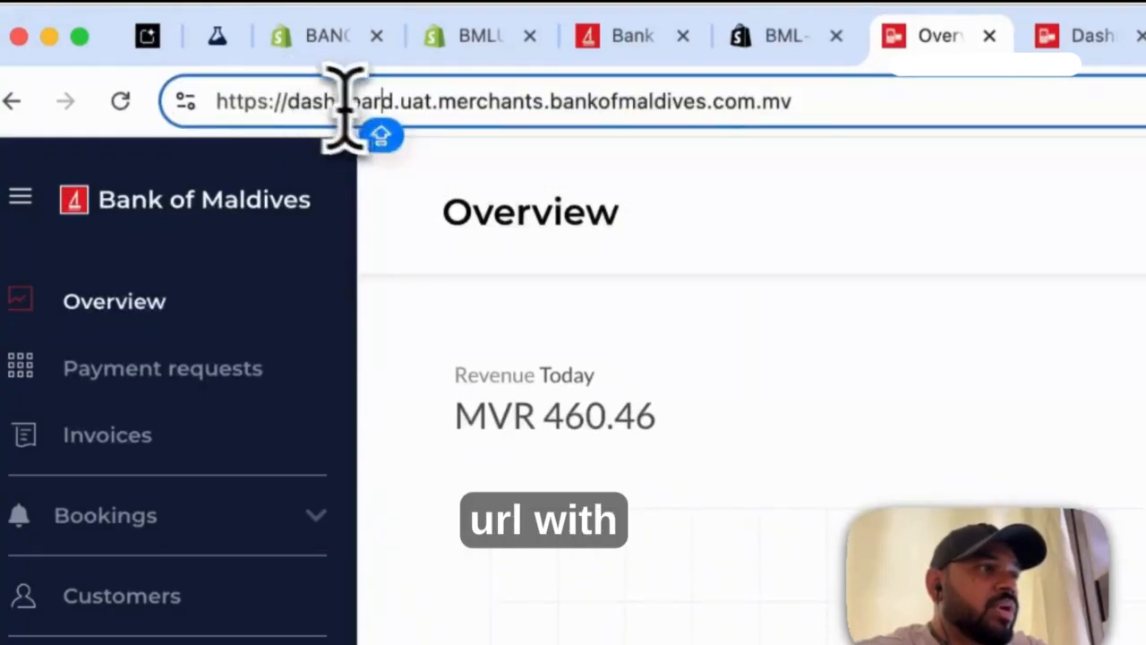
left_click(403, 101)
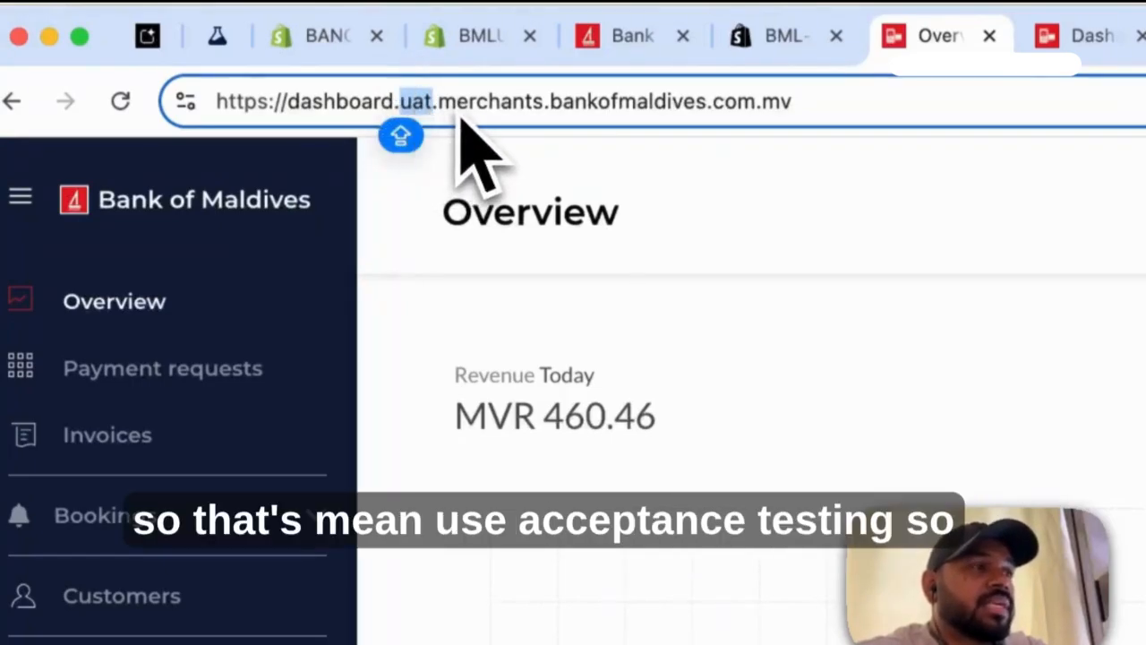
left_click(672, 101)
left_click(795, 105)
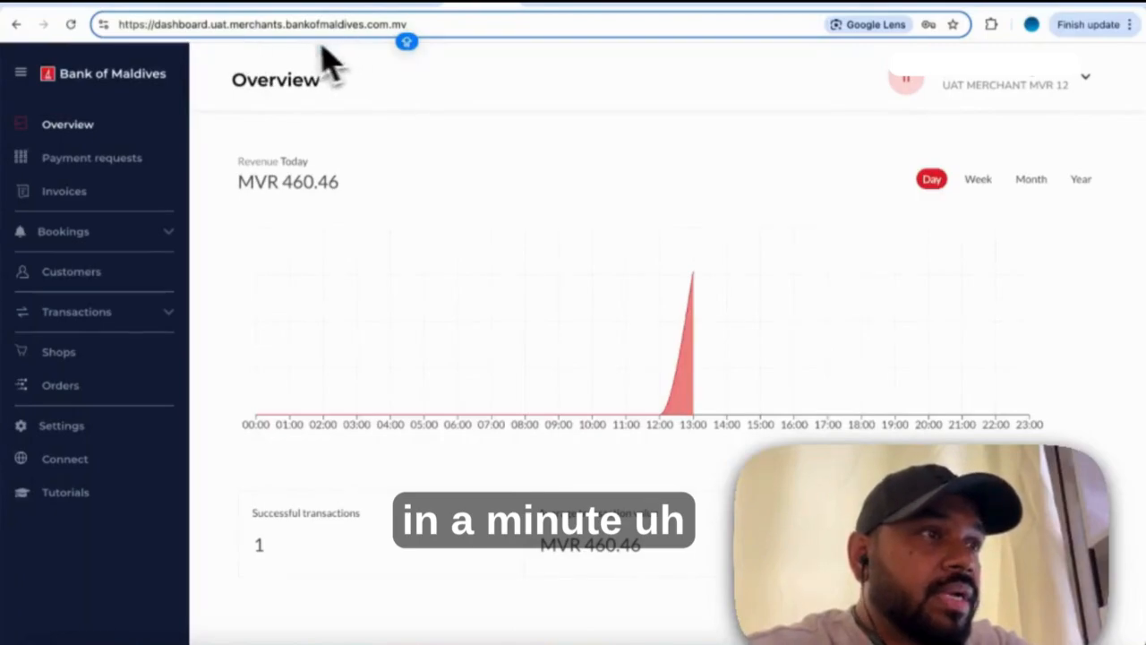
Step: Open the live BML Merchant Services sign-in page and examine its full address, dashboard.merchants.bankofmaldives.com.mv/login
left_click(727, 19)
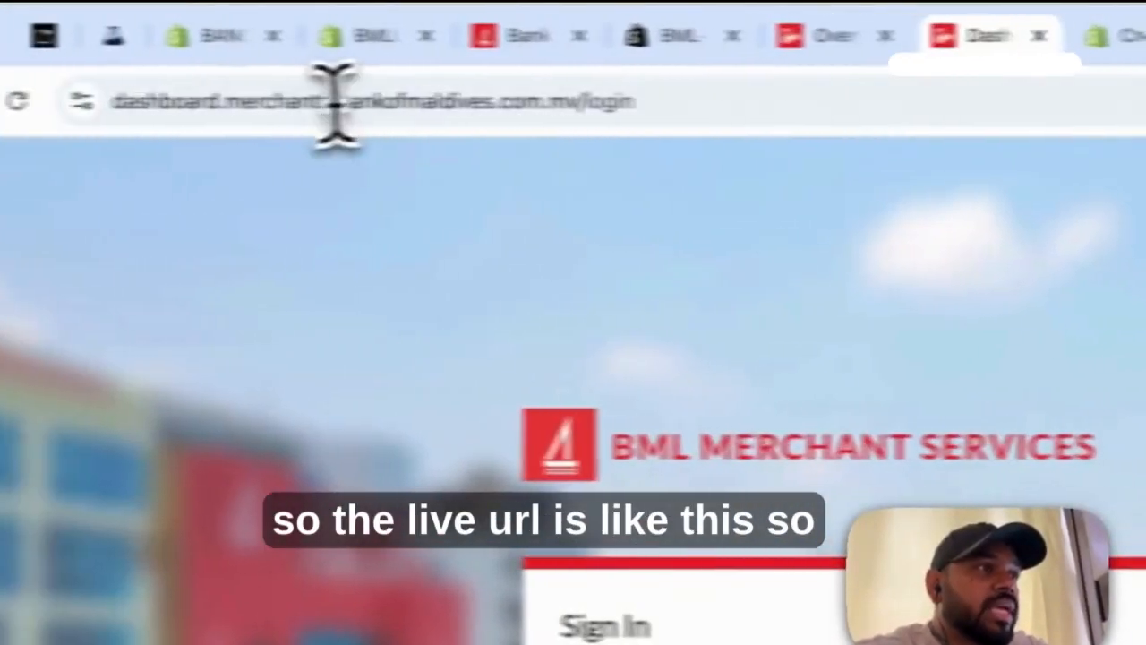
left_click(335, 103)
left_click(259, 102)
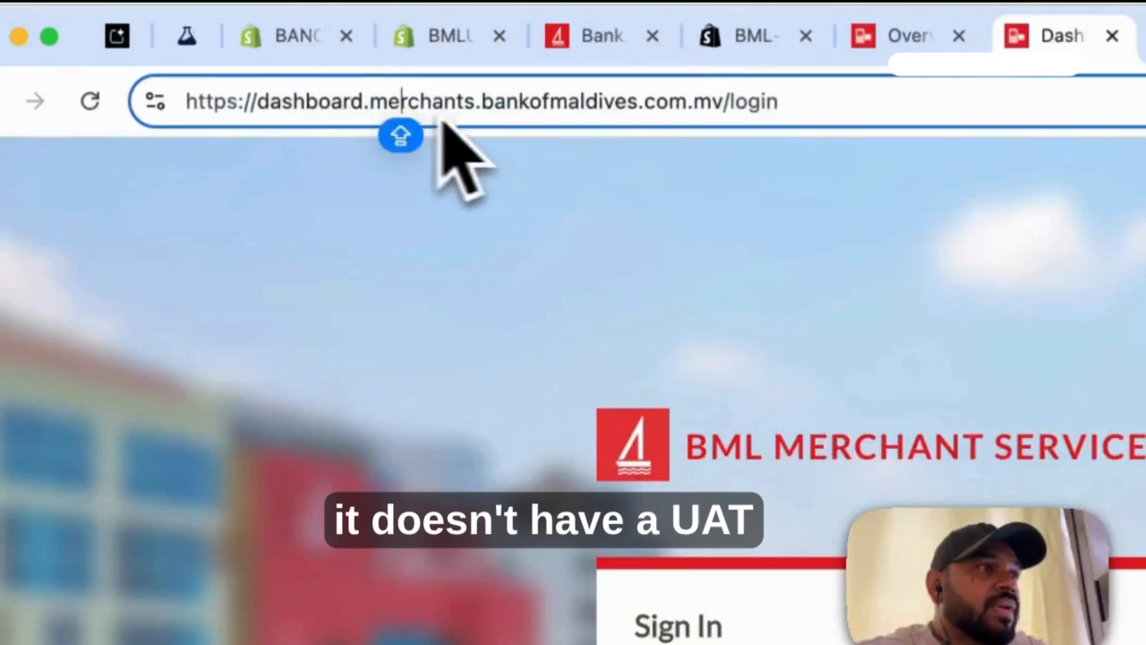
left_click(373, 104)
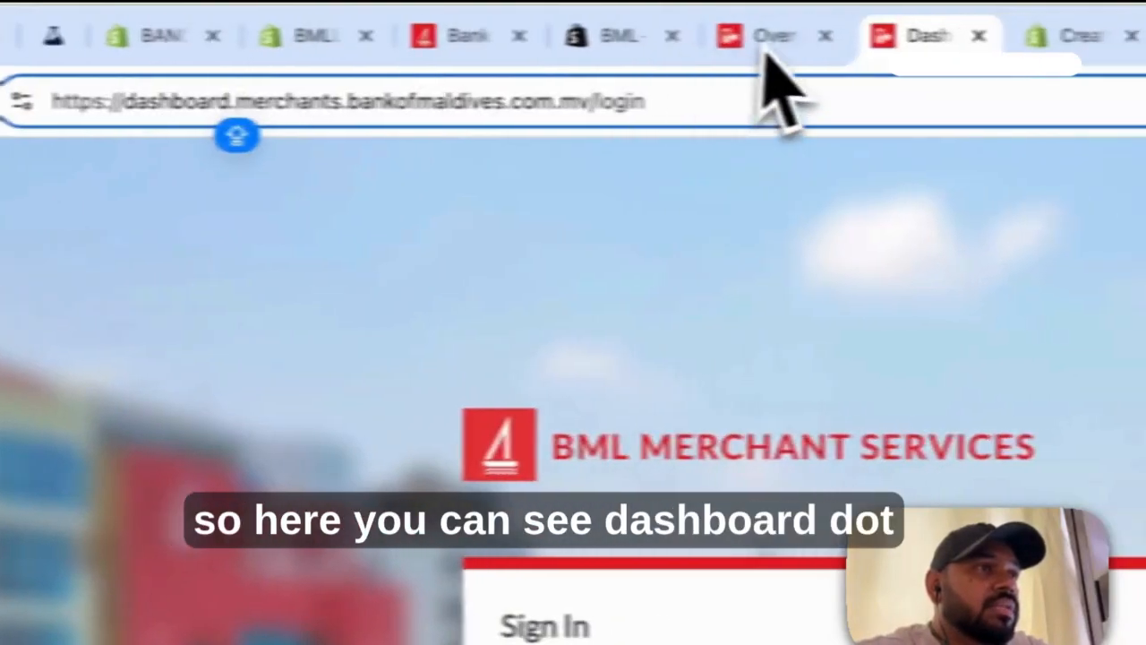
Step: Highlight "dashboard.uat" in the test portal's address and compare it with the live portal's address
left_click(772, 43)
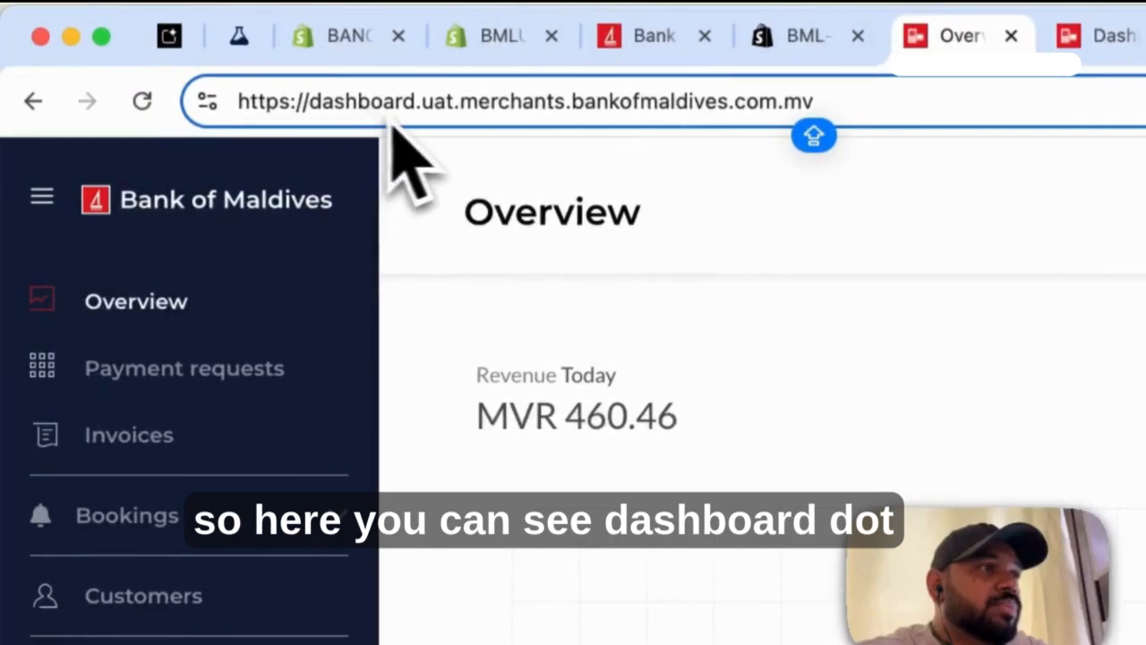
left_click_drag(455, 103, 305, 112)
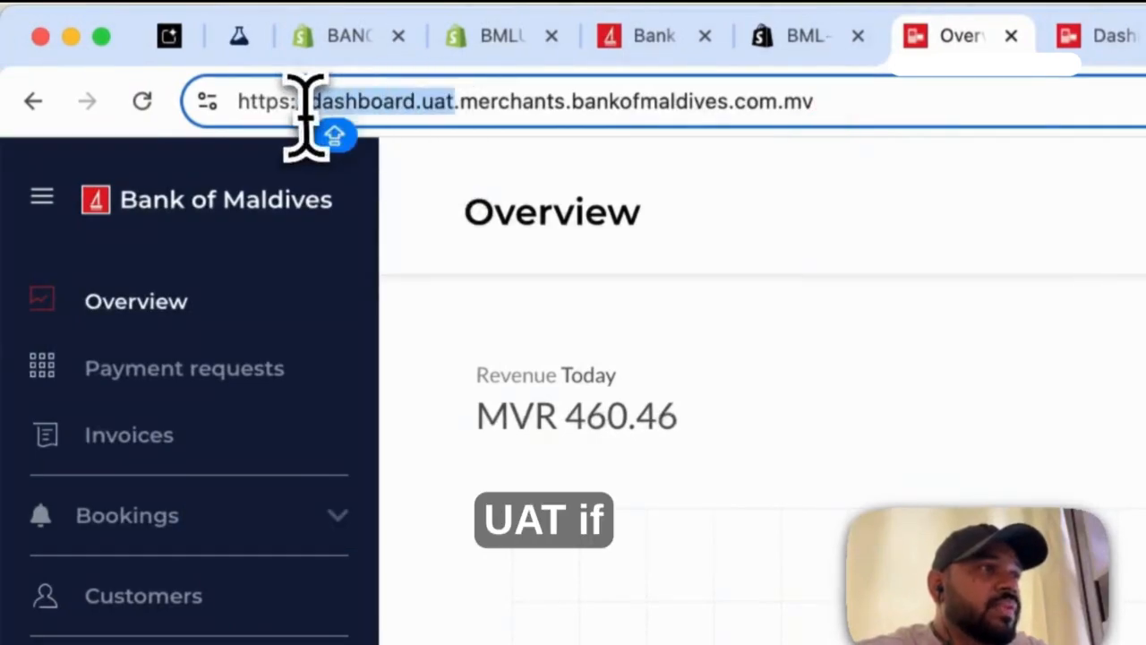
left_click(1116, 38)
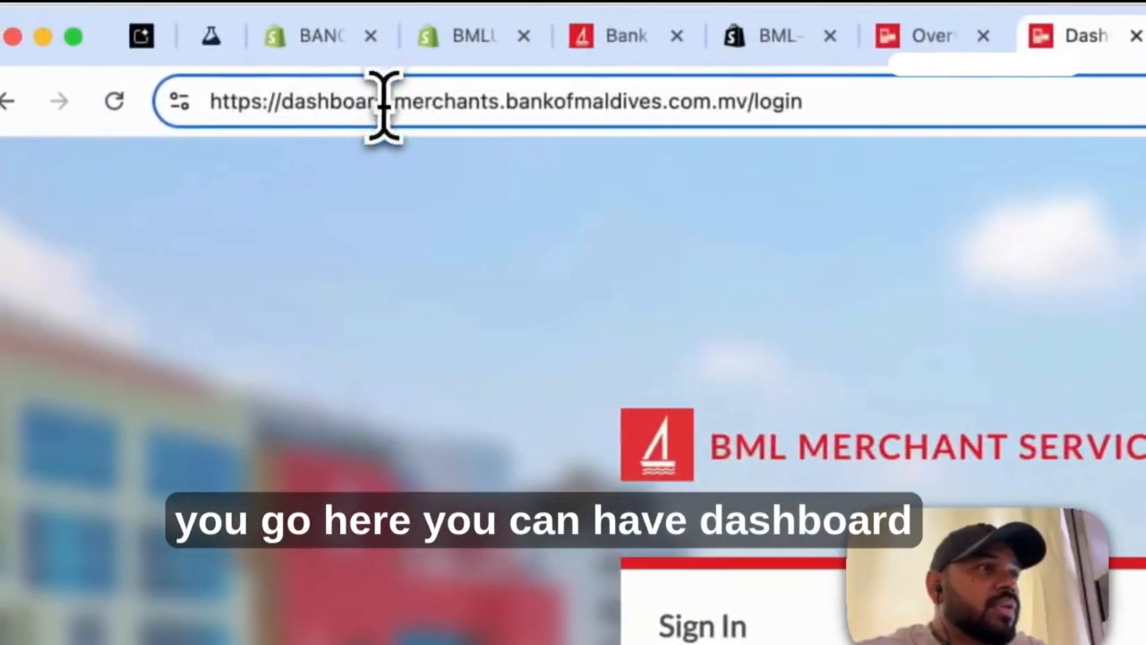
left_click(384, 108)
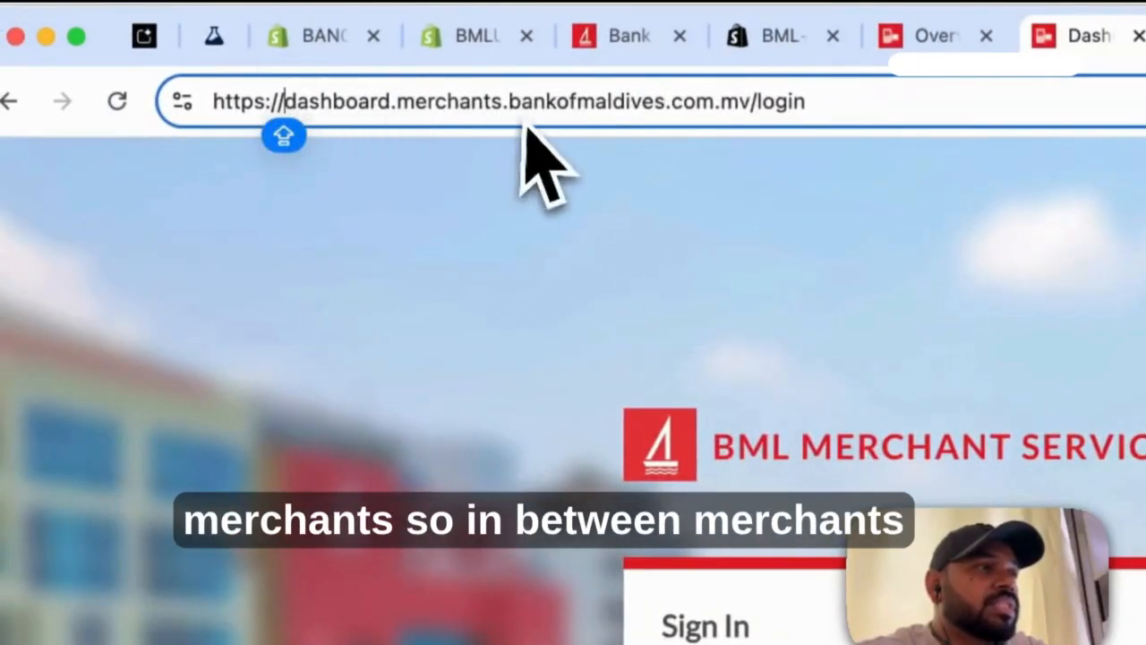
Step: Return to the test portal and highlight the "uat" between "dashboard" and "merchants" in its address
left_click(932, 35)
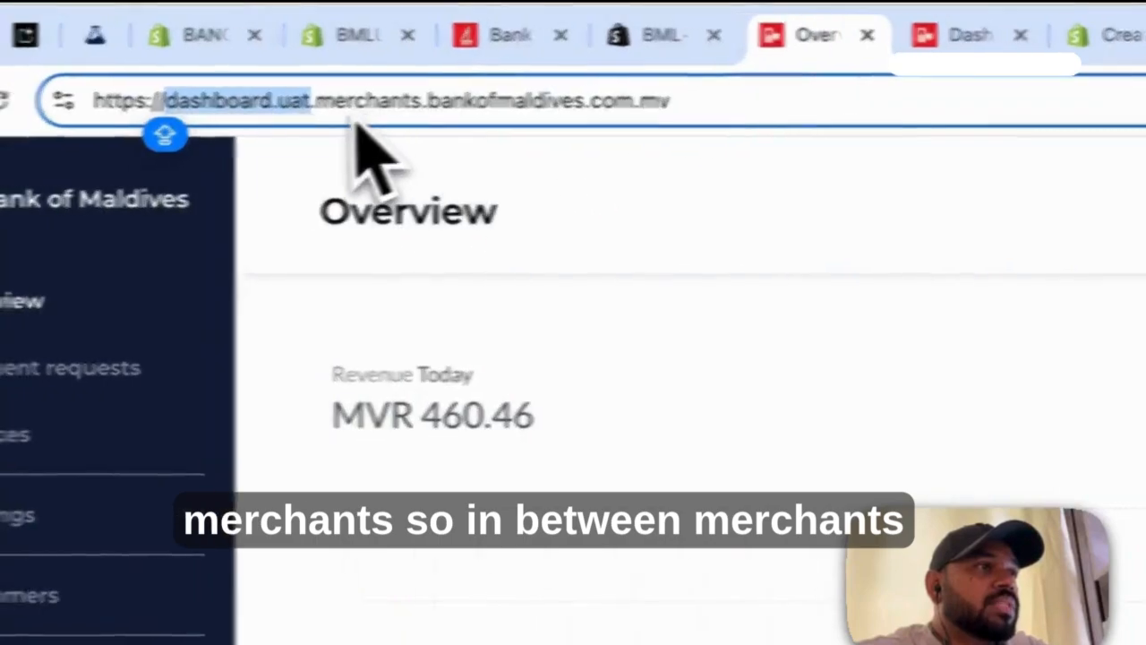
left_click(177, 102)
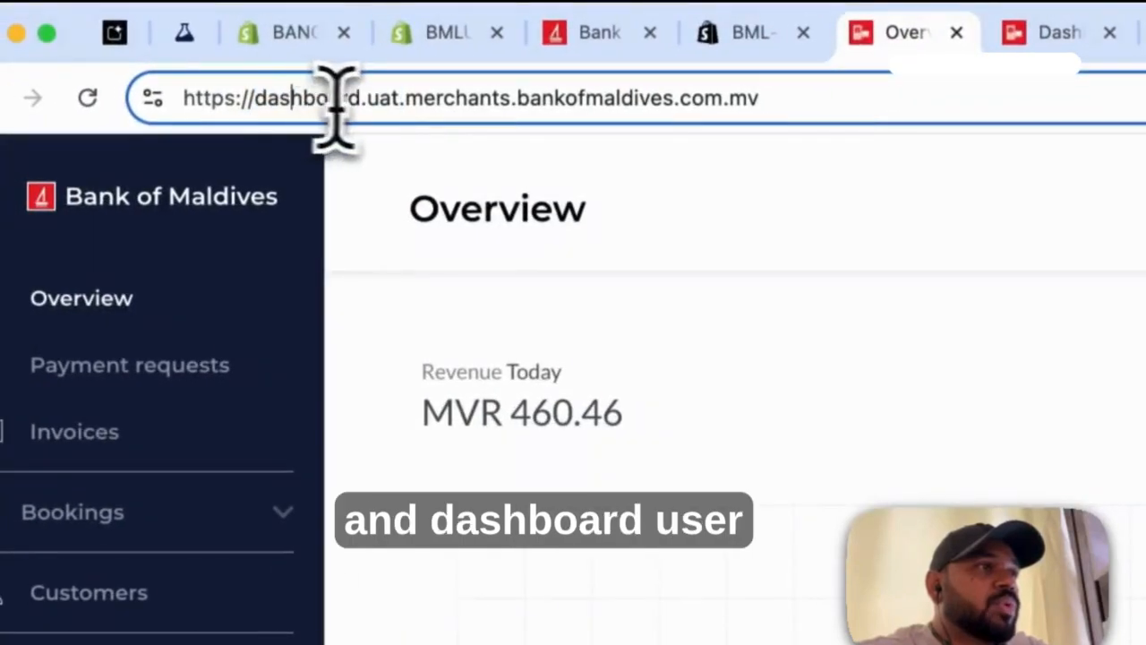
left_click_drag(402, 102, 370, 101)
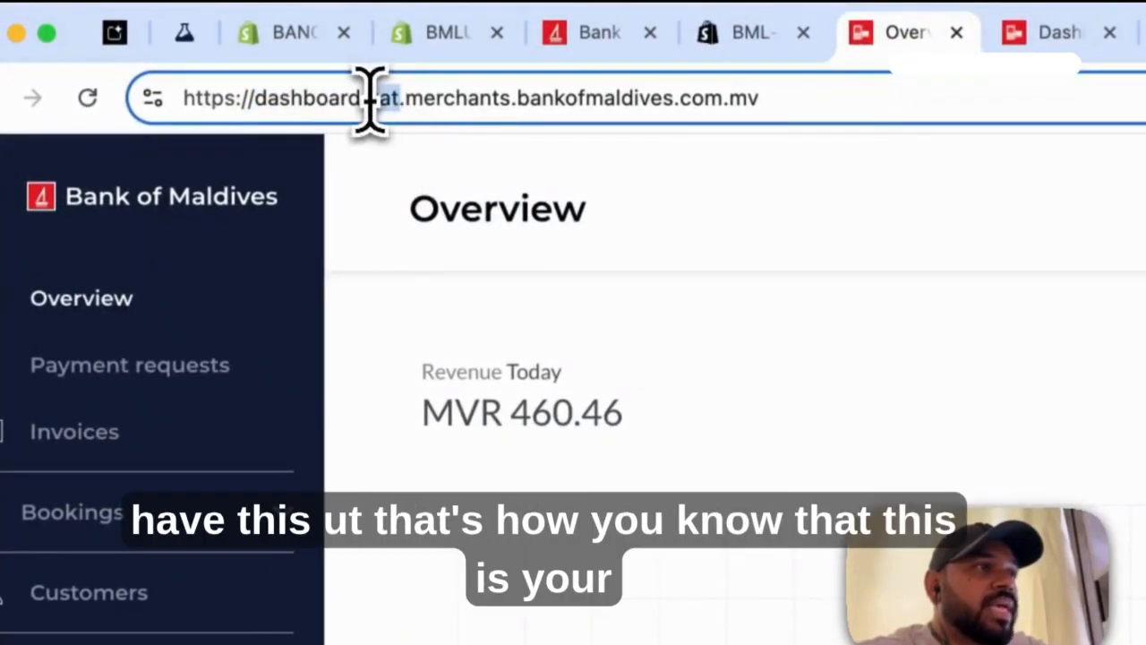
left_click(842, 264)
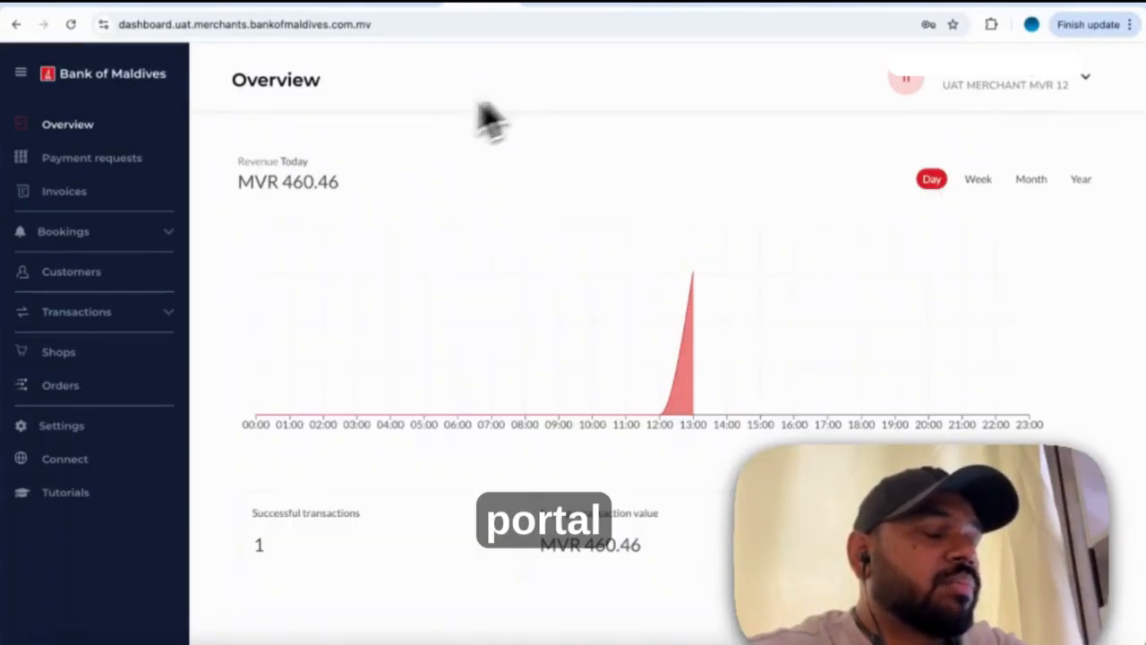
Step: Compare the test merchant dashboard with the live portal's sign-in page, and return to the BML-Payment Gateway app listing
left_click(558, 1)
left_click(486, 0)
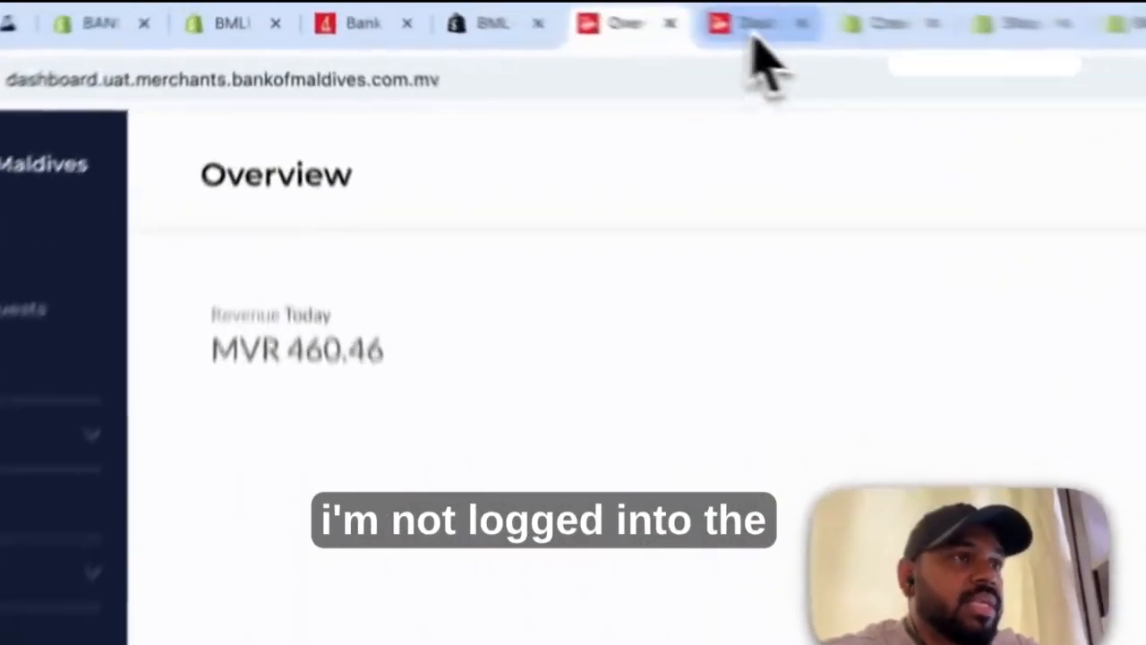
left_click(555, 1)
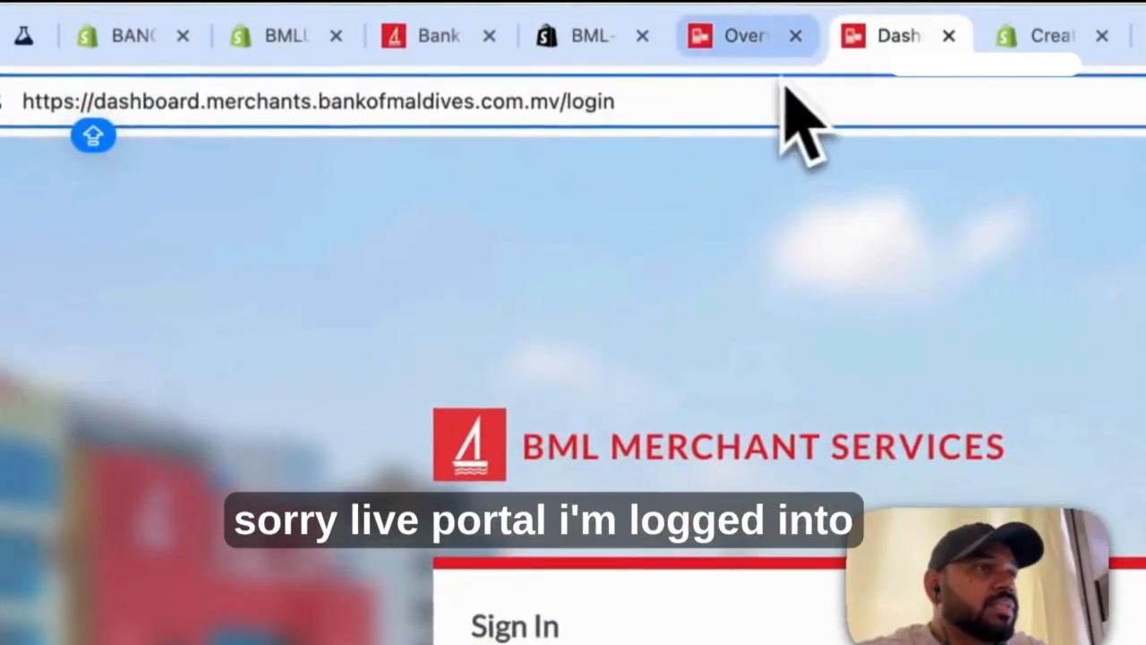
left_click(756, 38)
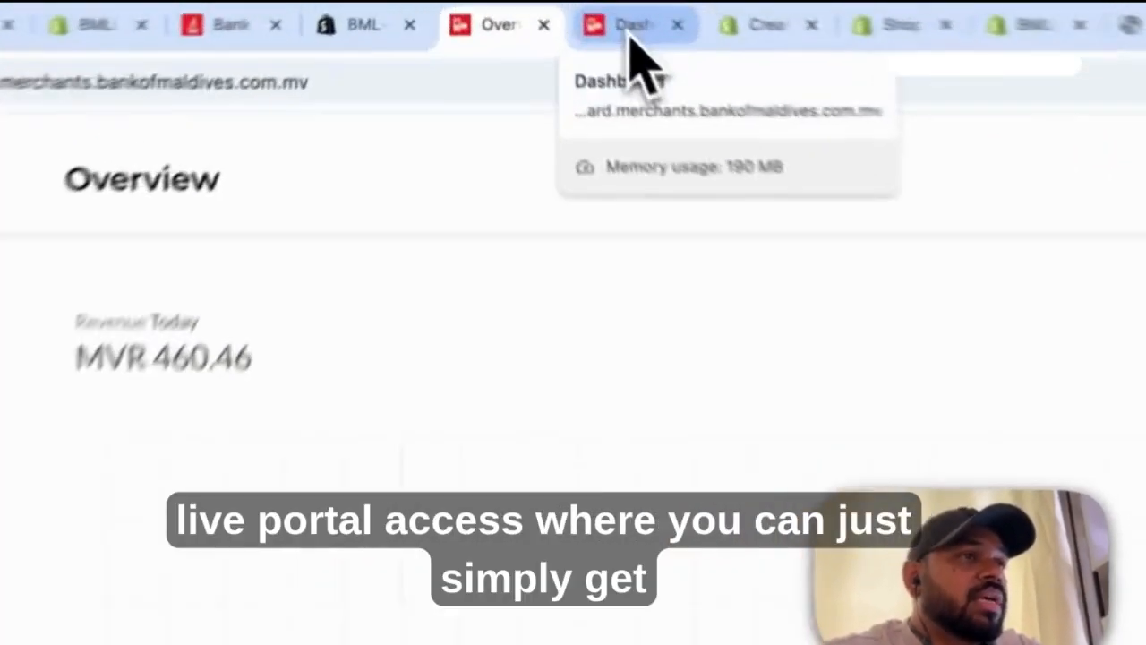
left_click(642, 43)
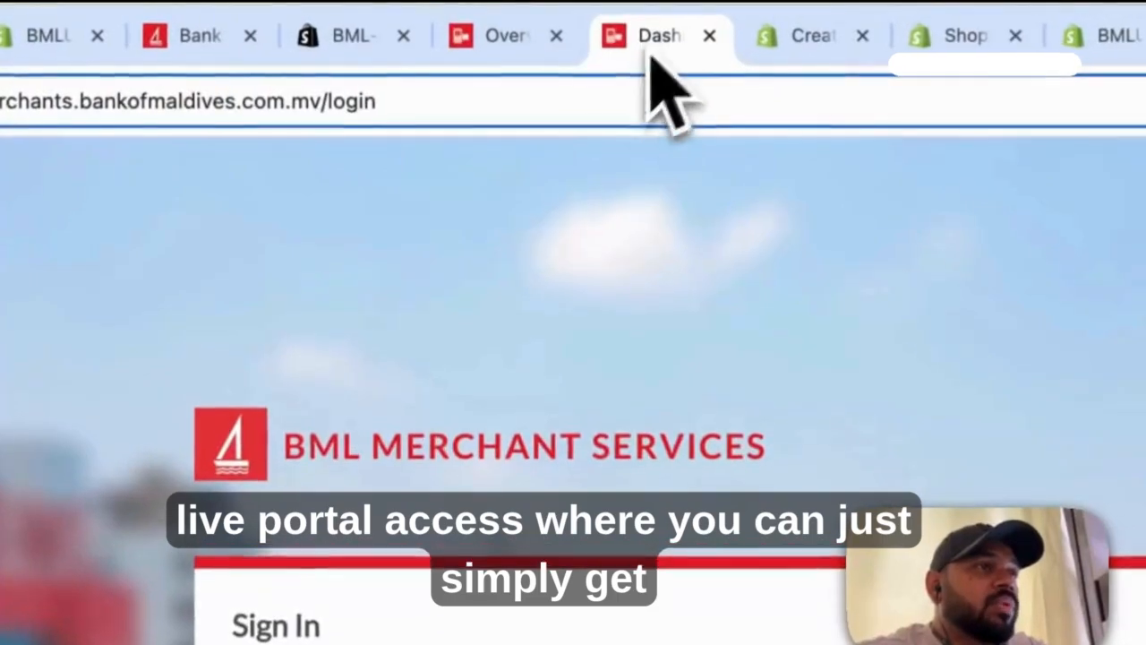
left_click(510, 41)
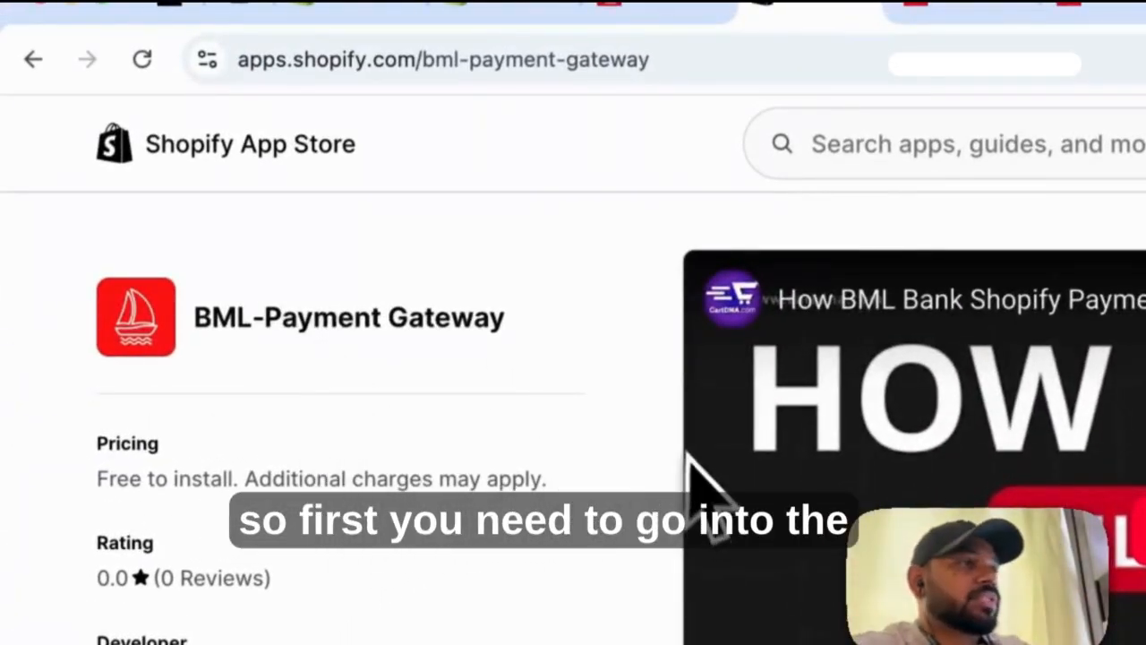
Step: Review the BML-Payment Gateway listing in the Shopify App Store and start installing the app
left_click(676, 67)
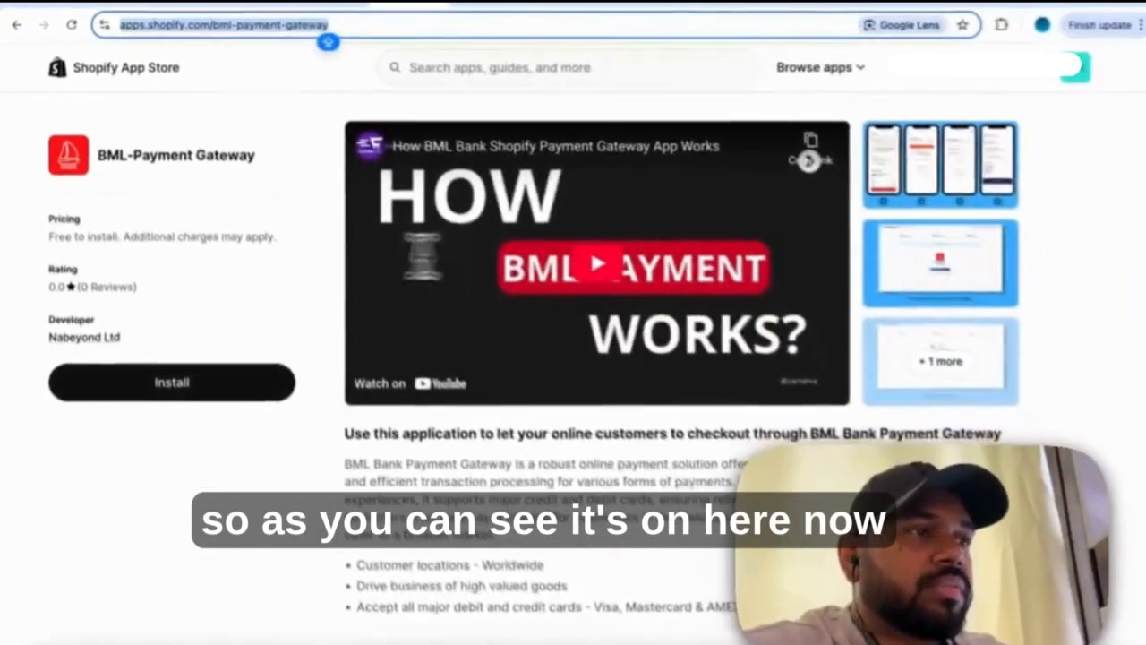
scroll(601, 430, "down", 3)
scroll(607, 430, "up", 2)
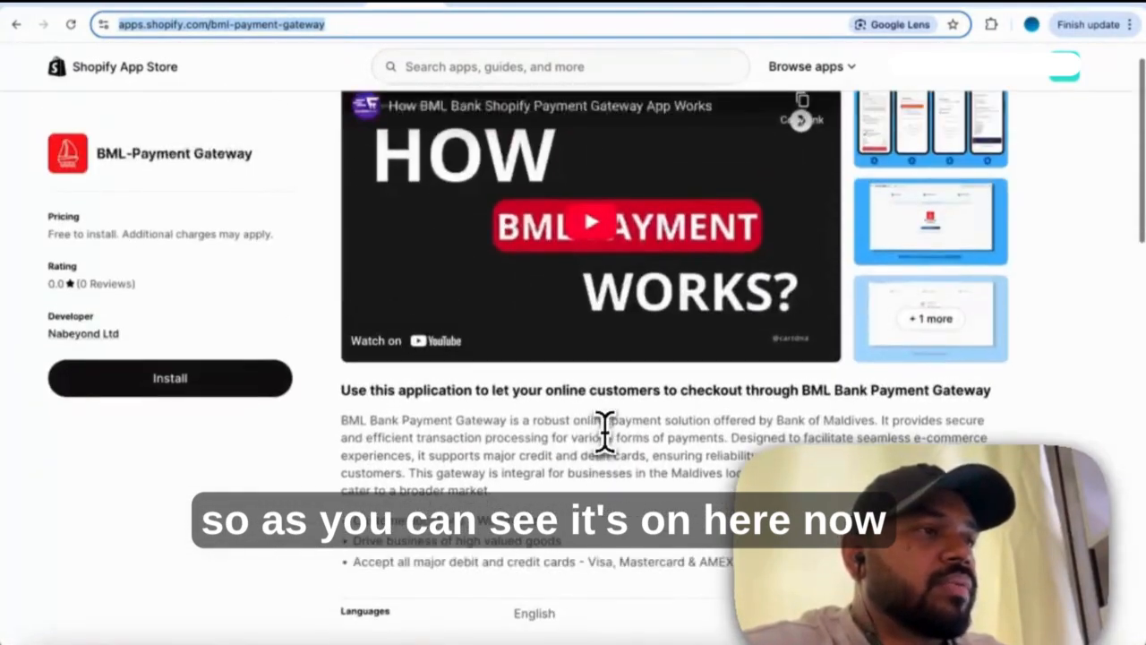
left_click(182, 374)
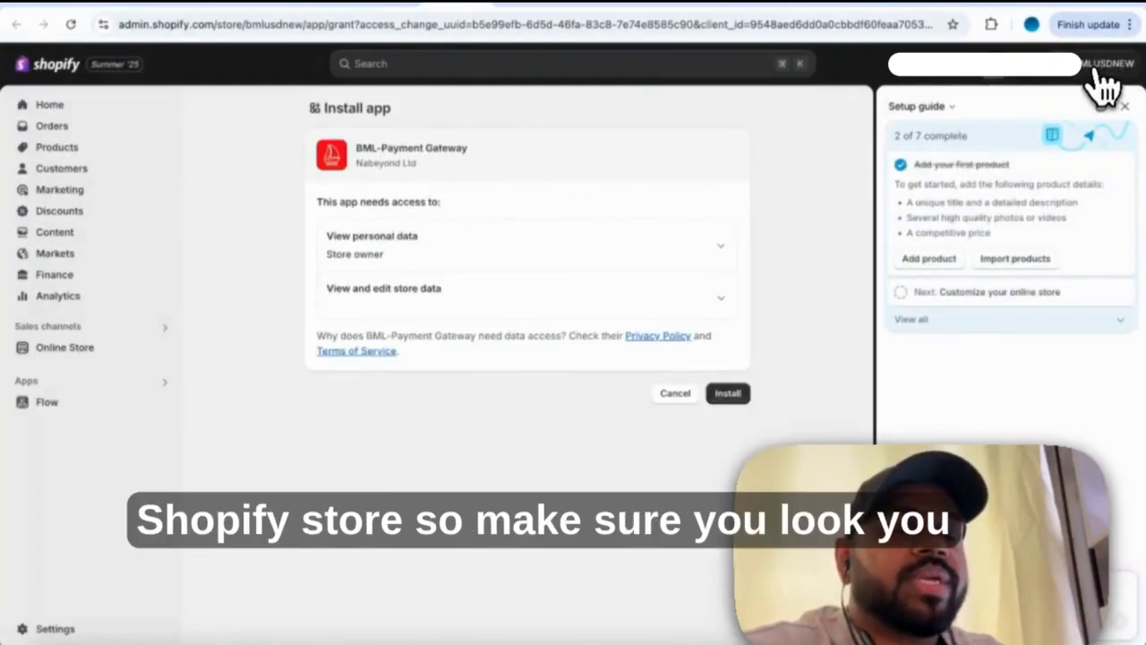
Step: Check that BMLUSDNEW is the selected store and approve the BML-Payment Gateway installation
left_click(1079, 125)
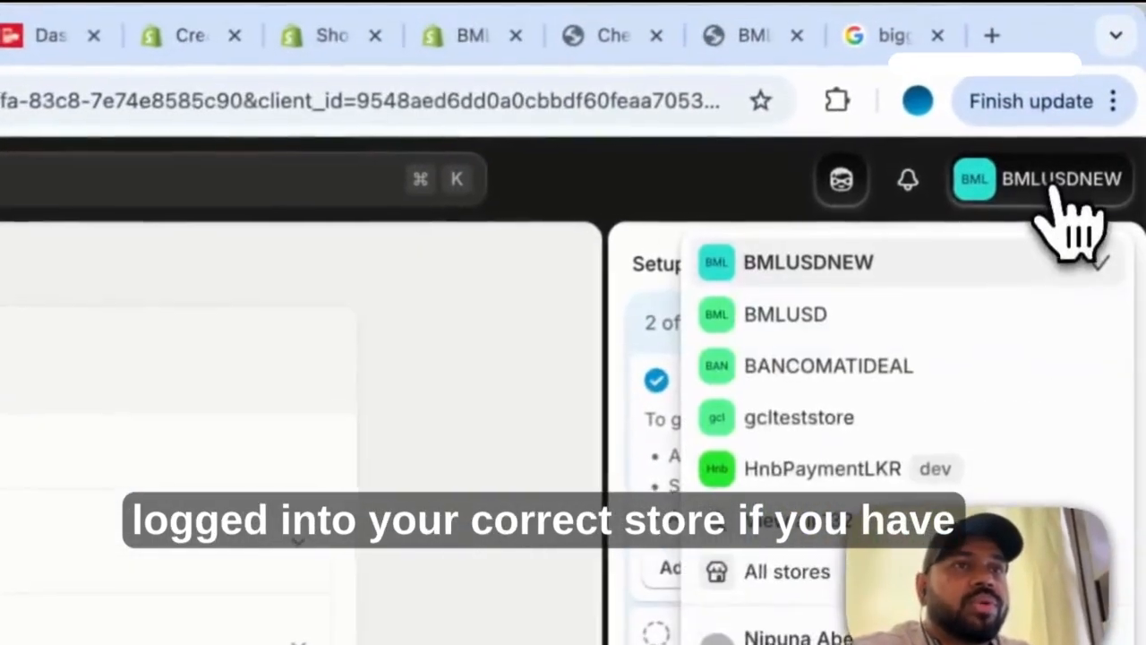
left_click(681, 268)
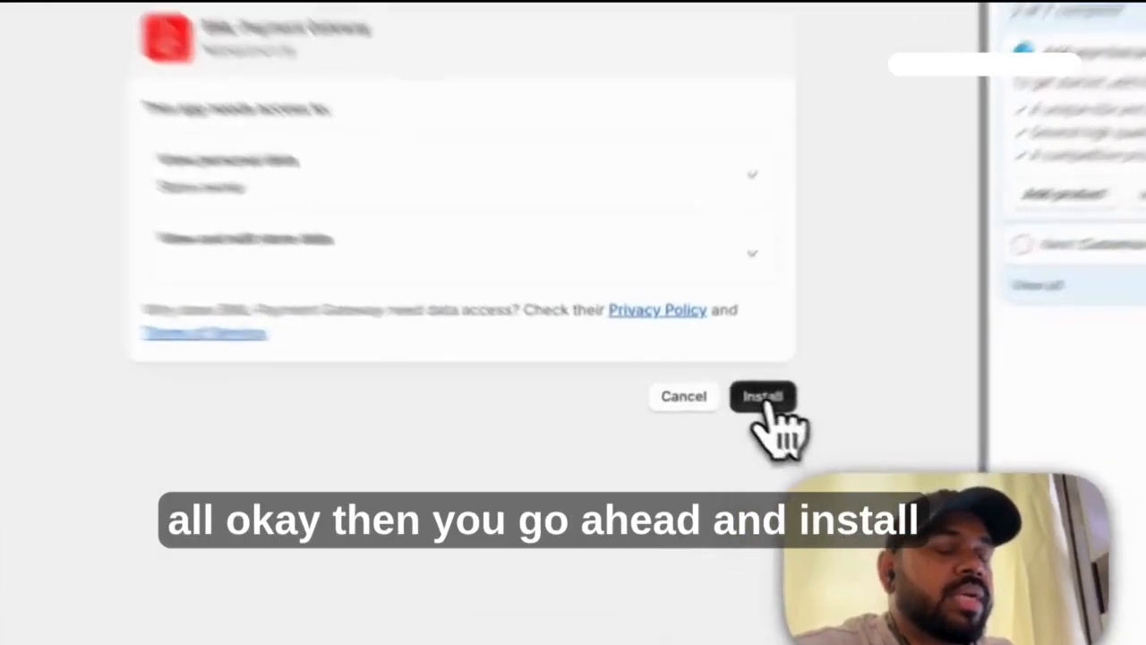
left_click(729, 395)
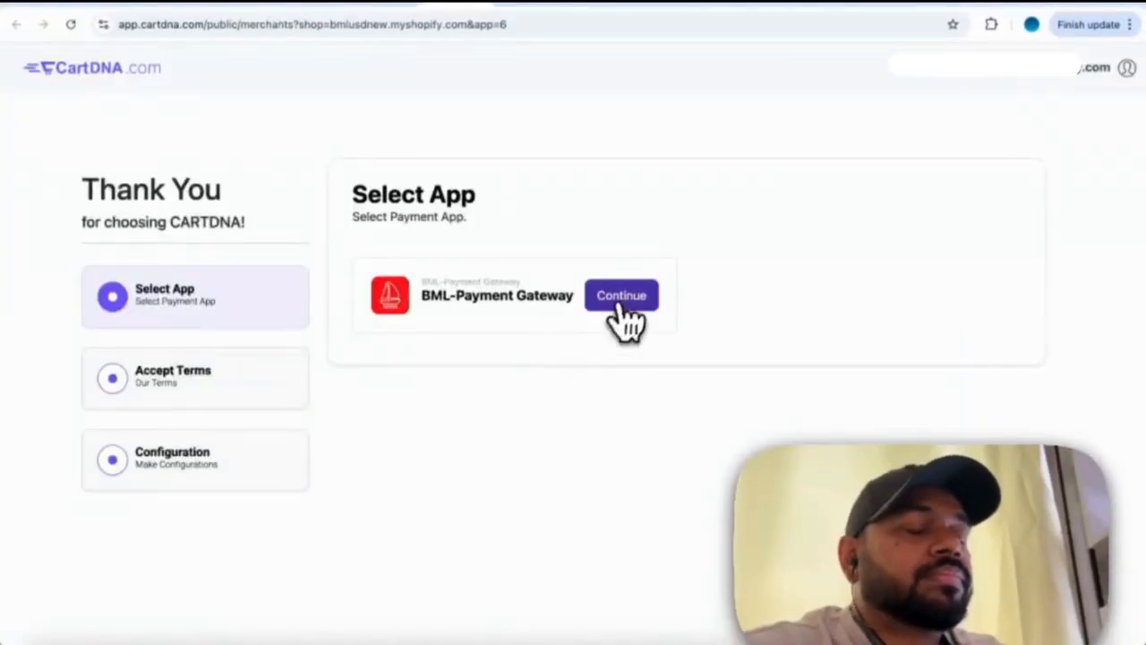
Step: Continue the setup with BML-Payment Gateway as the payment app and accept CartDNA's terms
left_click(622, 301)
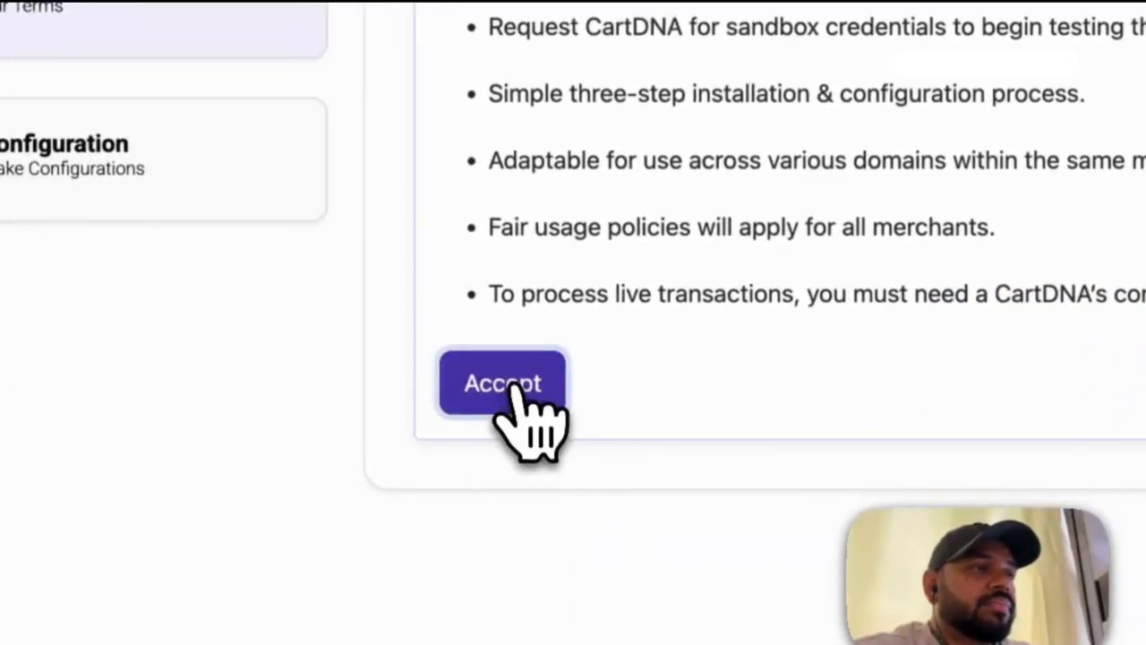
left_click(513, 387)
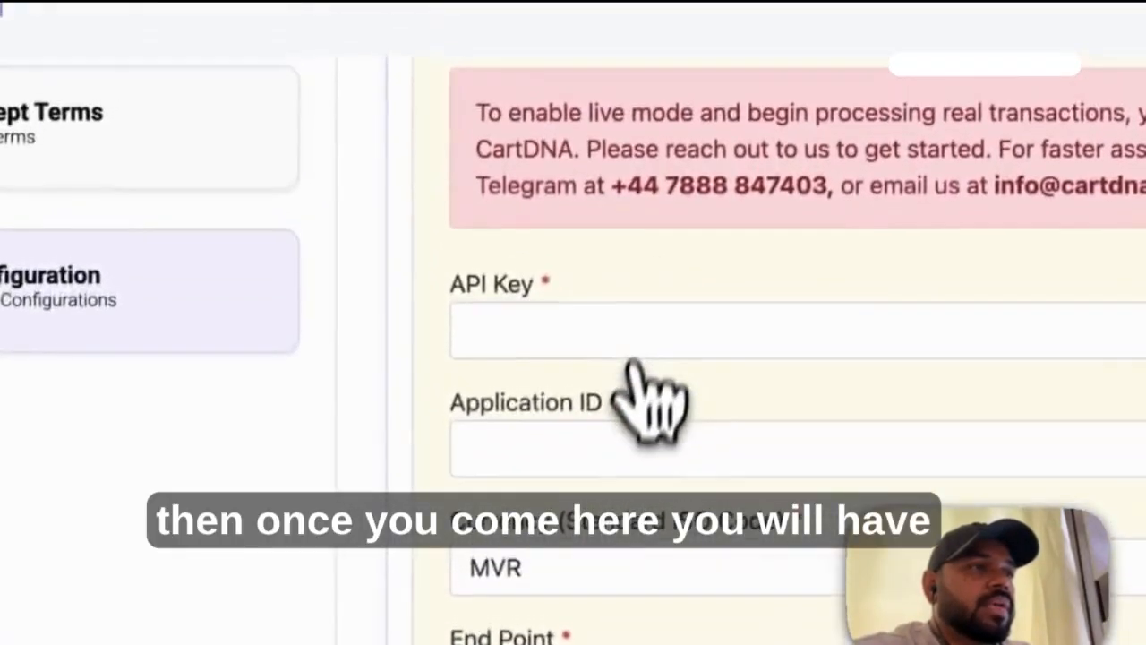
scroll(645, 398, "up", 3)
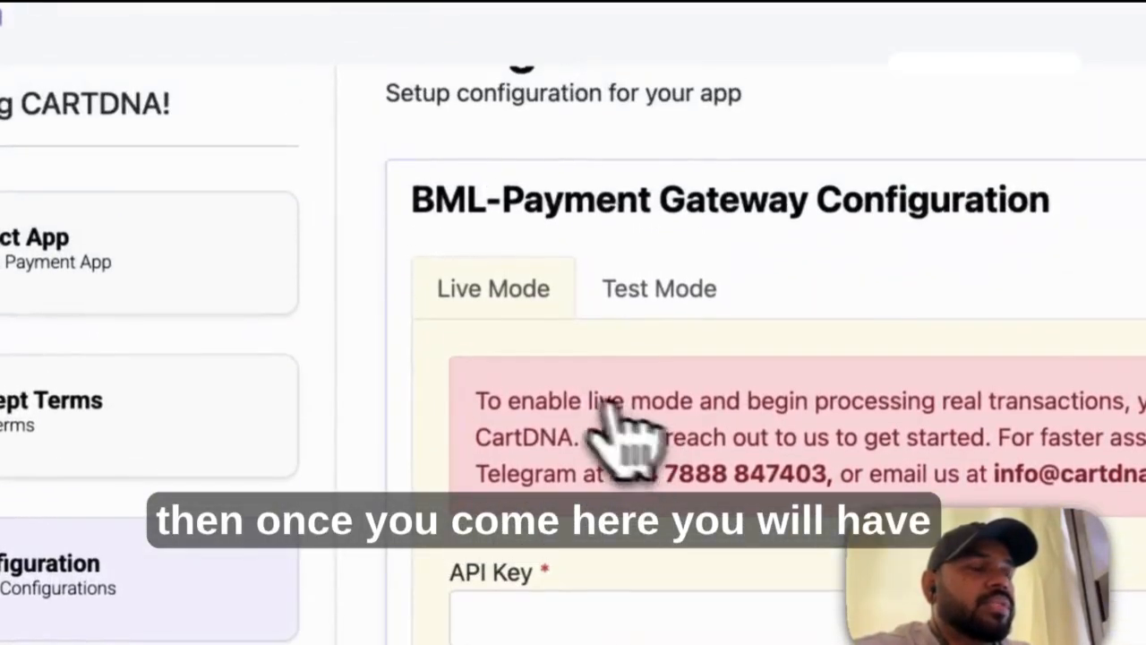
Step: Compare the Test Mode and Live Mode forms of the BML-Payment Gateway configuration
left_click(685, 291)
left_click(520, 284)
left_click(657, 288)
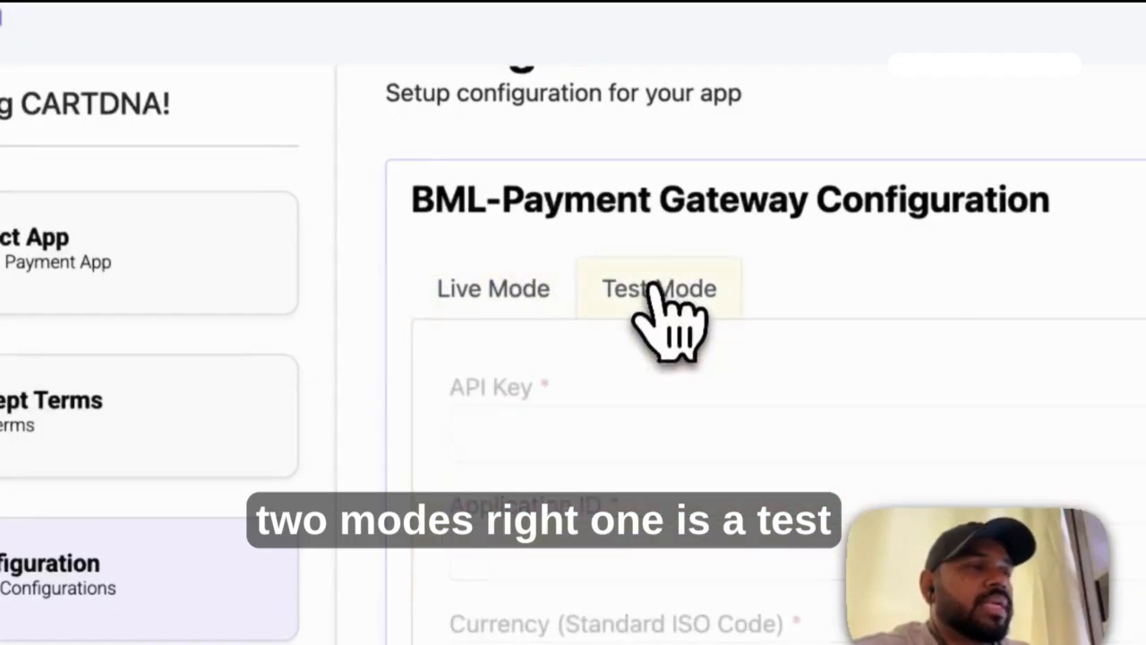
left_click(504, 297)
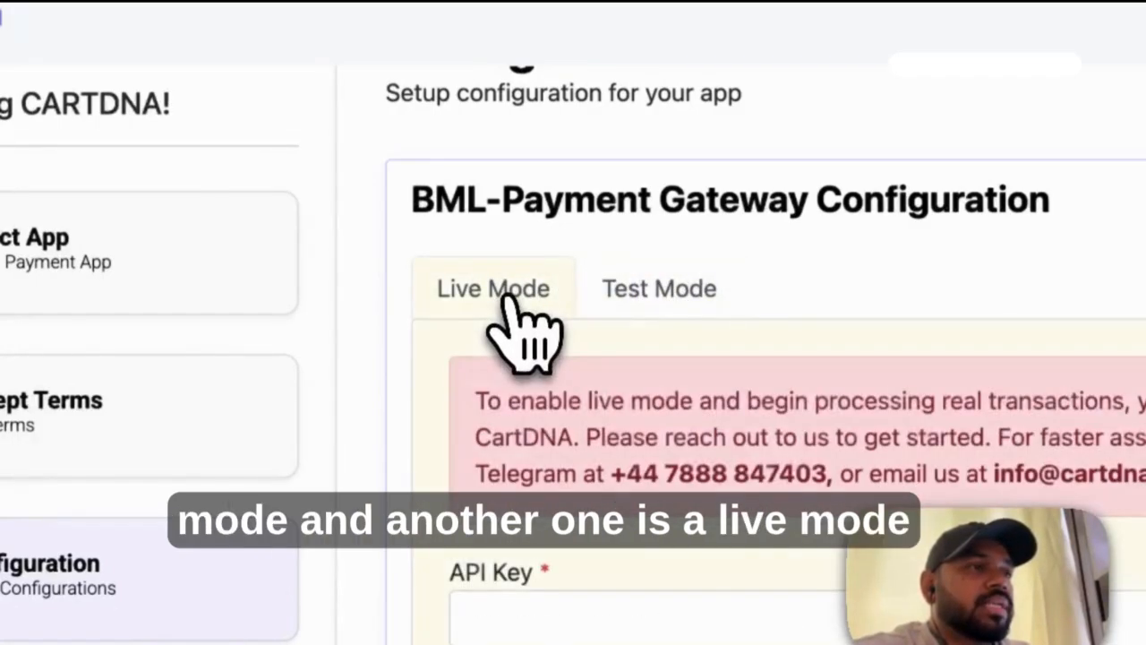
Step: Open the Test Mode configuration and examine its API Key and Application ID fields
left_click(658, 291)
left_click(578, 431)
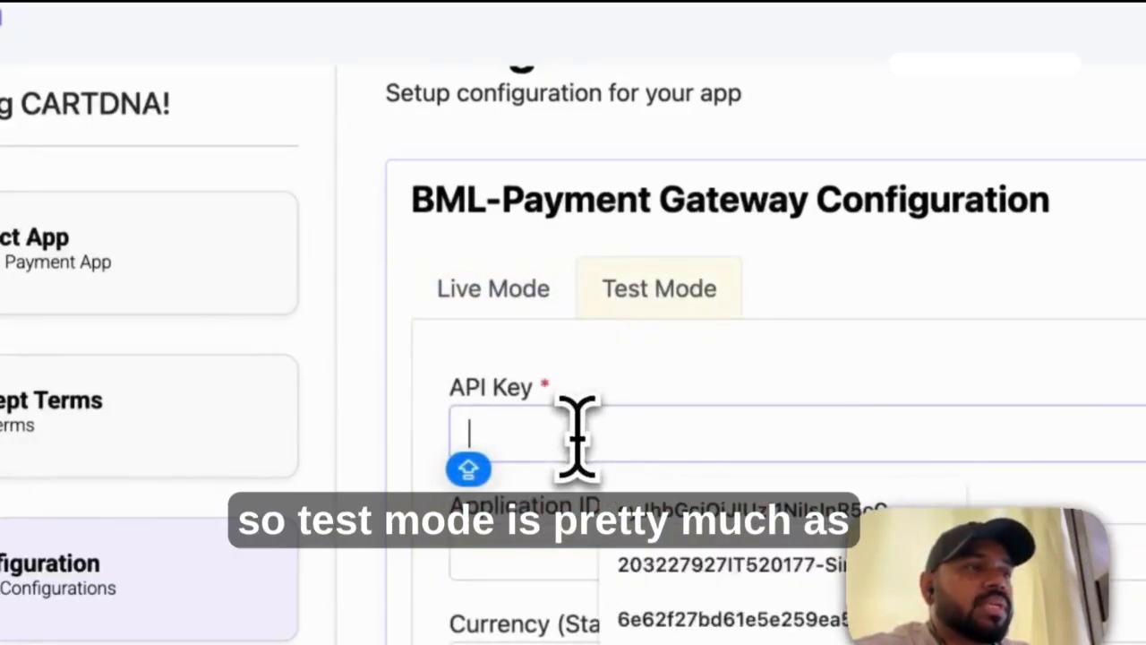
left_click(509, 559)
left_click(519, 424)
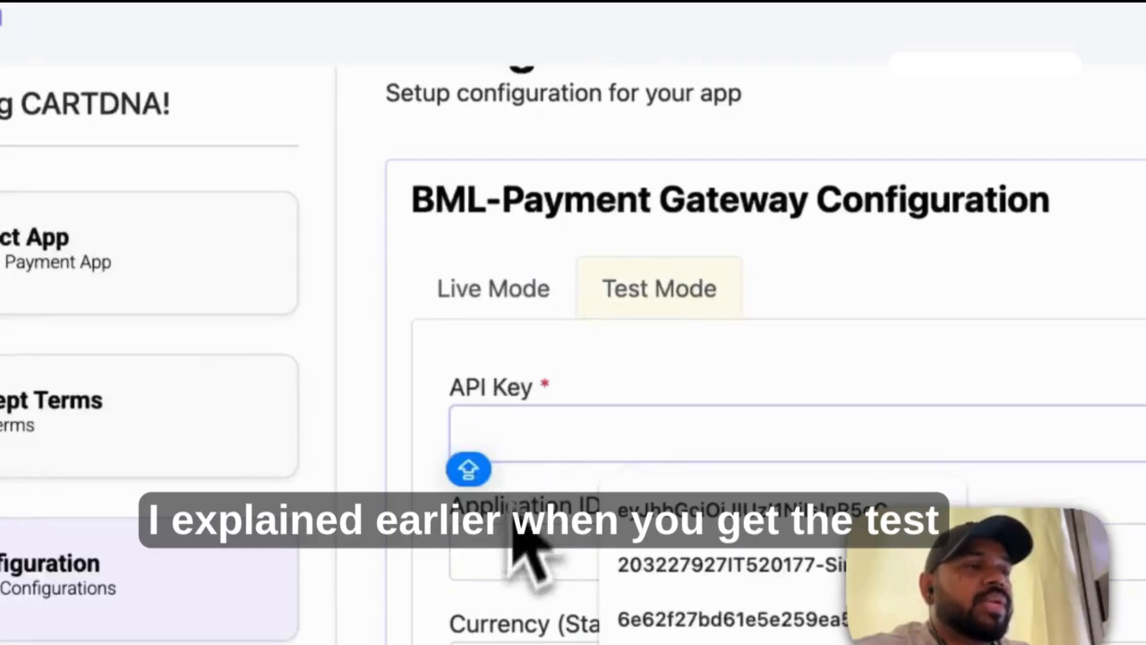
left_click(500, 564)
key("ctrl+v")
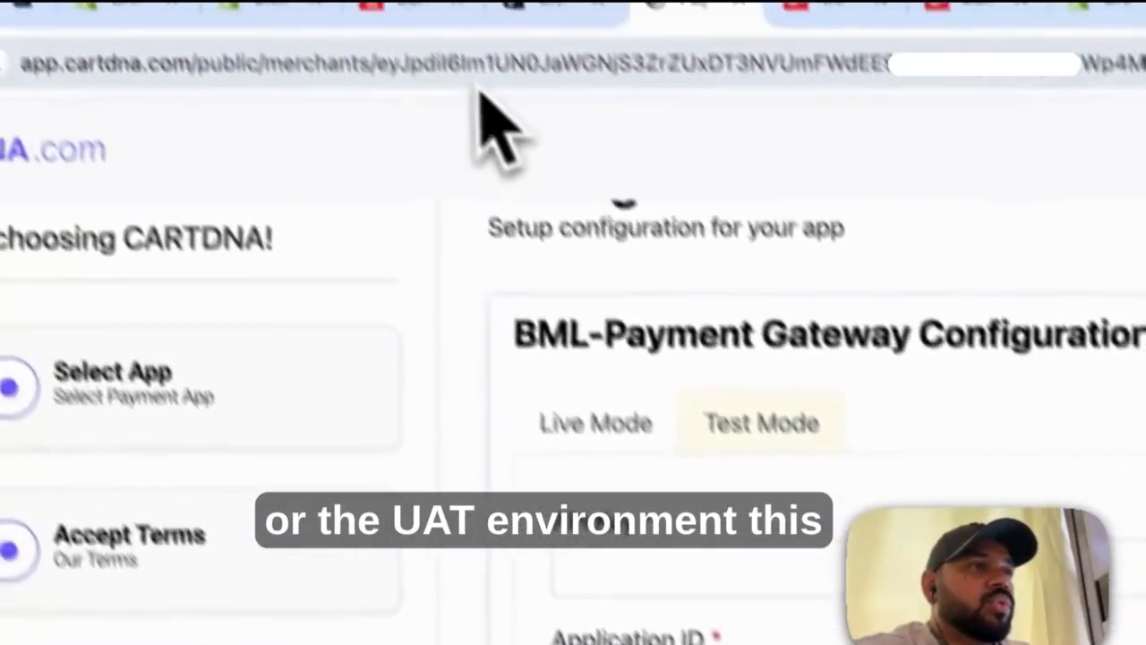
Step: View the Overview page of the test merchant portal and return to the payment gateway configuration
left_click(846, 41)
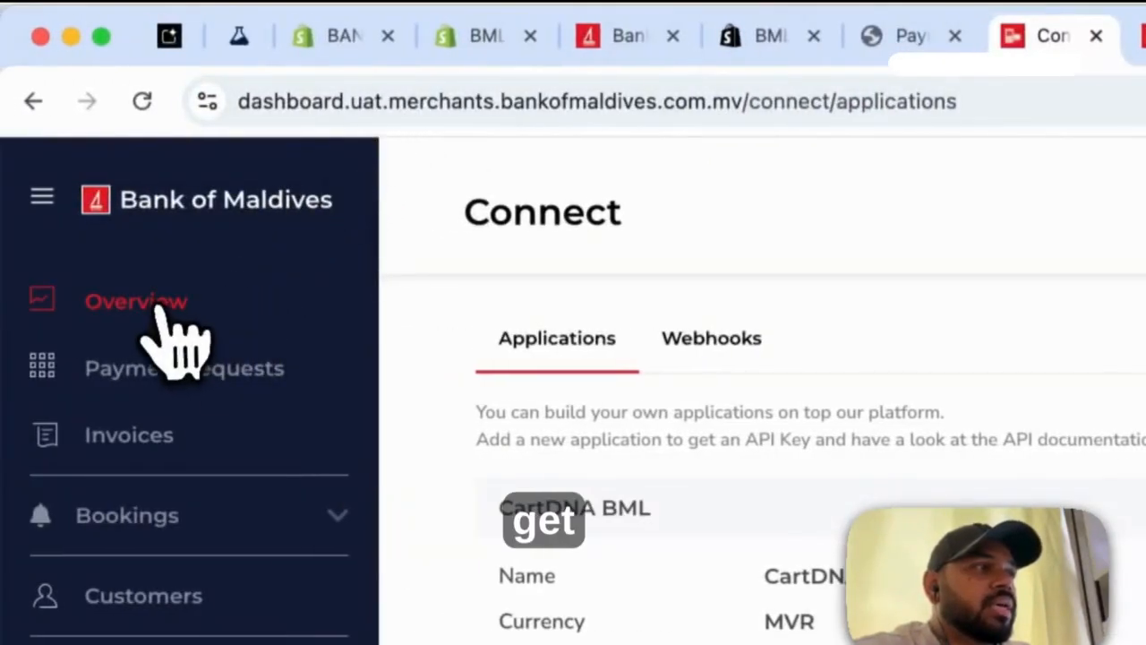
left_click(157, 310)
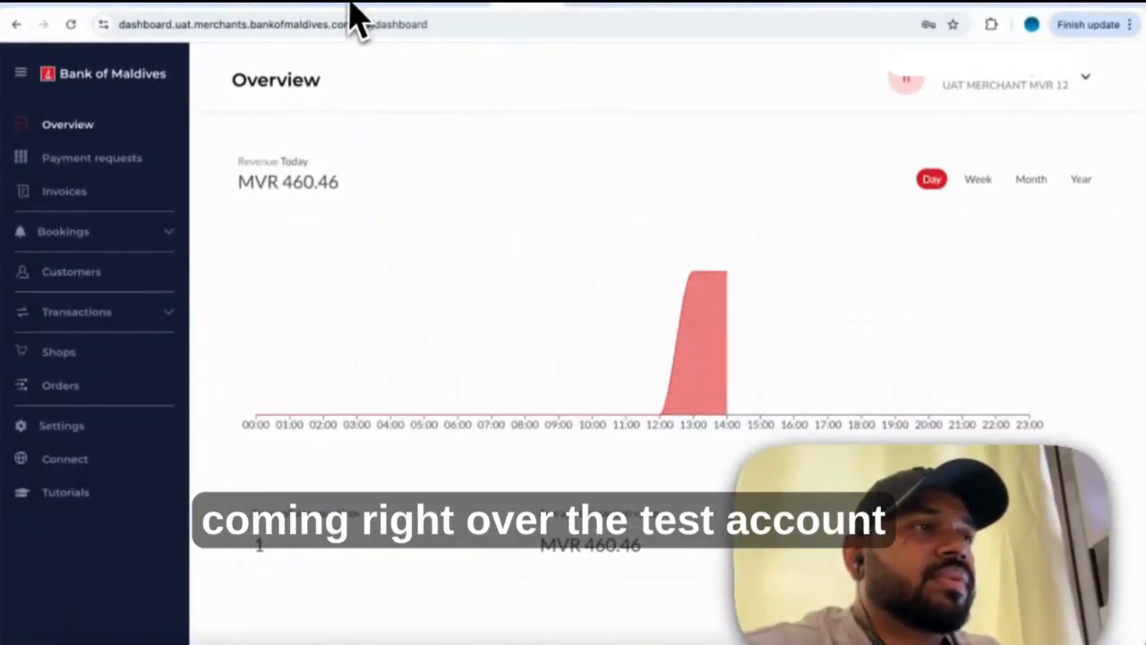
left_click(428, 7)
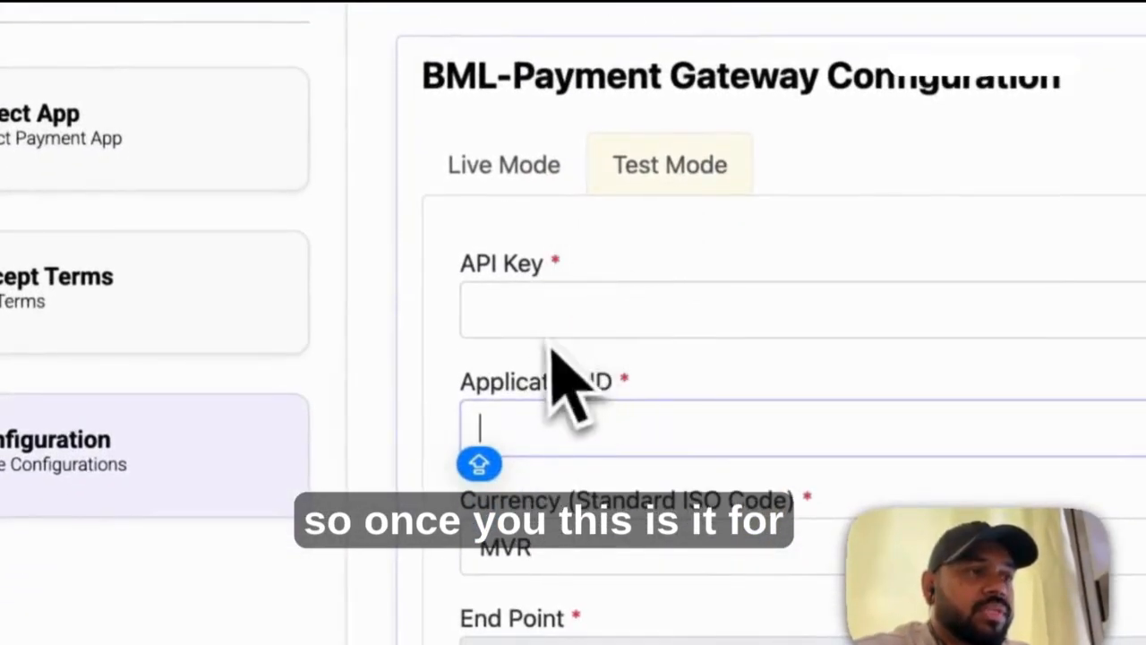
Step: Check the Live Mode form, return to Test Mode and examine the API Key, Application ID and Currency fields
left_click(525, 169)
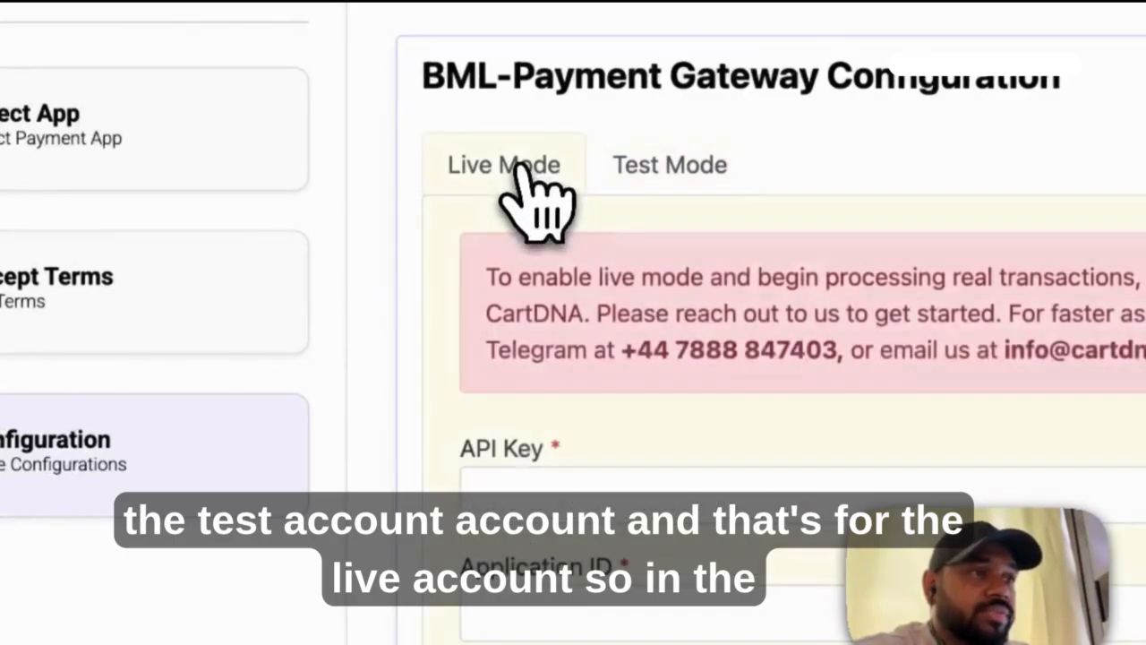
left_click(677, 168)
left_click(523, 309)
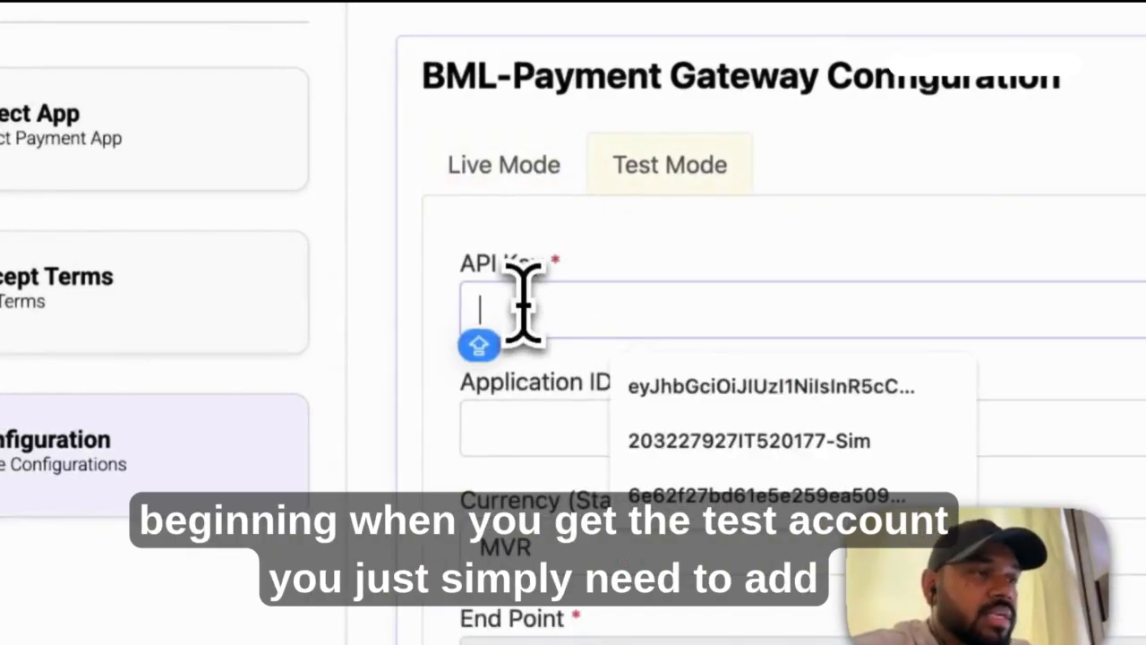
left_click(527, 414)
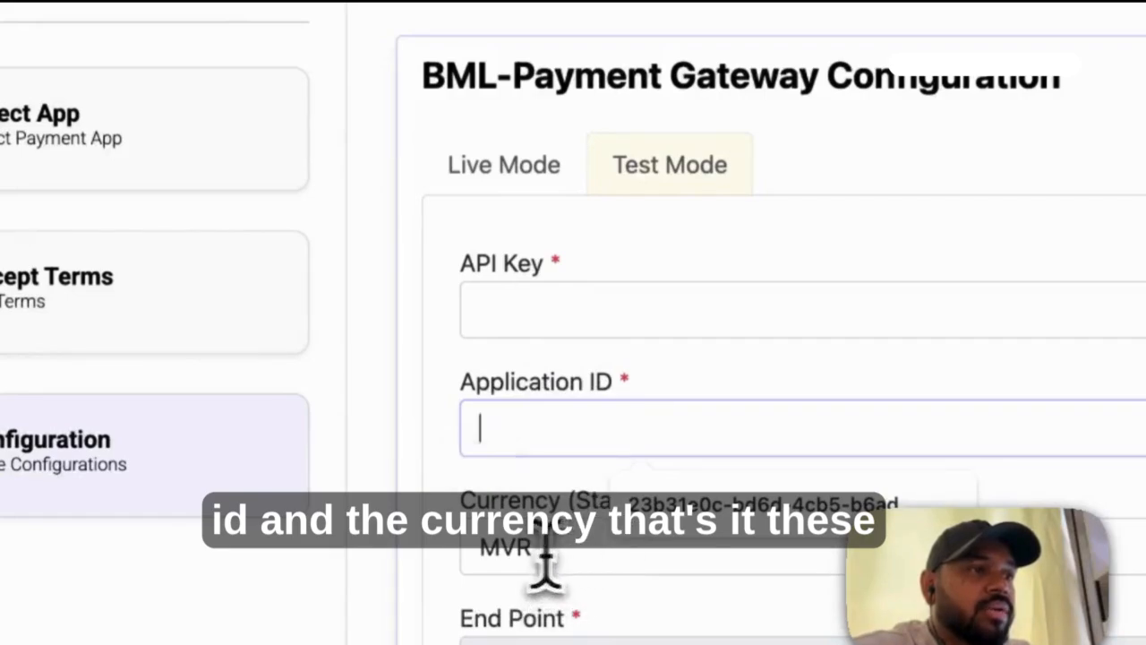
left_click_drag(544, 560, 460, 556)
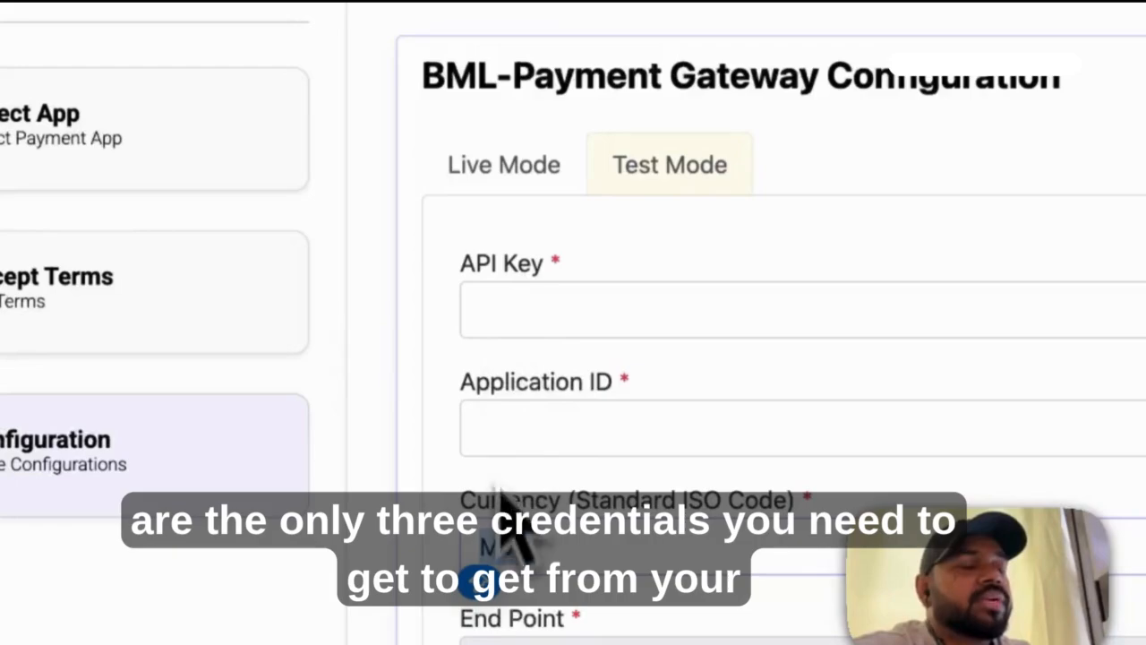
left_click(494, 311)
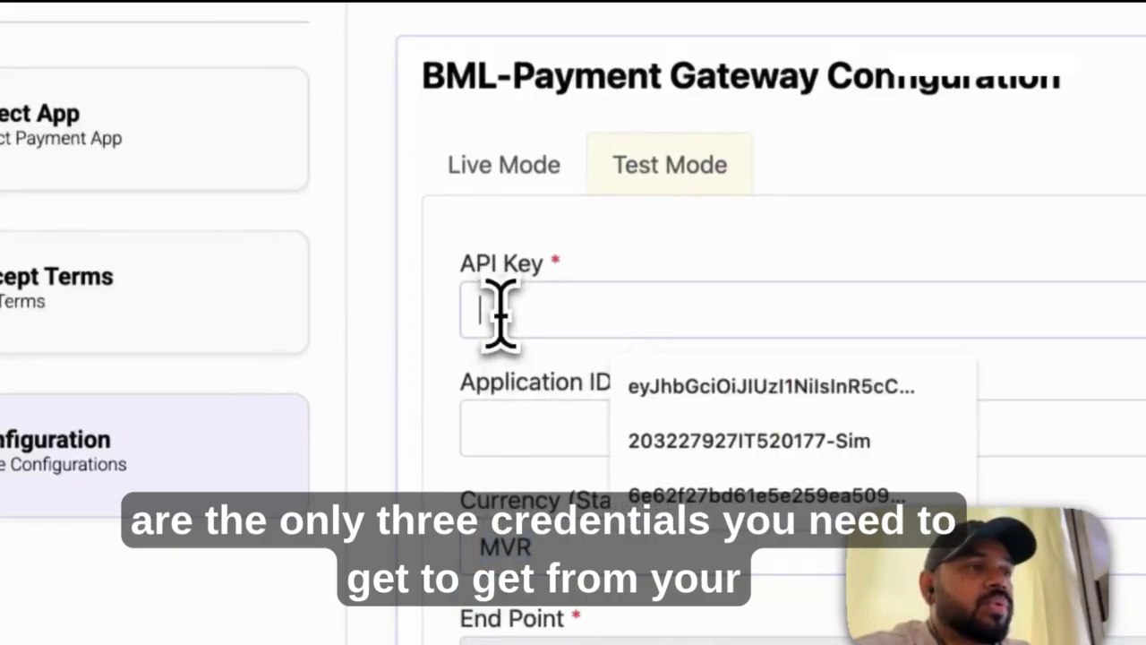
left_click(506, 428)
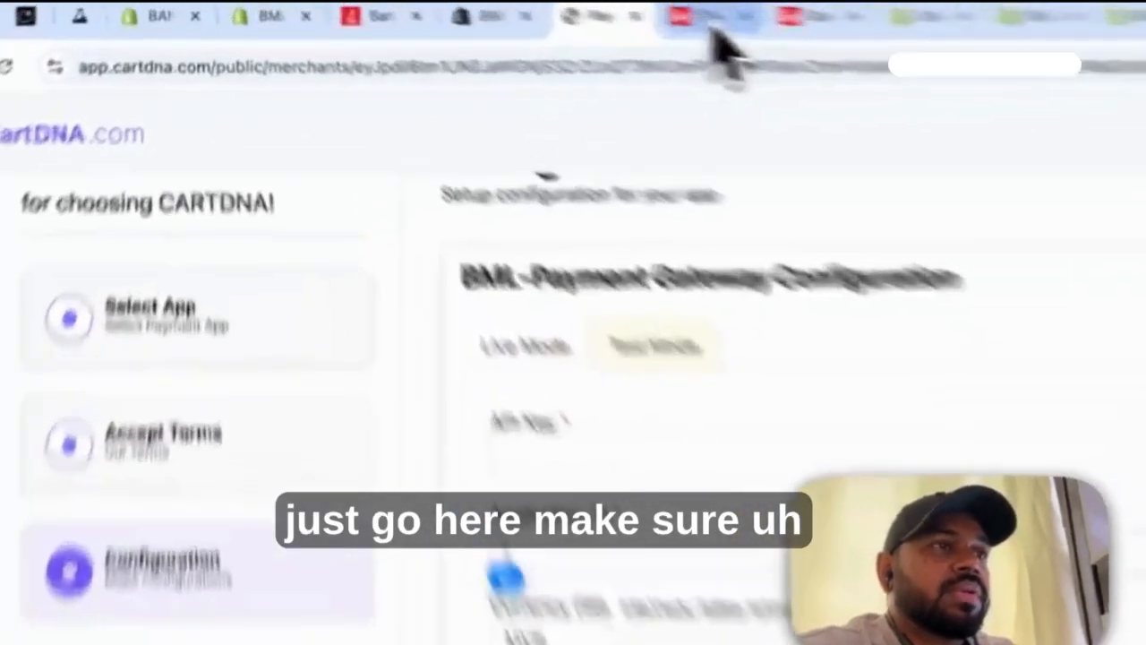
Step: Compare the test and live merchant portals, and open the Connect applications page in the test portal
left_click(721, 36)
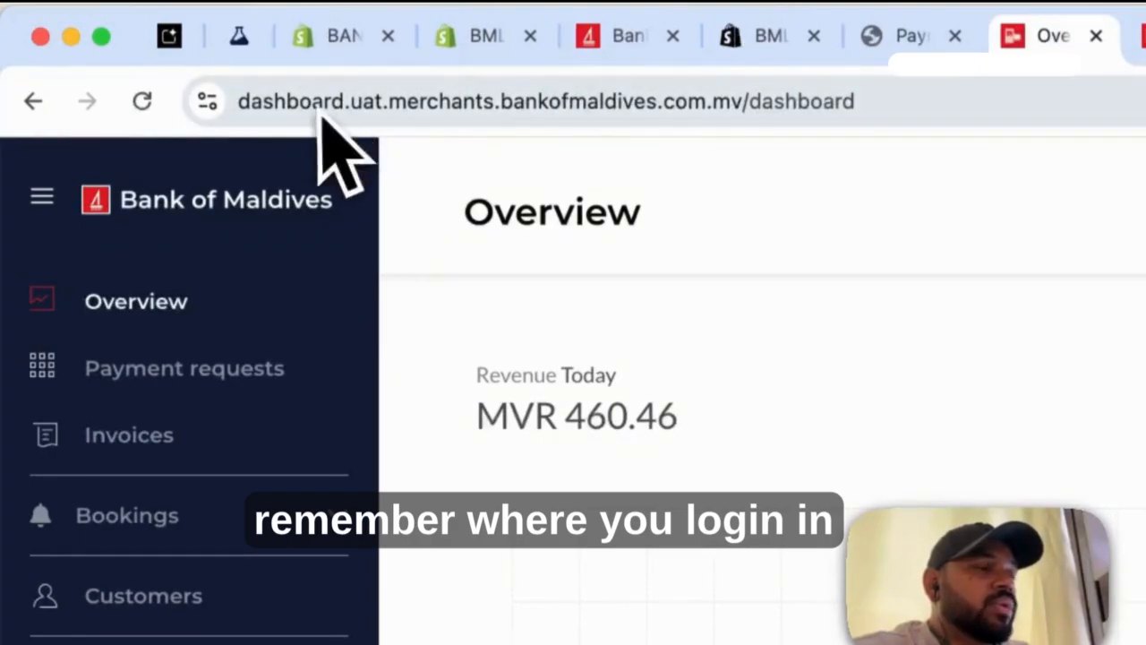
left_click(1145, 40)
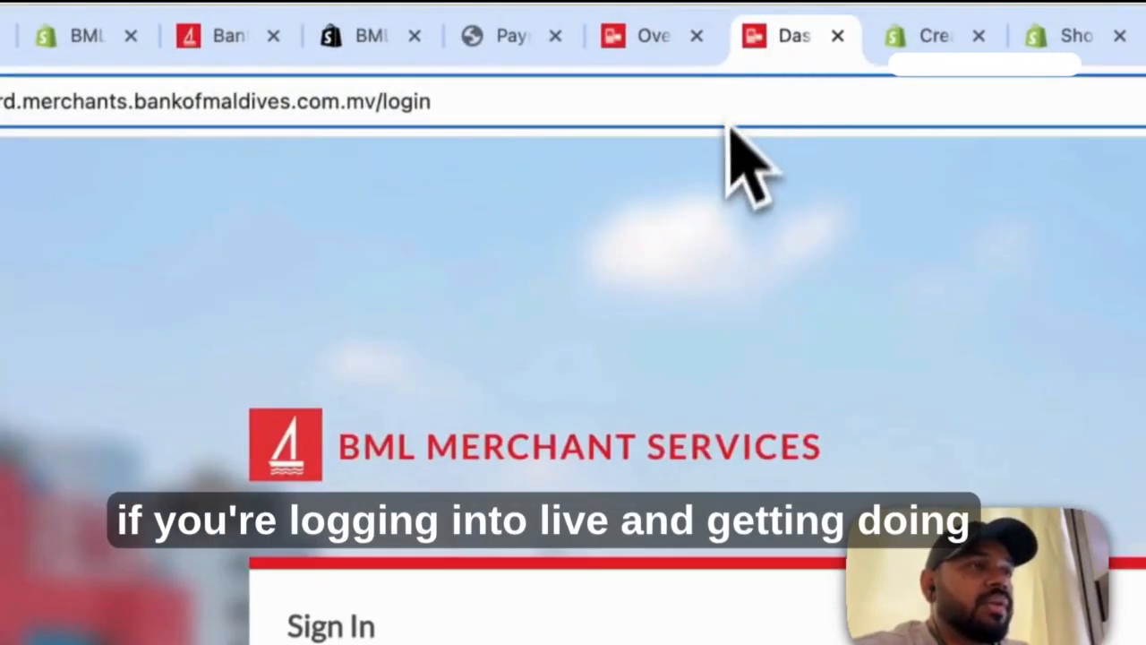
left_click(665, 40)
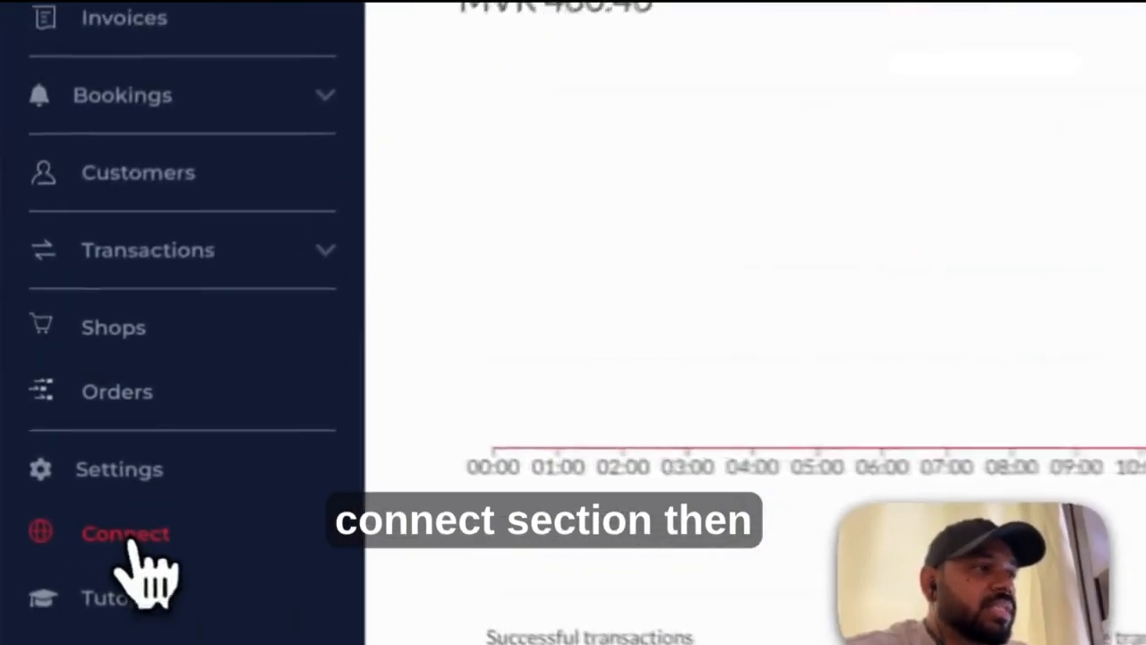
left_click(67, 462)
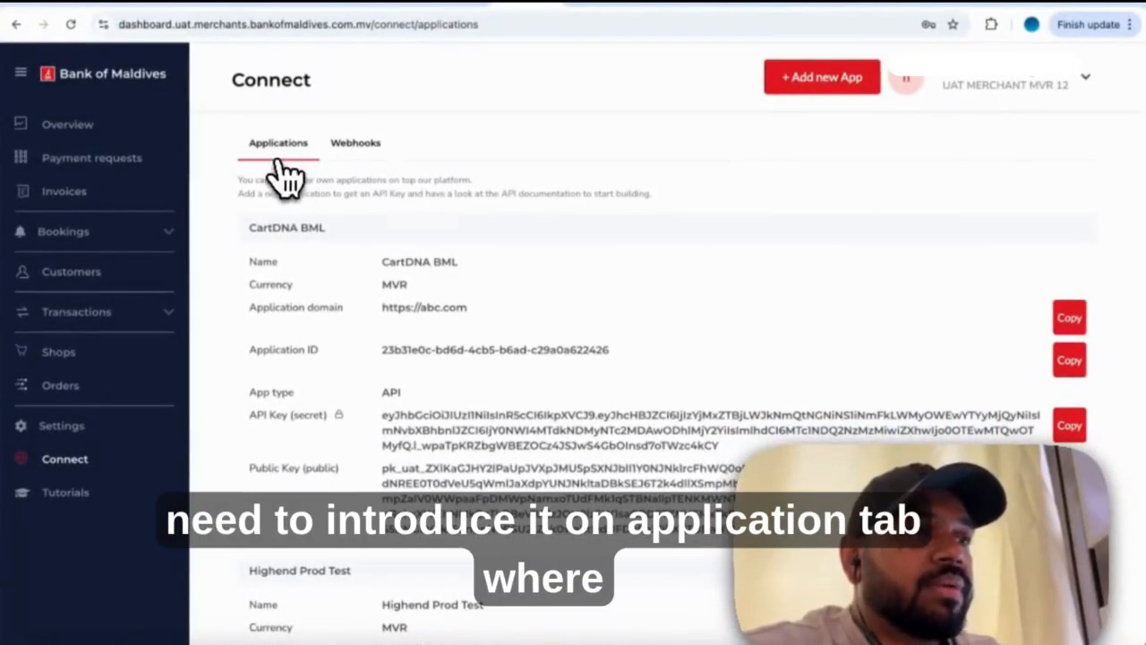
Step: Try out the form for adding a new app with the name CARTDNA, and close it without saving
left_click(820, 81)
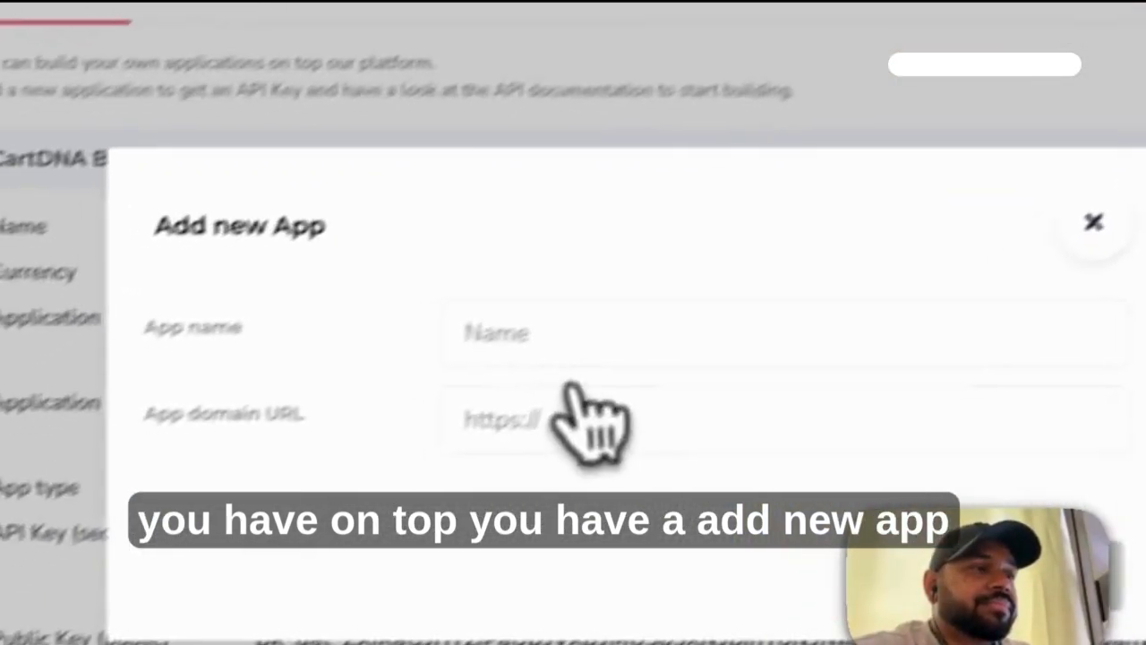
left_click(513, 335)
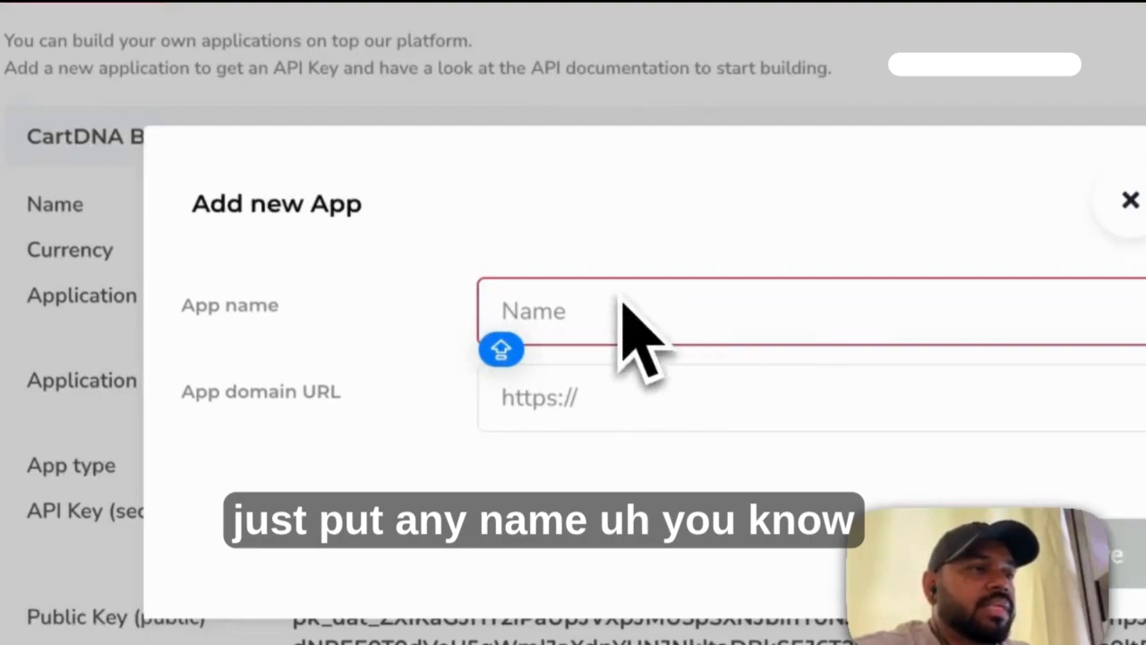
type("CA")
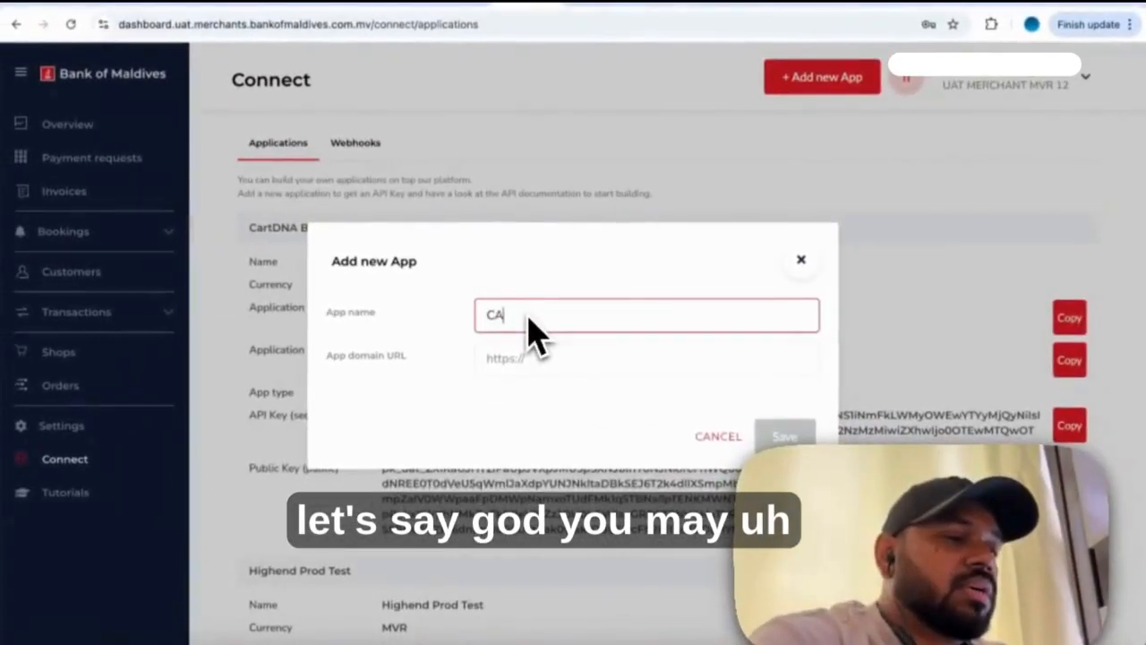
type("RTDNA ")
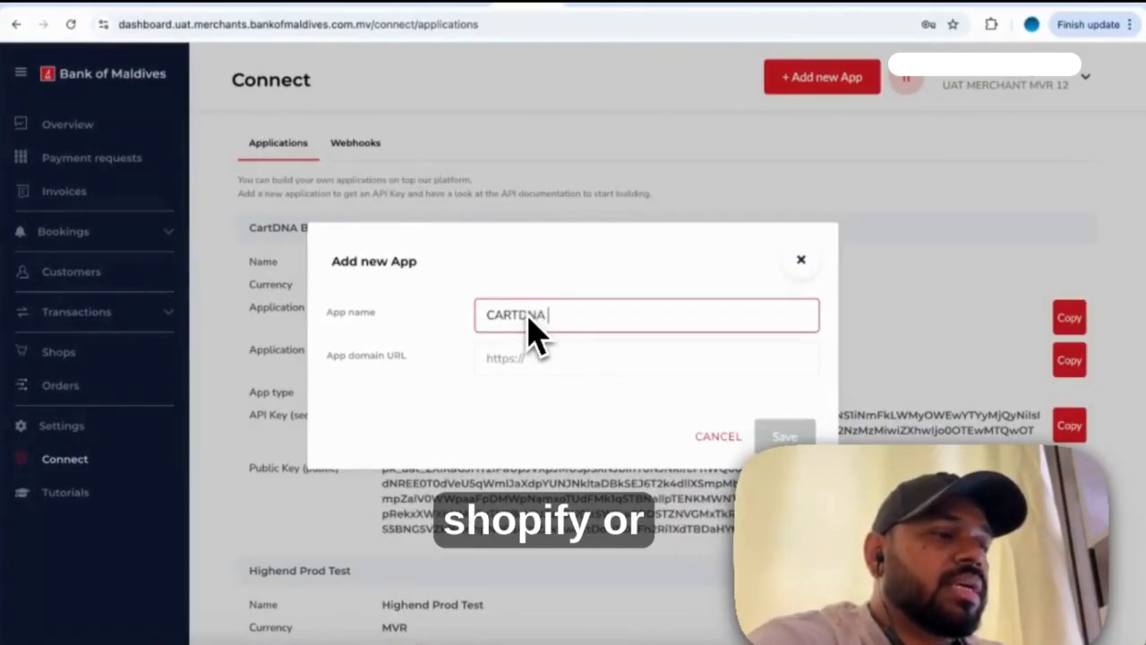
type("SH")
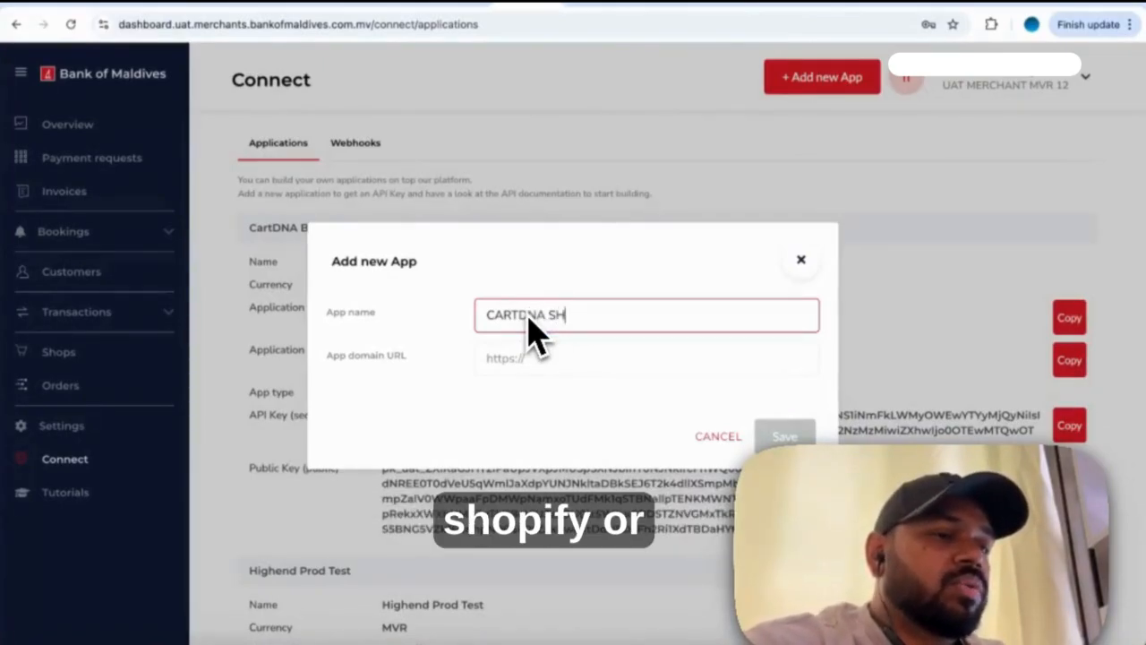
type("OP")
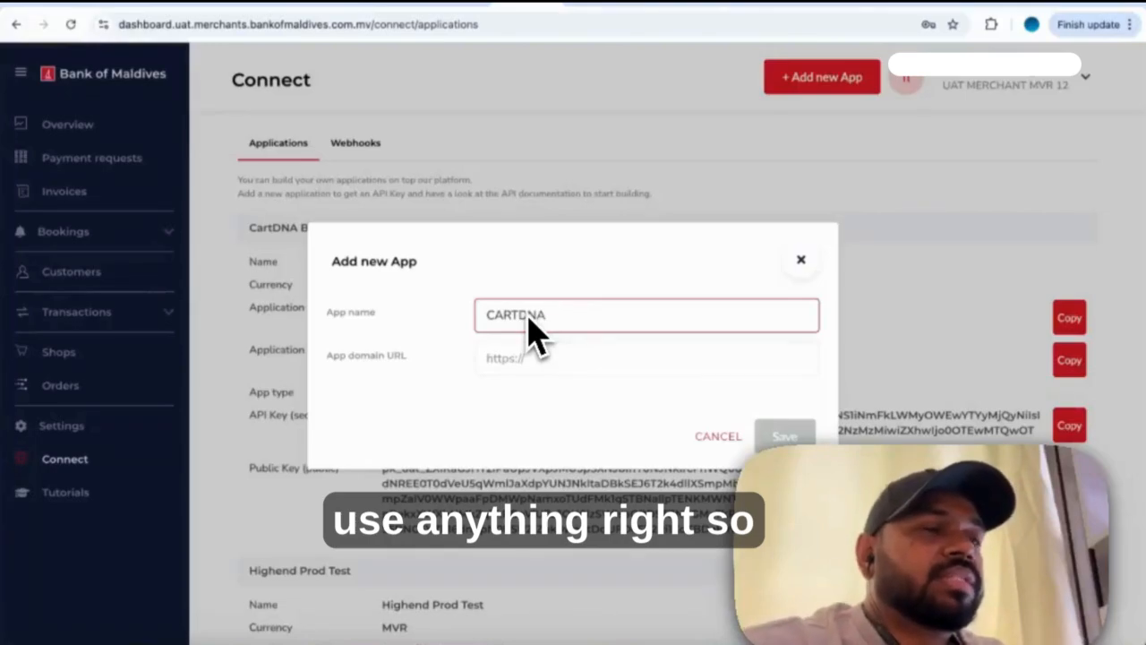
left_click(507, 356)
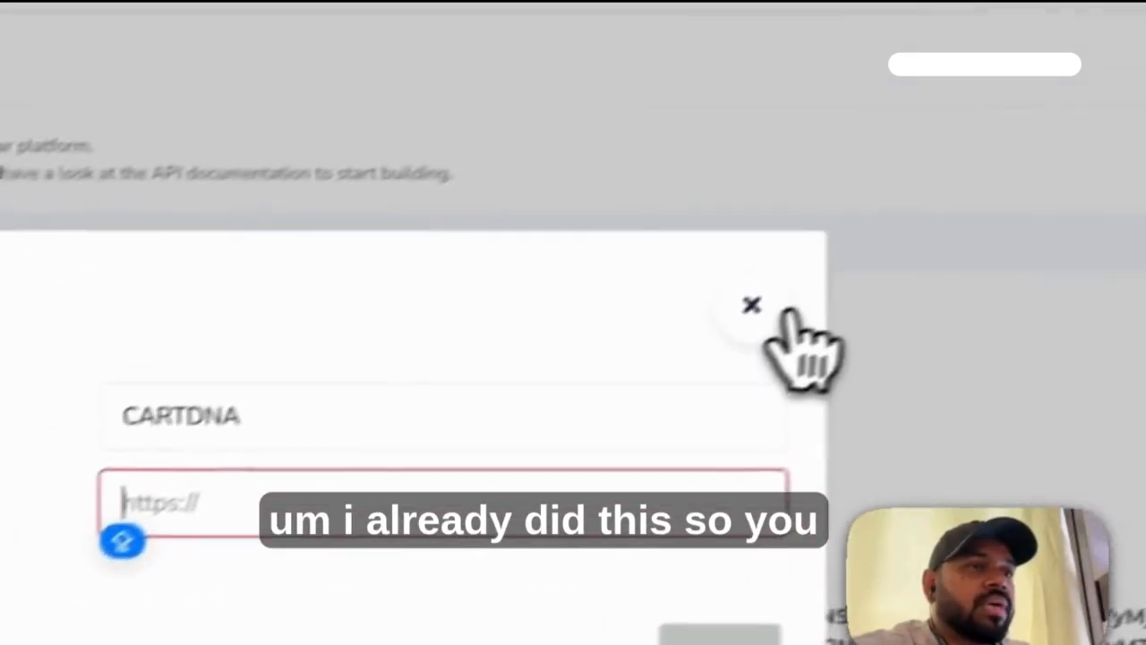
left_click(1013, 171)
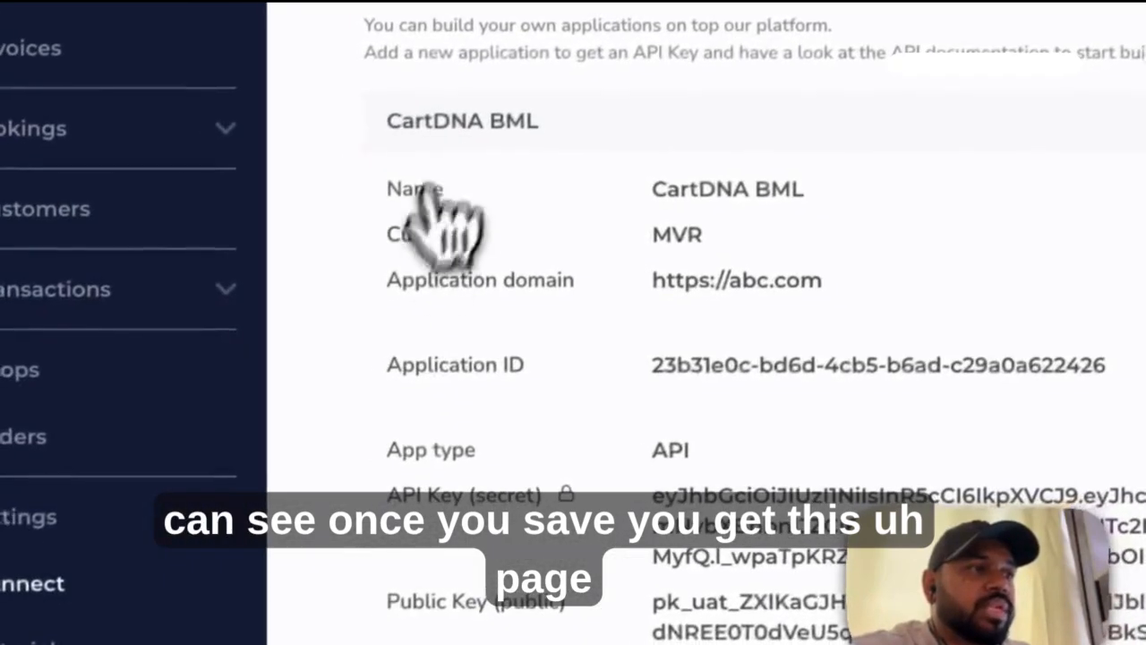
Step: Examine the name, currency, Application ID and API Key of the CartDNA BML application in the test merchant portal
left_click_drag(439, 177, 358, 180)
left_click_drag(430, 153, 315, 153)
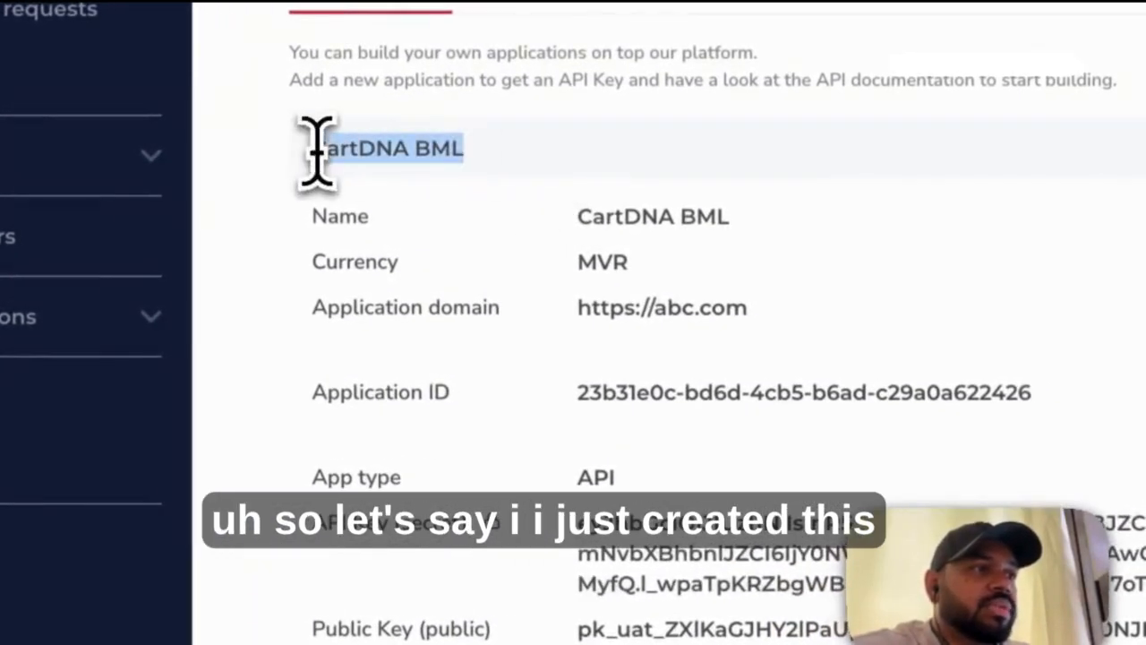
left_click(478, 200)
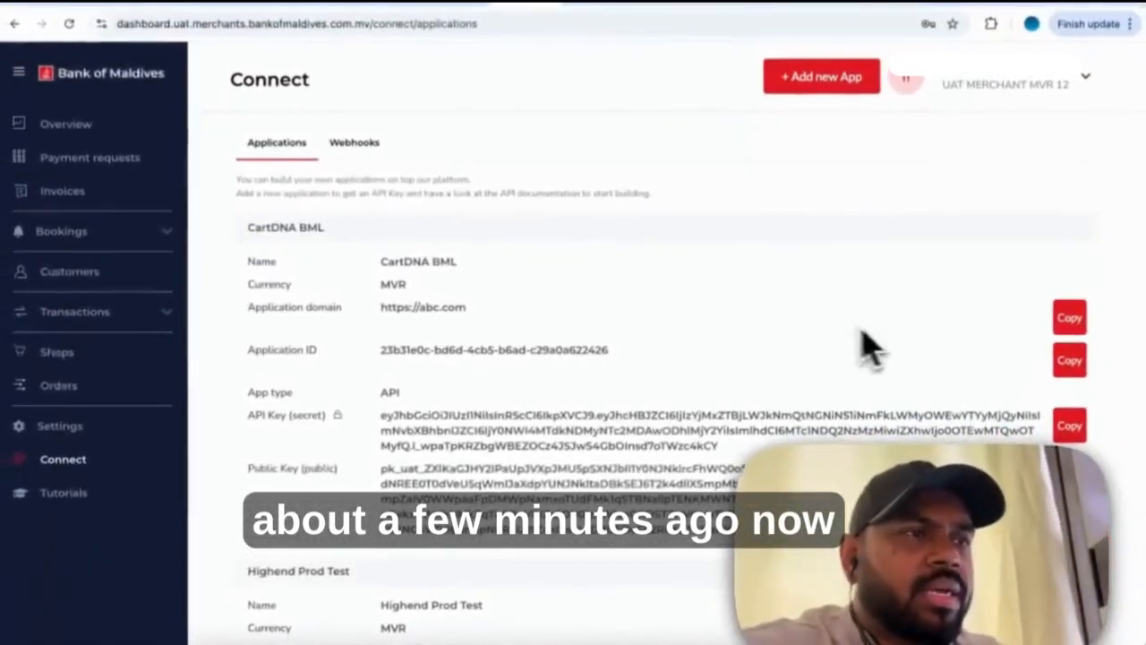
scroll(886, 358, "down", 2)
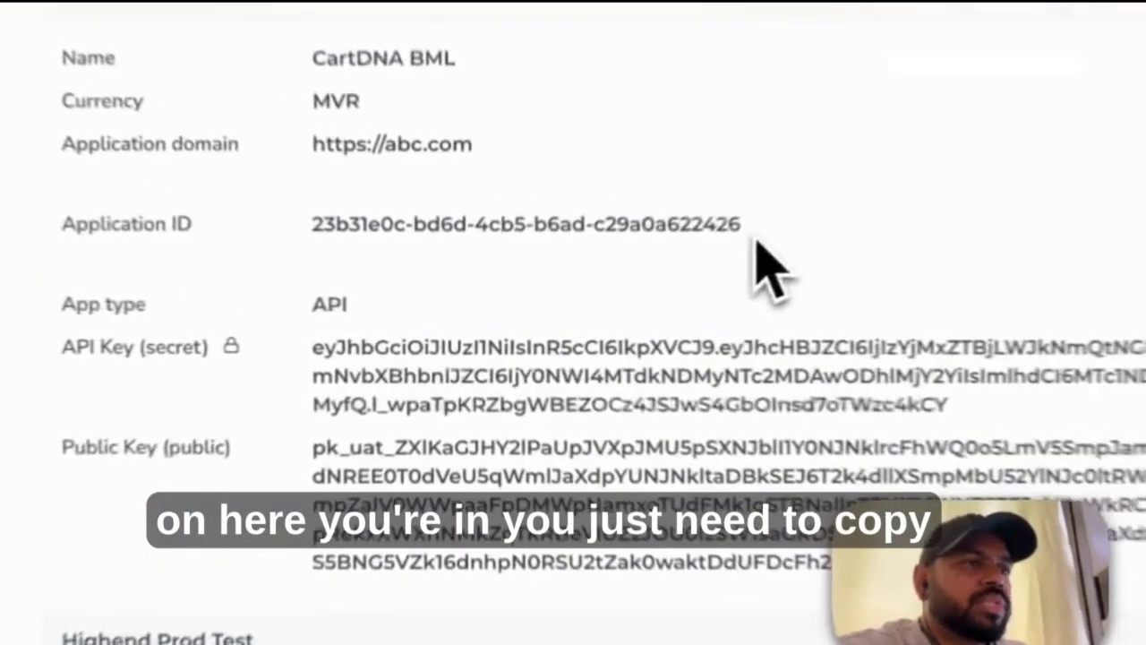
left_click_drag(609, 278, 379, 284)
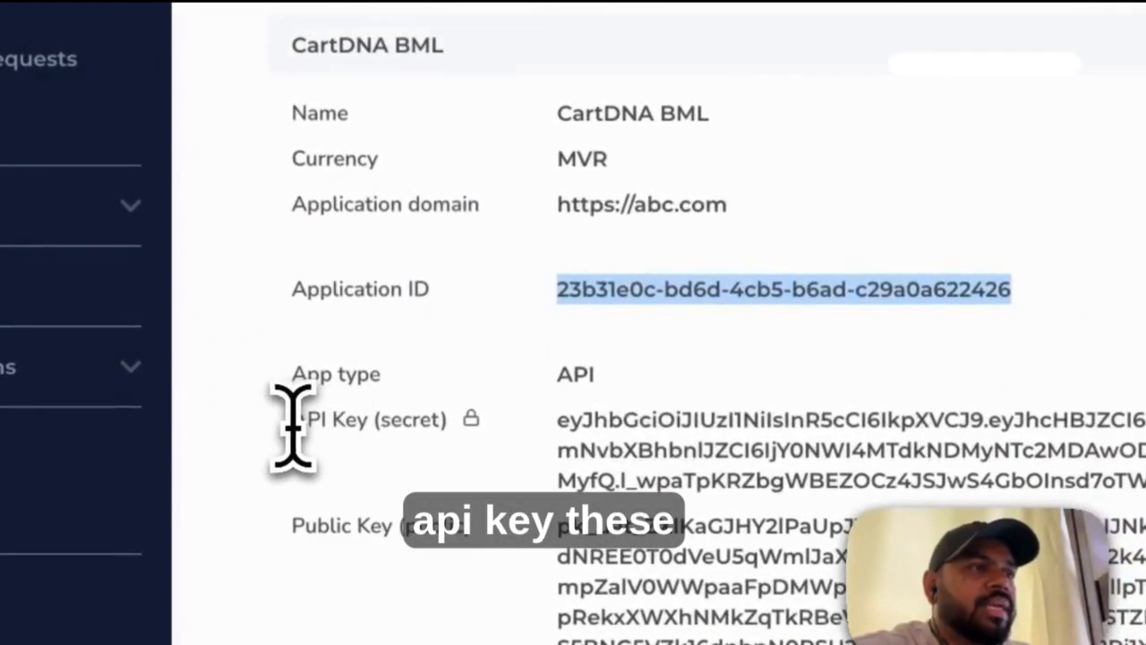
left_click_drag(293, 428, 373, 429)
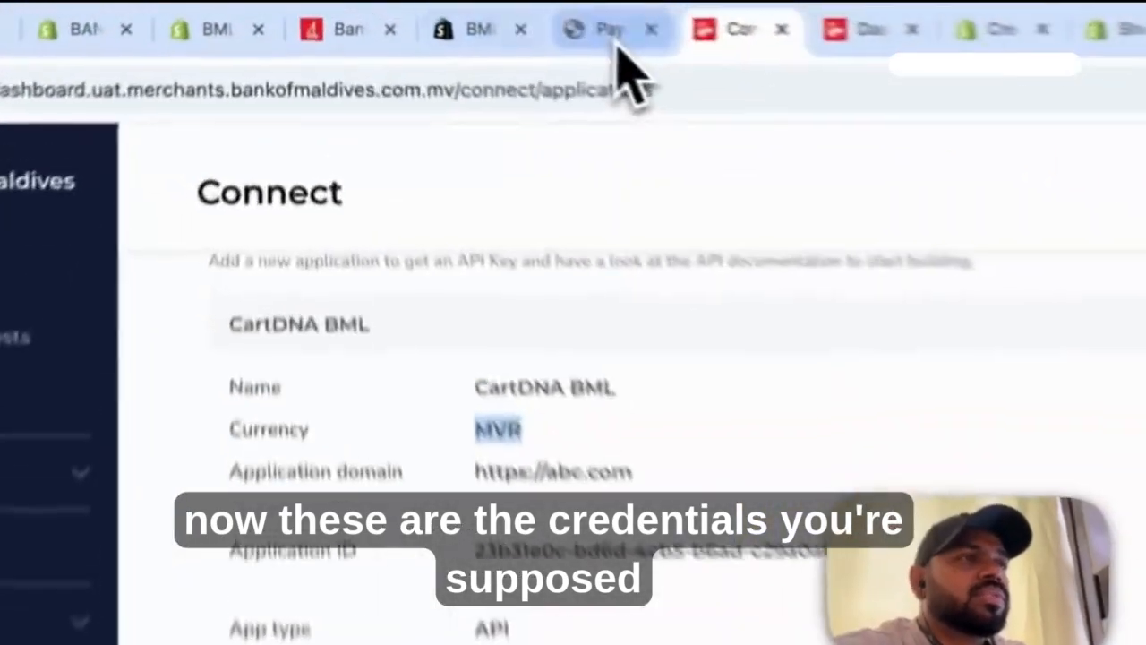
Step: Copy the CartDNA BML Application ID from the test portal and paste it into the gateway configuration's Test Mode API Key field
left_click(459, 5)
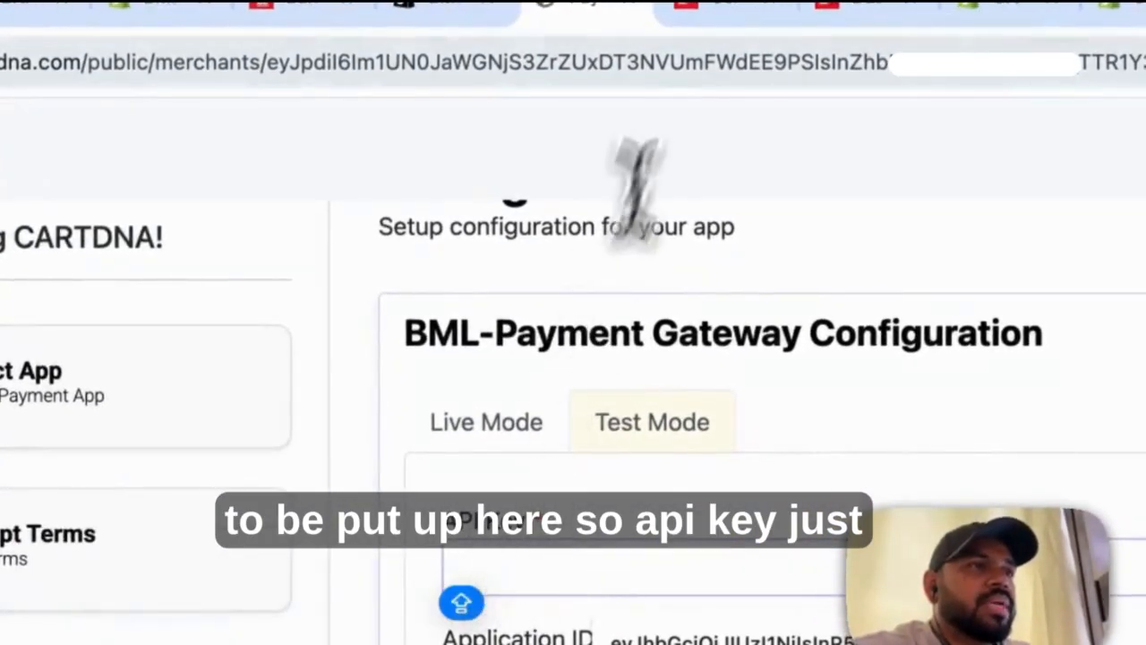
left_click(781, 40)
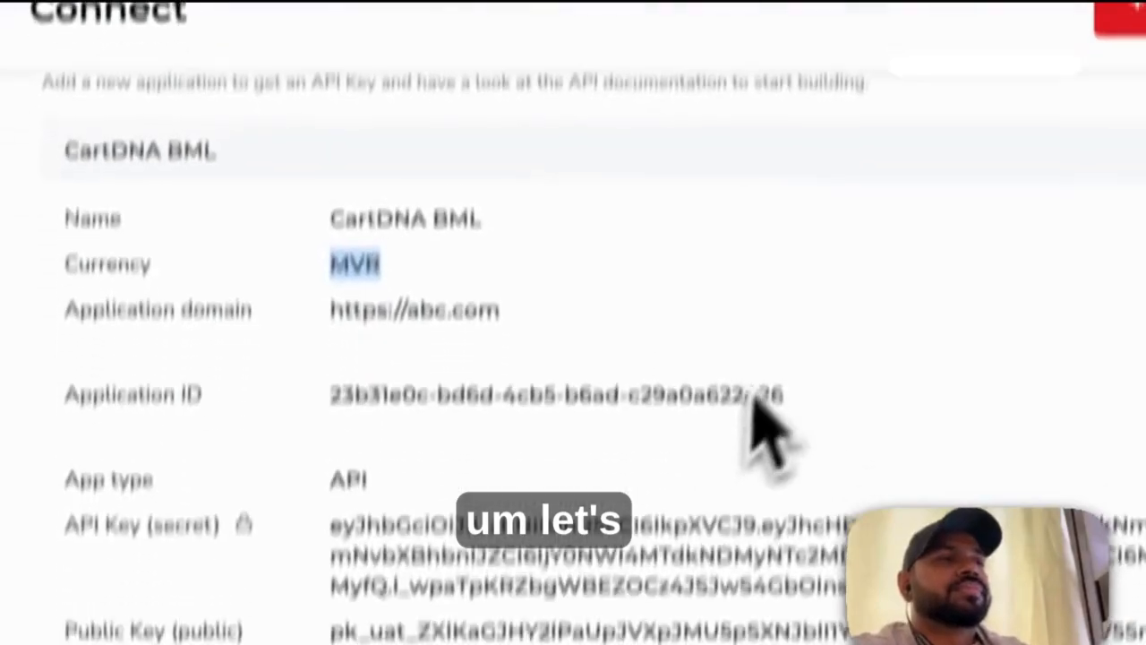
left_click_drag(792, 339, 371, 333)
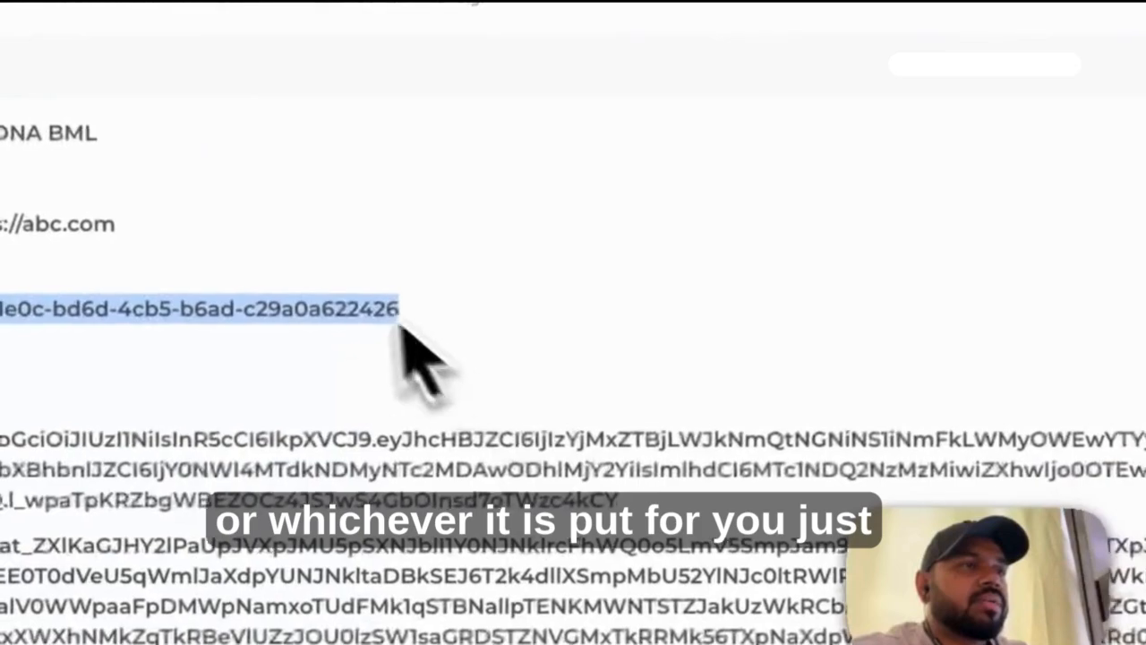
right_click(330, 307)
left_click(388, 368)
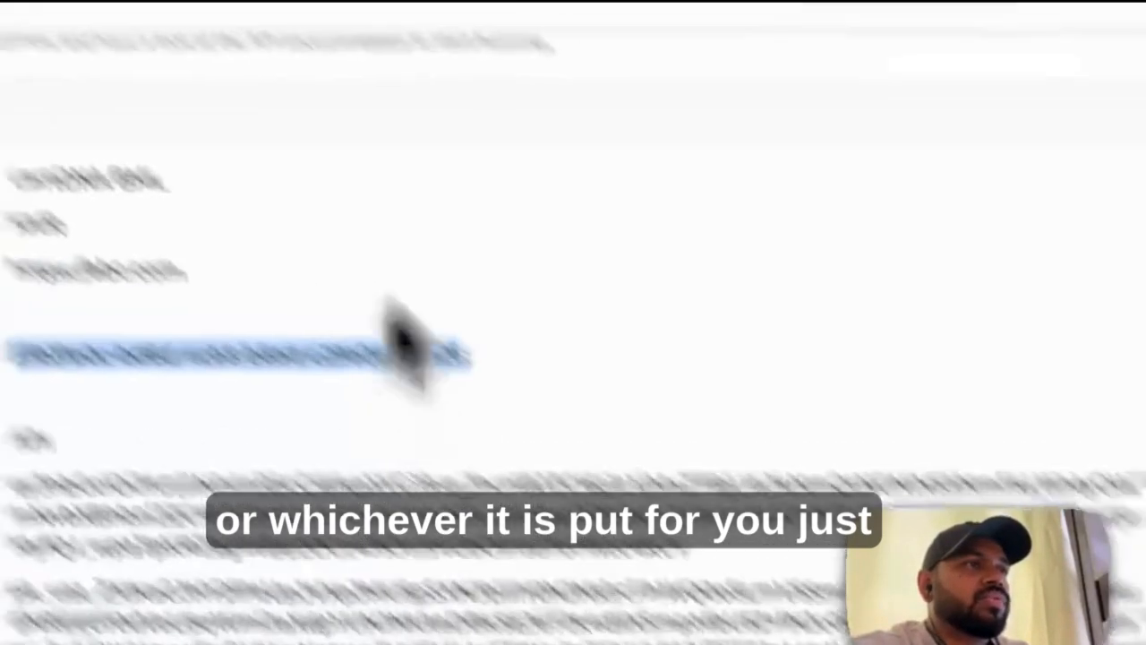
left_click(540, 36)
key("ctrl+v")
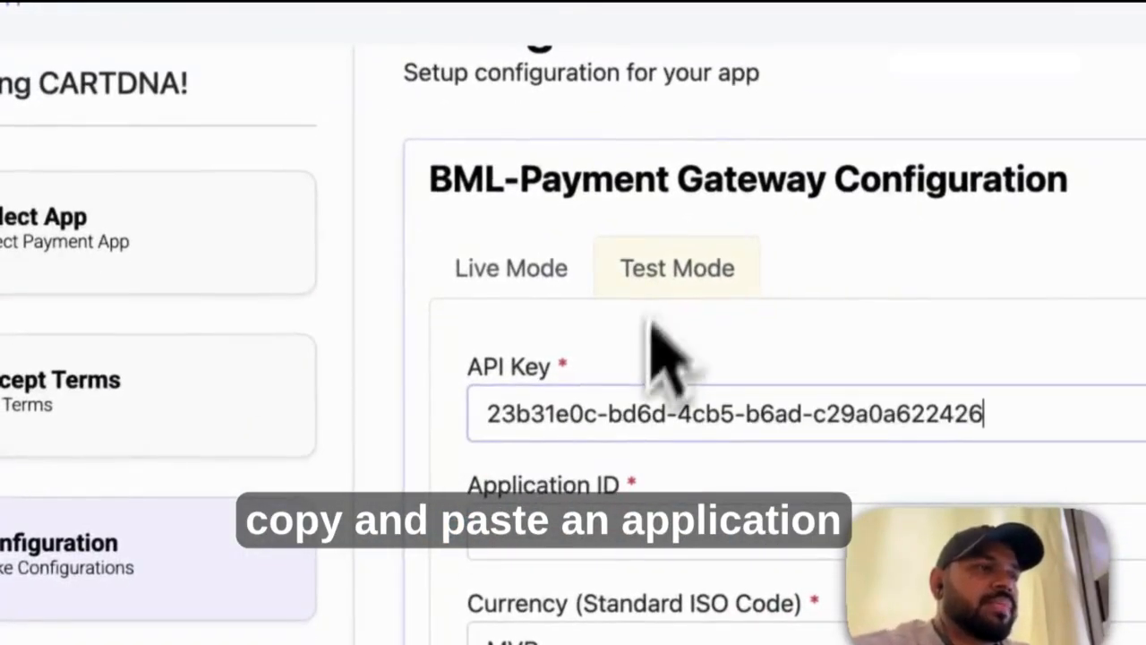
Step: Copy the full secret API Key of CartDNA BML from the portal and paste it into the Test Mode Application ID field
left_click(618, 35)
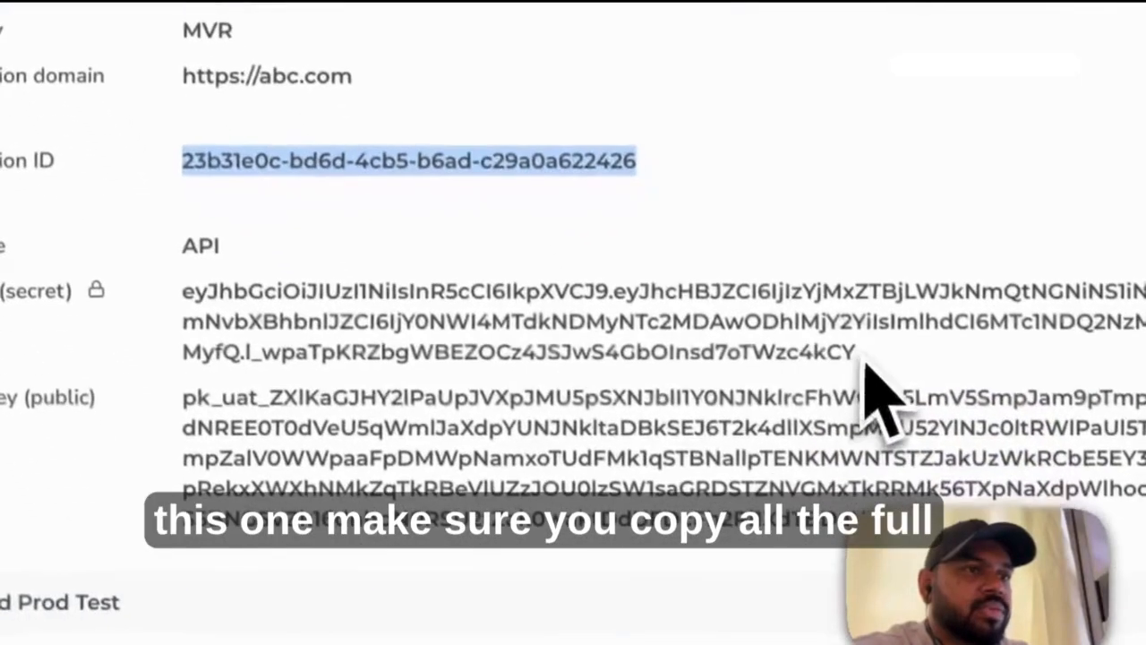
left_click_drag(919, 470, 226, 418)
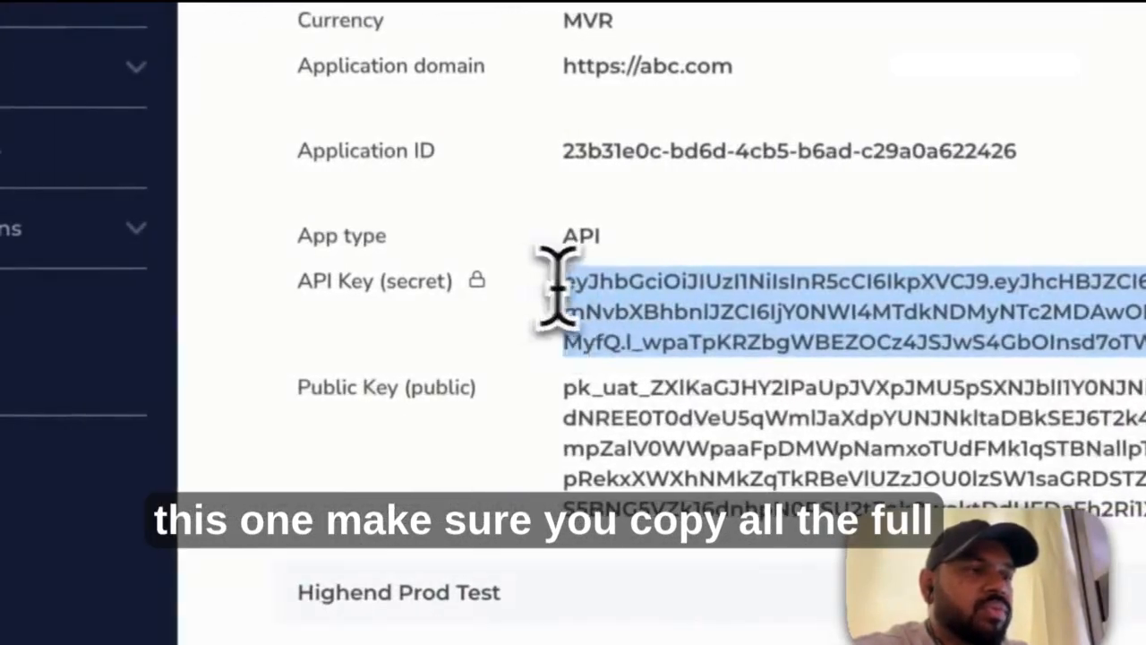
right_click(620, 279)
left_click(695, 352)
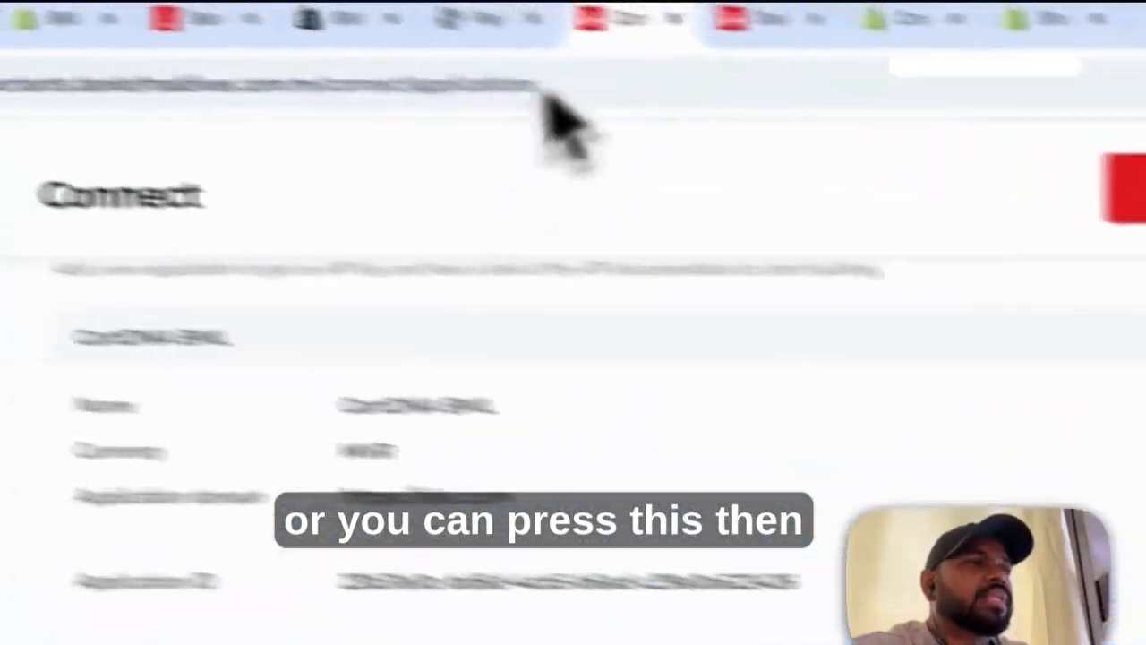
left_click(625, 45)
left_click(631, 416)
key("ctrl+v")
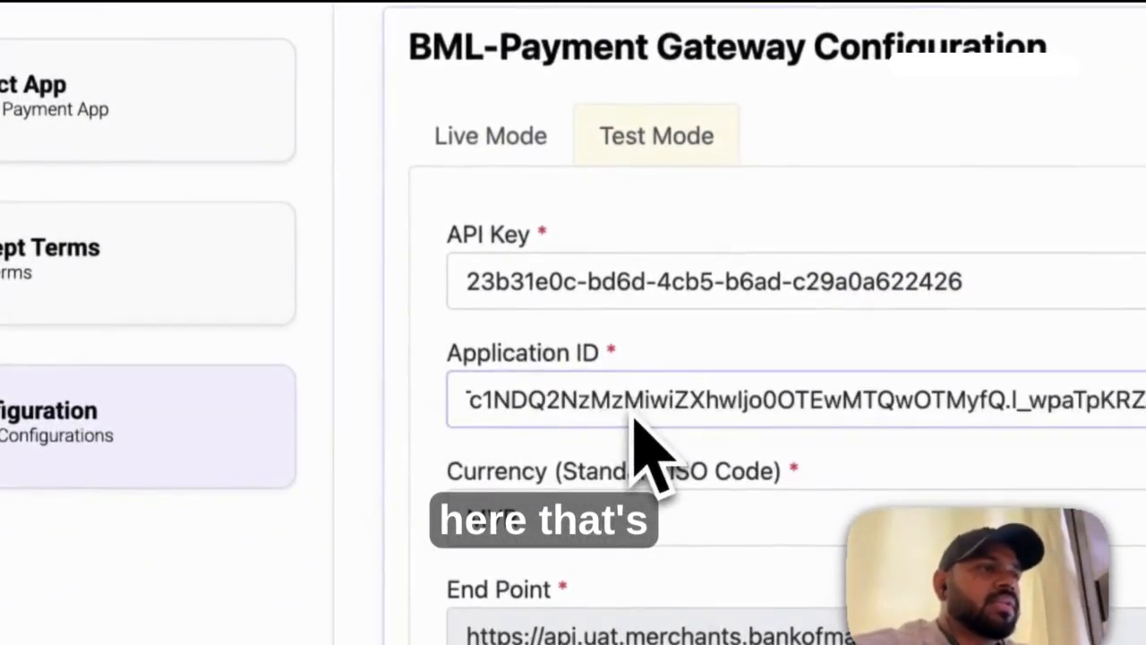
left_click(739, 346)
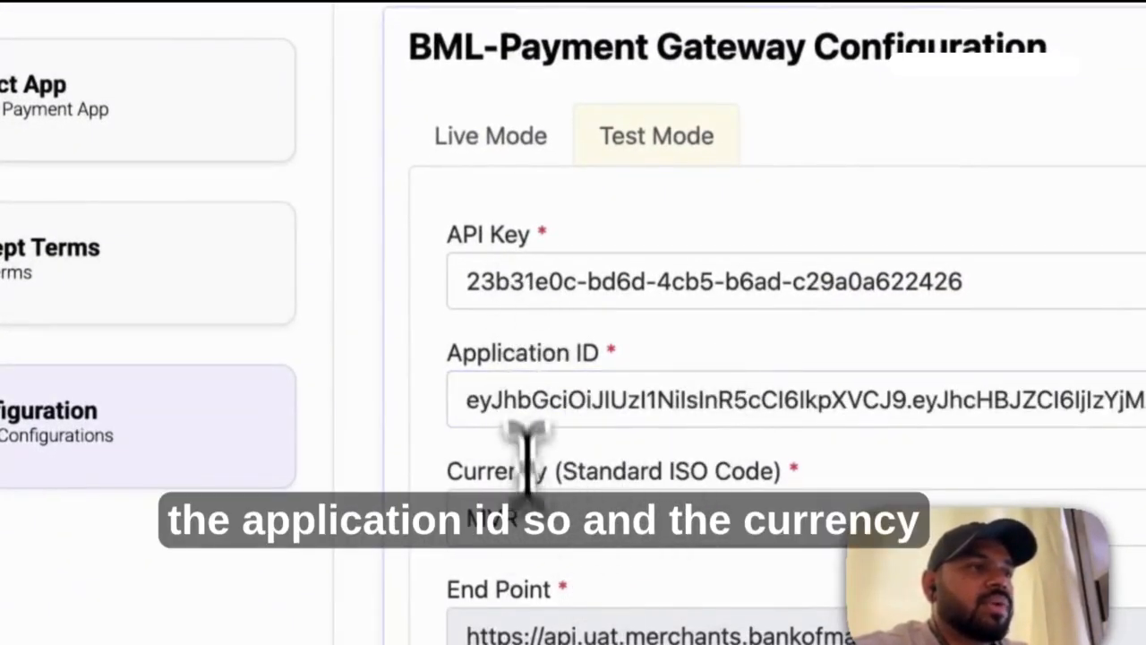
Step: Compare the Test Mode Currency field with the currency of the CartDNA BML application in the merchant portal
double_click(488, 506)
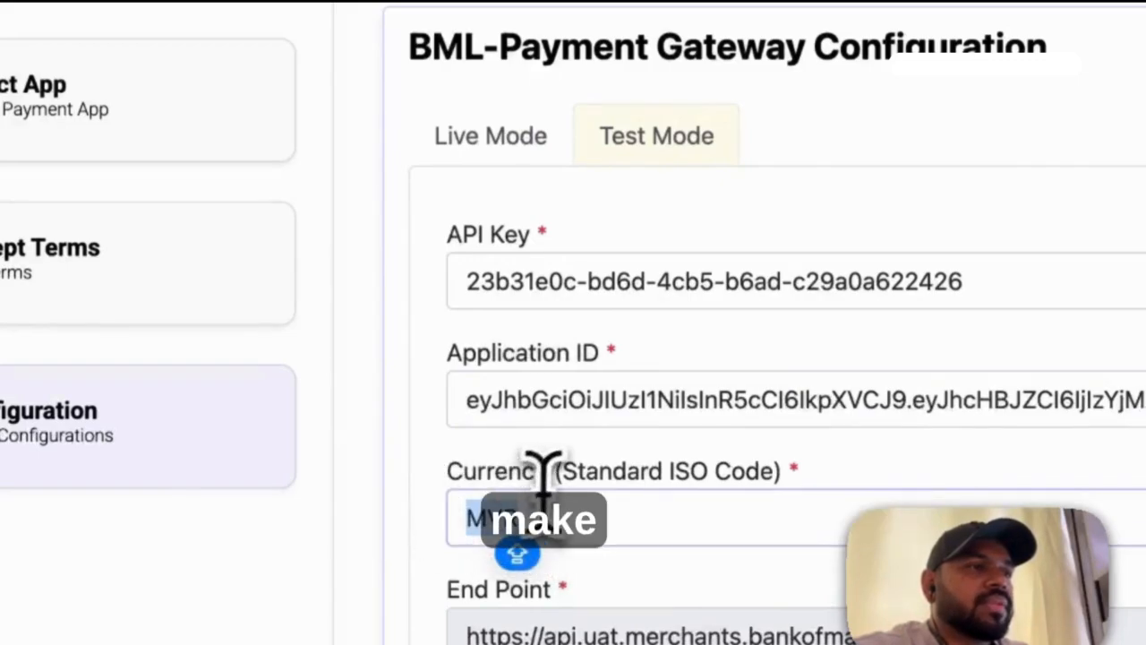
left_click(745, 38)
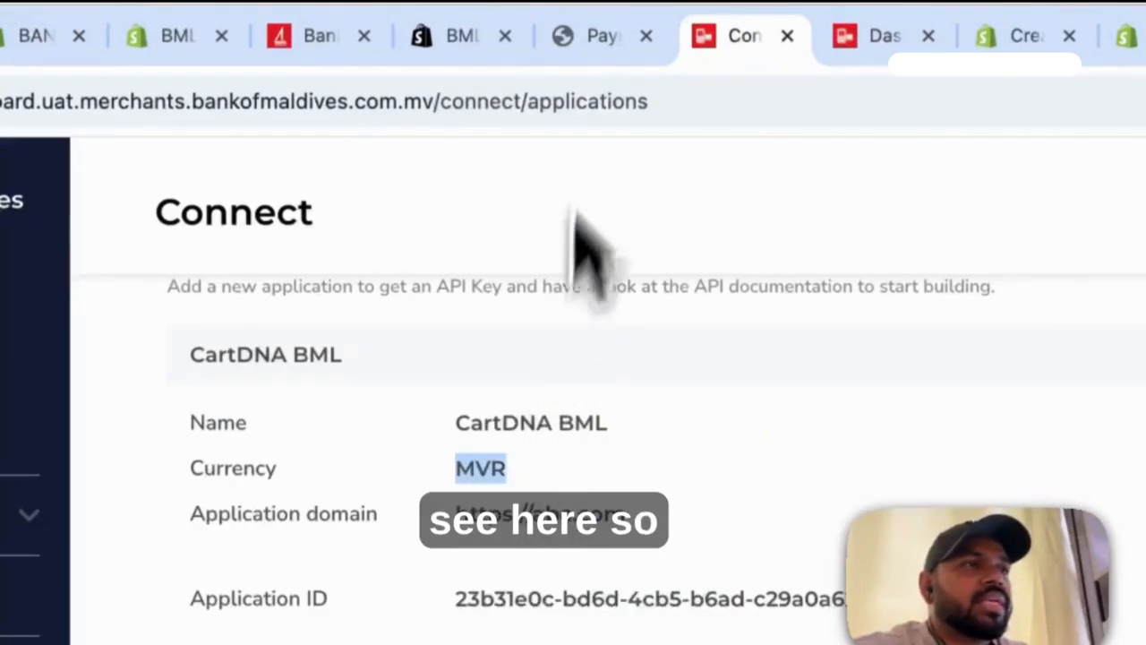
left_click(602, 36)
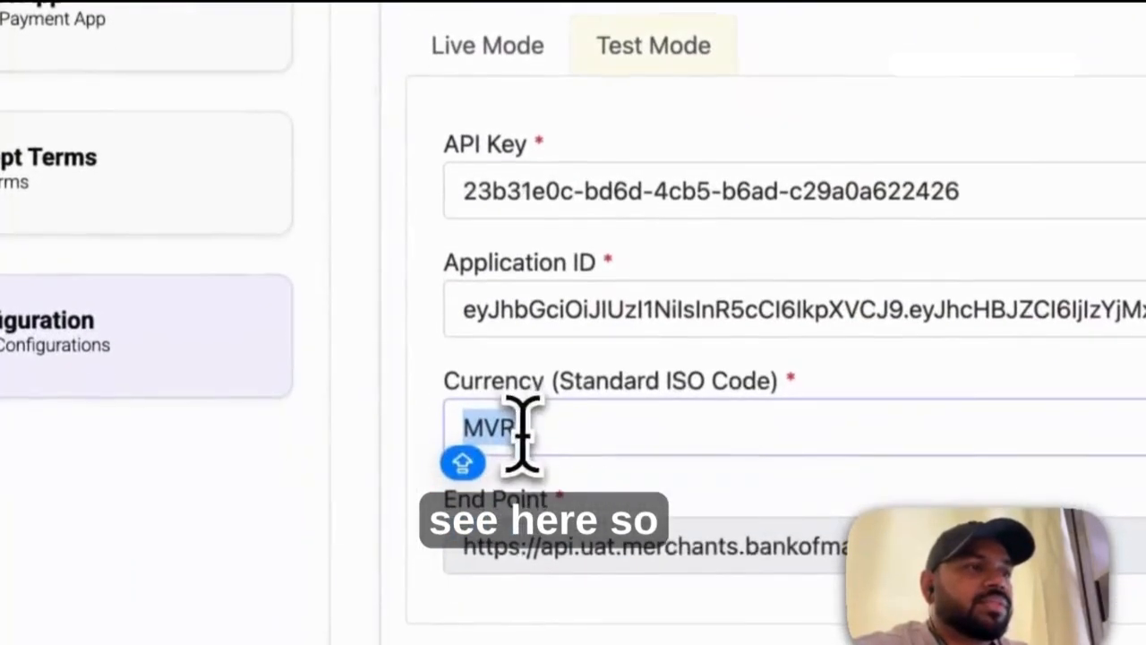
left_click(523, 435)
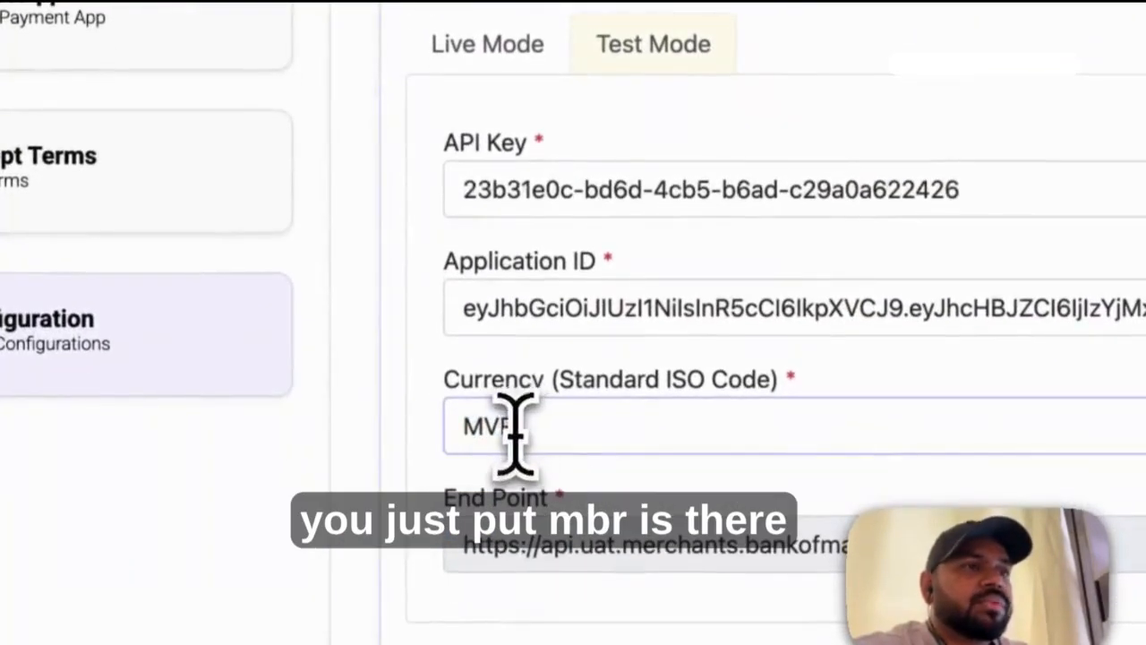
Step: Activate the BML-Payment Gateway configuration with the entered test credentials
scroll(690, 296, "down", 1)
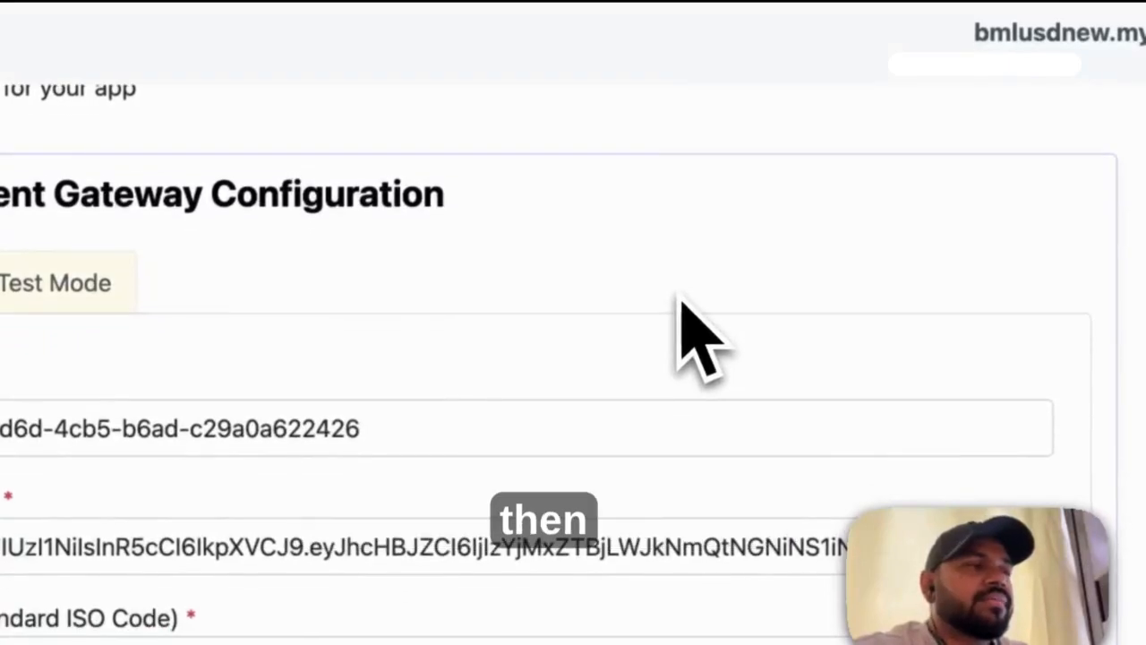
scroll(685, 300, "down", 2)
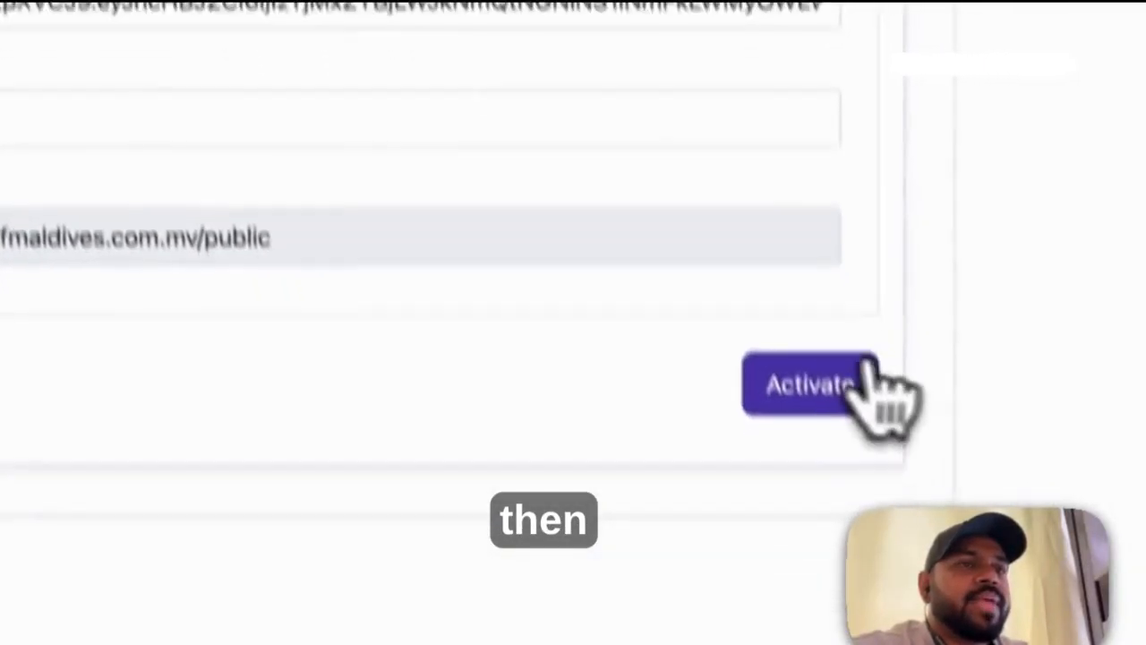
left_click(806, 354)
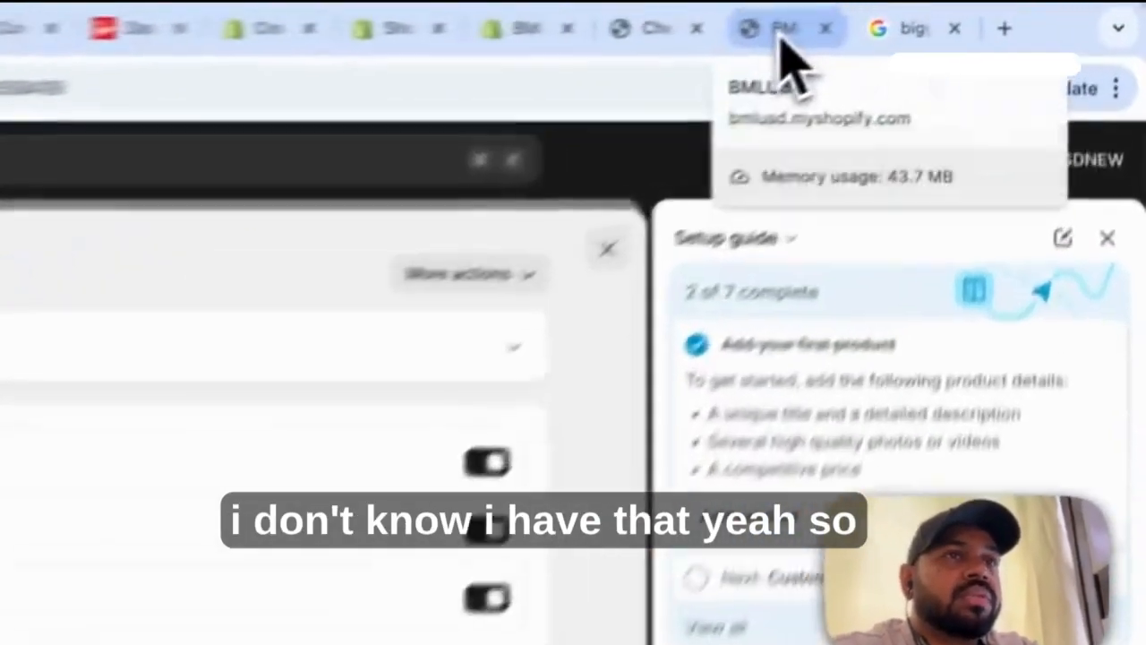
Step: View the payment section of the store's checkout page and return to the BML-Payment Gateway settings in the Shopify admin
left_click(757, 40)
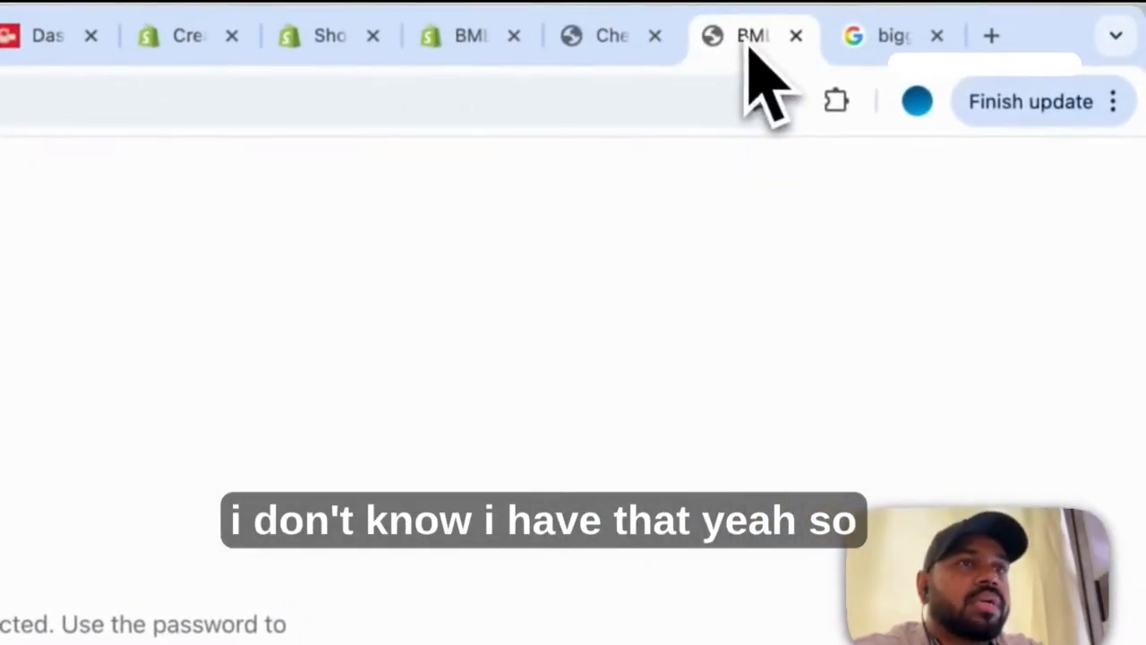
left_click(618, 43)
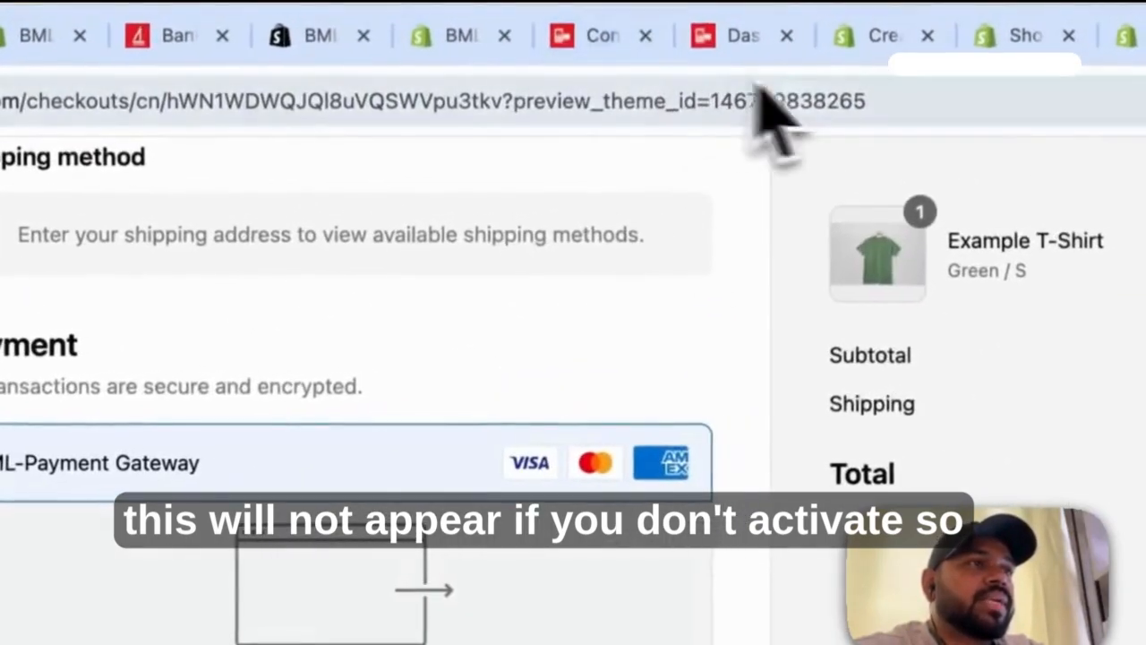
left_click(328, 46)
left_click(463, 36)
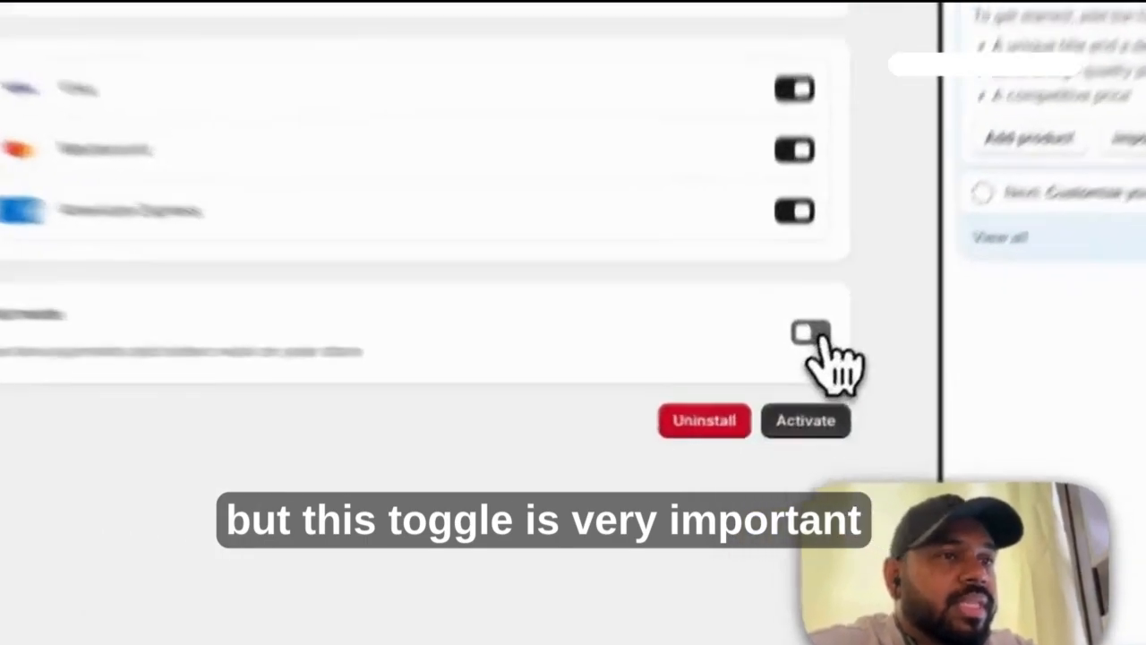
Step: Try switching Test mode on and off in the BML-Payment Gateway payment settings
left_click(796, 377)
left_click(796, 377)
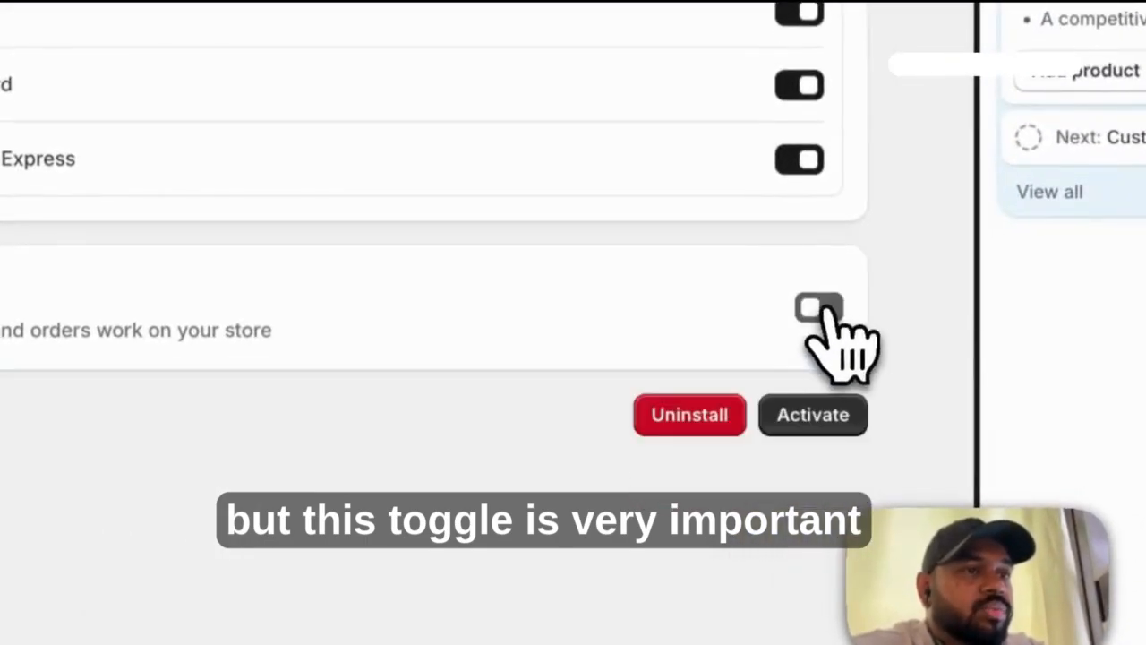
left_click(796, 377)
left_click(829, 311)
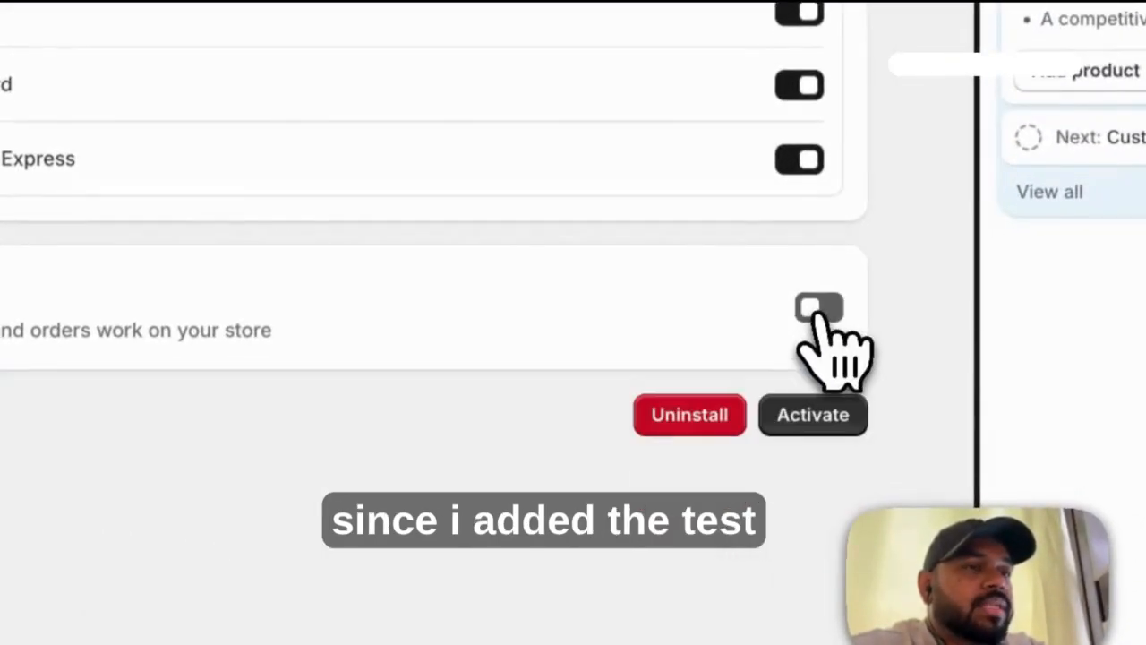
left_click(822, 310)
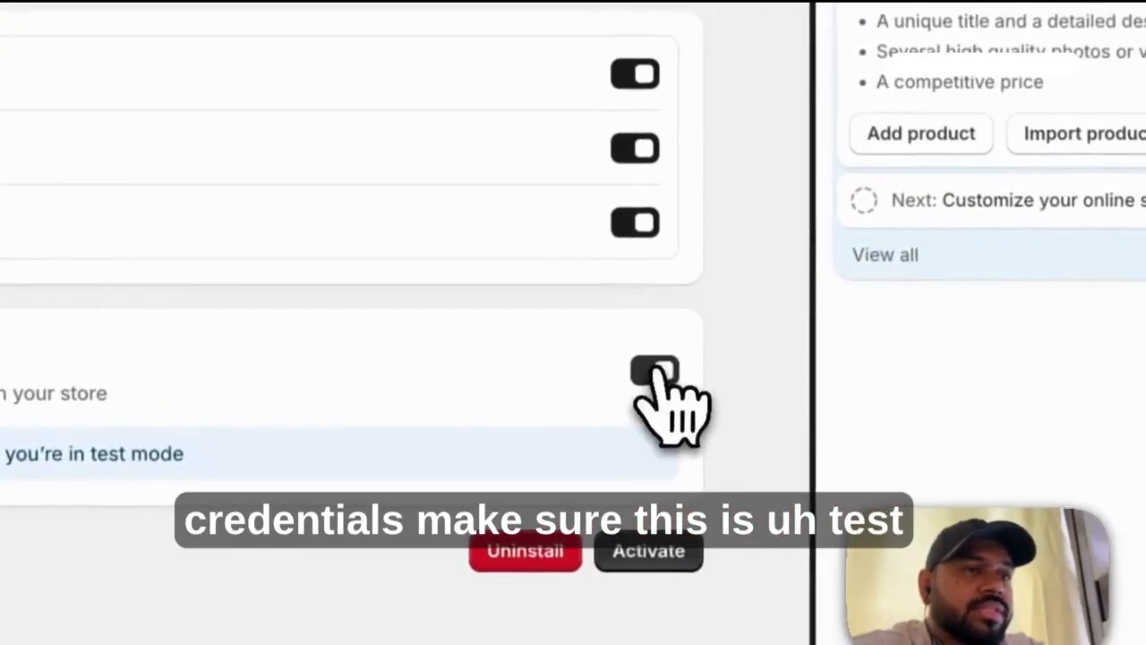
left_click(656, 371)
left_click(658, 372)
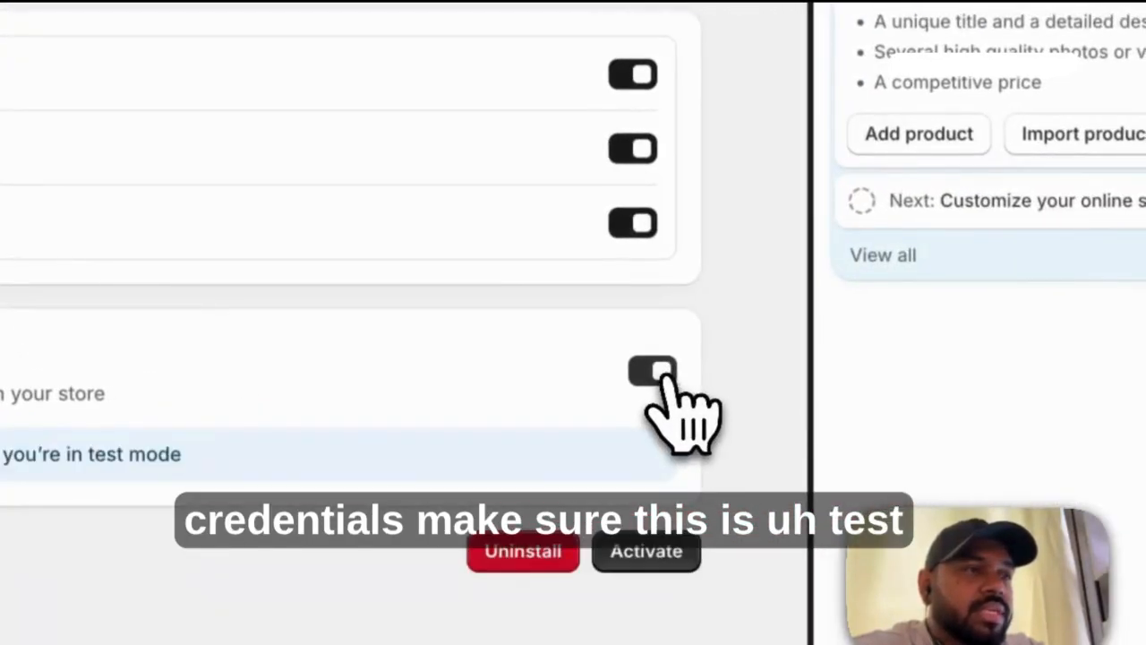
left_click(661, 375)
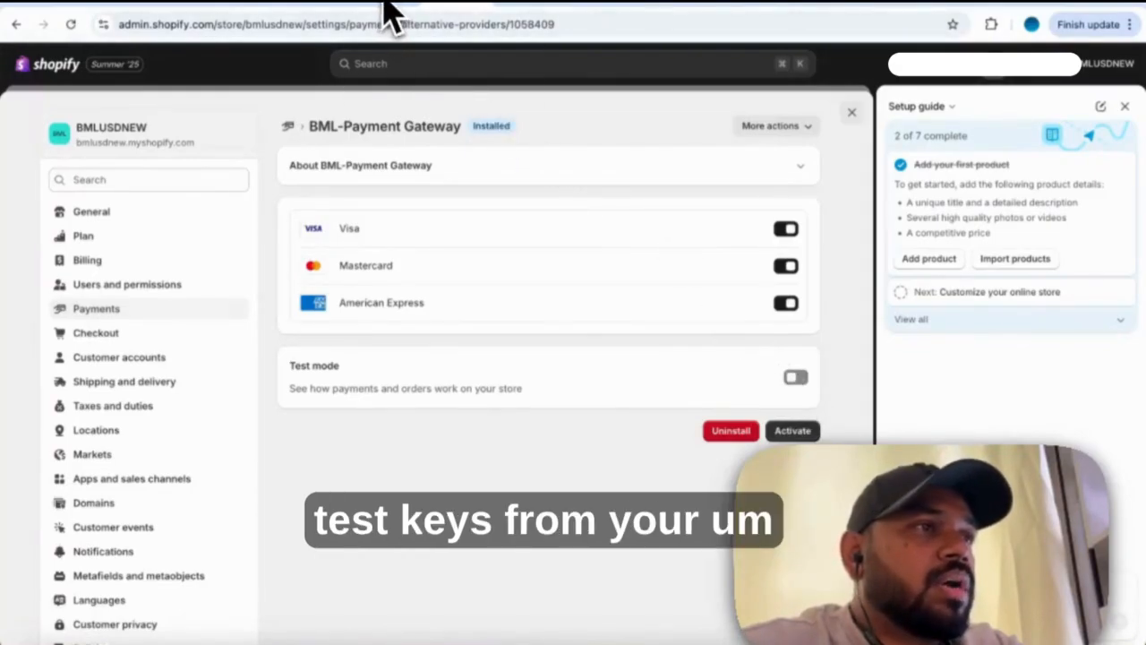
Step: Revisit the test portal's applications page, turn on Test mode for BML-Payment Gateway in Shopify and read its checkout notice
left_click(518, 4)
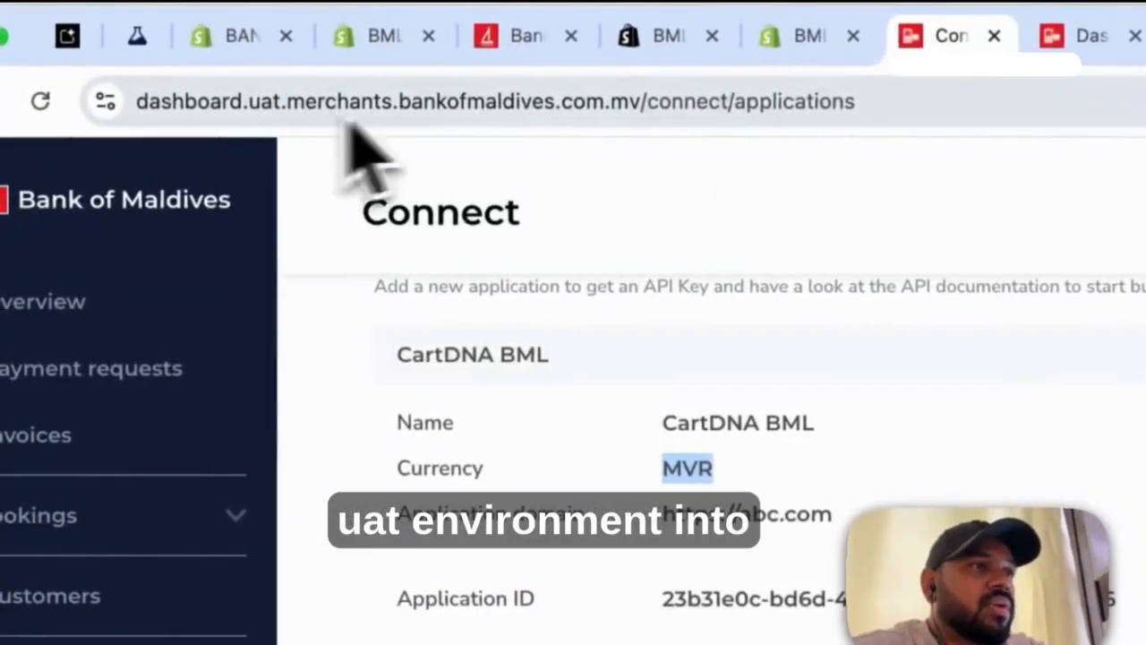
left_click(640, 34)
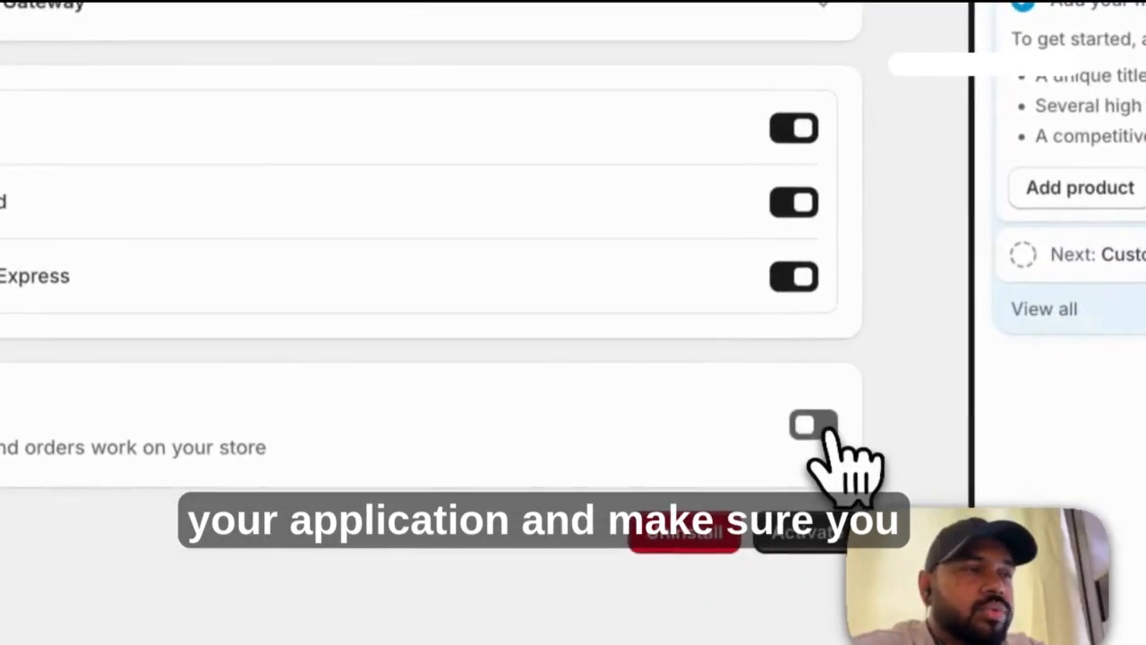
left_click(814, 426)
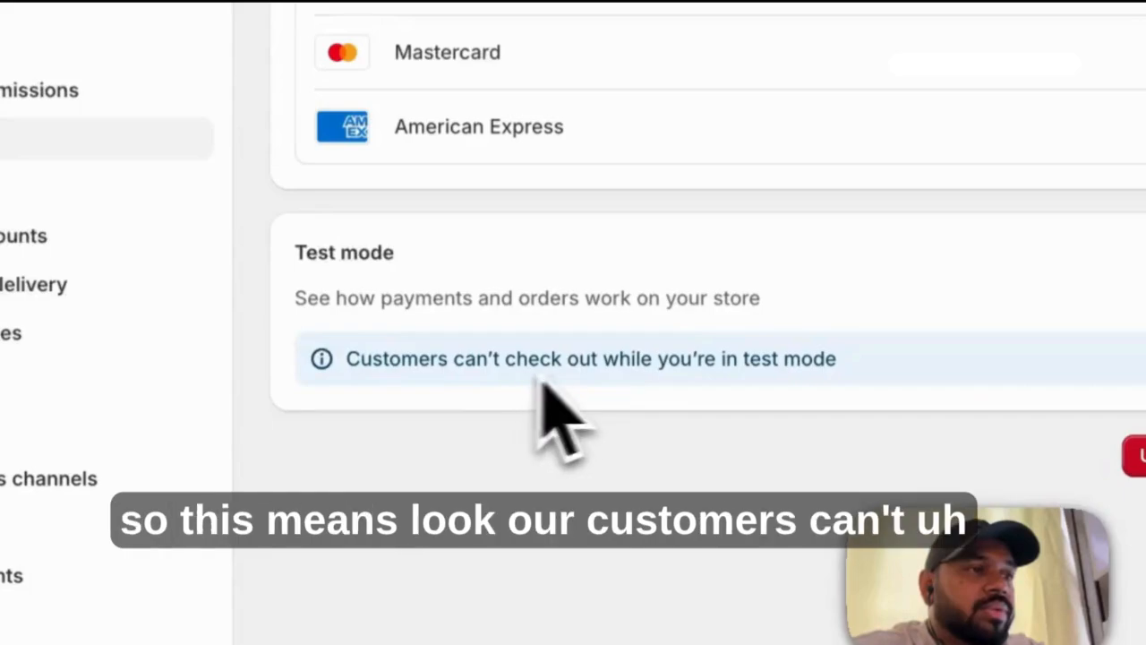
left_click_drag(866, 380, 314, 328)
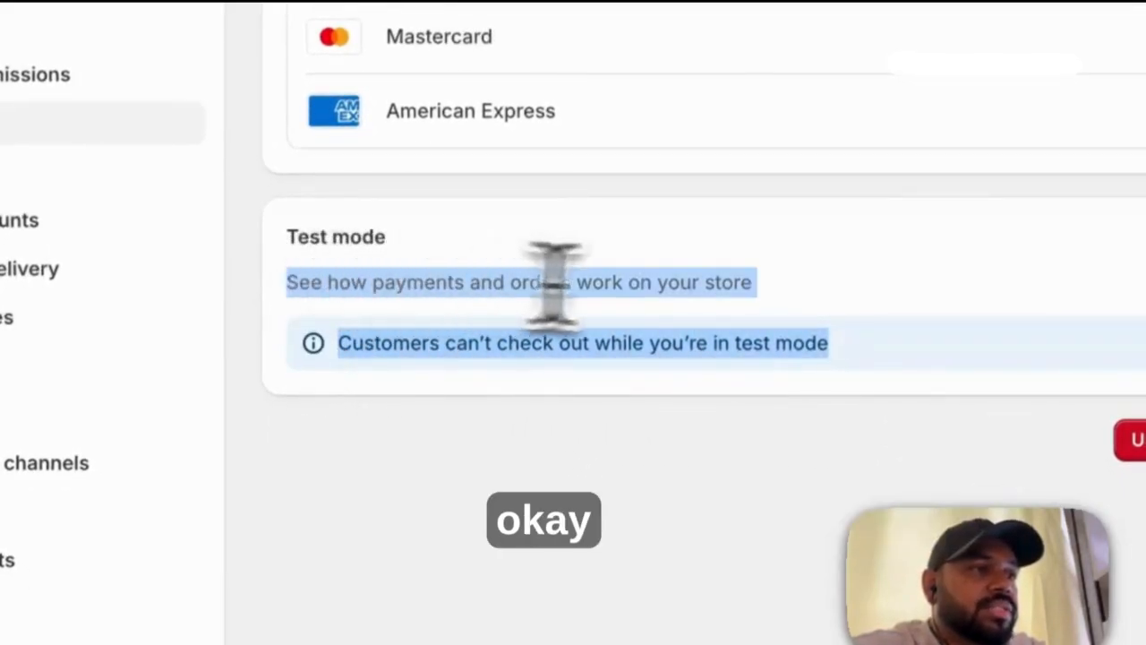
left_click(645, 338)
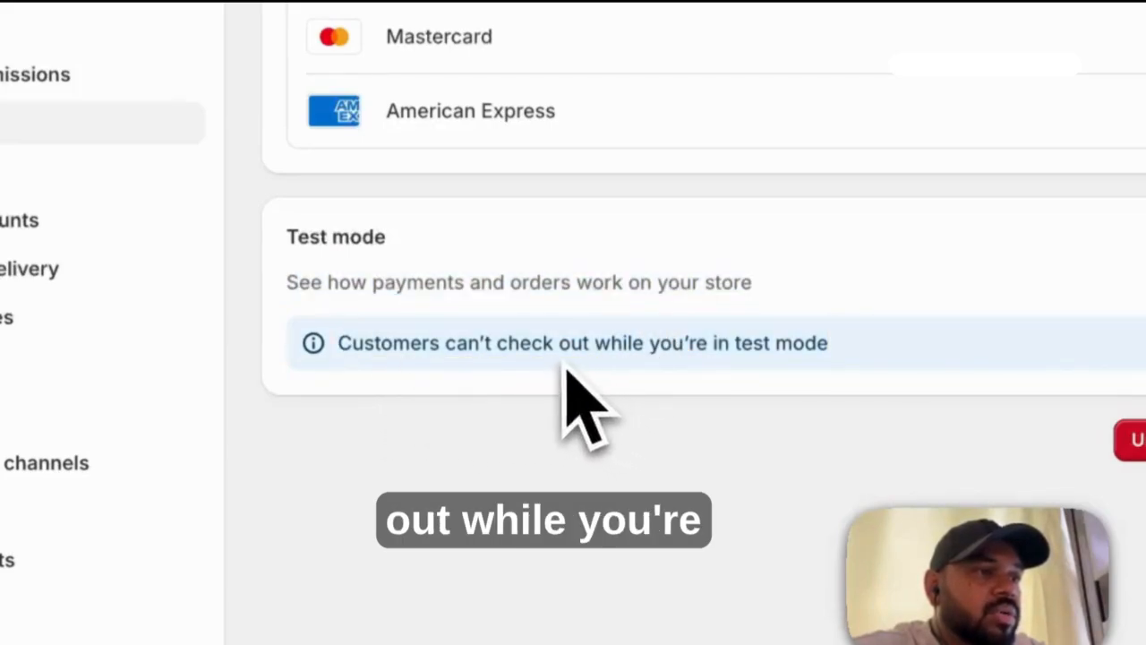
Step: Read the Test mode notice about customer checkout and activate BML-Payment Gateway with Test mode on
left_click_drag(850, 355, 353, 343)
left_click(826, 294)
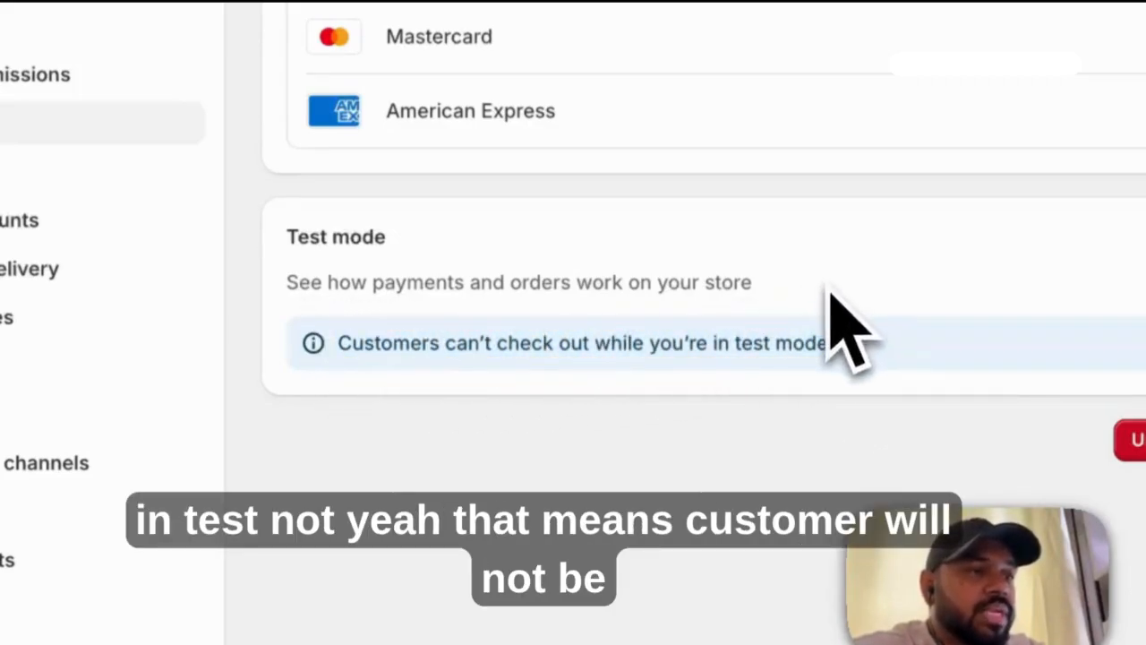
left_click_drag(786, 288, 287, 293)
left_click(838, 336)
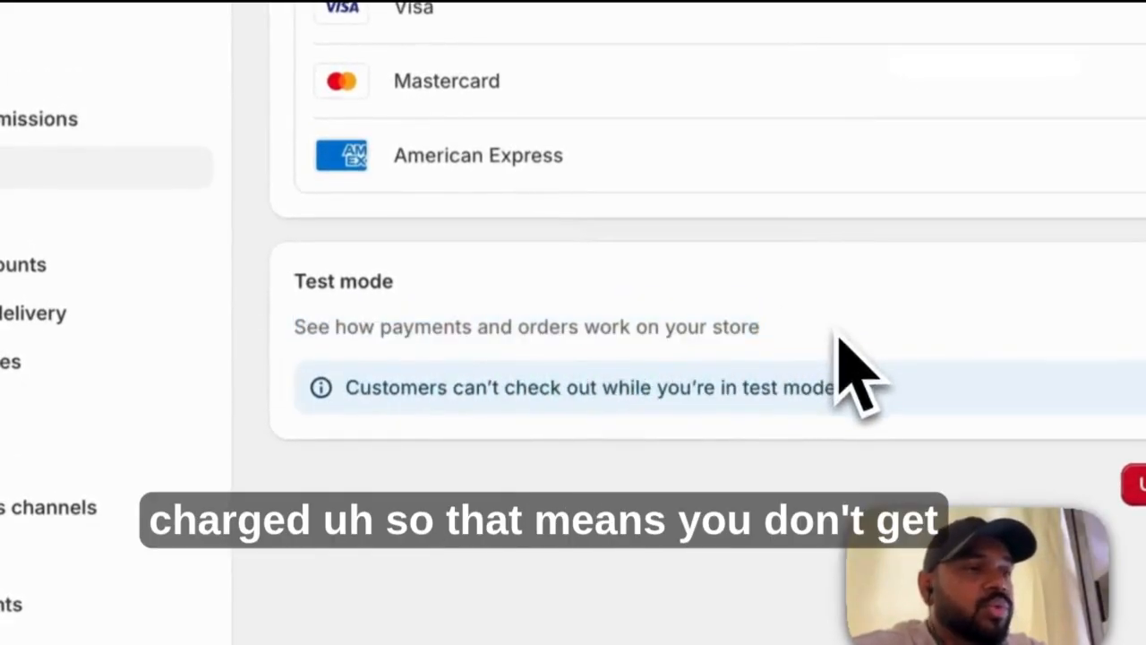
left_click_drag(793, 332, 286, 293)
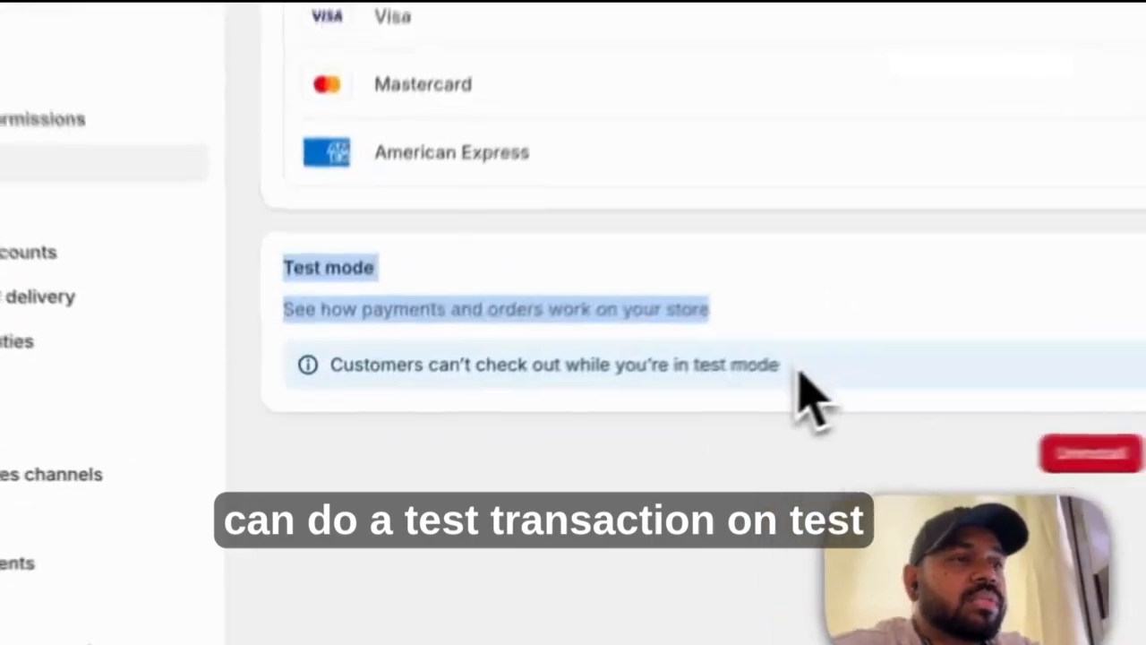
left_click_drag(571, 425, 288, 368)
left_click(899, 373)
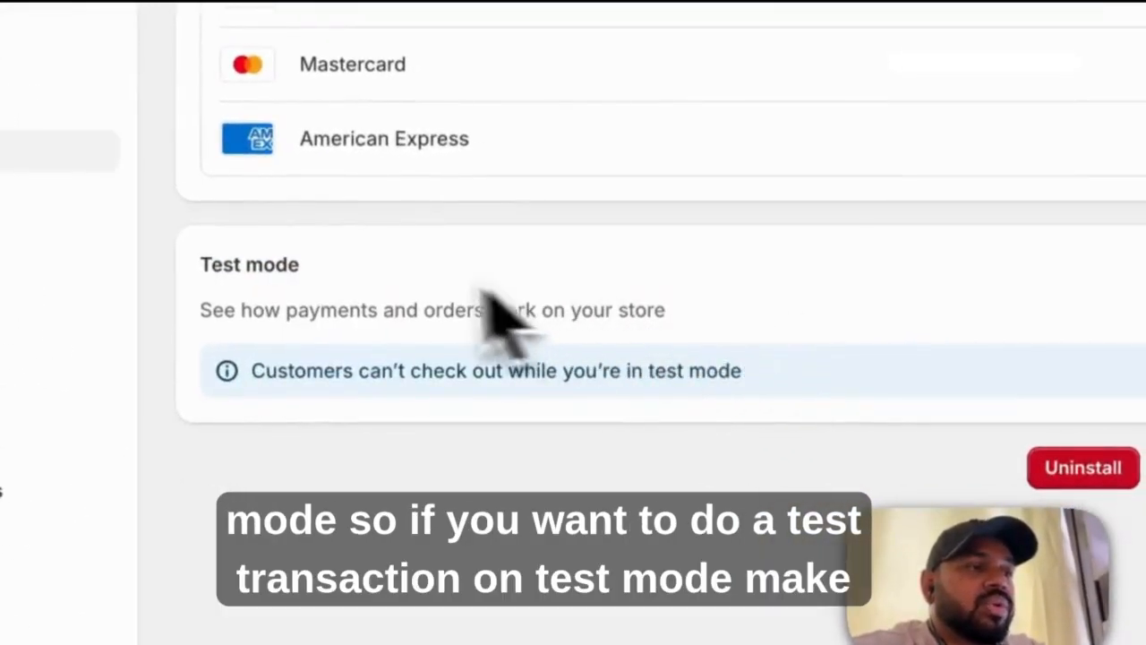
left_click_drag(765, 385, 202, 279)
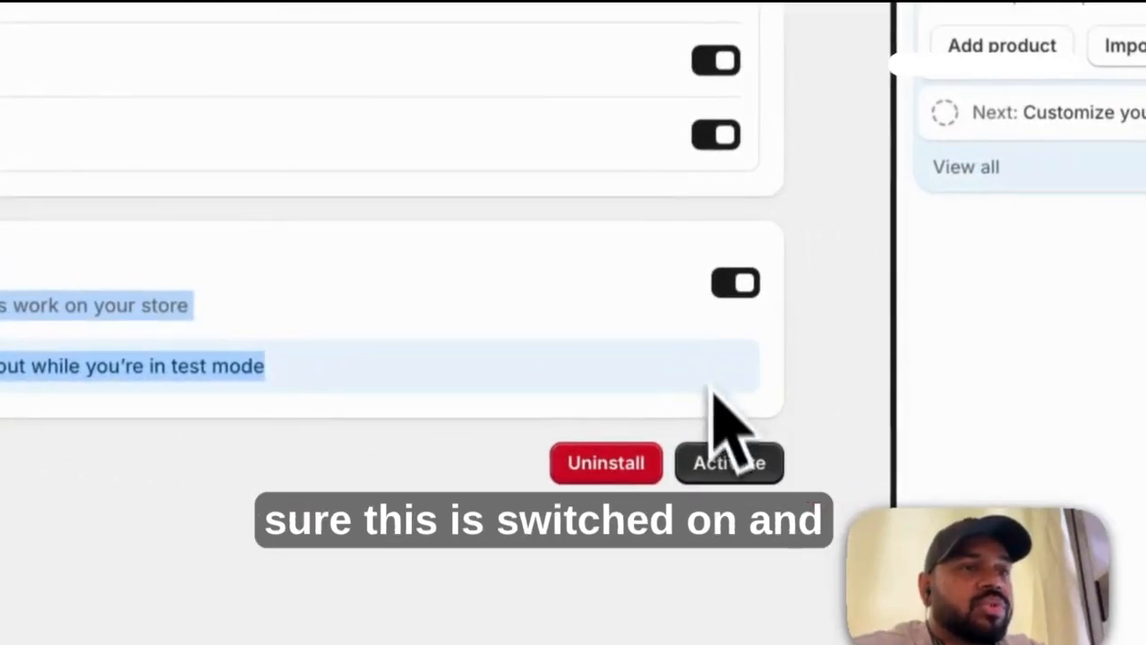
left_click(745, 470)
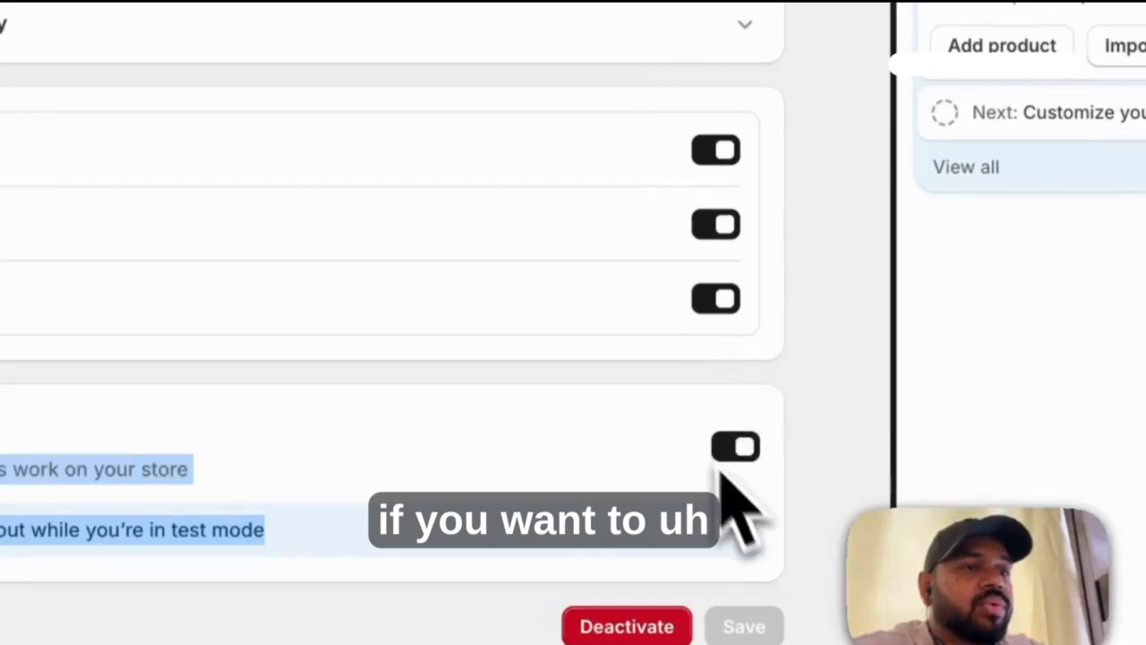
Step: Save the BML-Payment Gateway settings with Test mode off, and save them again with Test mode on
scroll(448, 582, "down", 2)
left_click(735, 248)
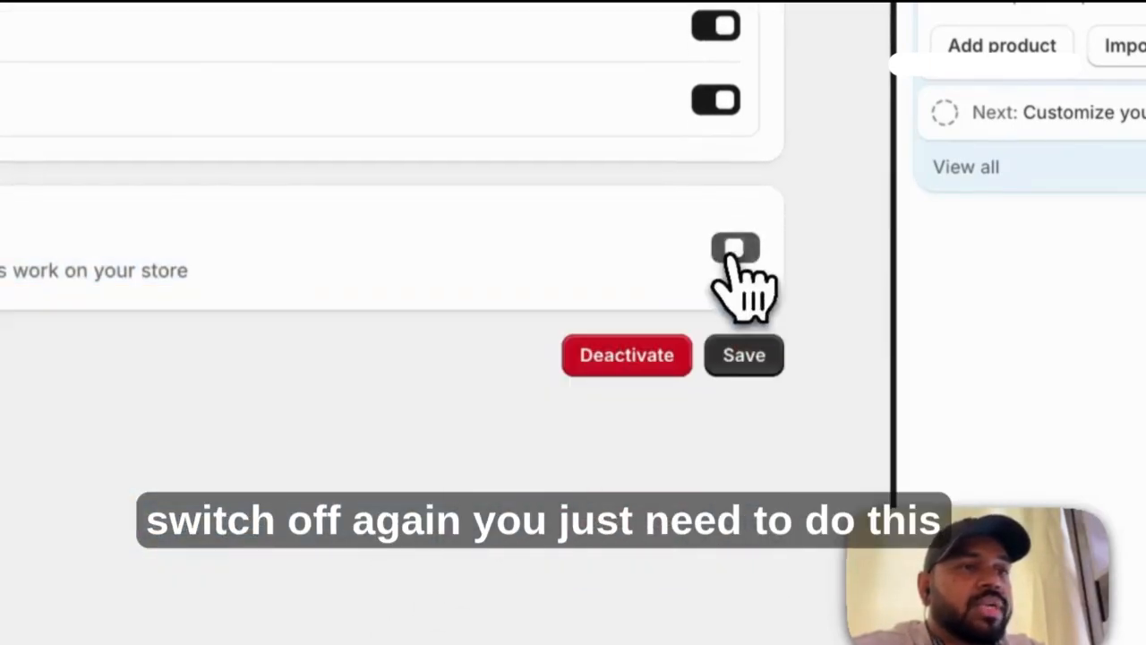
left_click(766, 353)
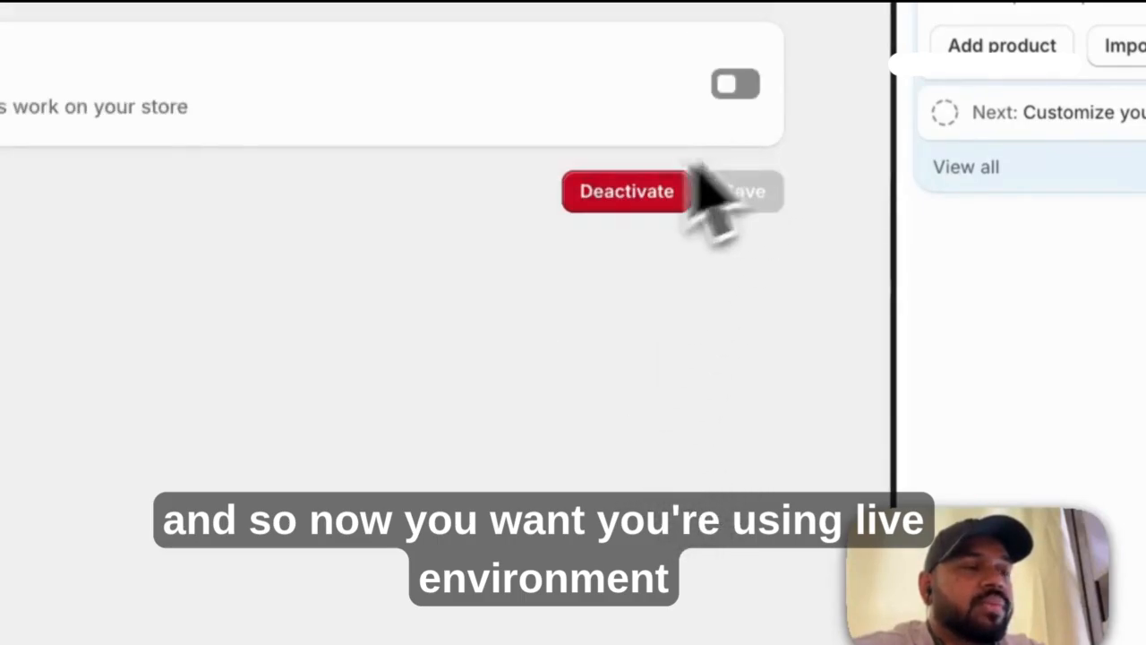
left_click(738, 85)
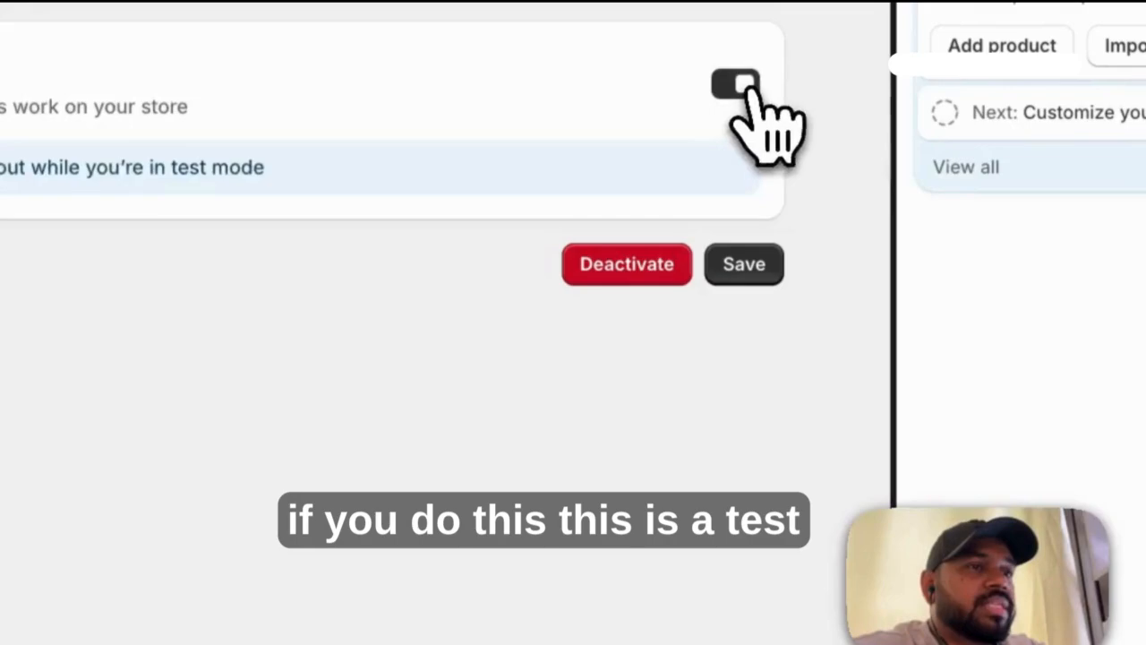
left_click(743, 269)
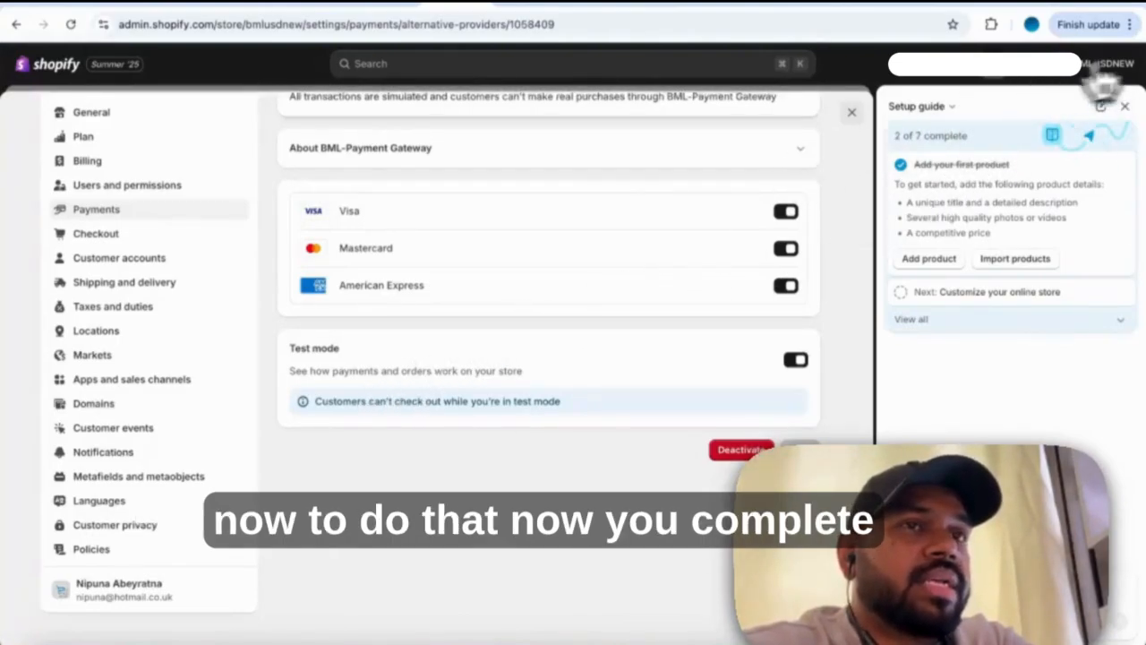
Step: Leave the payment settings, view the online store and open the Example T-Shirt product page
scroll(698, 255, "up", 2)
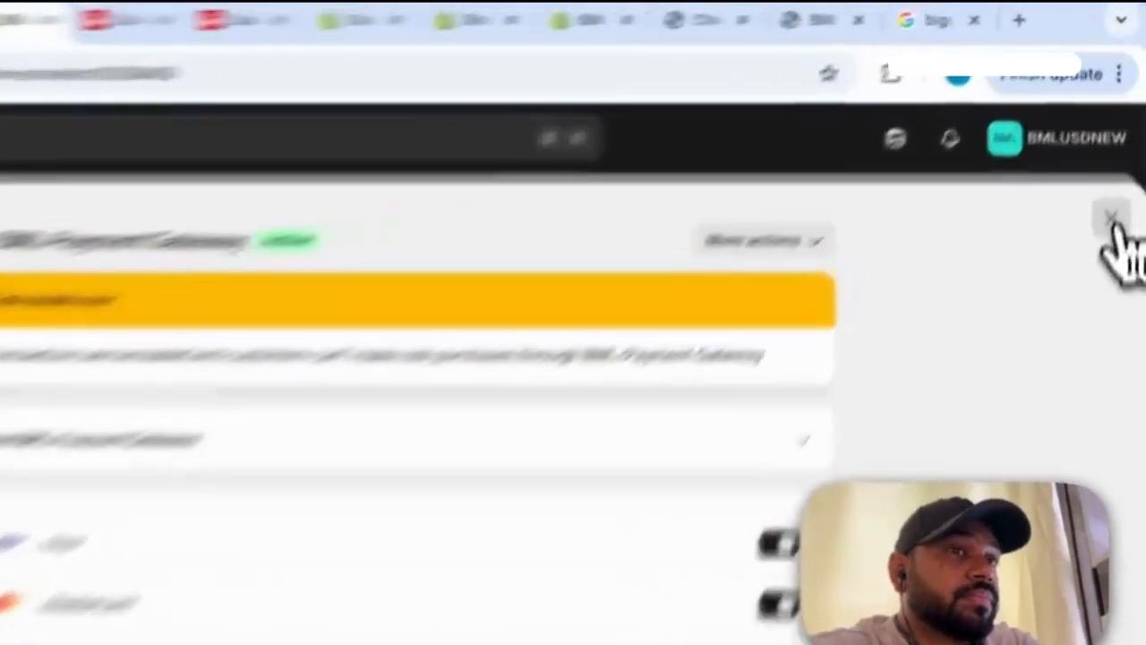
left_click(1126, 116)
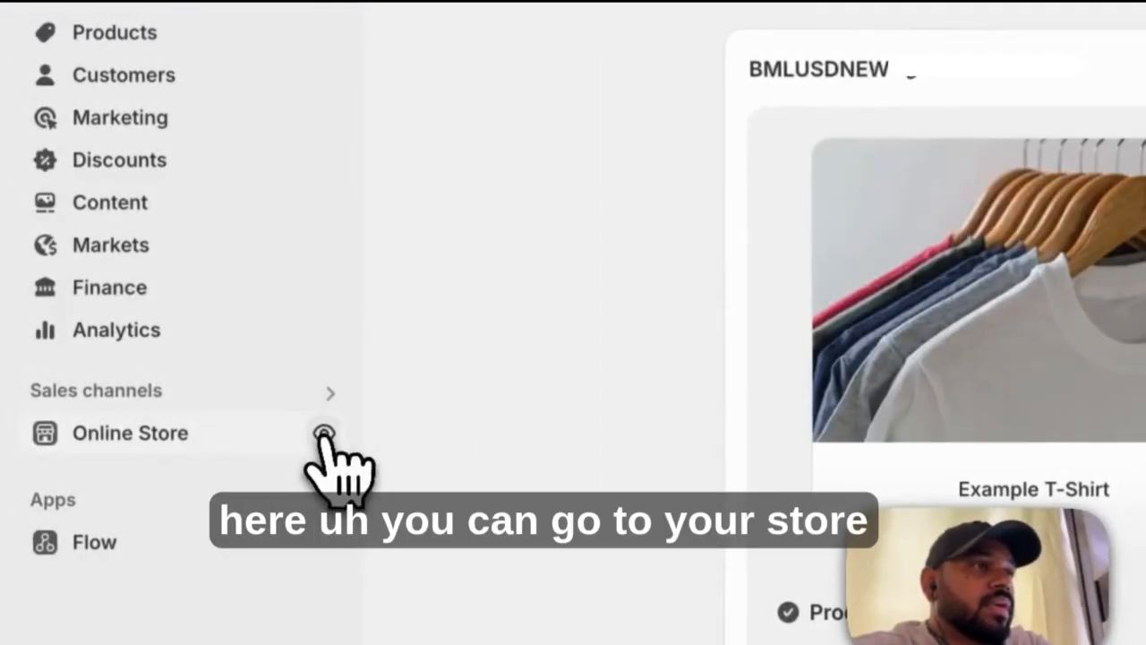
left_click(215, 402)
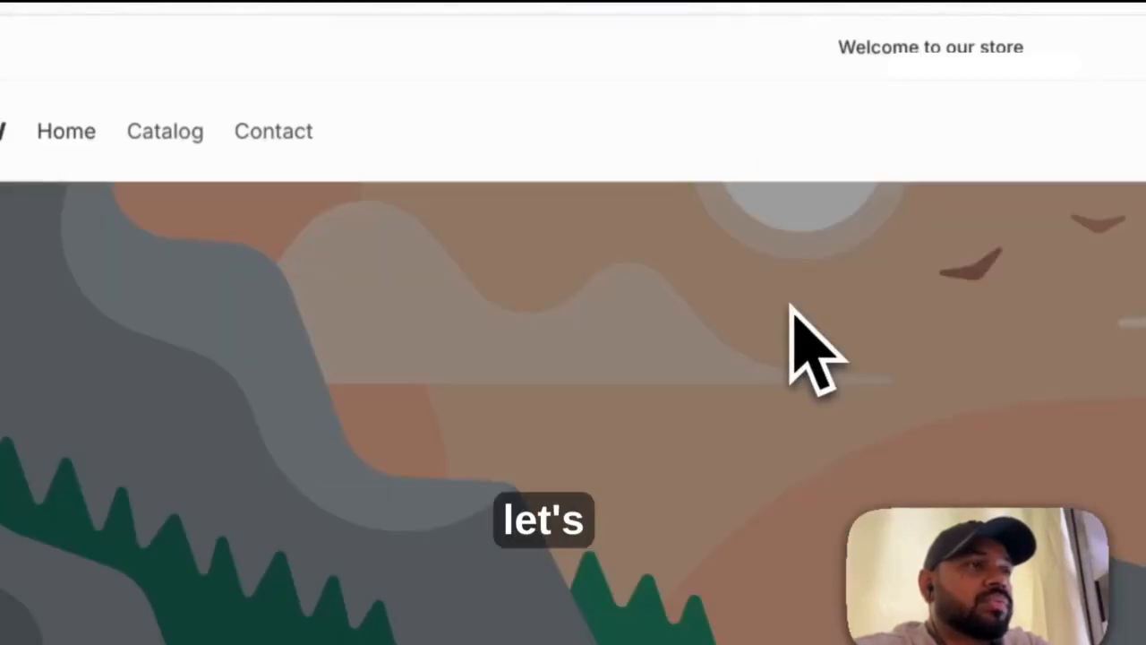
scroll(811, 346, "down", 5)
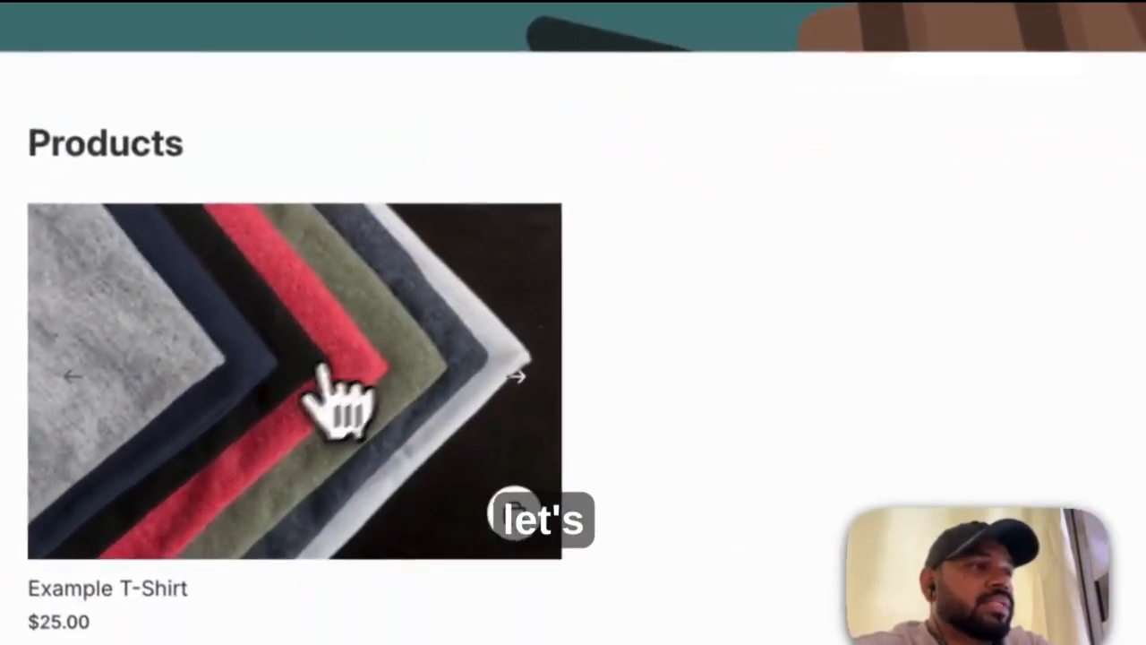
left_click(230, 506)
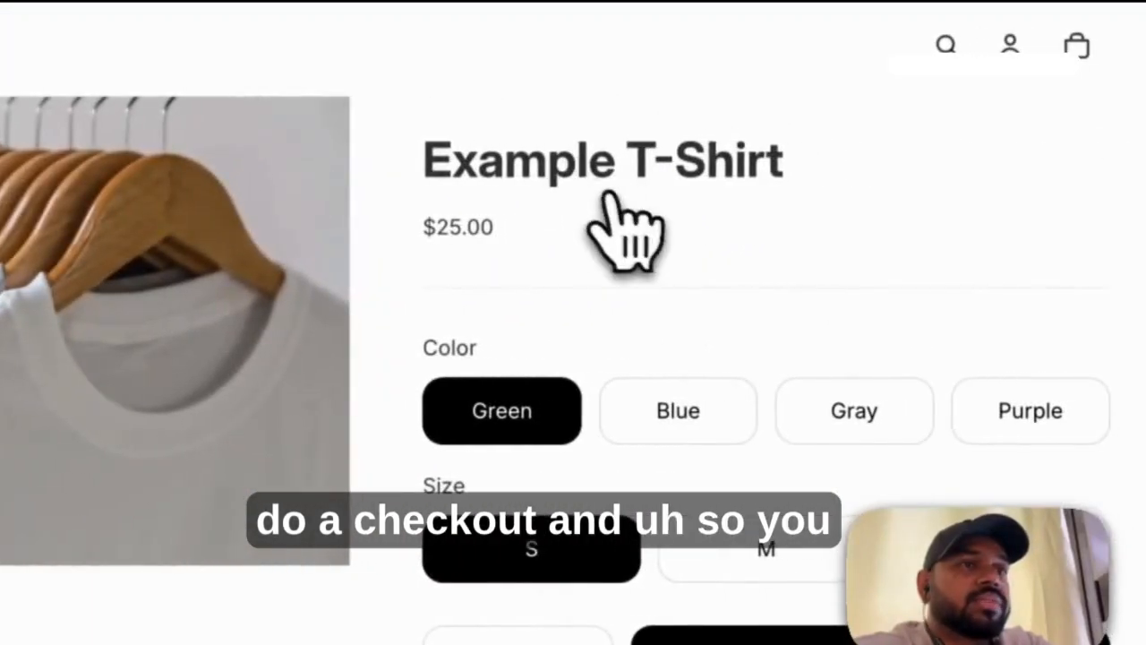
Step: Add one green Example T-Shirt in size S to the cart and proceed to checkout
scroll(627, 231, "down", 3)
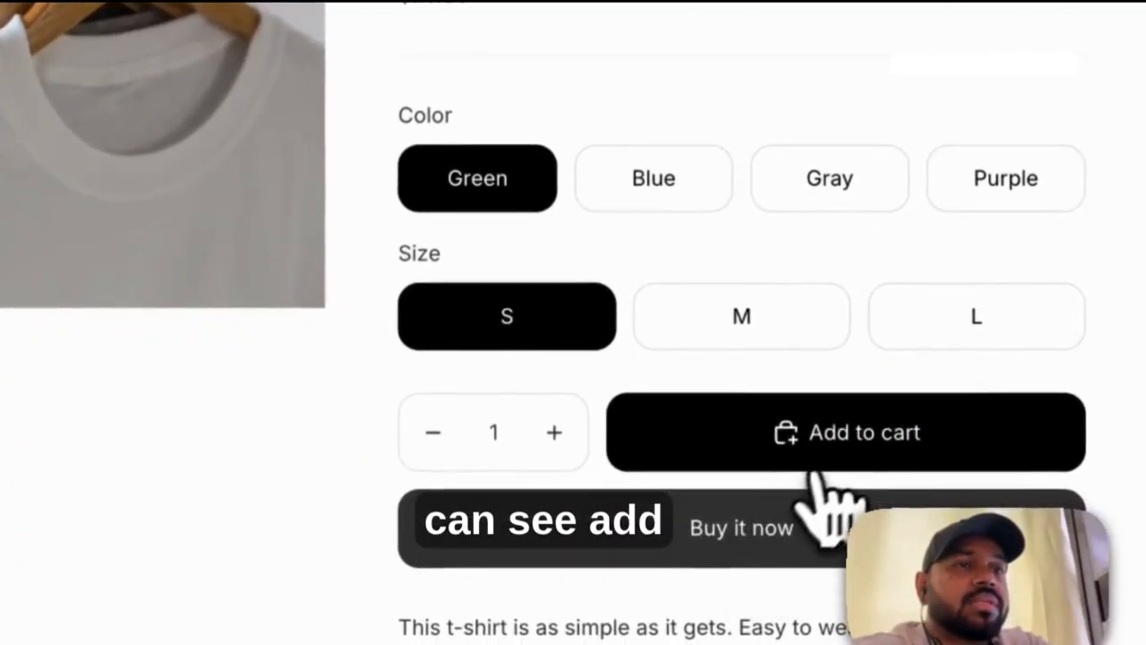
left_click(851, 479)
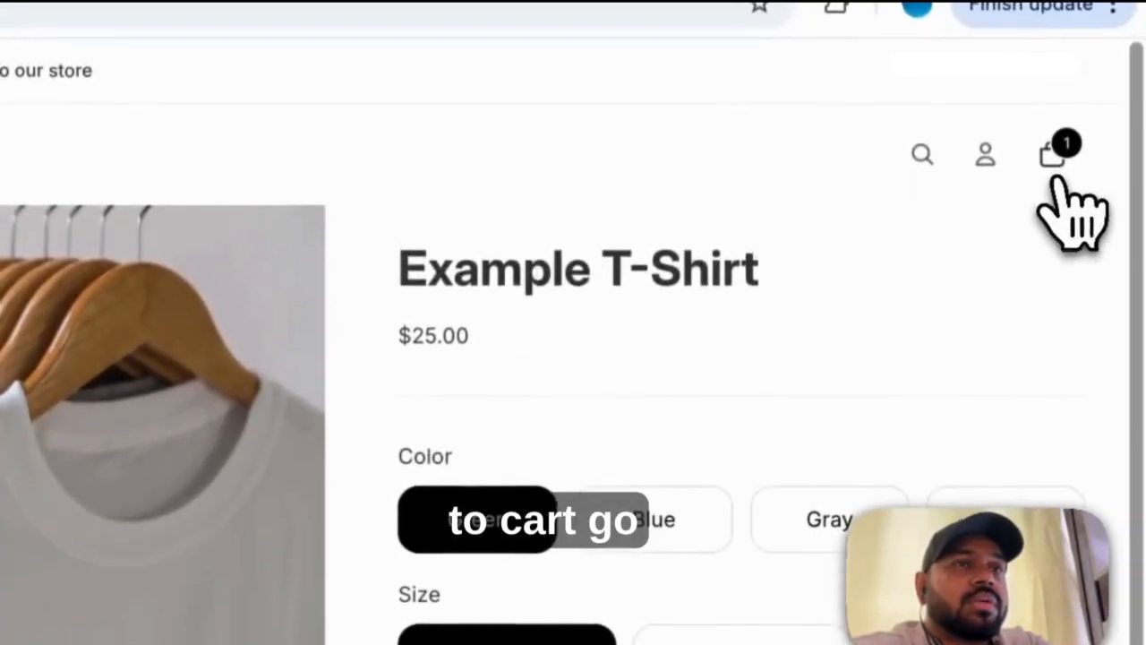
left_click(1053, 152)
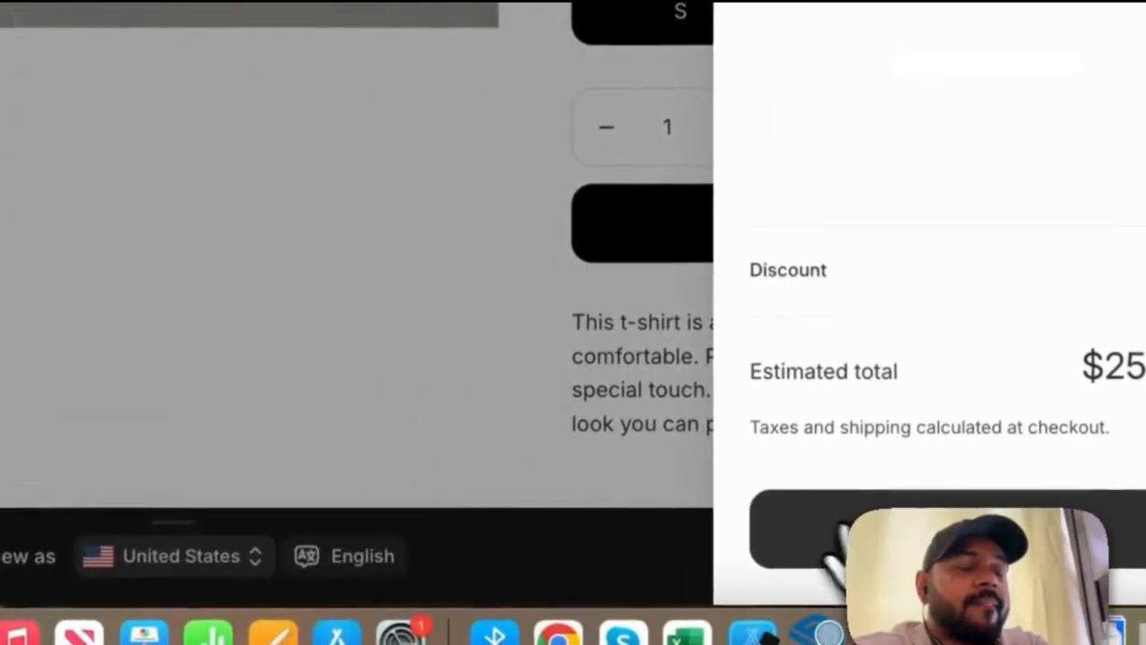
left_click(831, 539)
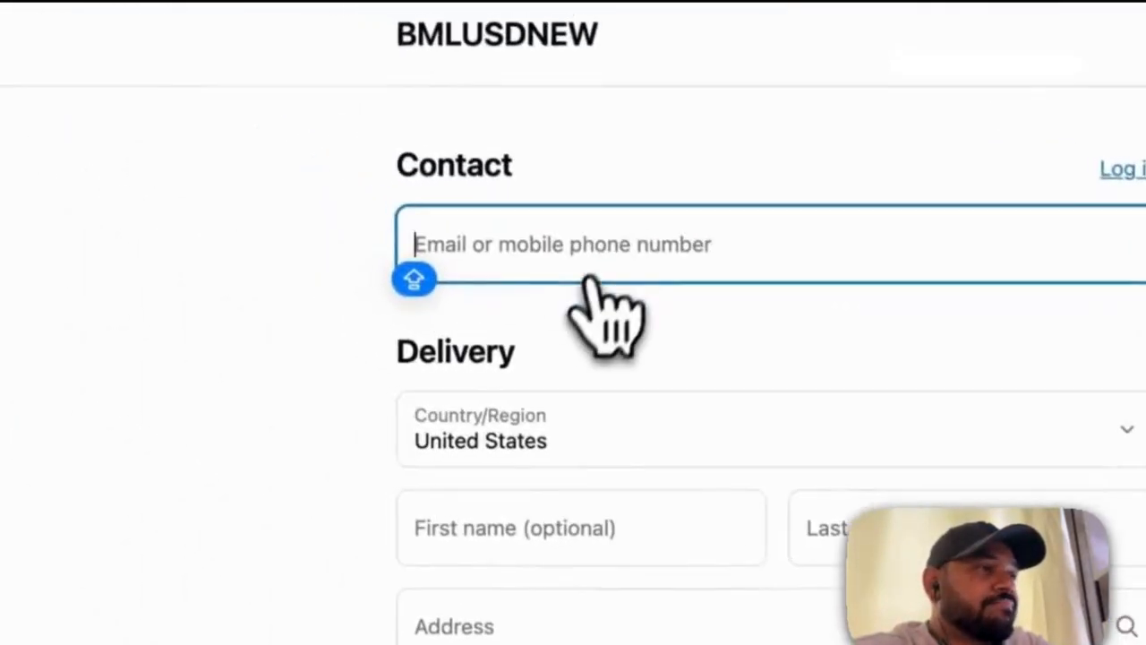
Step: Examine the checkout page's contact, delivery and BML-Payment Gateway payment sections
scroll(240, 93, "down", 5)
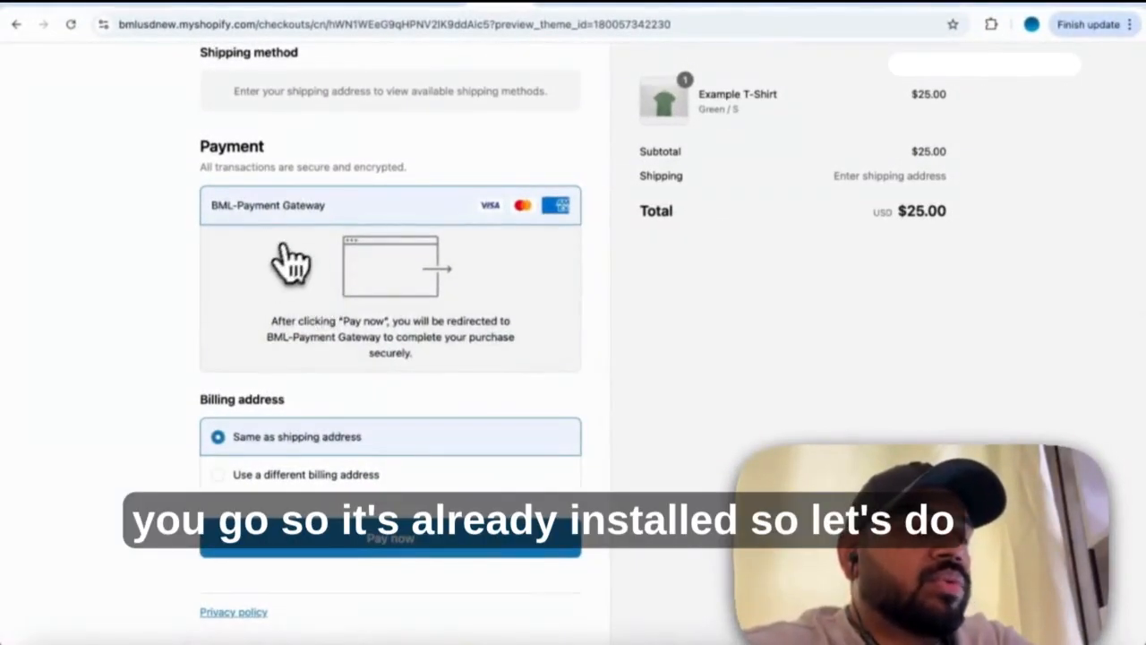
scroll(291, 262, "up", 5)
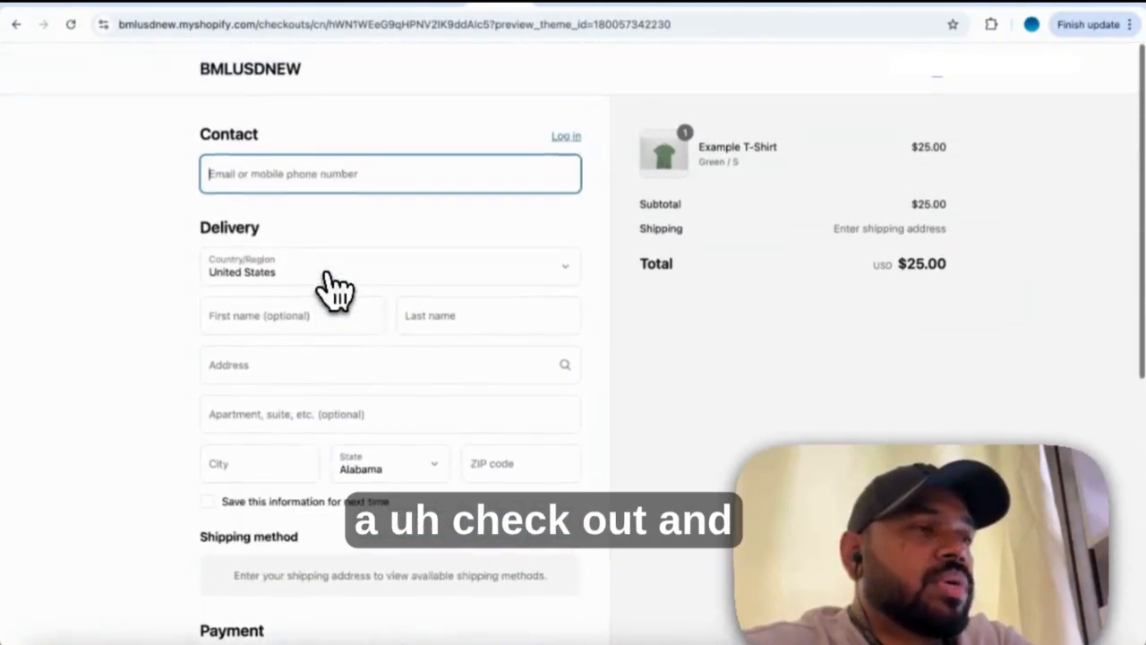
scroll(334, 288, "down", 5)
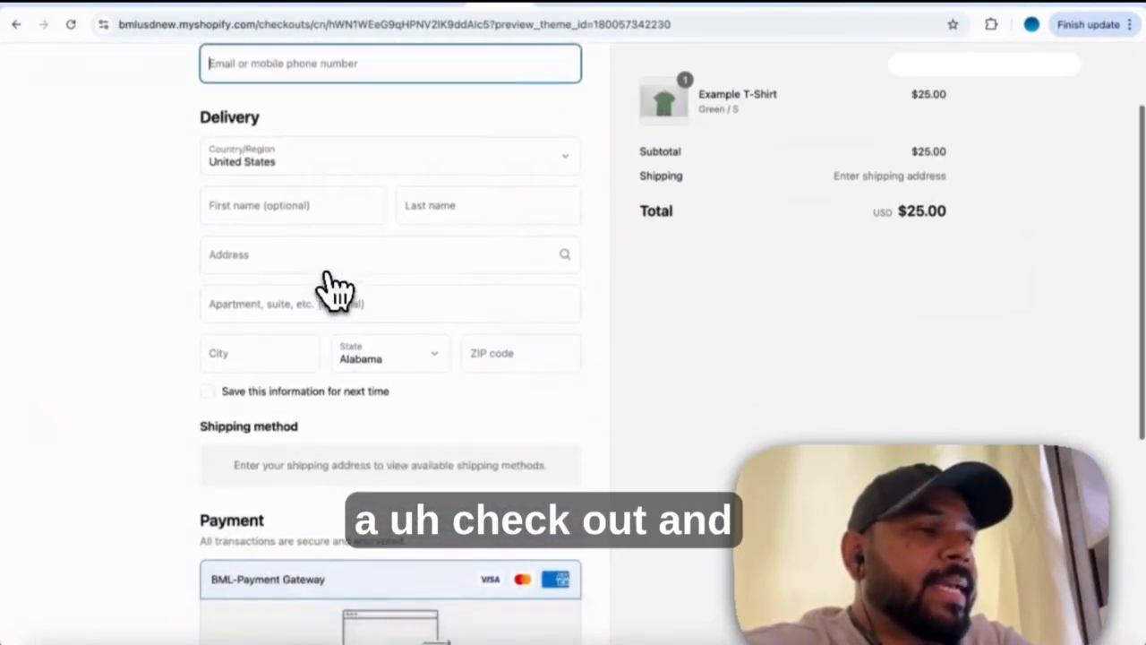
scroll(334, 288, "down", 2)
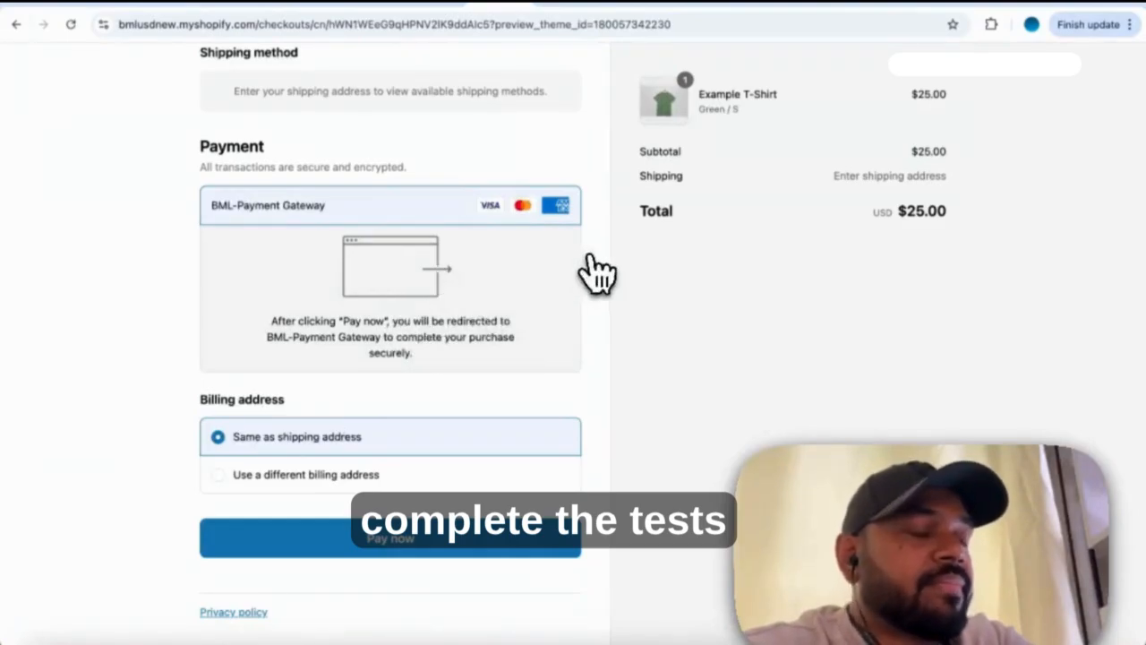
scroll(423, 245, "up", 3)
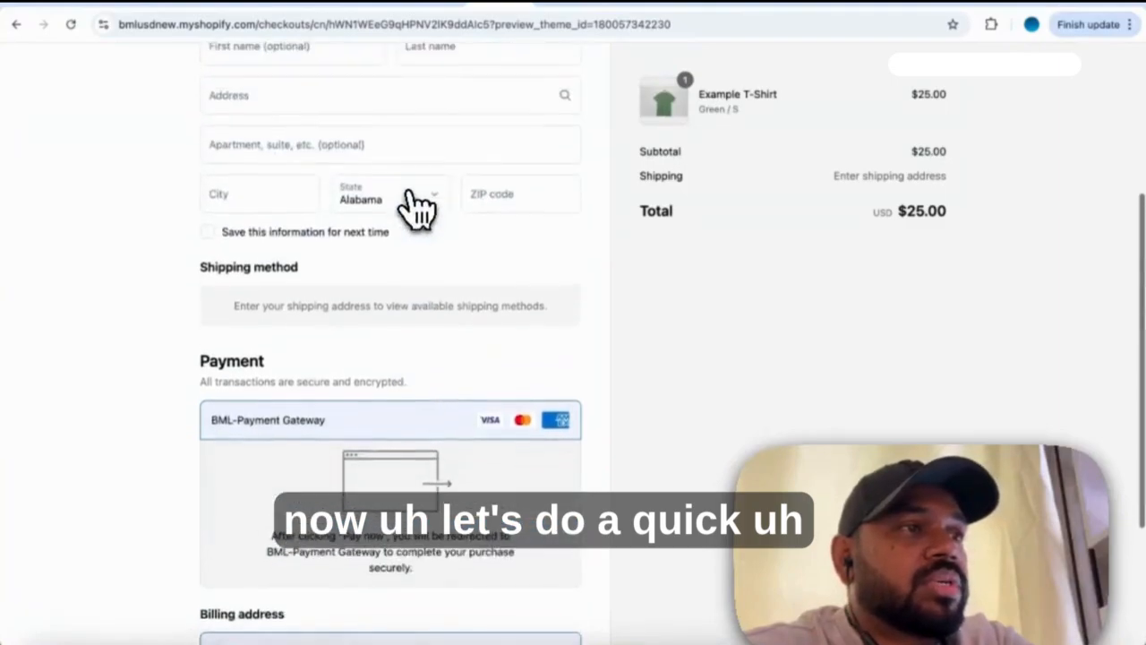
scroll(417, 205, "down", 3)
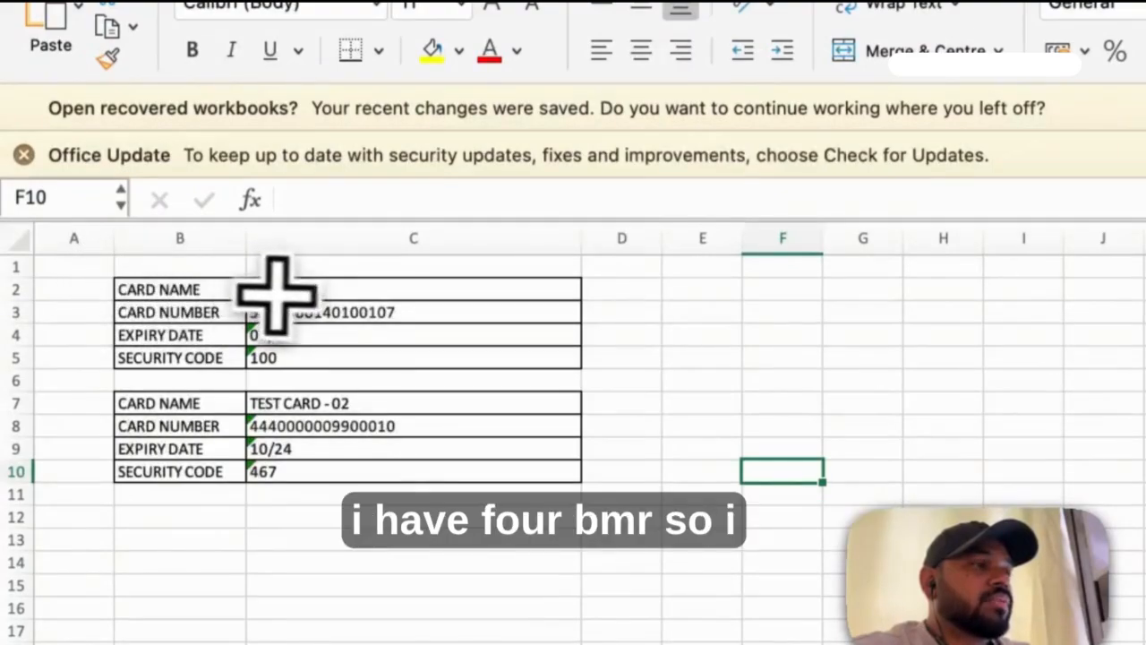
Step: In the Excel test card sheet, review the details of both test cards and select the first card's number
left_click(394, 313)
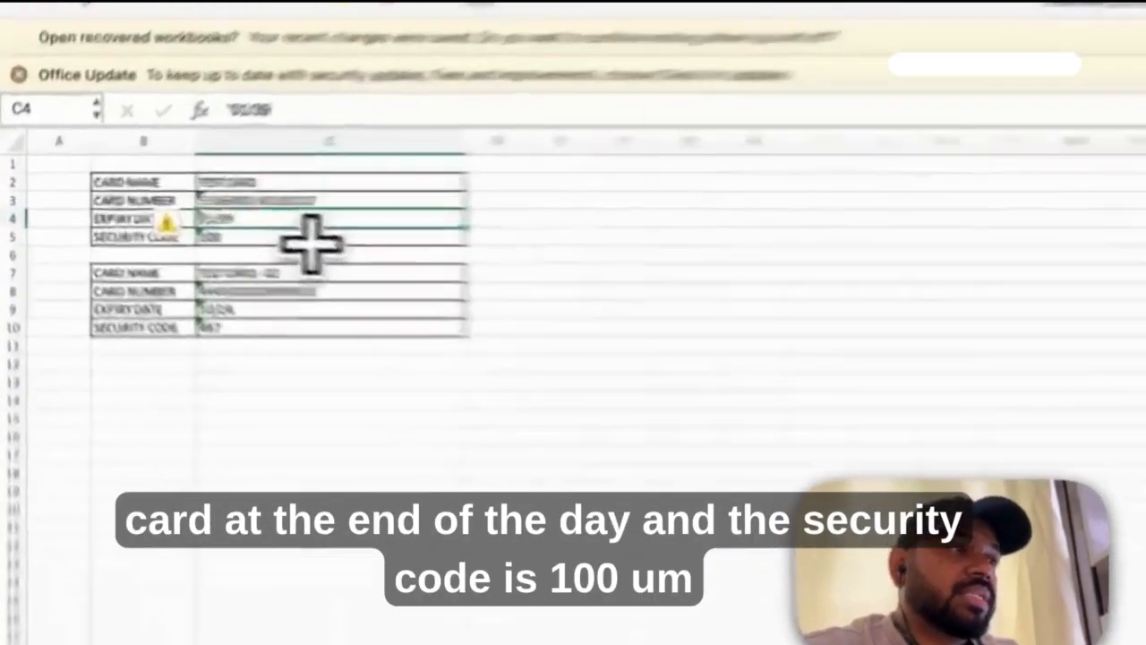
left_click(194, 221)
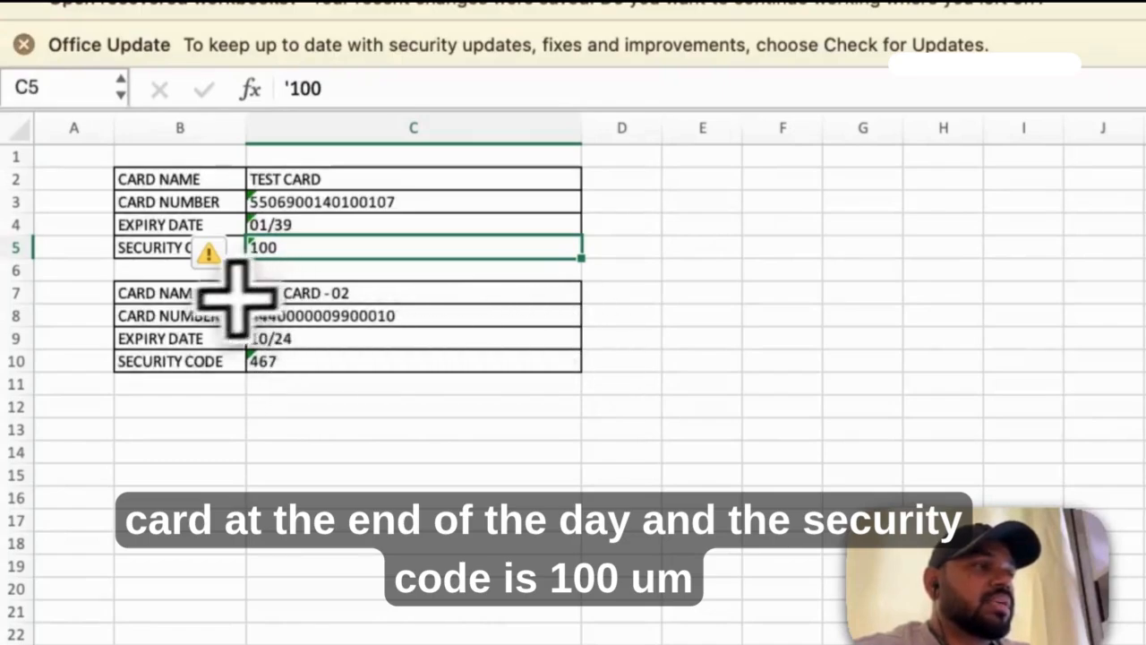
left_click_drag(287, 293, 287, 385)
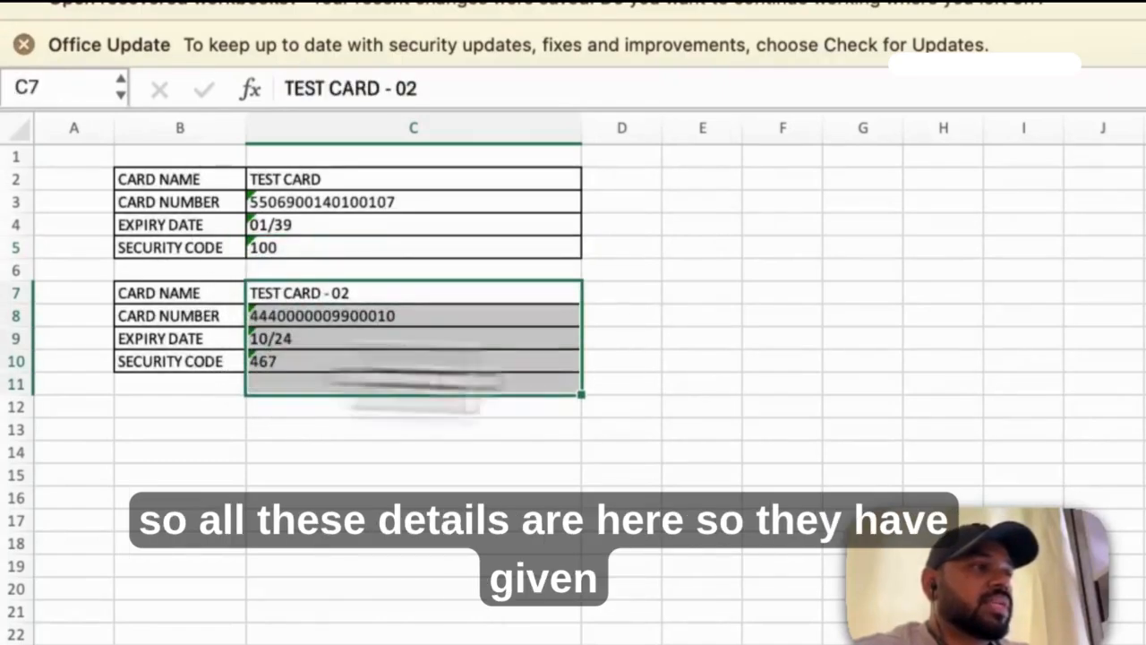
left_click(823, 394)
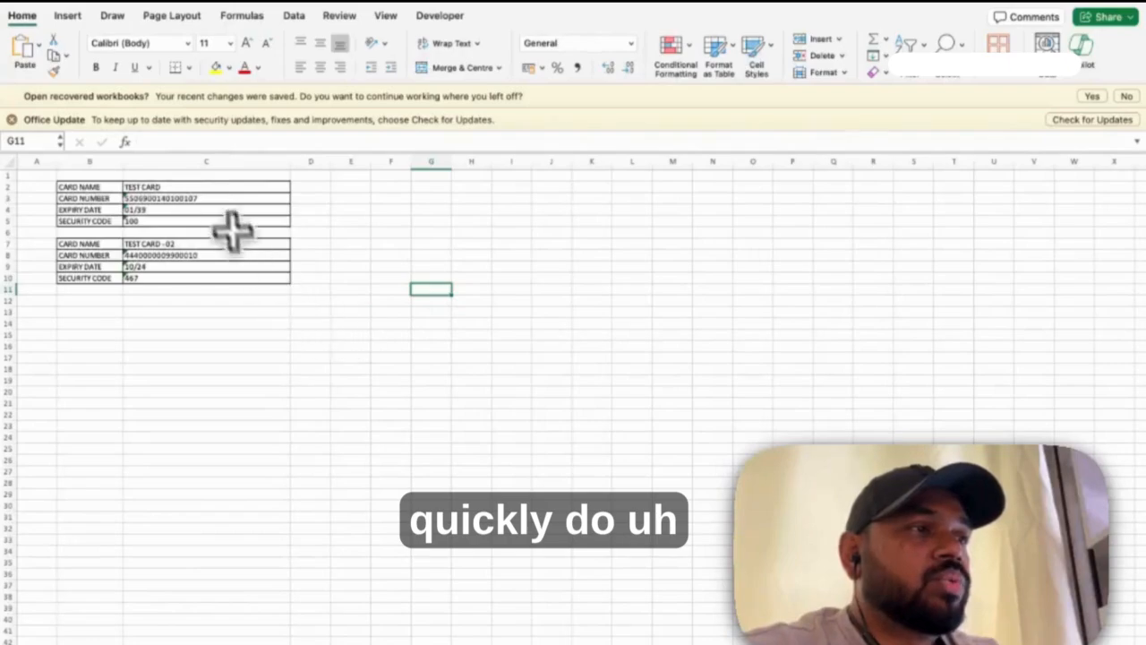
left_click(205, 198)
left_click_drag(211, 141, 134, 126)
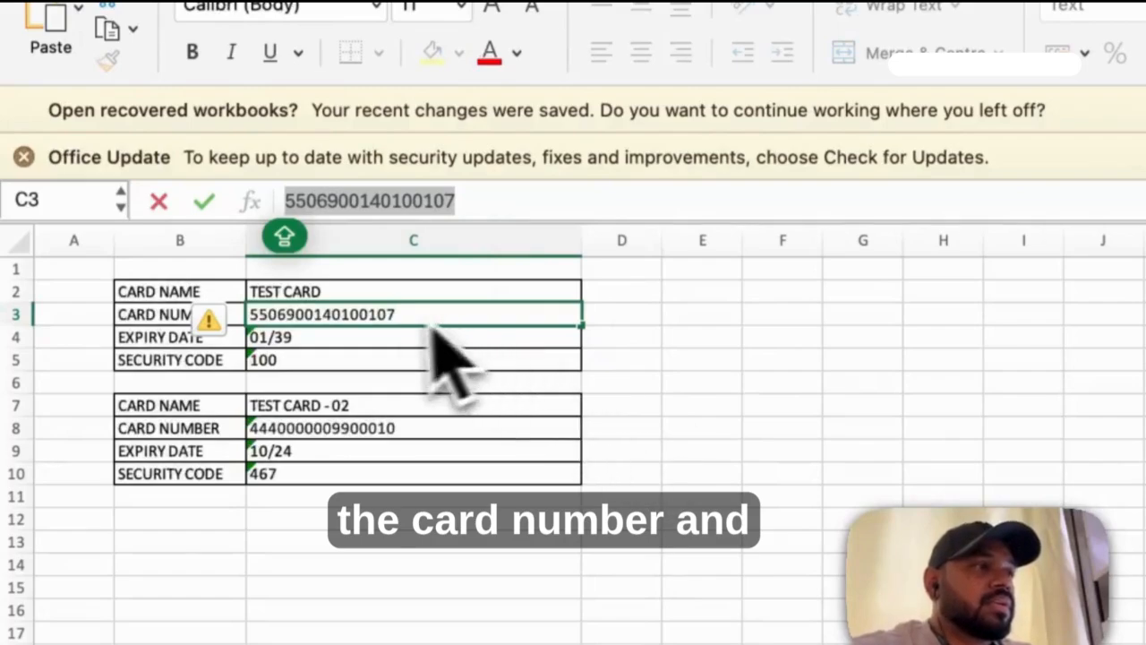
left_click(753, 382)
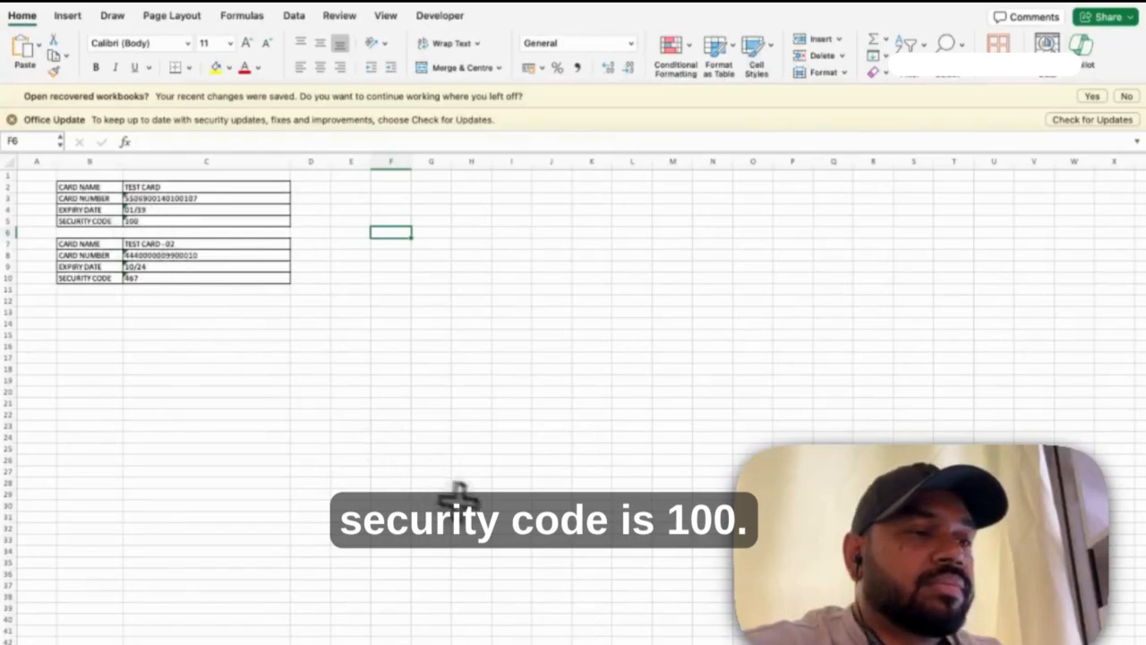
Step: Return to the store's checkout page, fill in the contact e-mail and enter TEST as the first and last name
key("ctrl+Left")
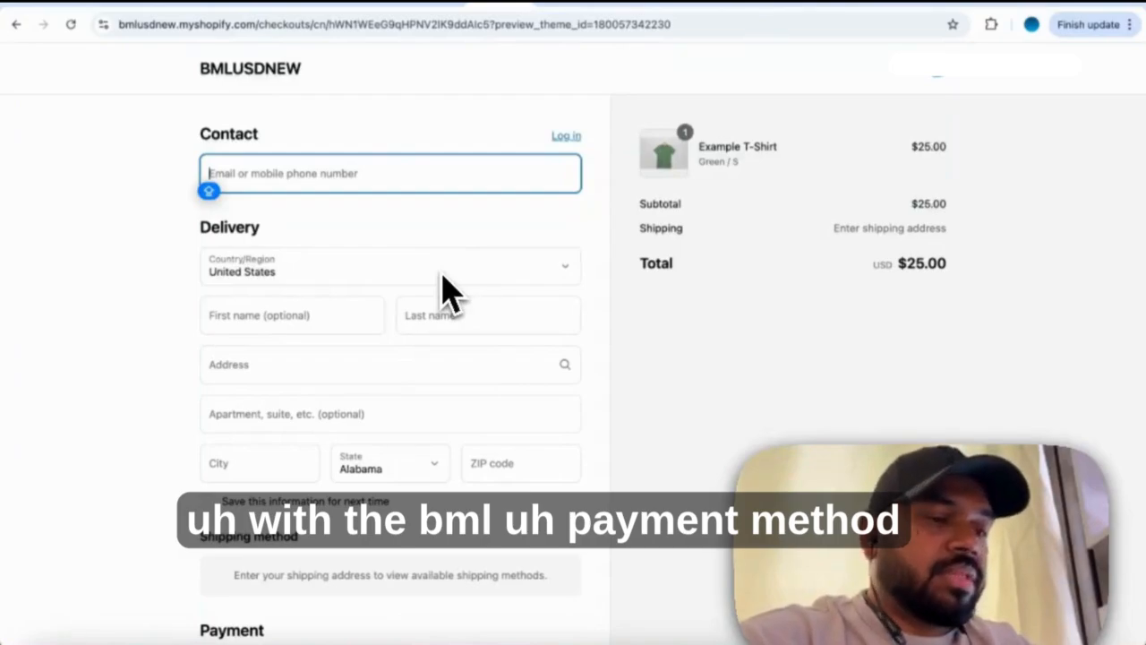
type("N")
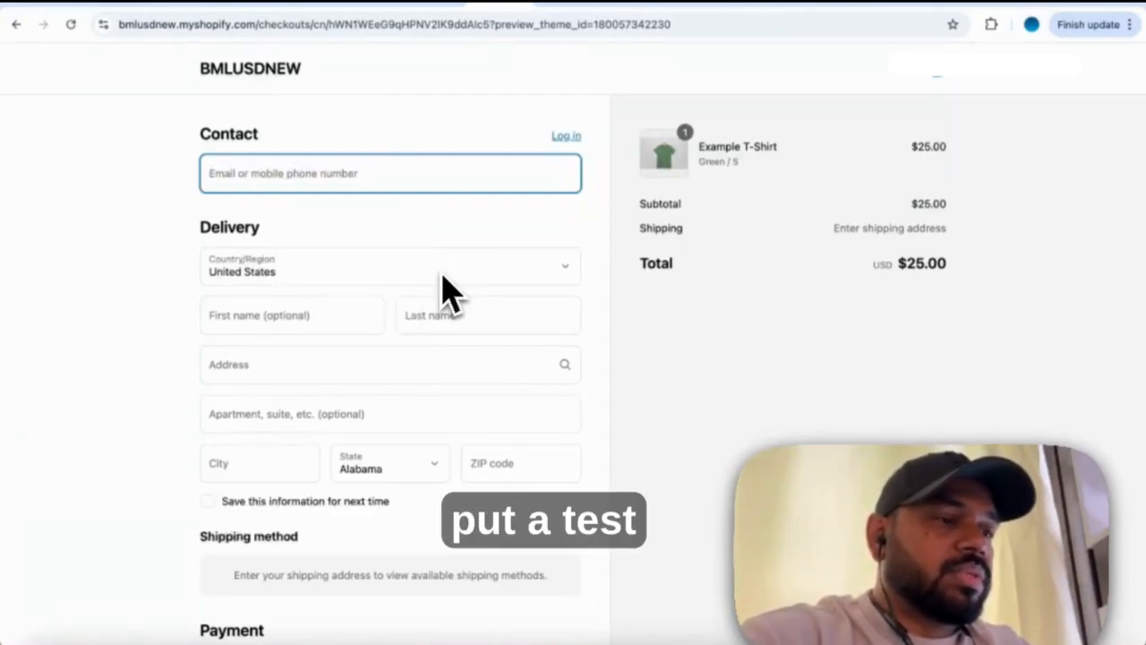
type("EST")
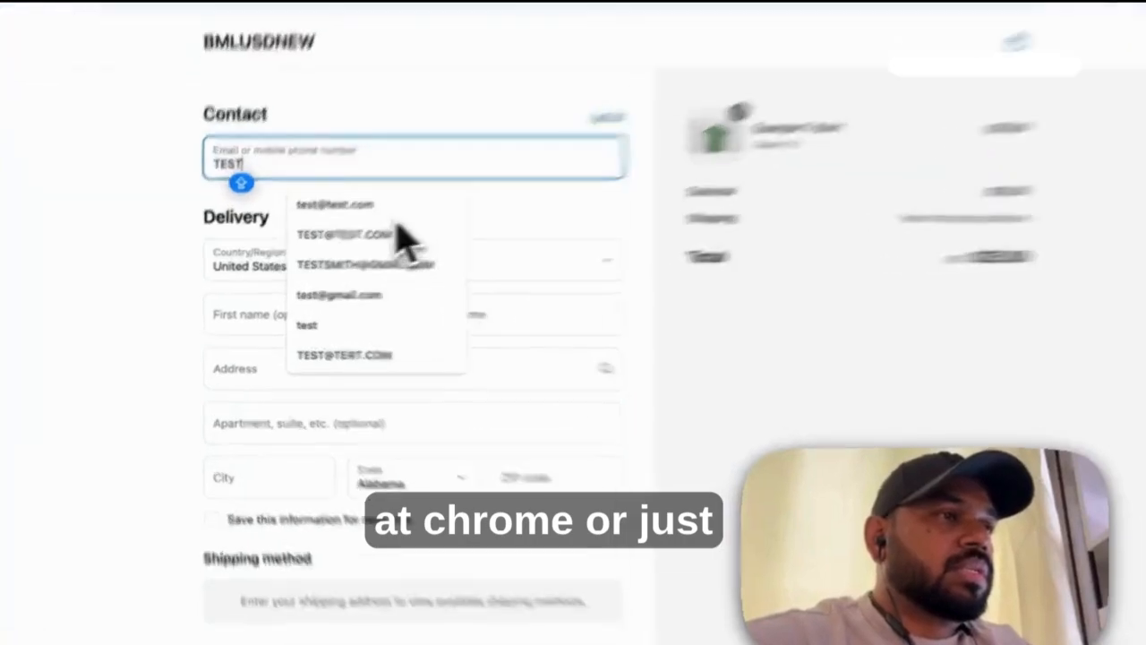
left_click(341, 217)
left_click(287, 318)
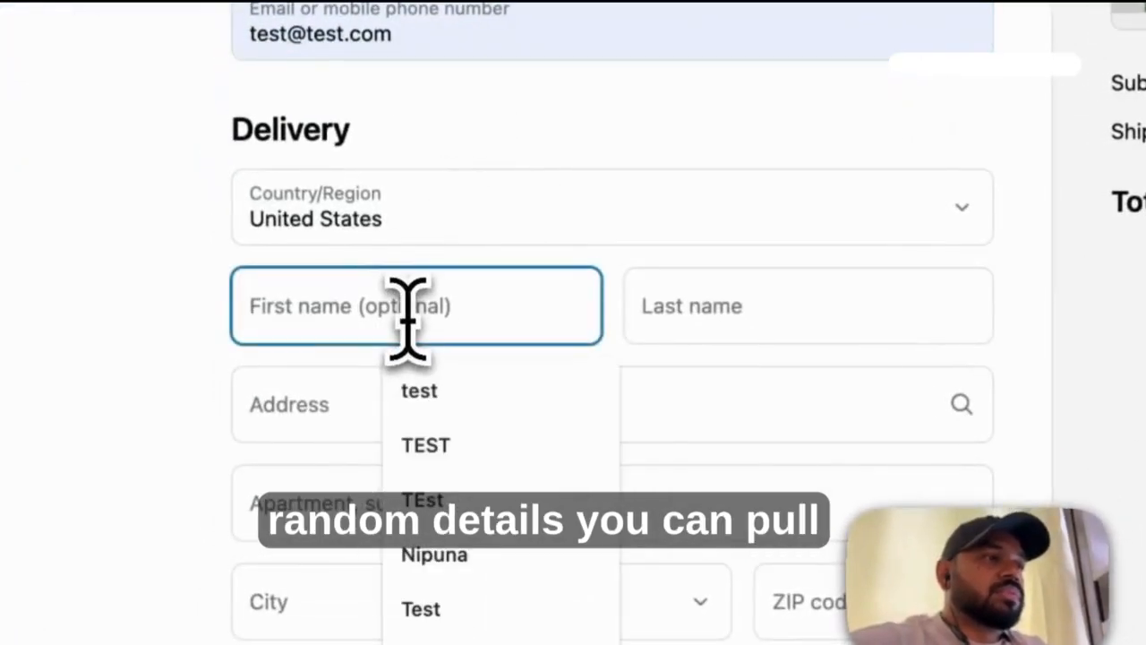
type("TEST")
left_click(839, 320)
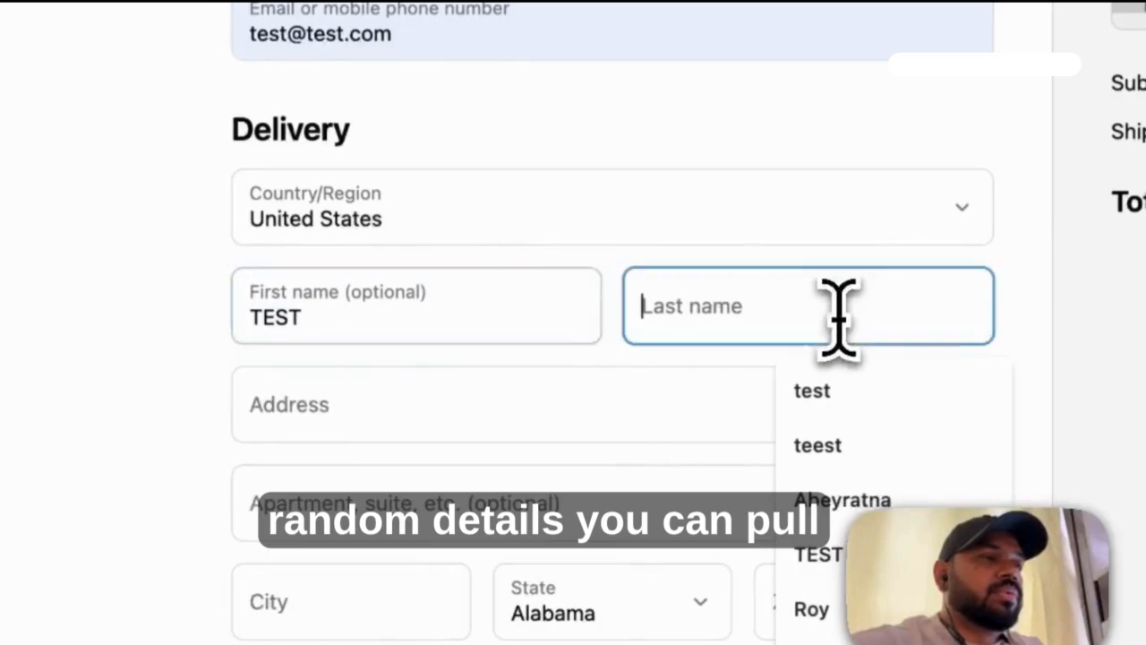
type("TEST")
Step: Search the delivery address for TEST, accept the suggested Ohio address, and review the shipping and payment sections
left_click(315, 405)
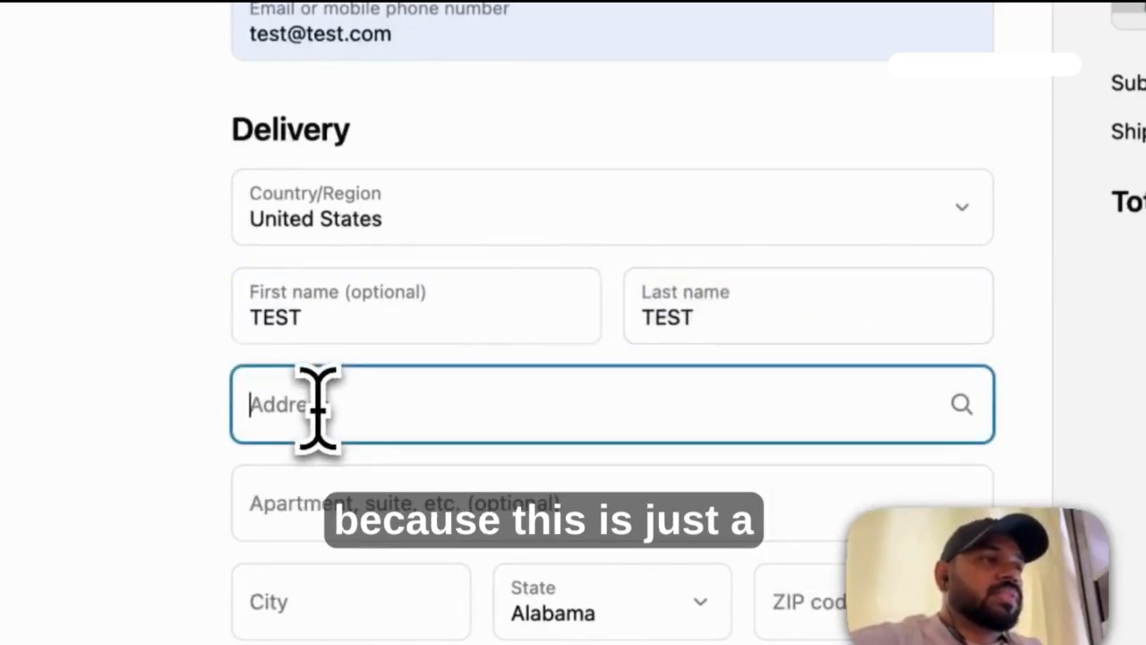
type("TEST")
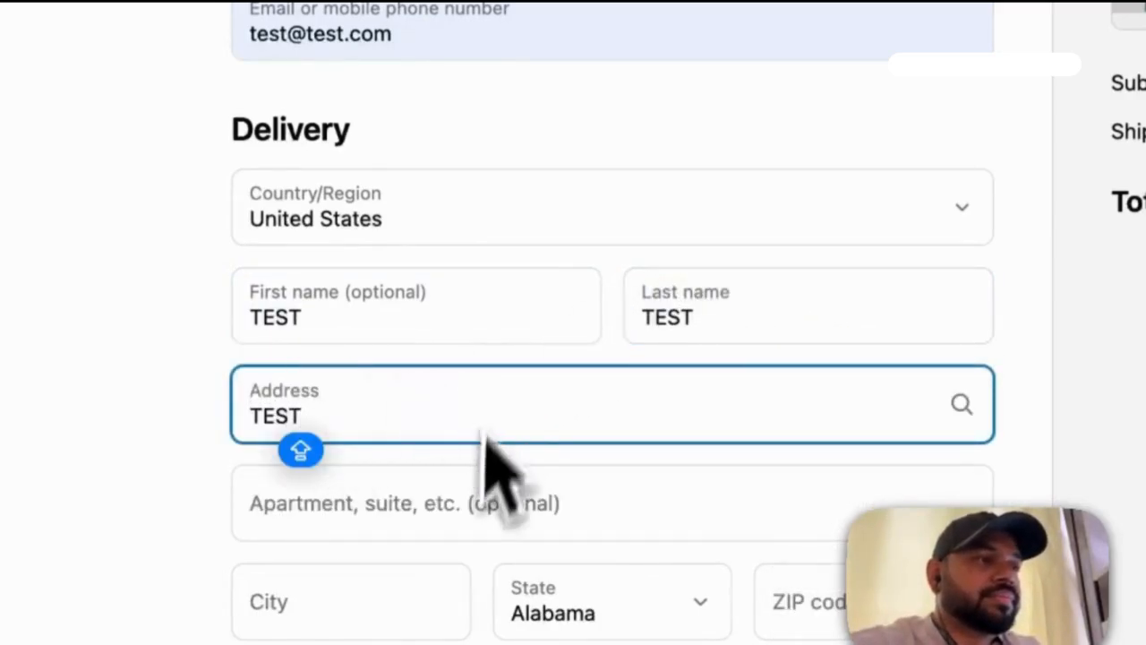
scroll(624, 480, "down", 2)
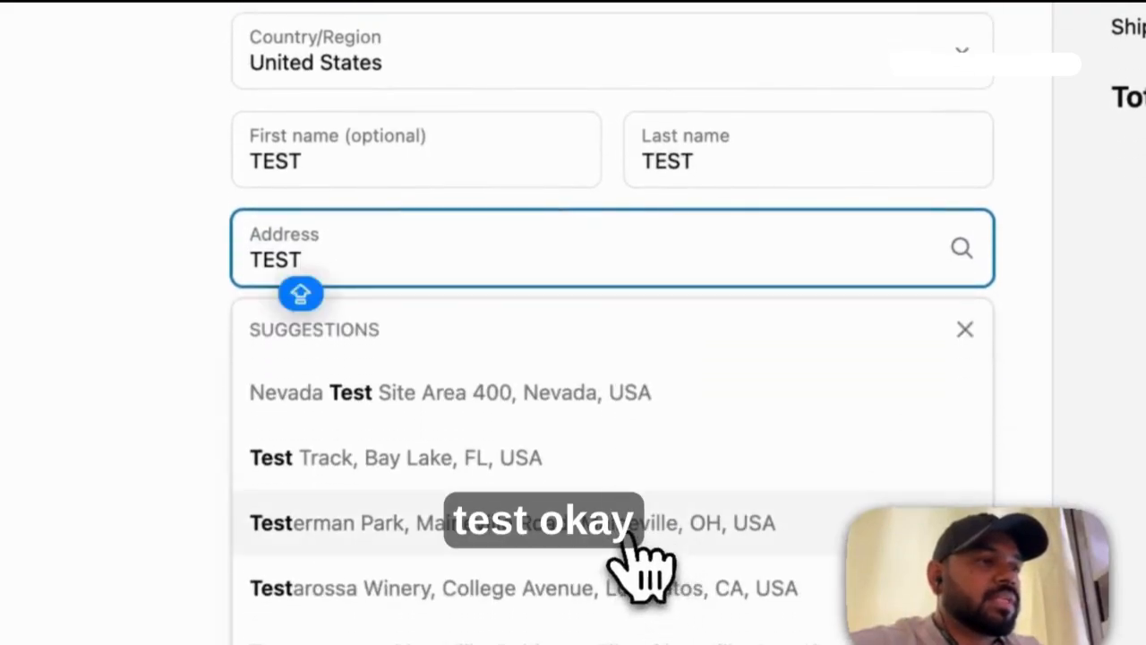
left_click(641, 527)
scroll(483, 336, "down", 1)
scroll(497, 358, "down", 2)
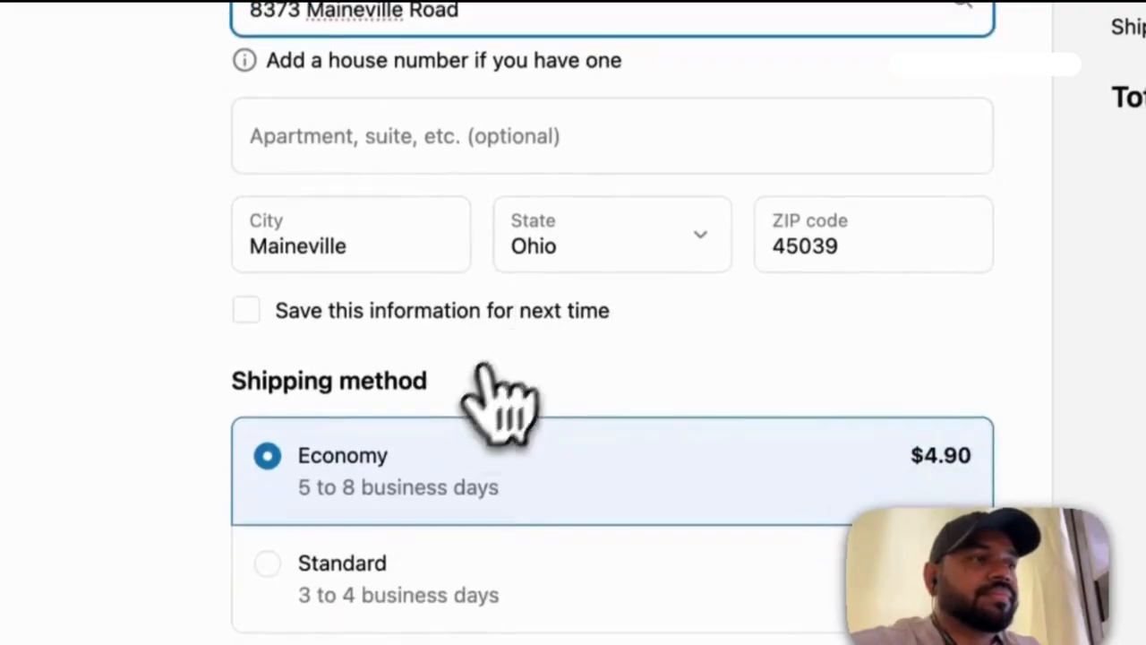
scroll(475, 336, "down", 3)
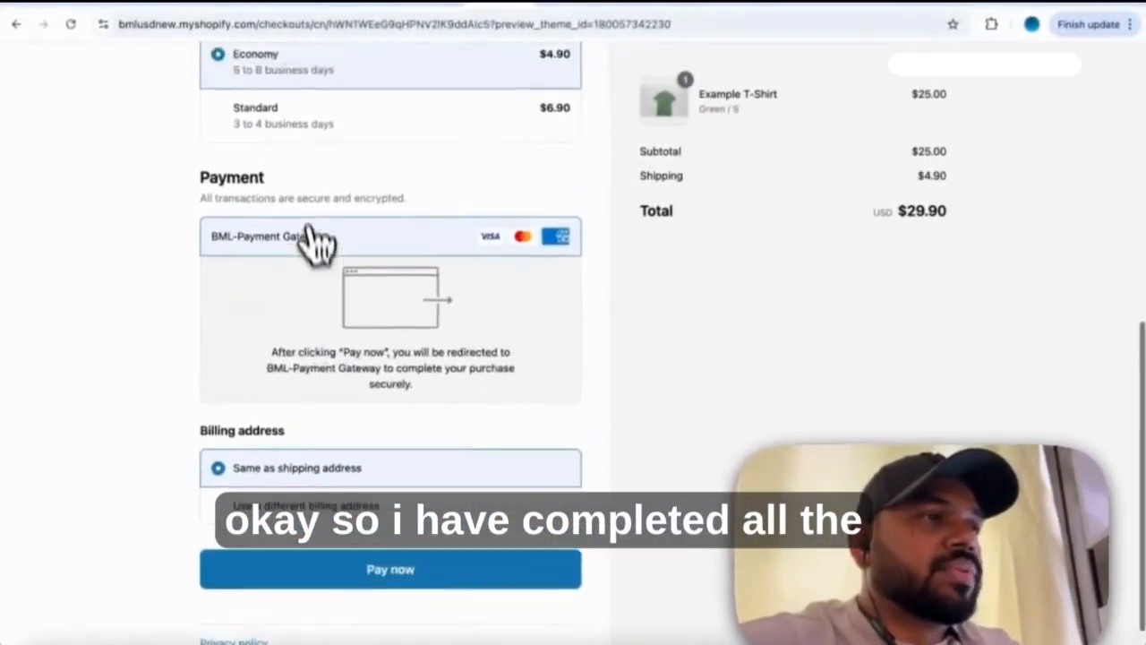
Step: Compare the currency of the checkout order total with the CartDNA BML application's currency in the Bank of Maldives Connect portal
scroll(314, 237, "up", 6)
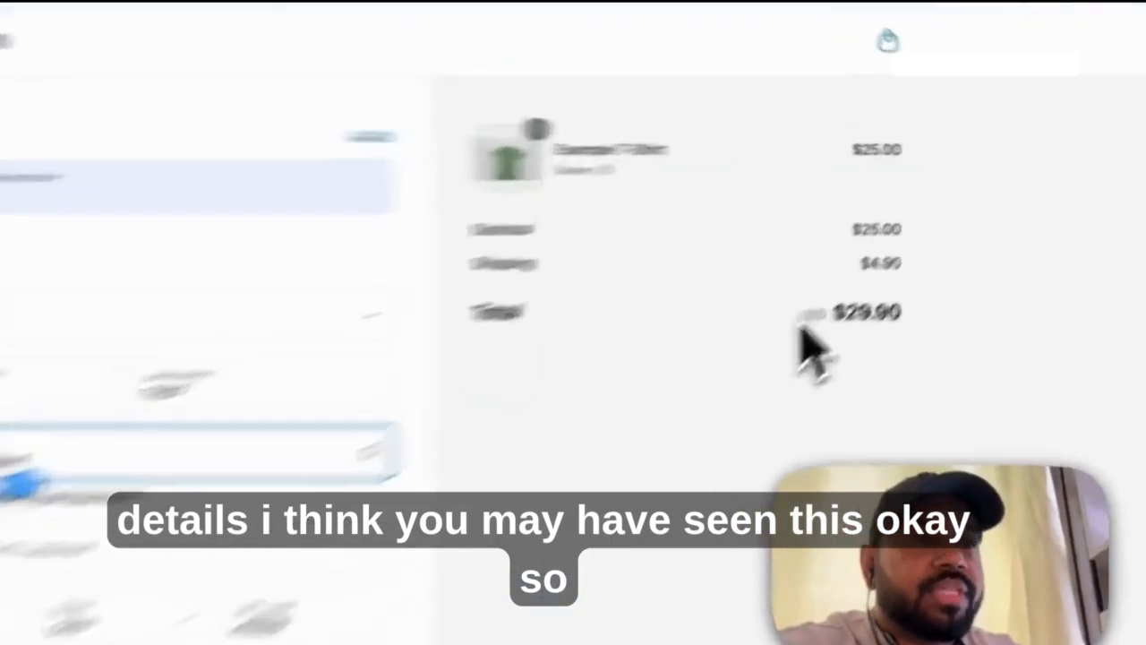
left_click_drag(872, 265, 962, 264)
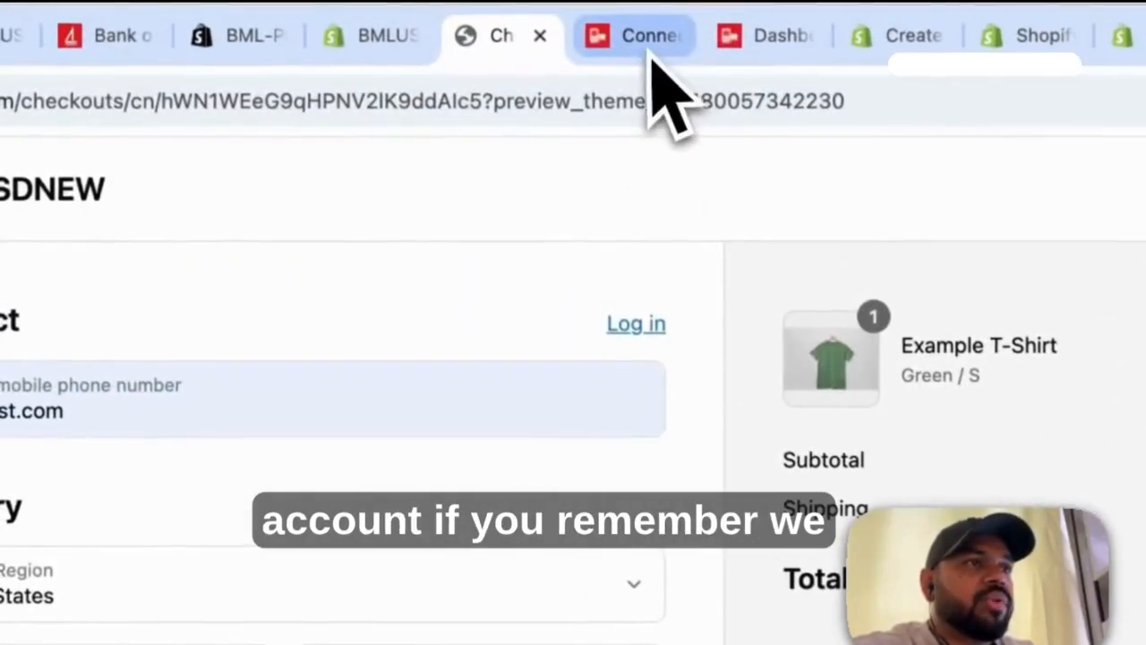
left_click(640, 45)
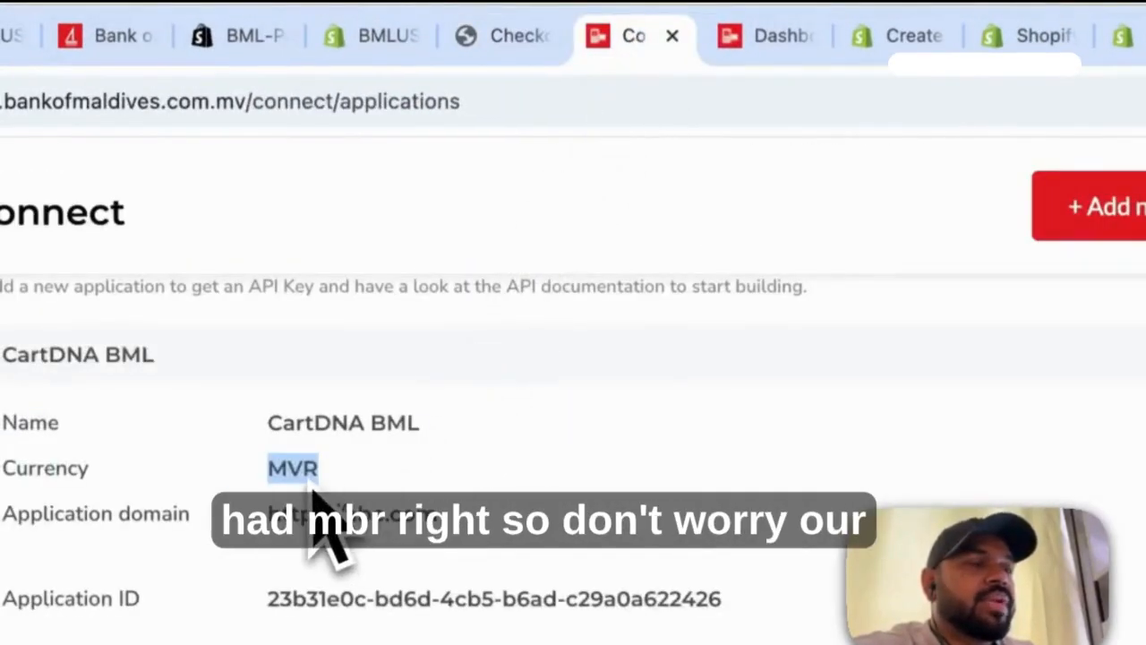
left_click(517, 43)
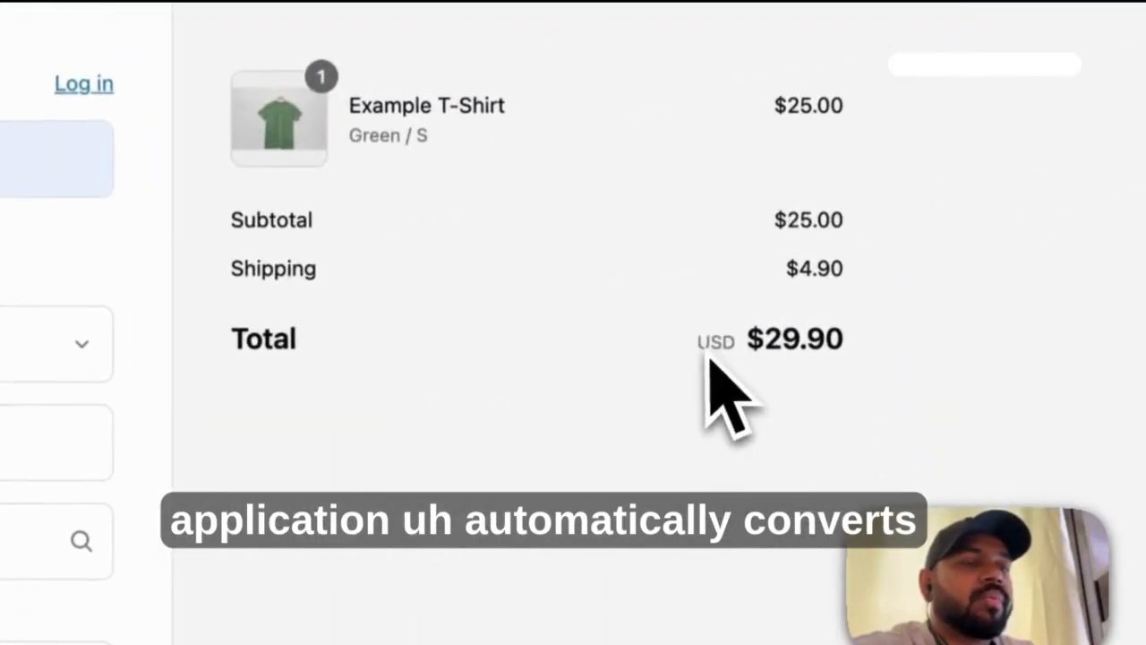
left_click_drag(704, 346, 809, 338)
left_click(730, 439)
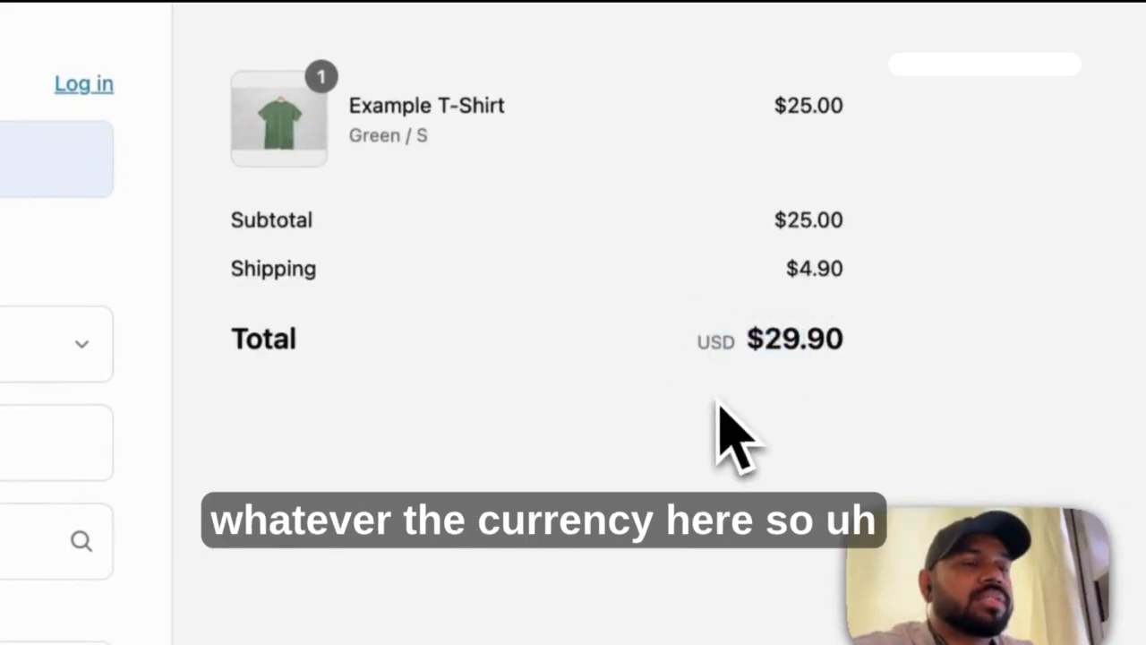
left_click_drag(701, 347, 865, 385)
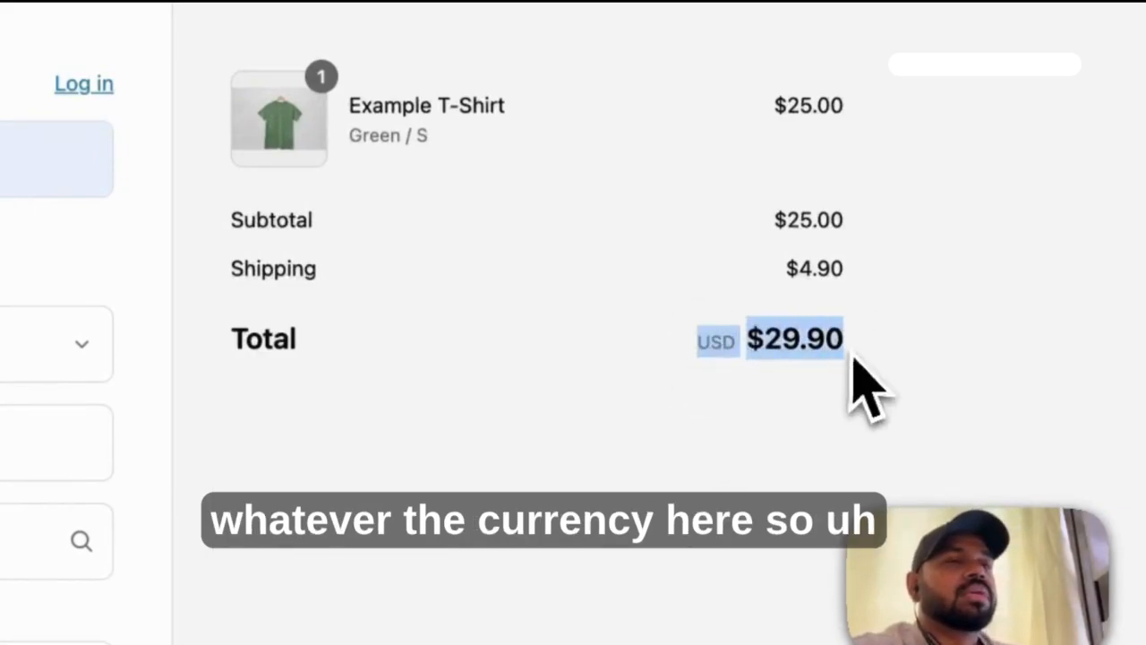
left_click(670, 484)
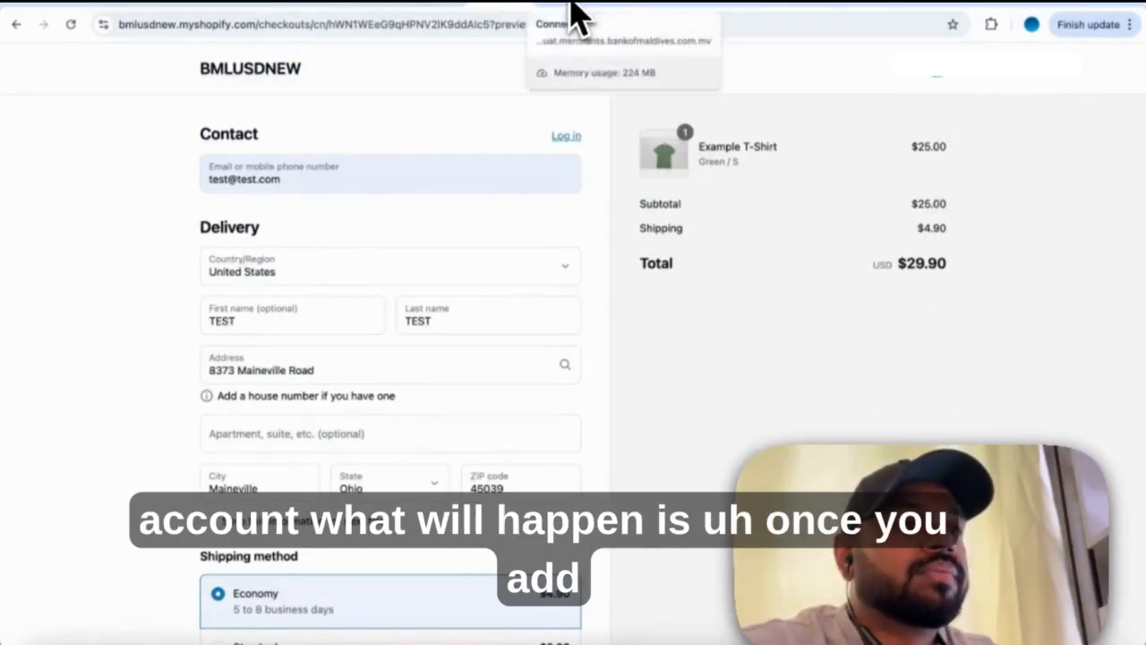
Step: Recheck the Connect application's currency, and examine the amount and currency of the checkout order total
left_click(574, 5)
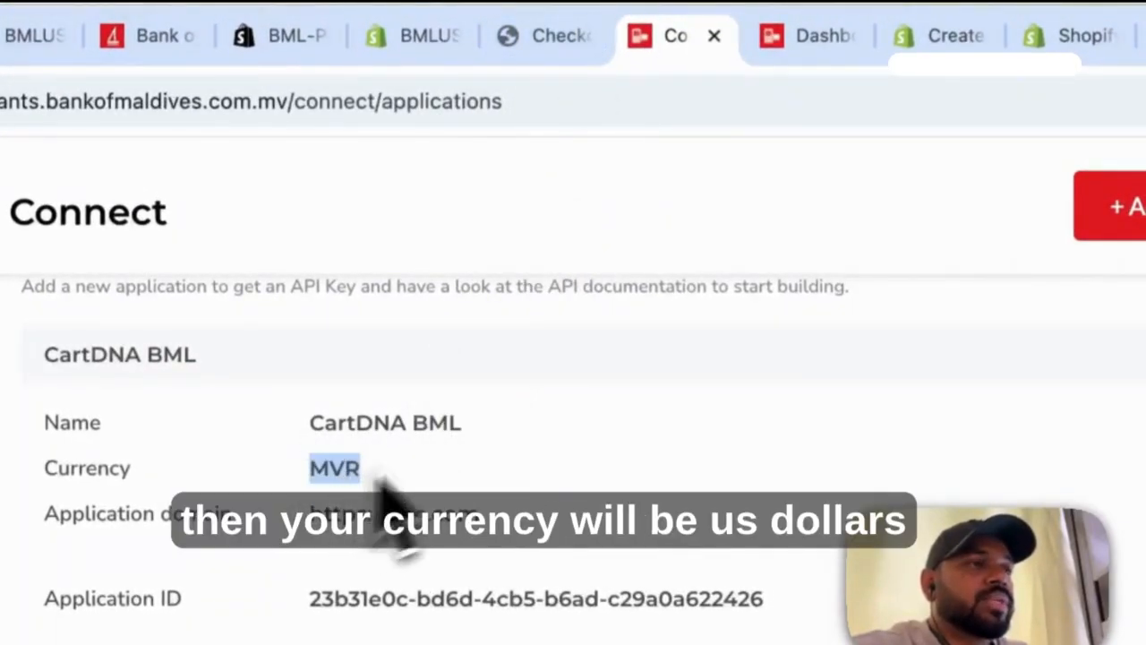
left_click(573, 47)
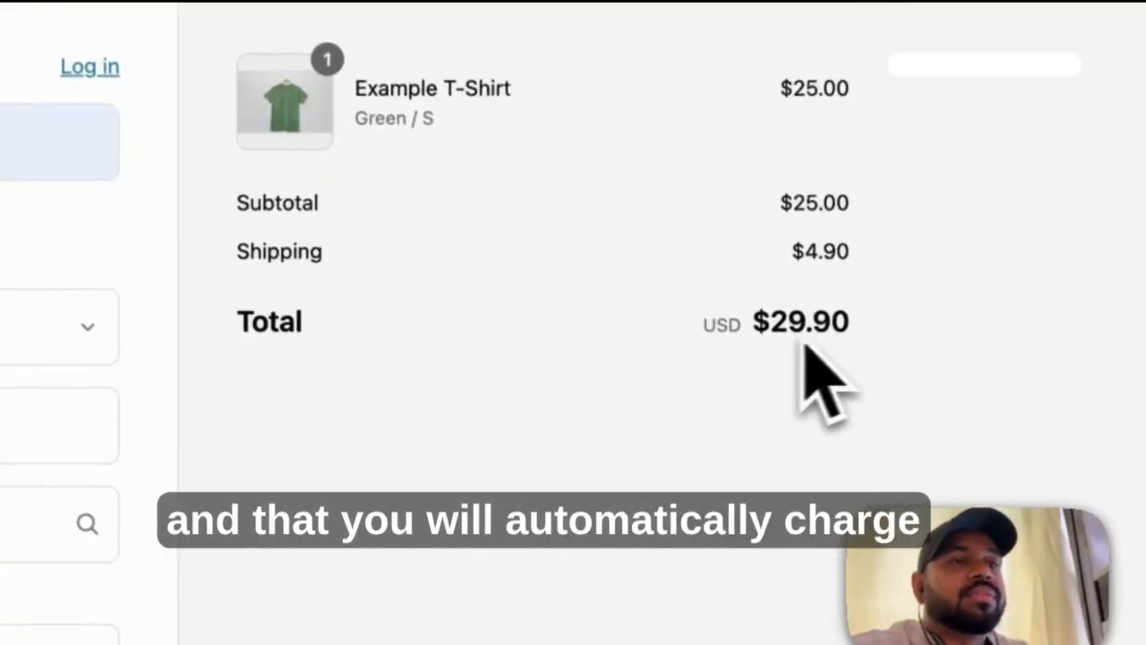
mouse_move(714, 327)
left_mouse_down()
mouse_move(801, 326)
mouse_move(846, 353)
mouse_move(712, 327)
left_mouse_up()
left_click(825, 354)
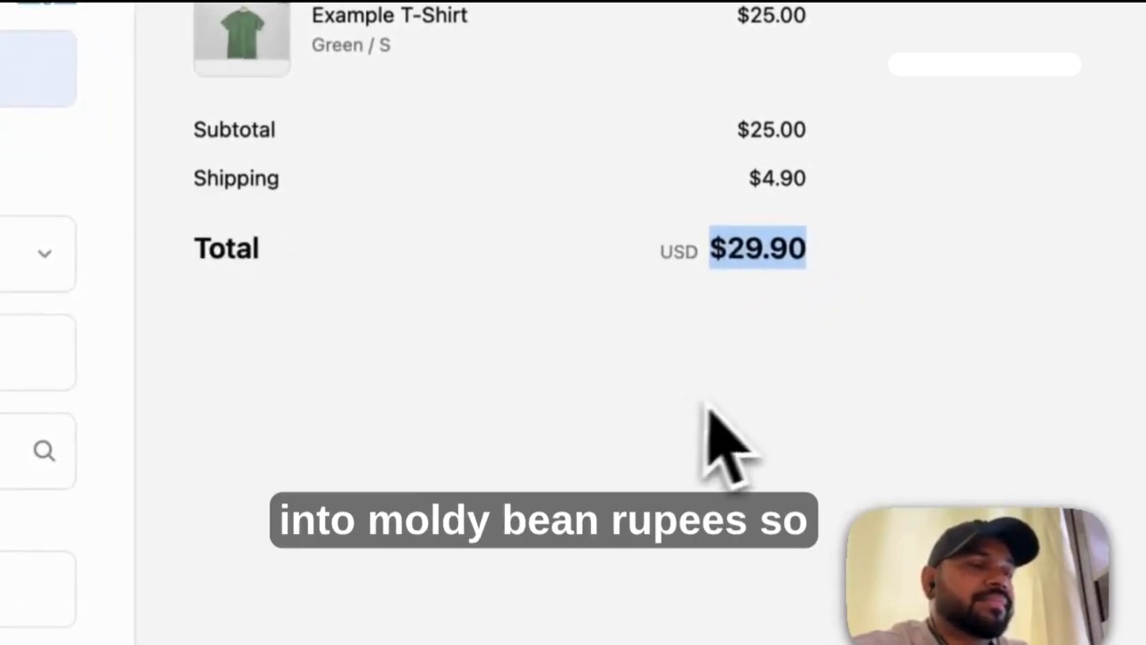
left_click(735, 367)
scroll(359, 448, "down", 2)
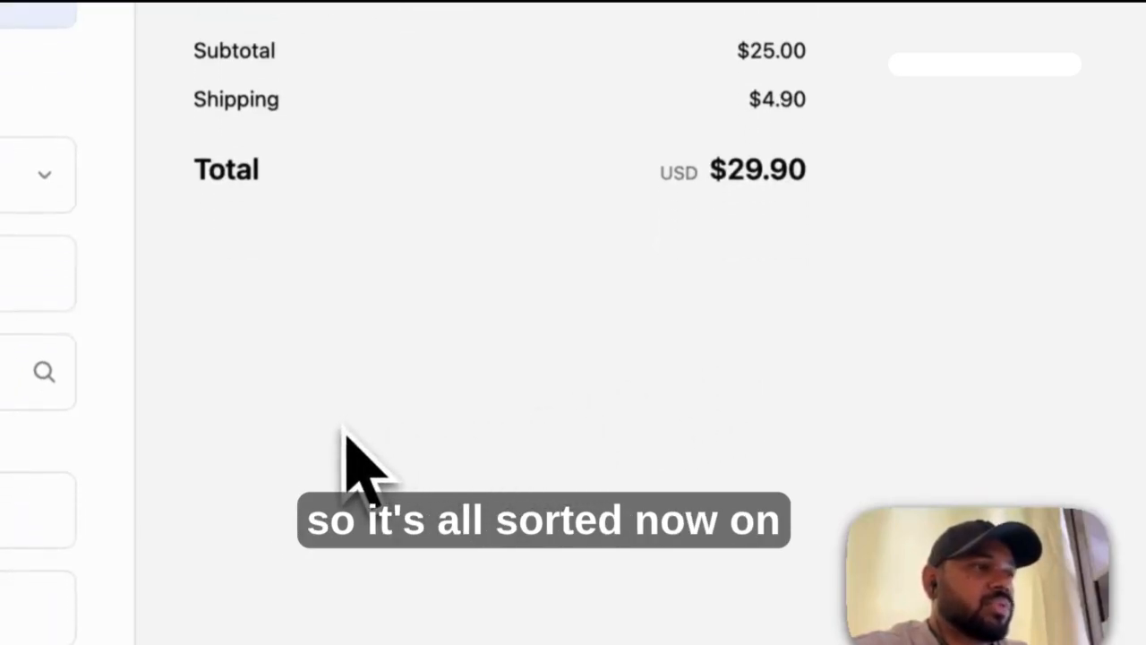
scroll(342, 433, "up", 3)
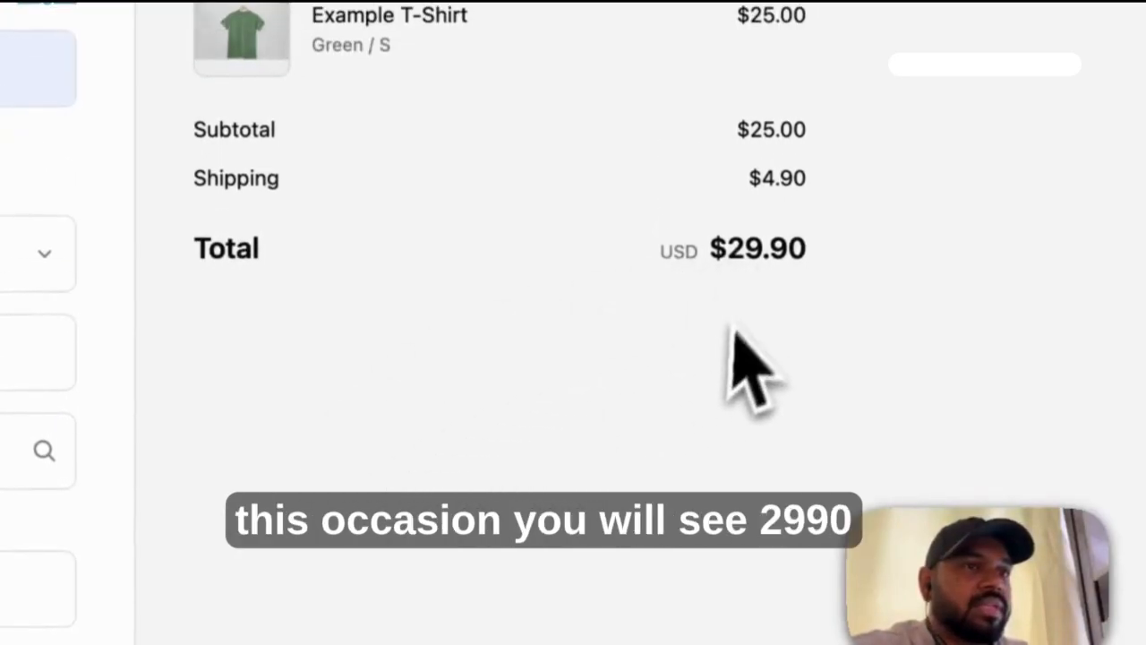
double_click(780, 250)
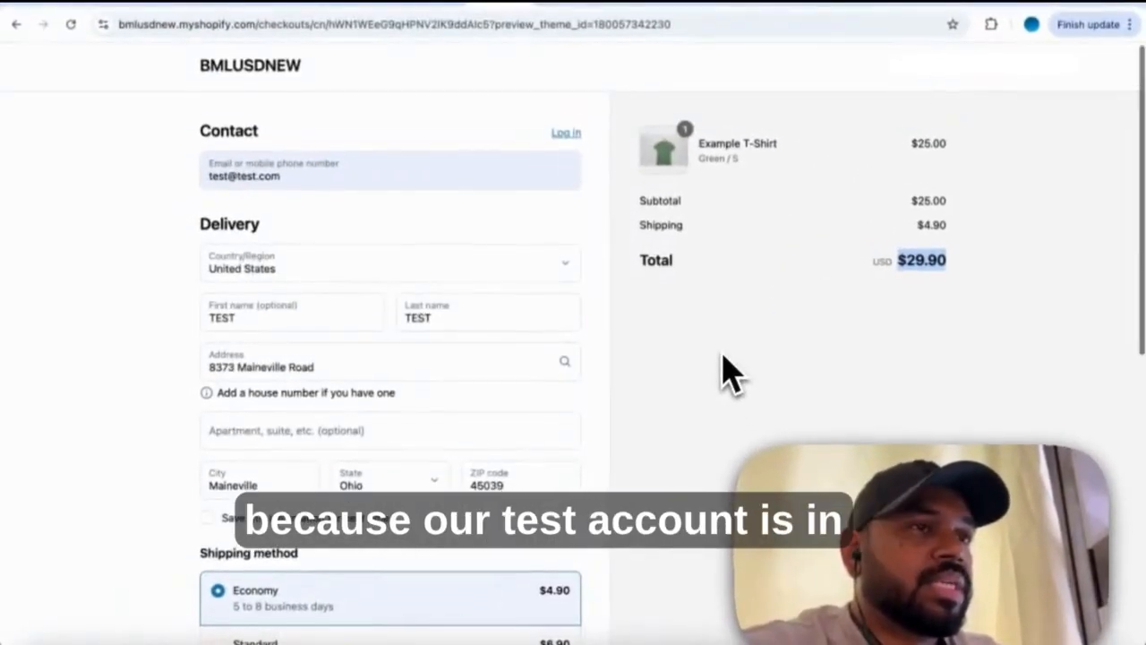
Step: Submit the checkout order for payment through BML-Payment Gateway, with the billing address same as the shipping address
scroll(357, 440, "down", 1)
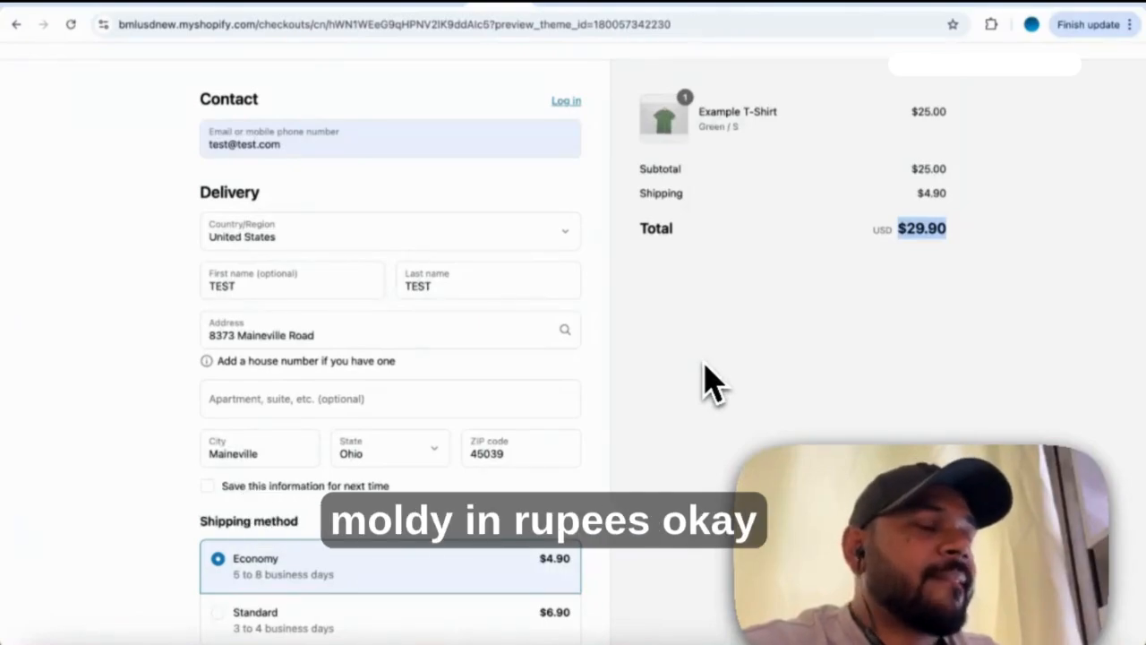
scroll(385, 396, "down", 6)
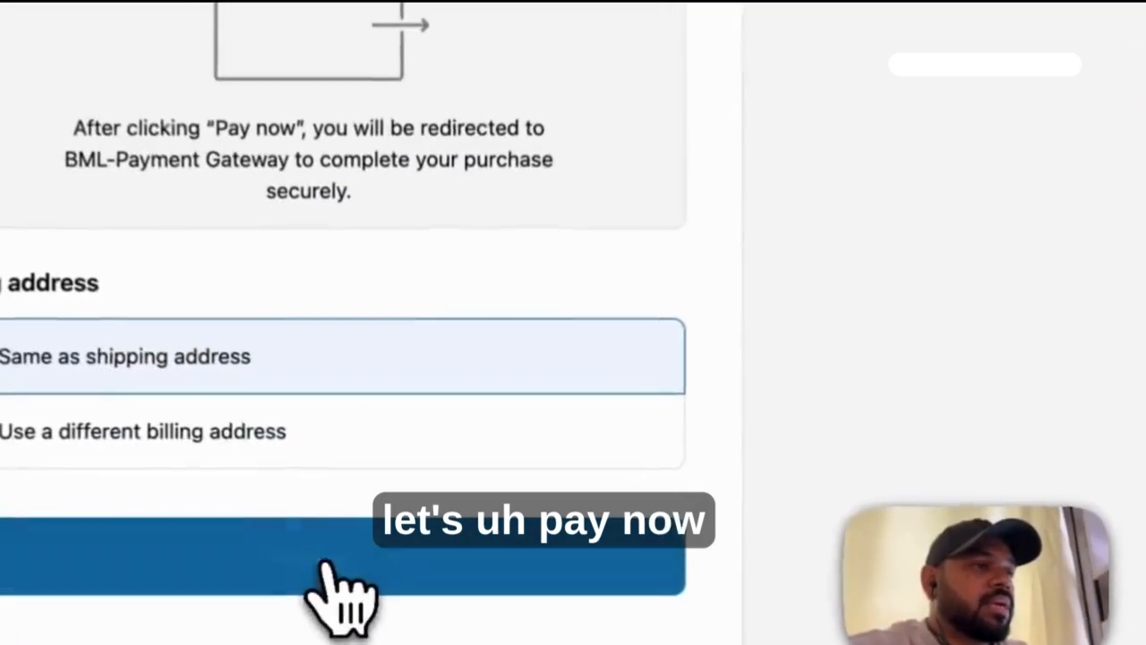
left_click(324, 566)
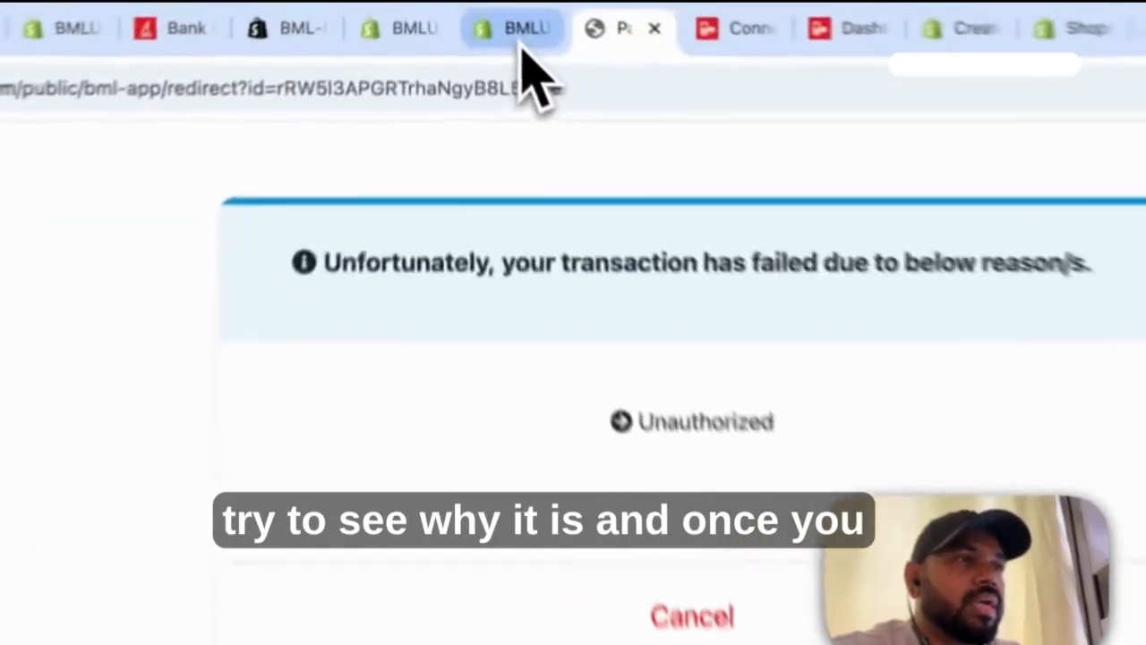
Step: Open the Shopify store's payment settings and locate BML-Payment Gateway among the supported payment methods
left_click(481, 1)
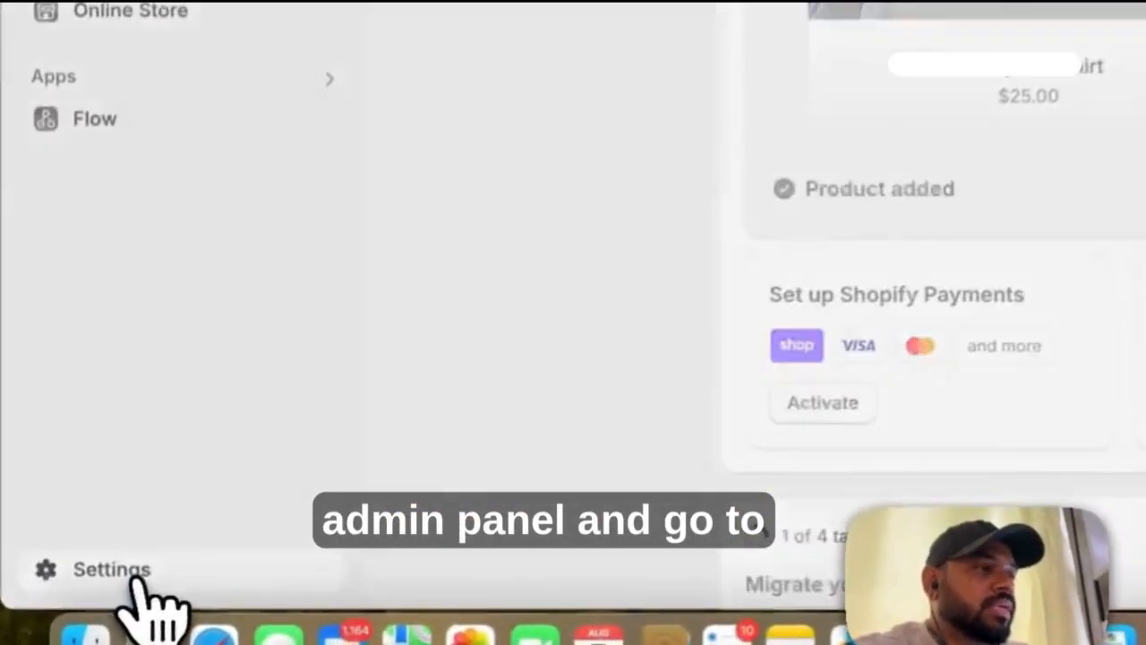
left_click(49, 628)
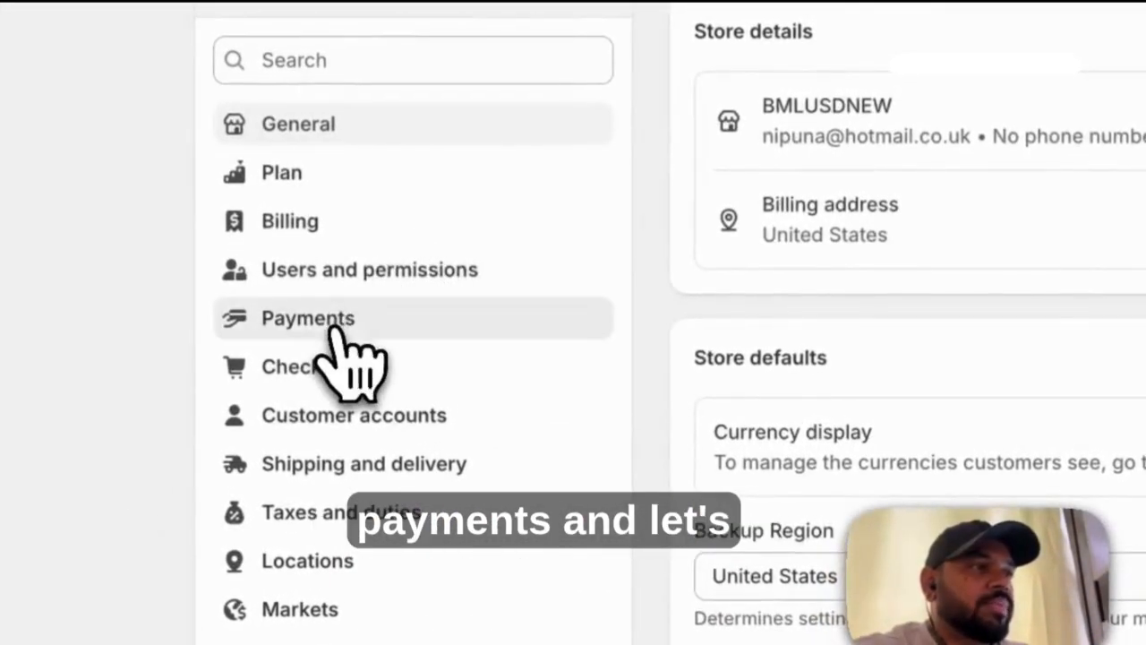
left_click(333, 324)
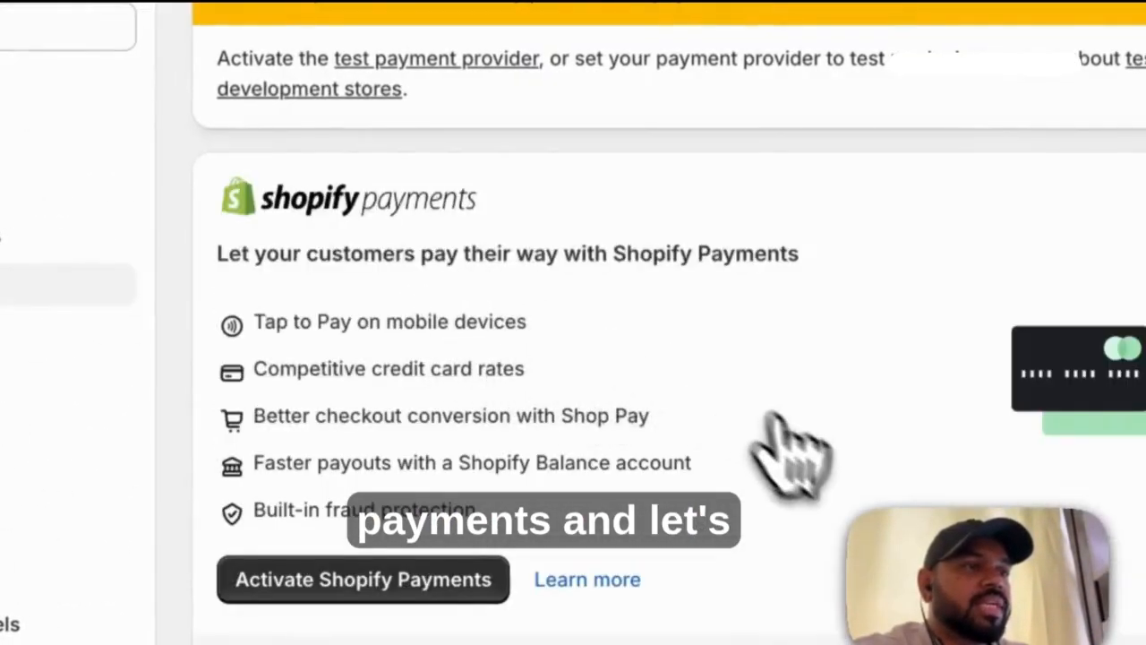
scroll(820, 479, "down", 5)
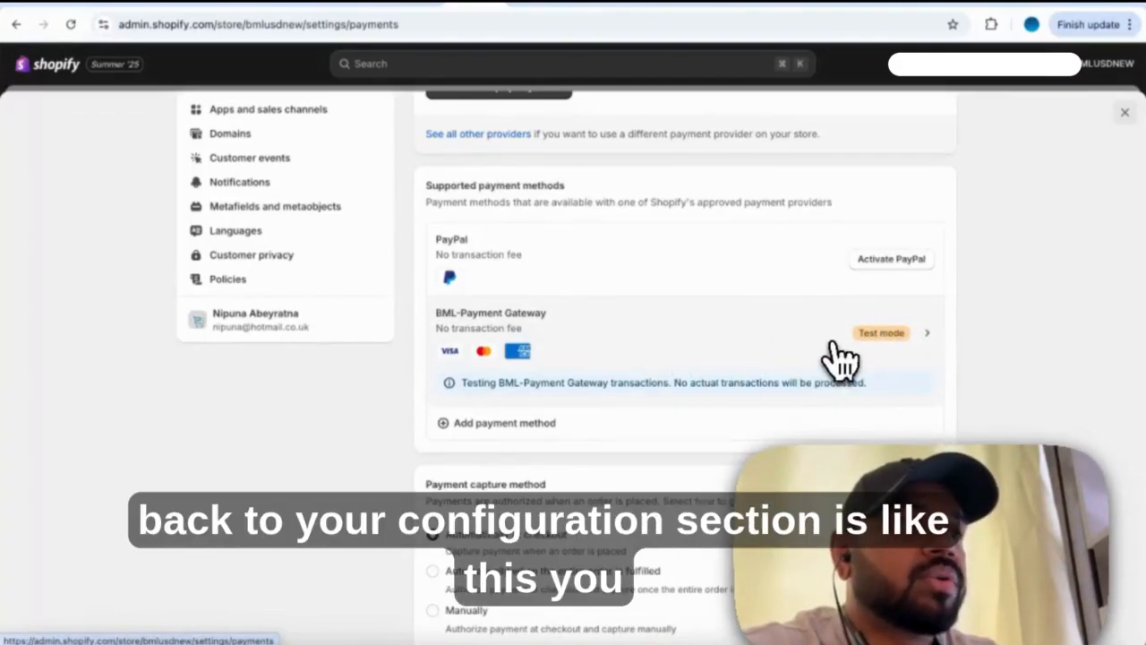
scroll(839, 358, "up", 1)
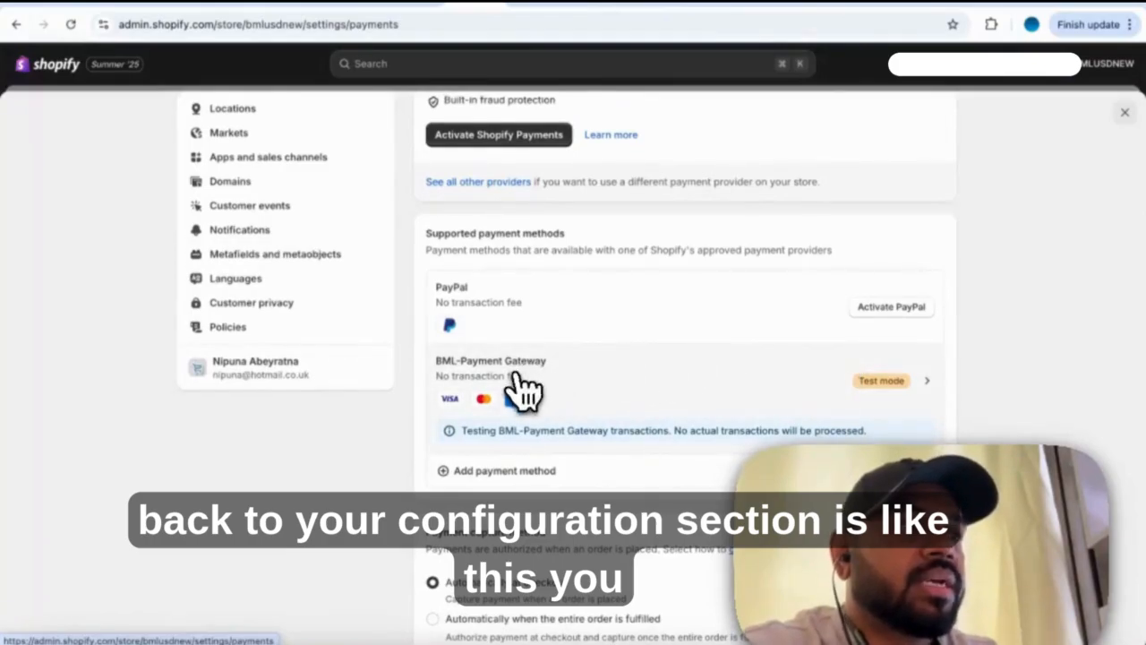
scroll(451, 332, "up", 3)
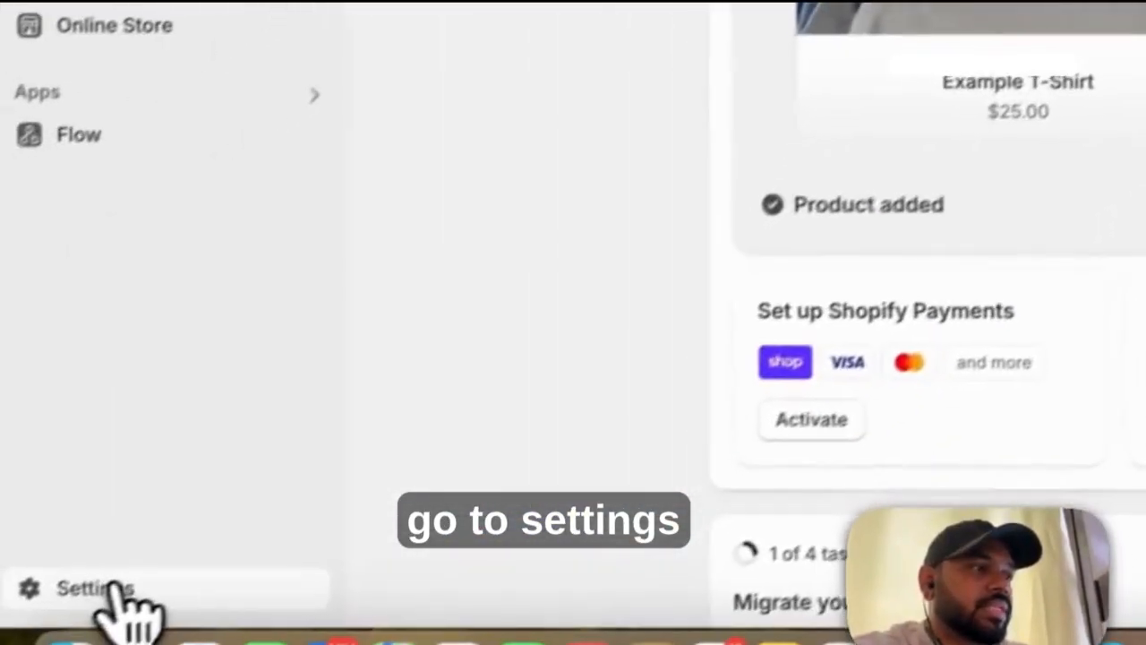
Step: Open BML-Payment Gateway from the store's payment settings and go to its management page on CartDNA
left_click(111, 593)
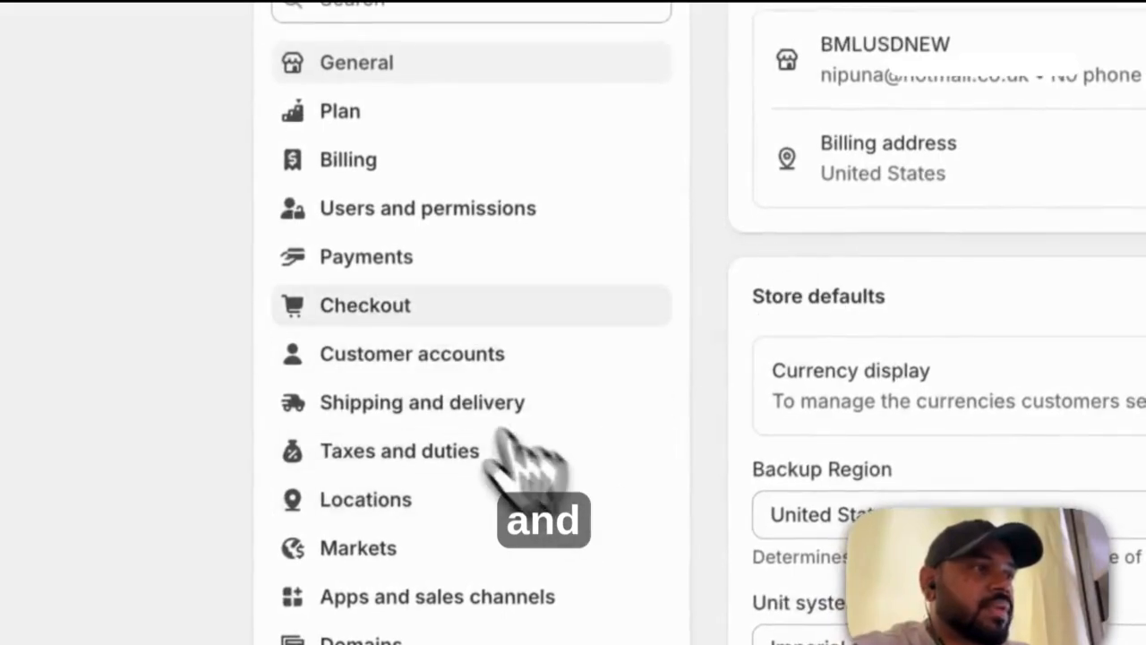
left_click(399, 260)
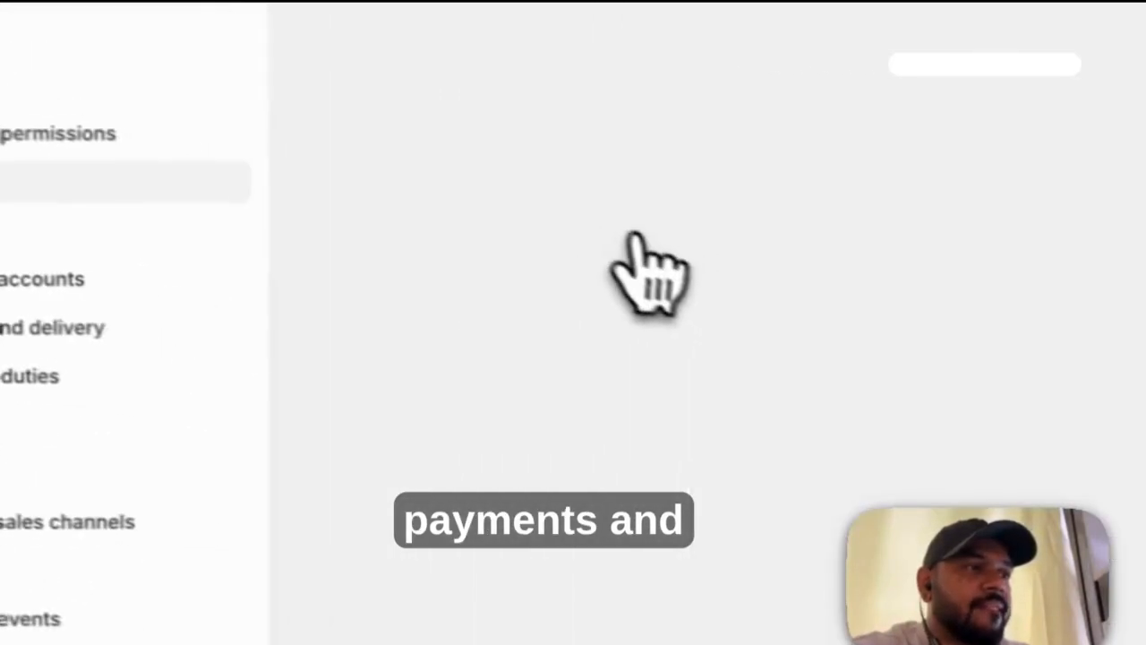
scroll(704, 397, "down", 6)
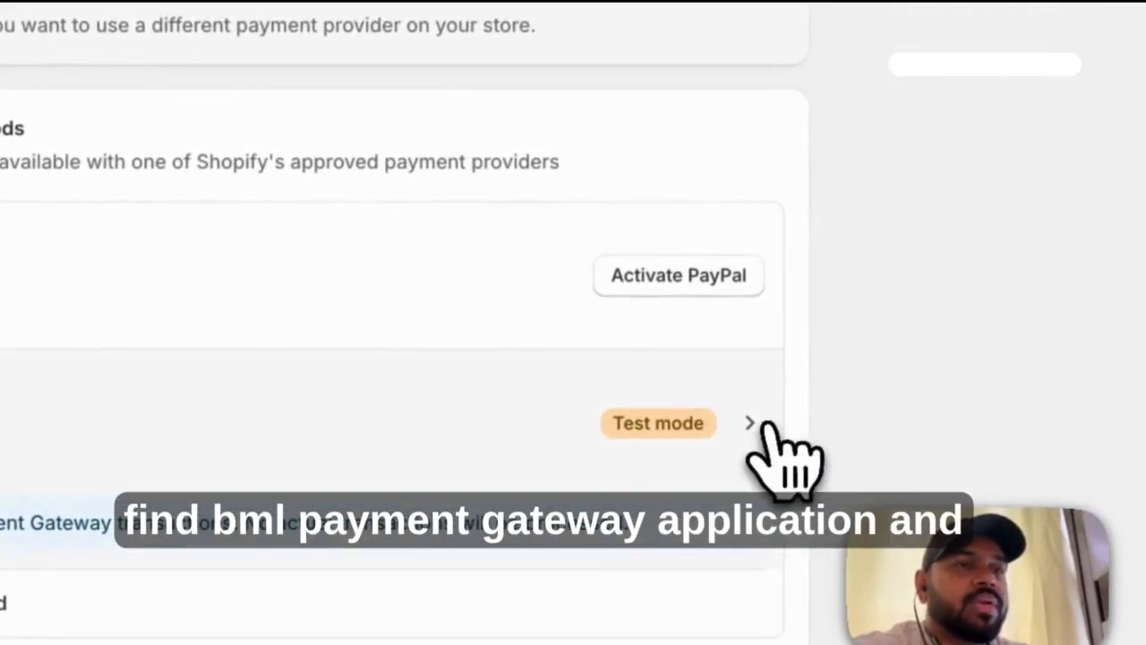
left_click(769, 423)
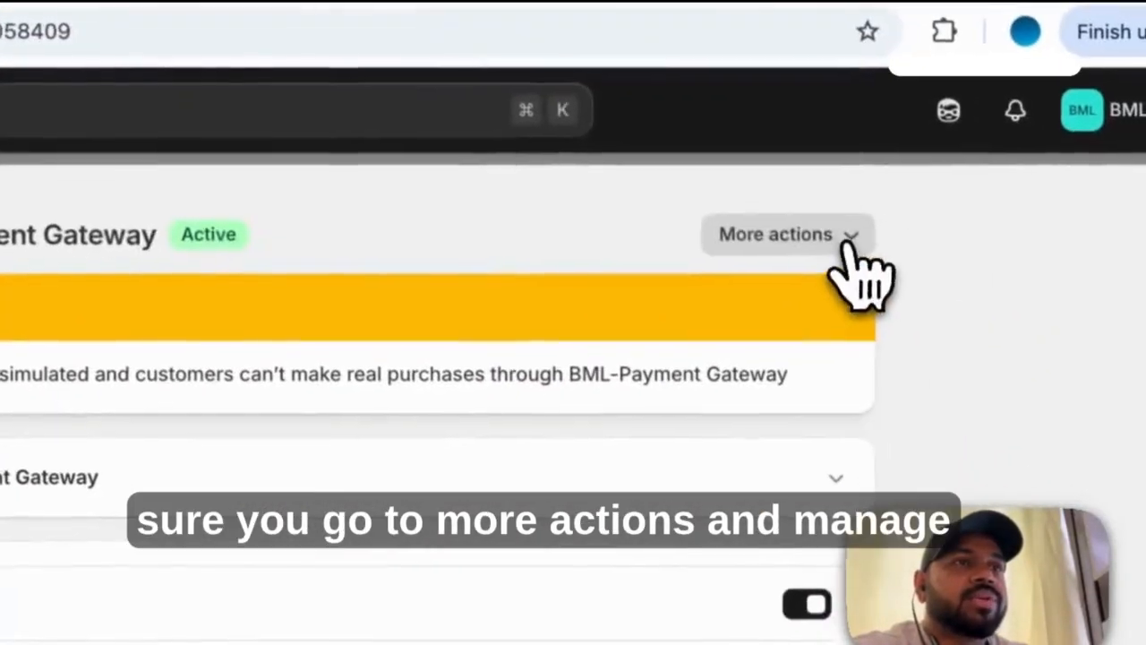
left_click(849, 242)
left_click(793, 350)
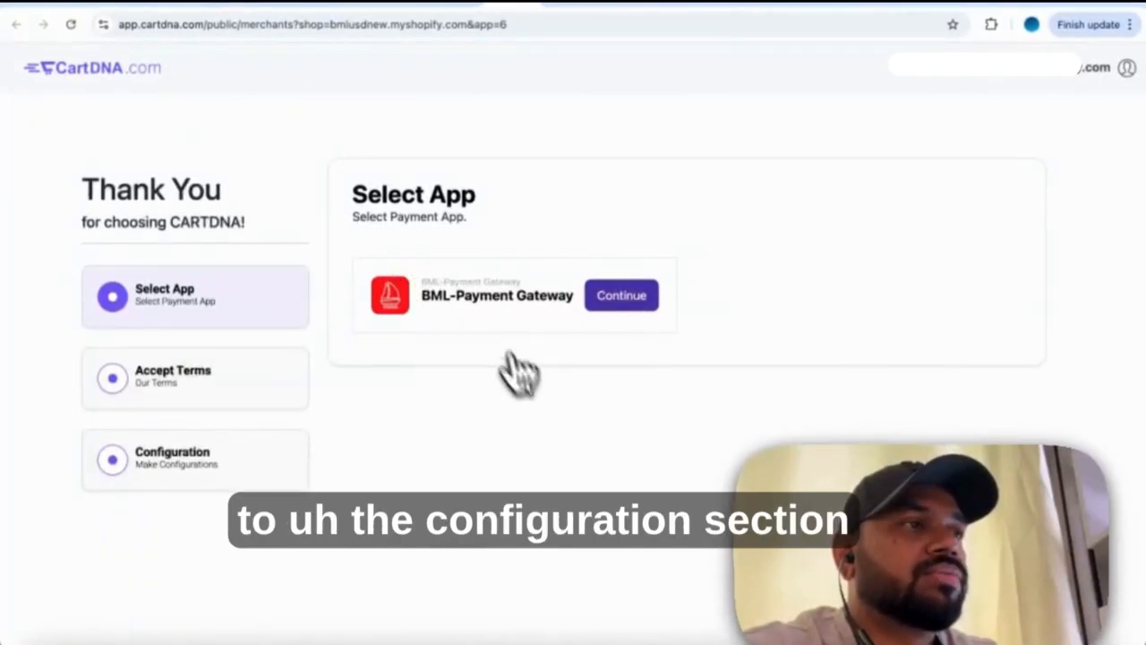
Step: Continue with BML-Payment Gateway, accept the CartDNA terms, and review the test-mode configuration
left_click(621, 295)
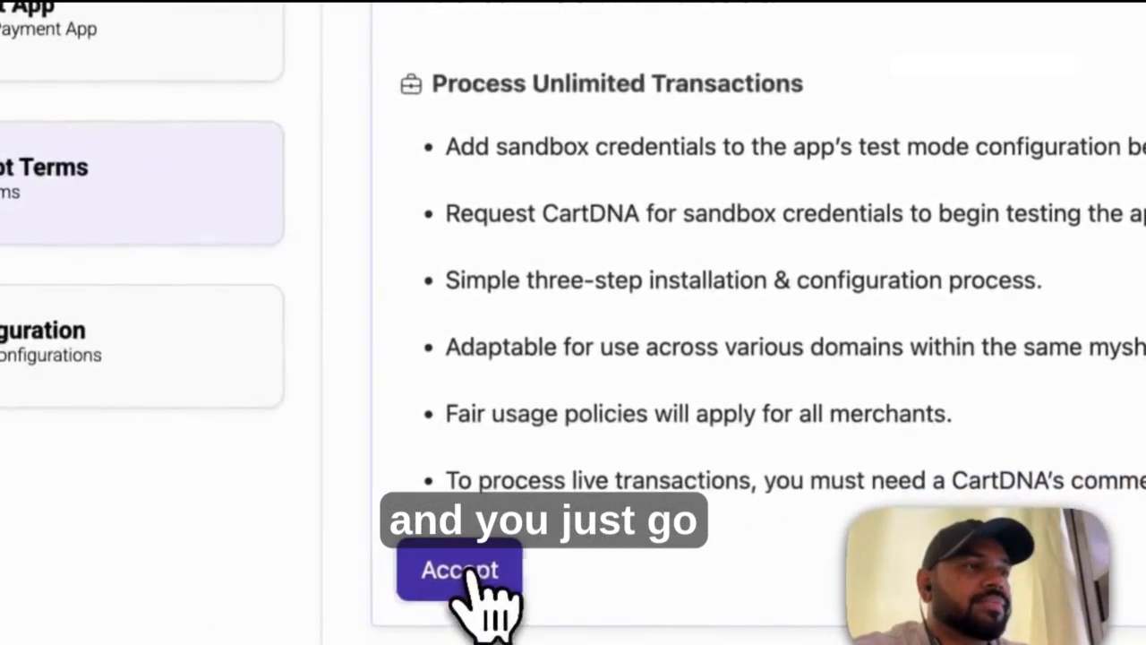
left_click(300, 618)
scroll(707, 327, "down", 5)
scroll(728, 296, "up", 5)
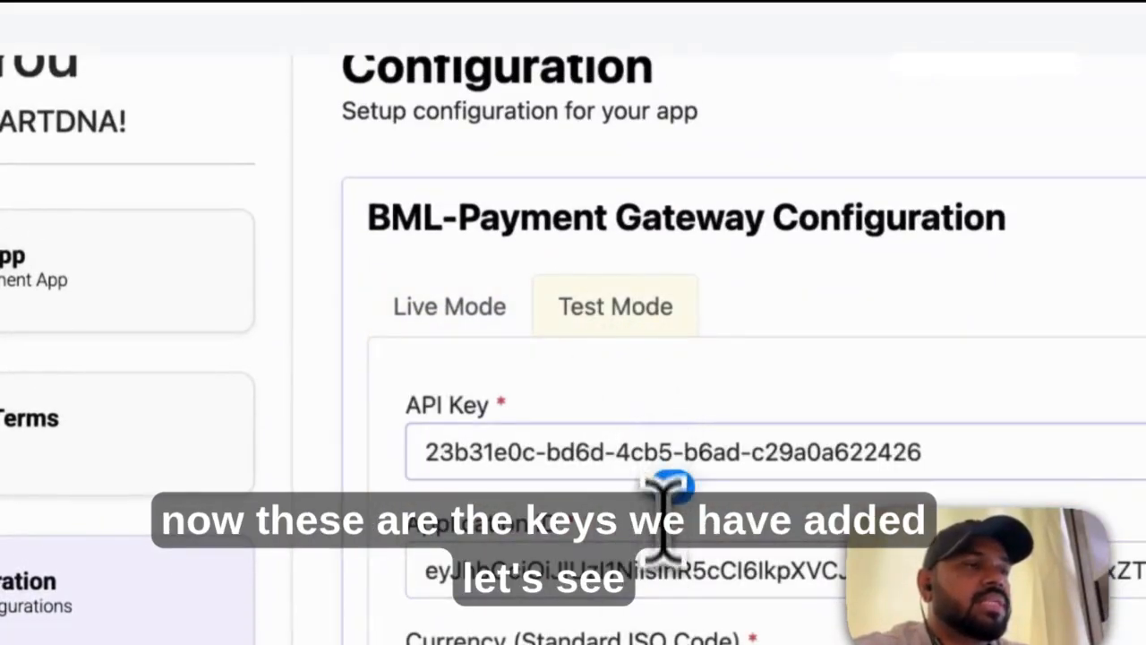
Step: Check the CartDNA BML application's Application ID in the Connect portal against the gateway's test-mode credentials
left_click(721, 49)
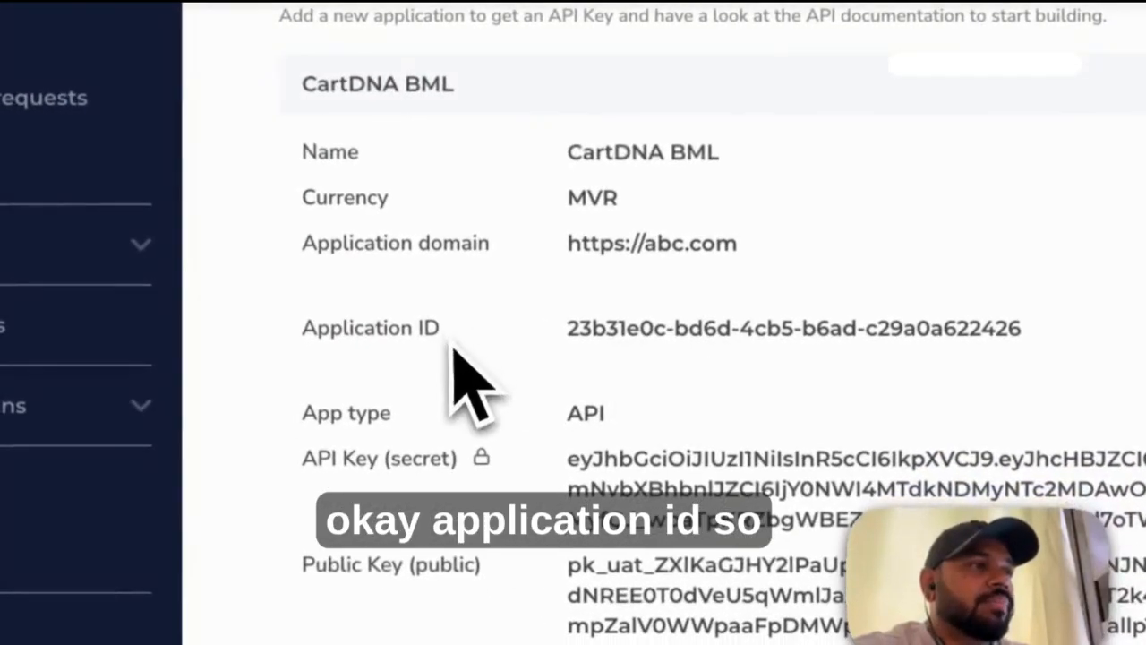
left_click_drag(450, 349, 287, 331)
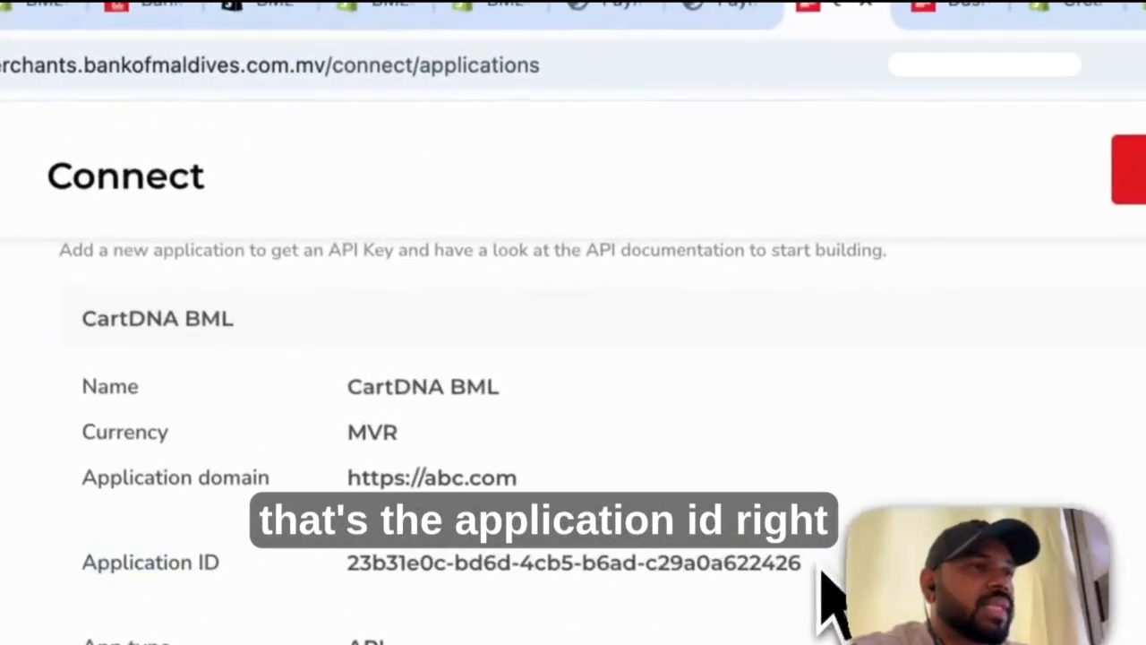
left_click_drag(1023, 328, 625, 329)
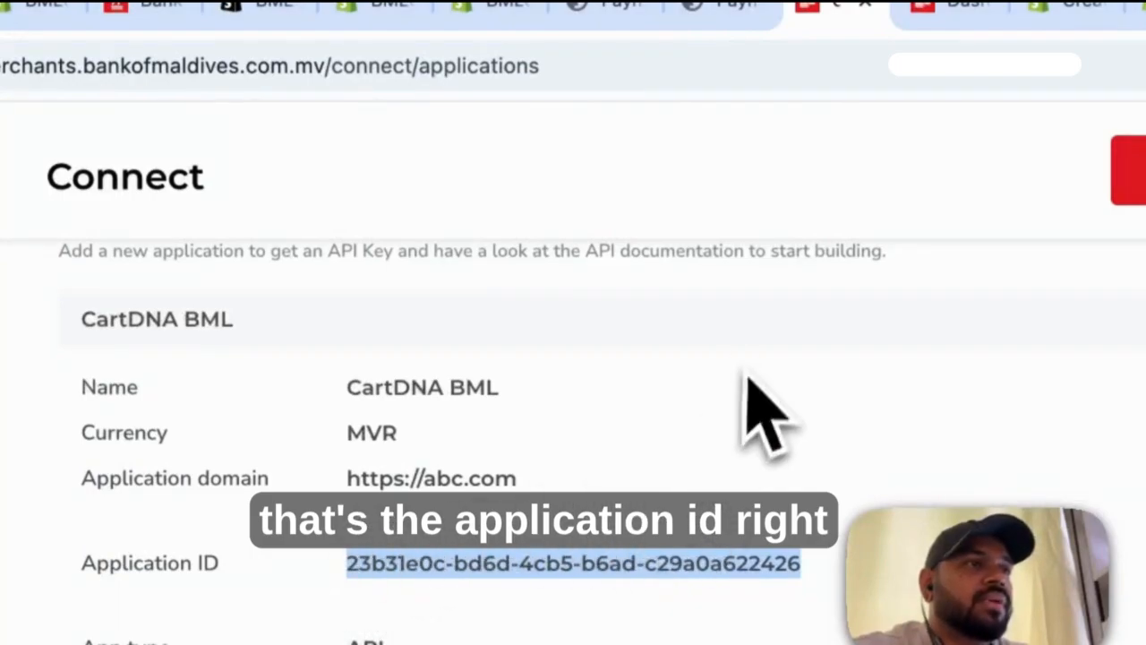
left_click(730, 11)
left_click(626, 12)
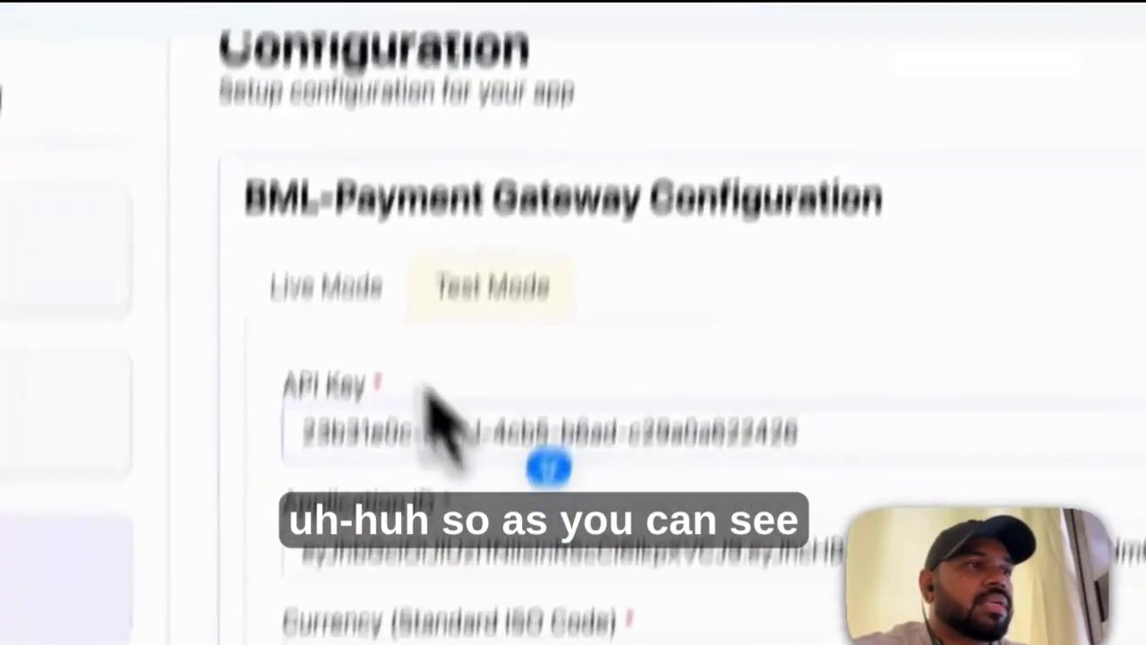
Step: Clear the incorrect value from the test-mode Application ID field, along with the card number pasted in by mistake
left_click(312, 644)
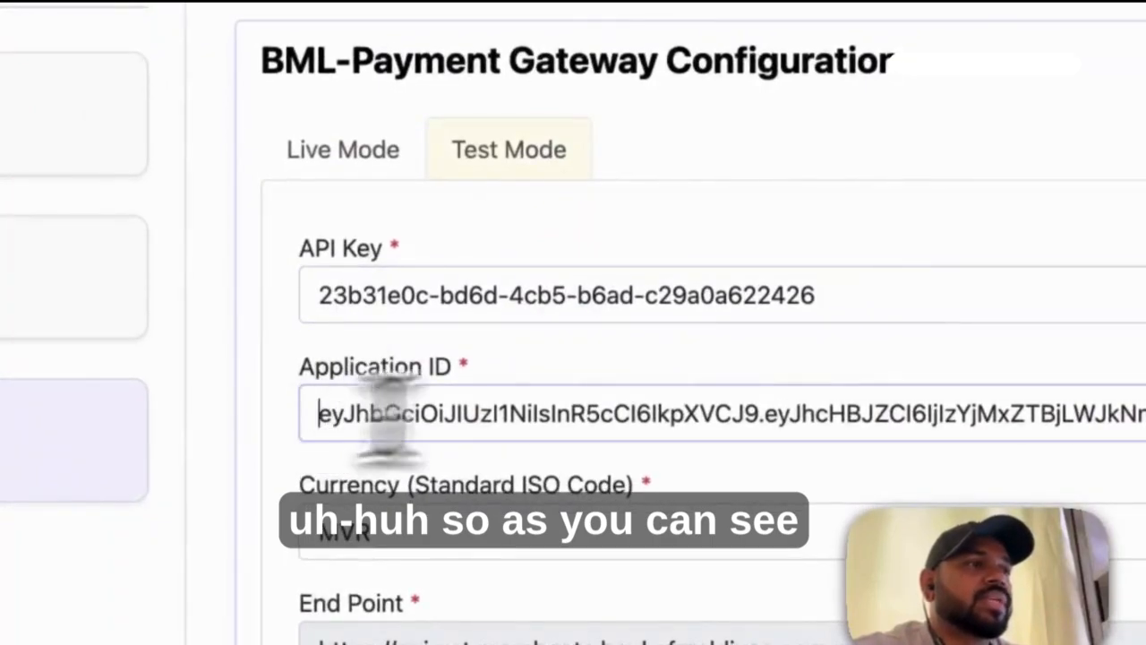
key("ctrl+a")
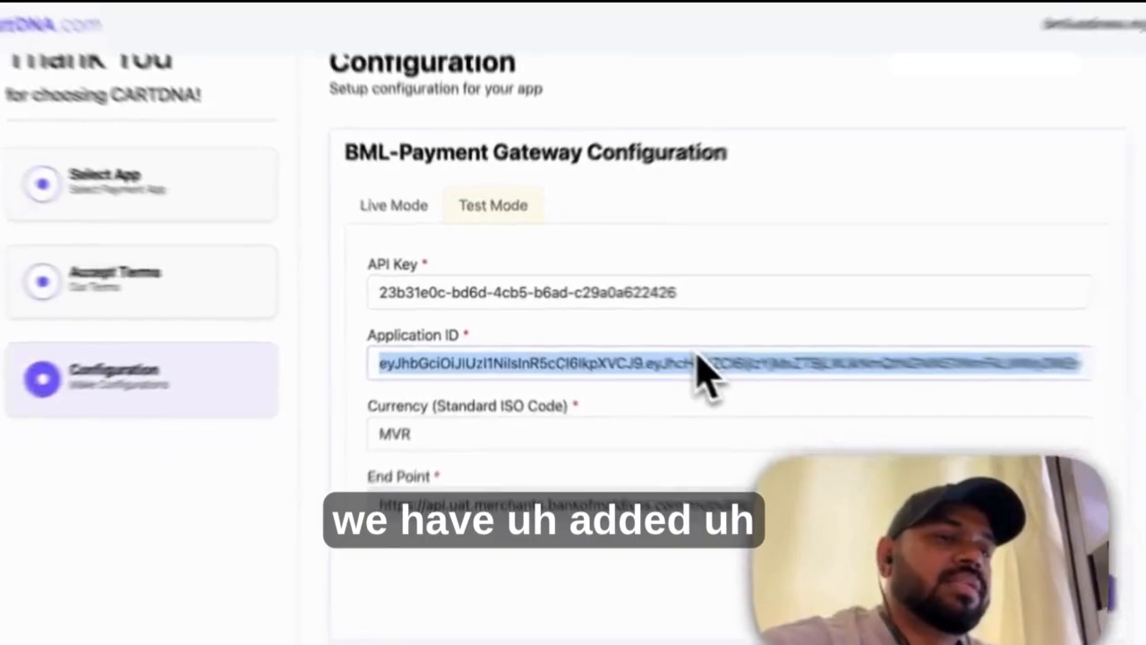
key("BackSpace")
key("ctrl+v")
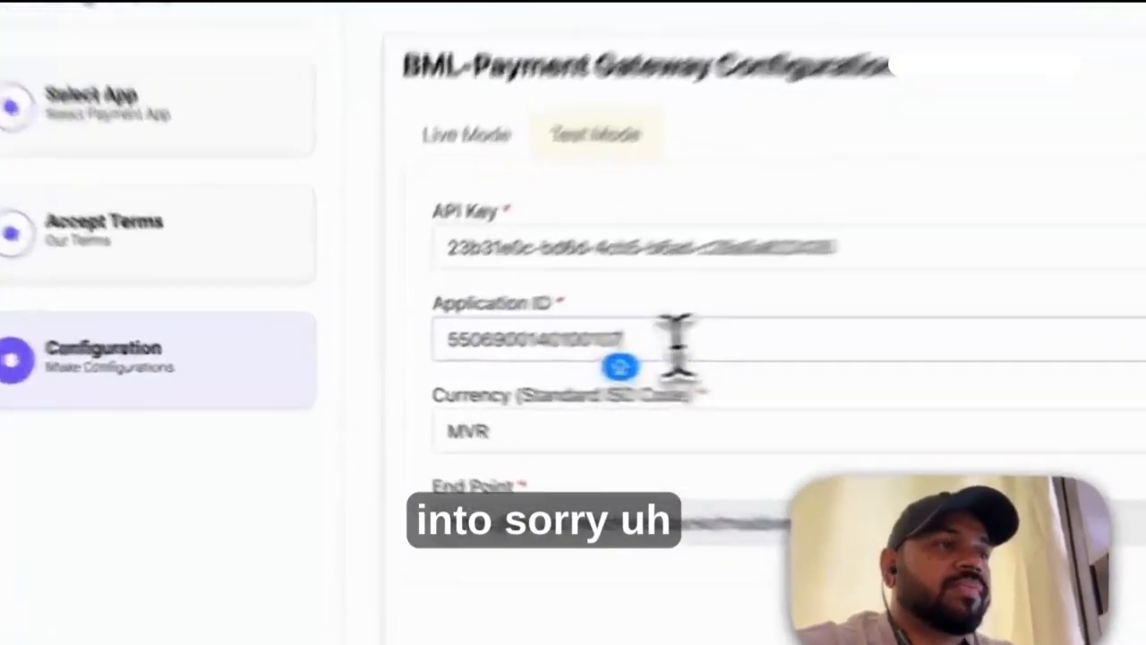
key("ctrl+a")
key("BackSpace")
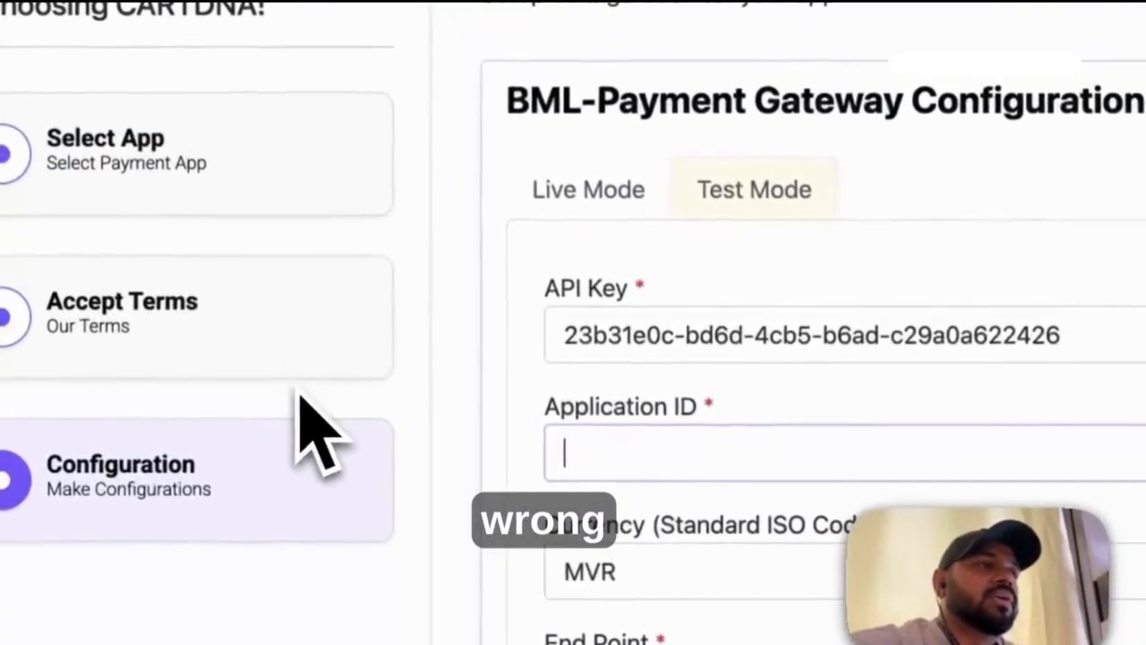
Step: Copy the CartDNA BML application's Application ID from the Connect portal into the gateway's test-mode Application ID field
left_click(524, 40)
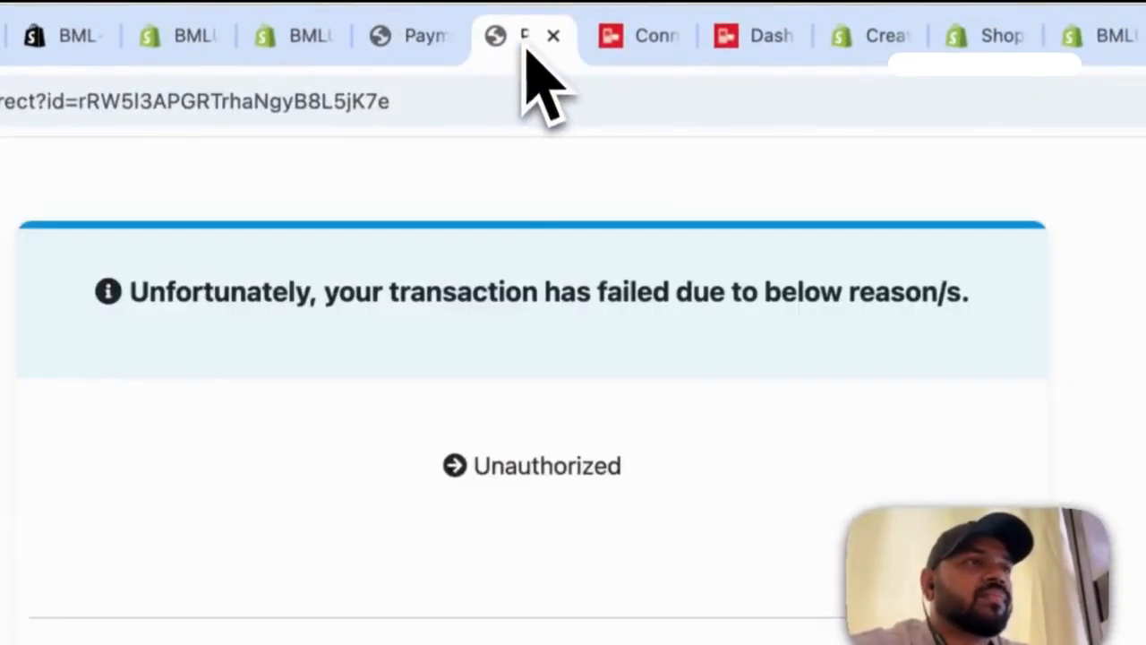
left_click(645, 36)
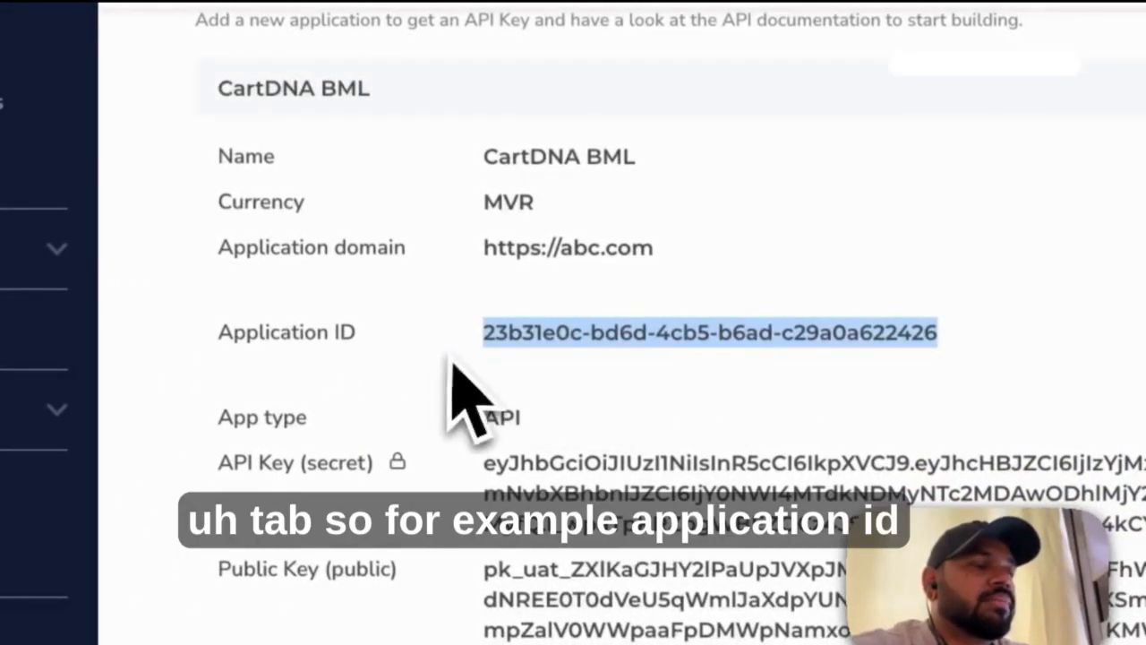
right_click(726, 333)
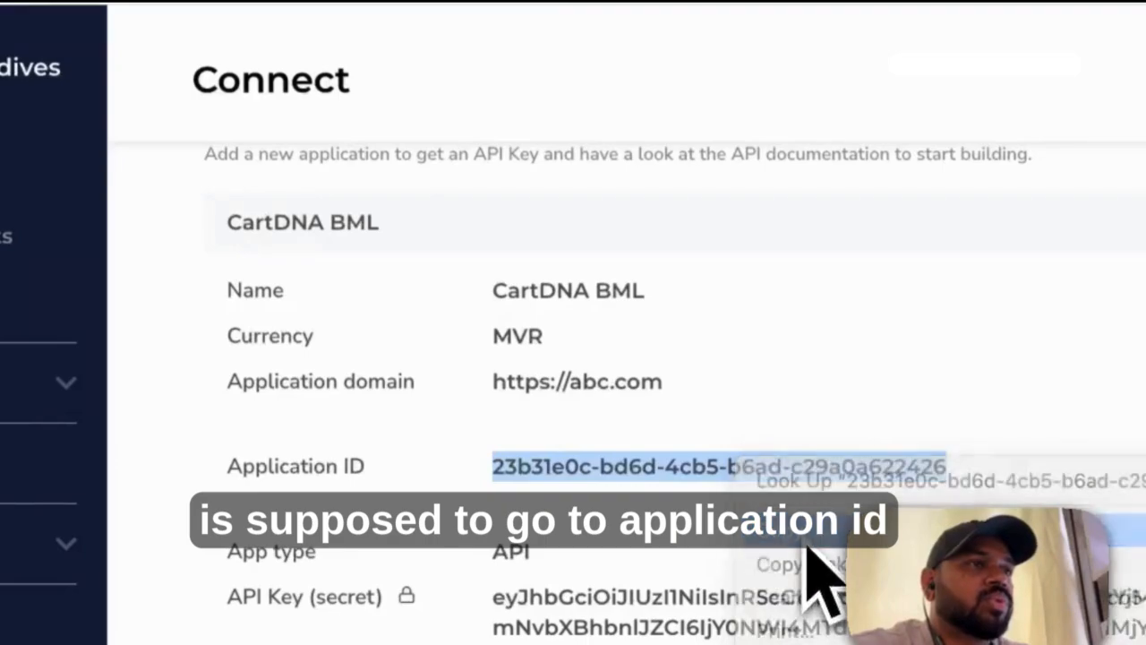
left_click(806, 537)
left_click(697, 34)
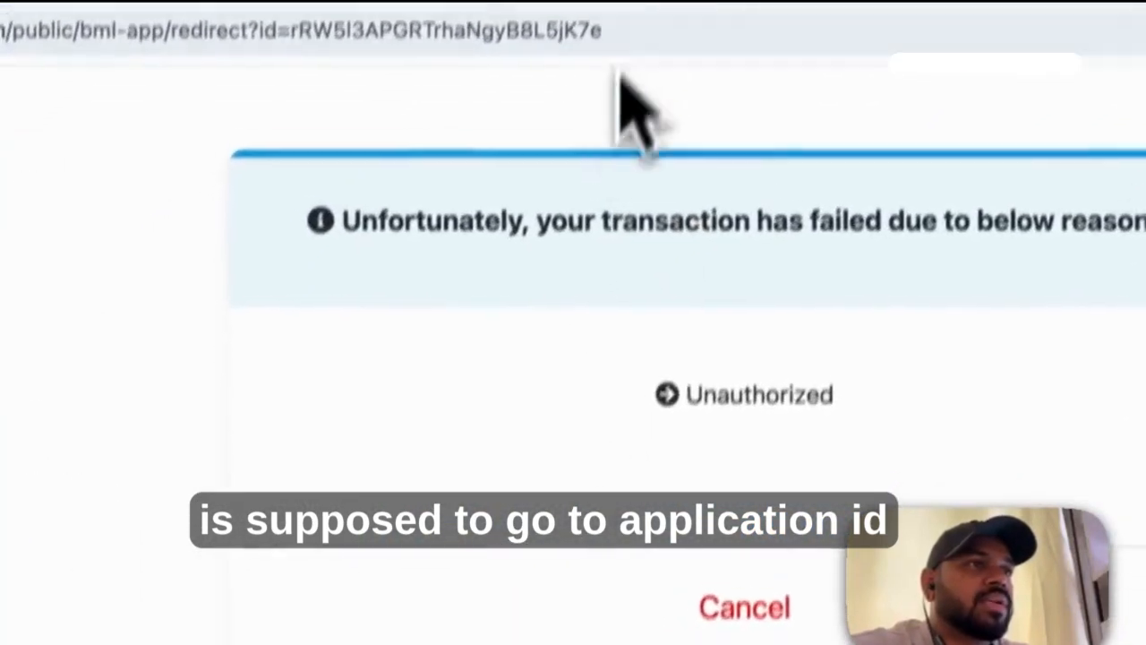
left_click(619, 41)
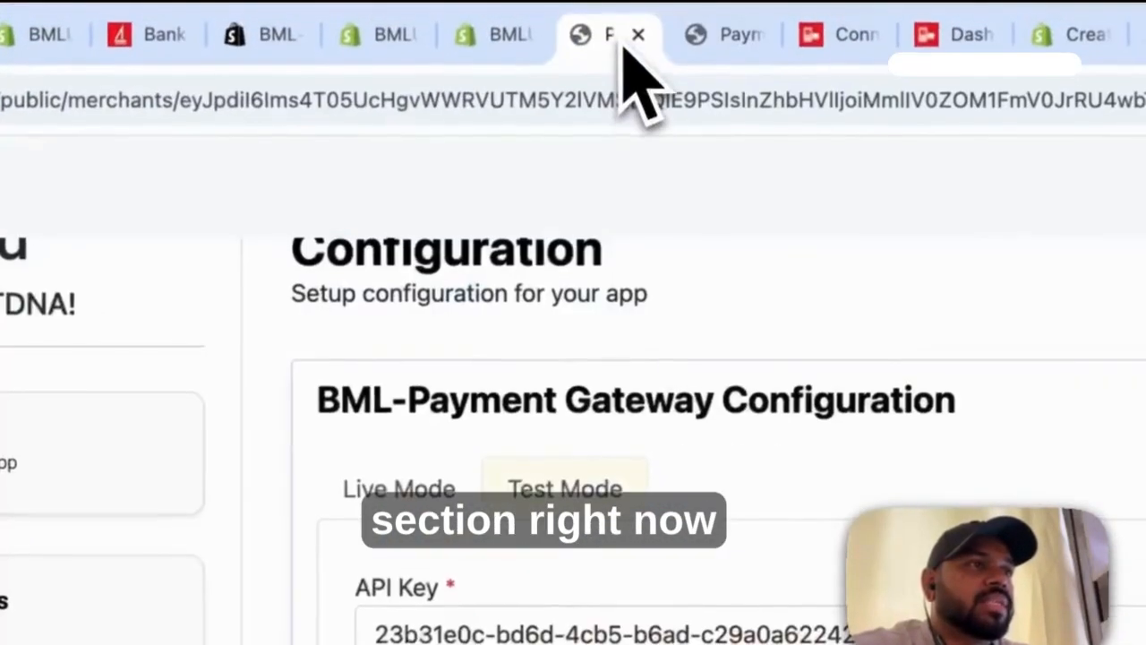
left_click(448, 426)
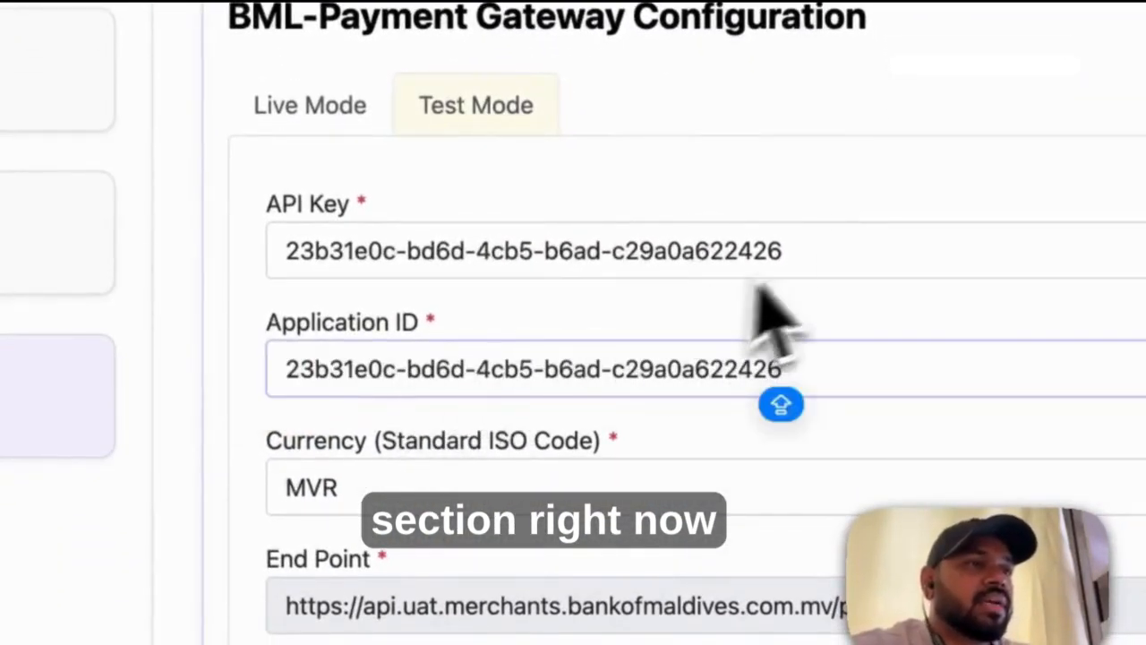
Step: Replace the test-mode API Key with the secret API key of the CartDNA BML application from the Connect portal
left_click(814, 248)
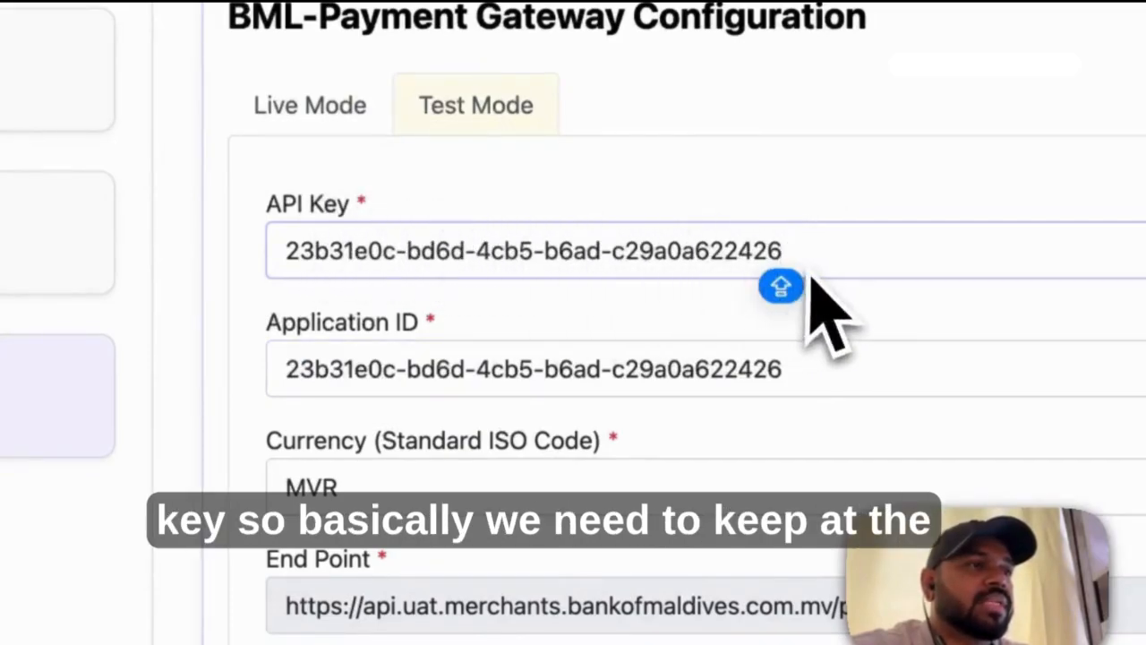
left_click_drag(804, 256, 45, 315)
key("BackSpace")
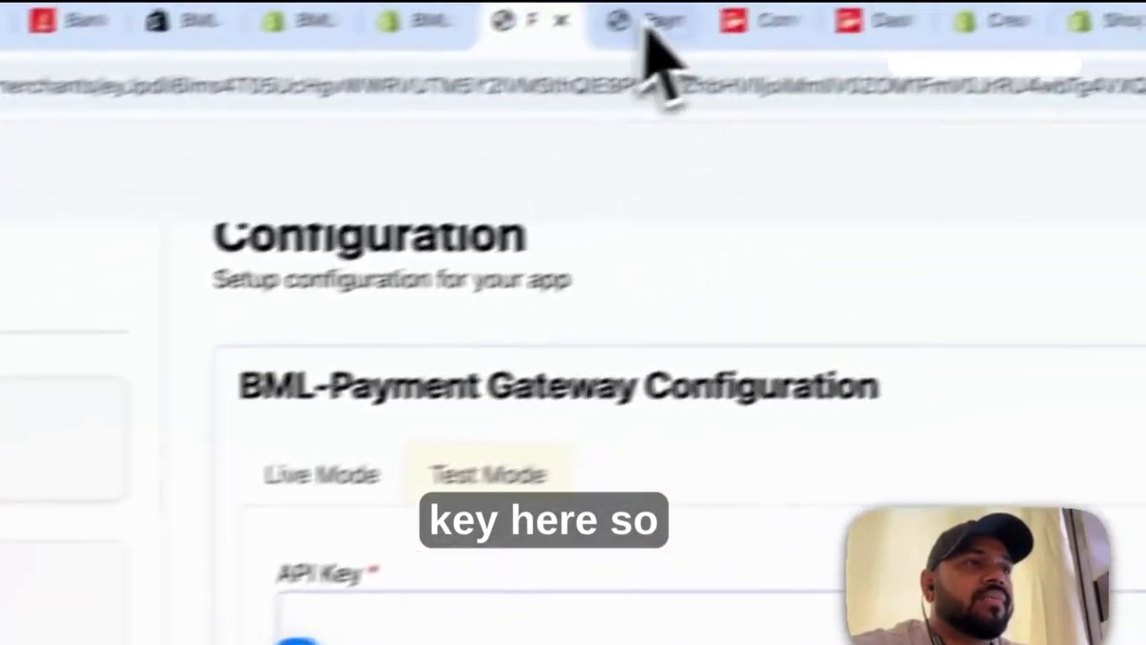
left_click(653, 51)
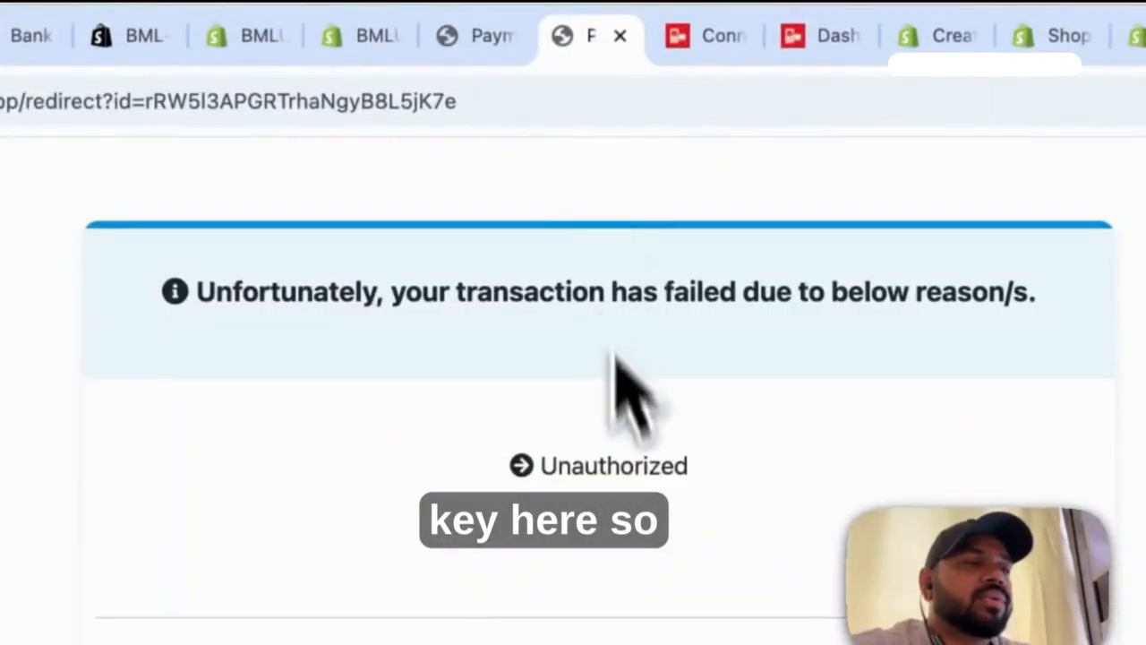
left_click(716, 37)
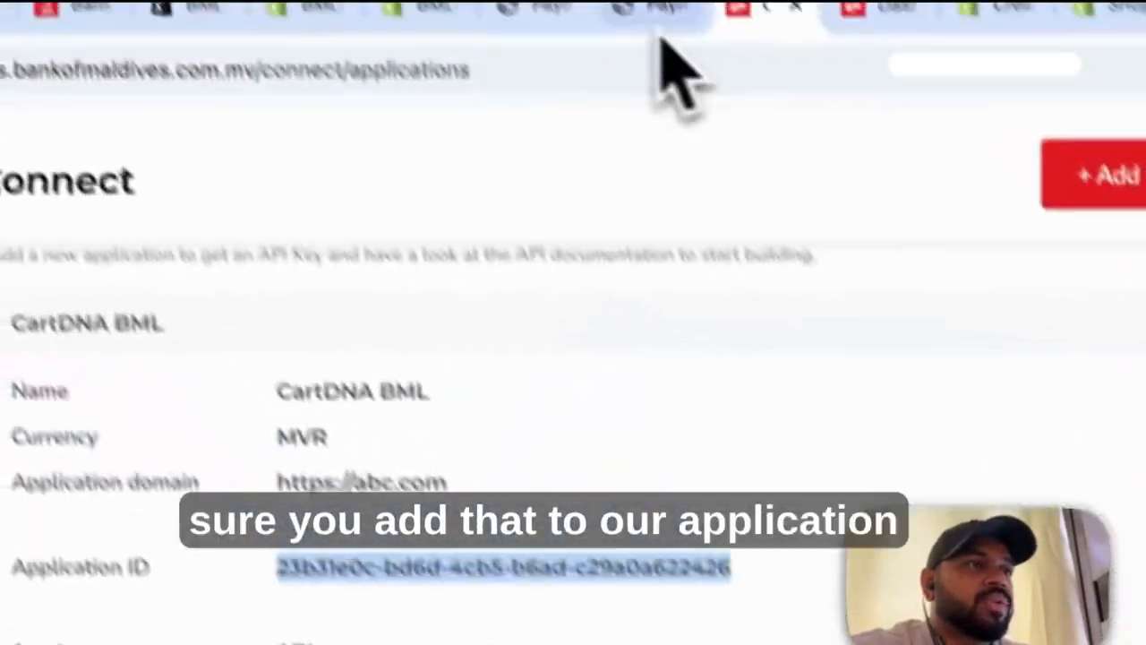
left_click(663, 41)
left_click(568, 45)
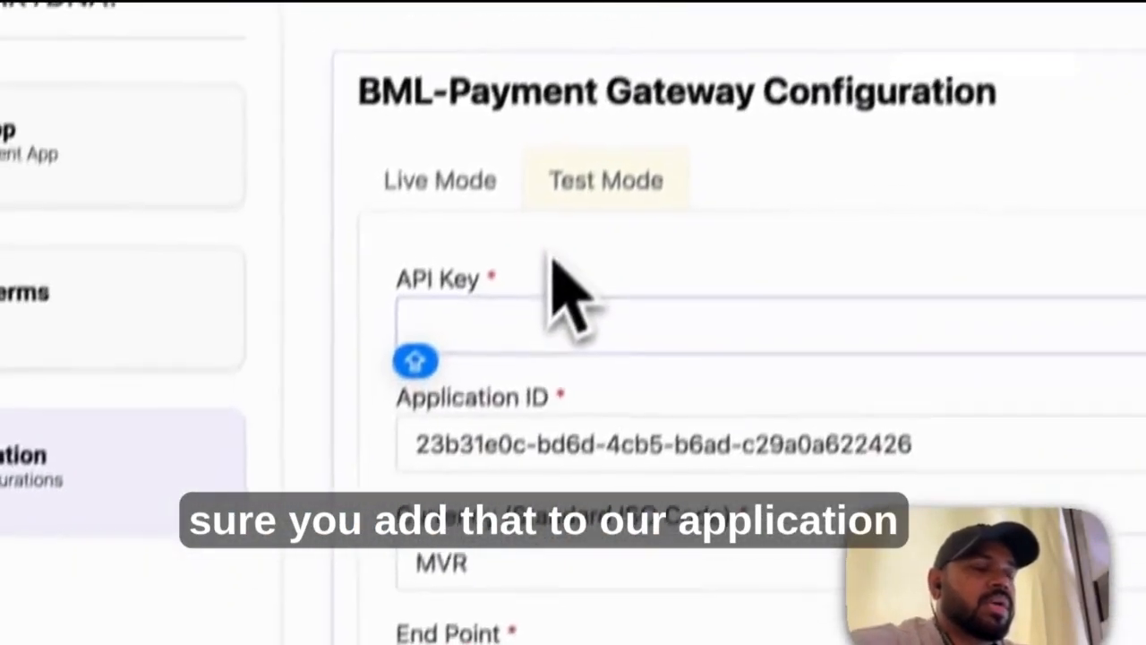
key("super+v")
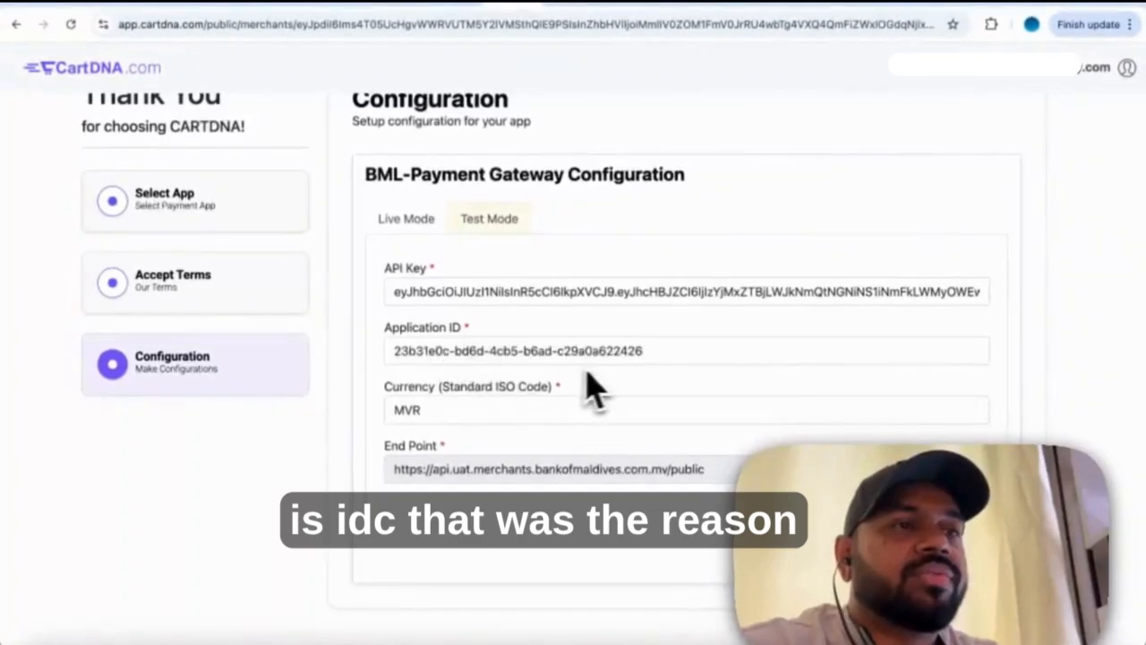
Step: Compare the gateway's test-mode credentials with the application details in the Connect portal
scroll(627, 388, "down", 3)
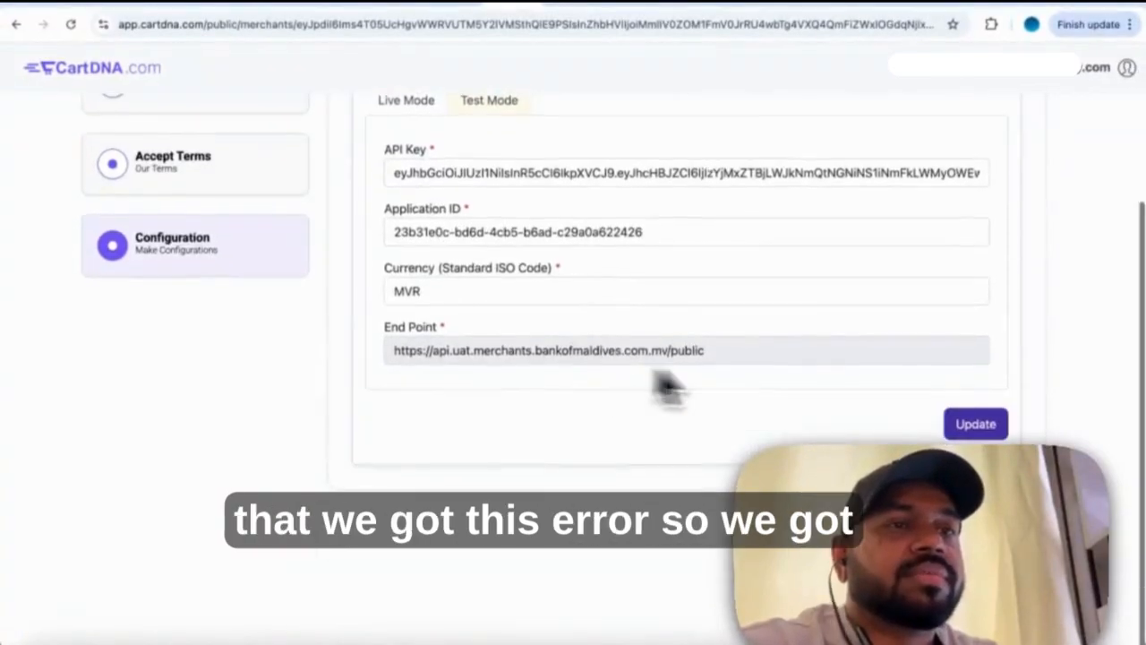
left_click(559, 4)
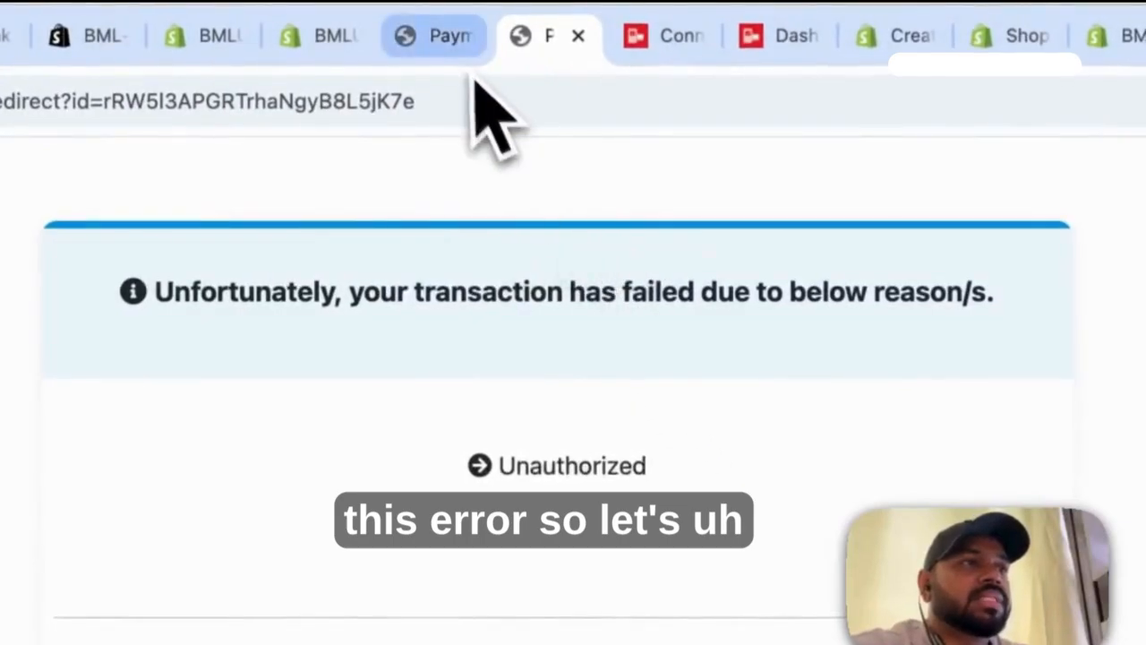
left_click(677, 40)
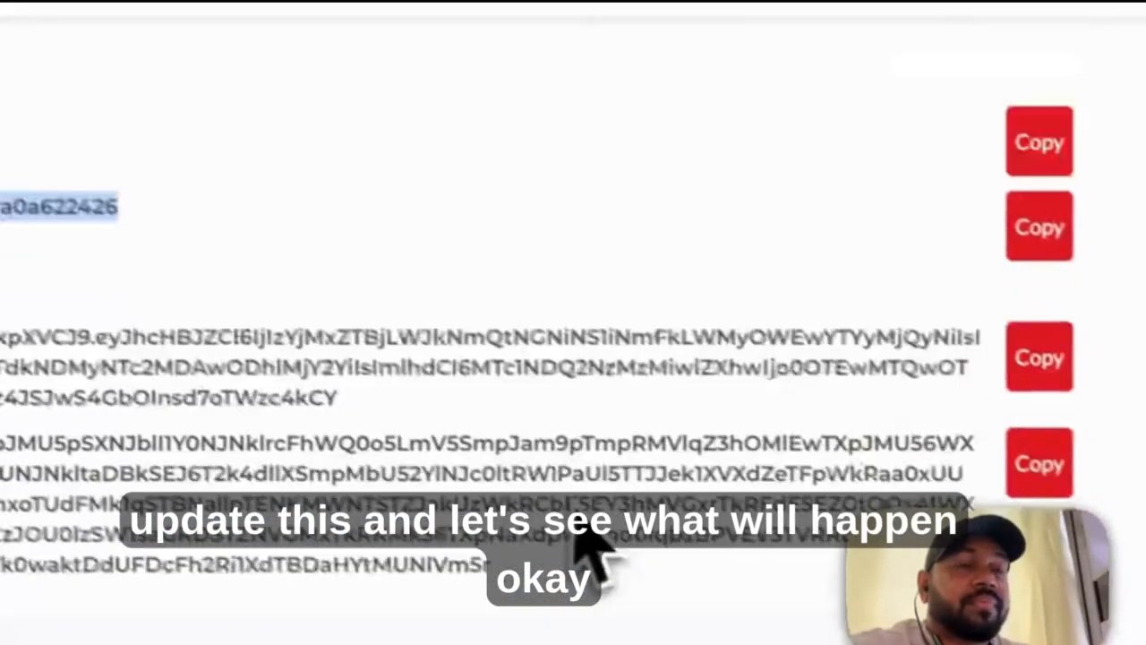
scroll(578, 529, "down", 5)
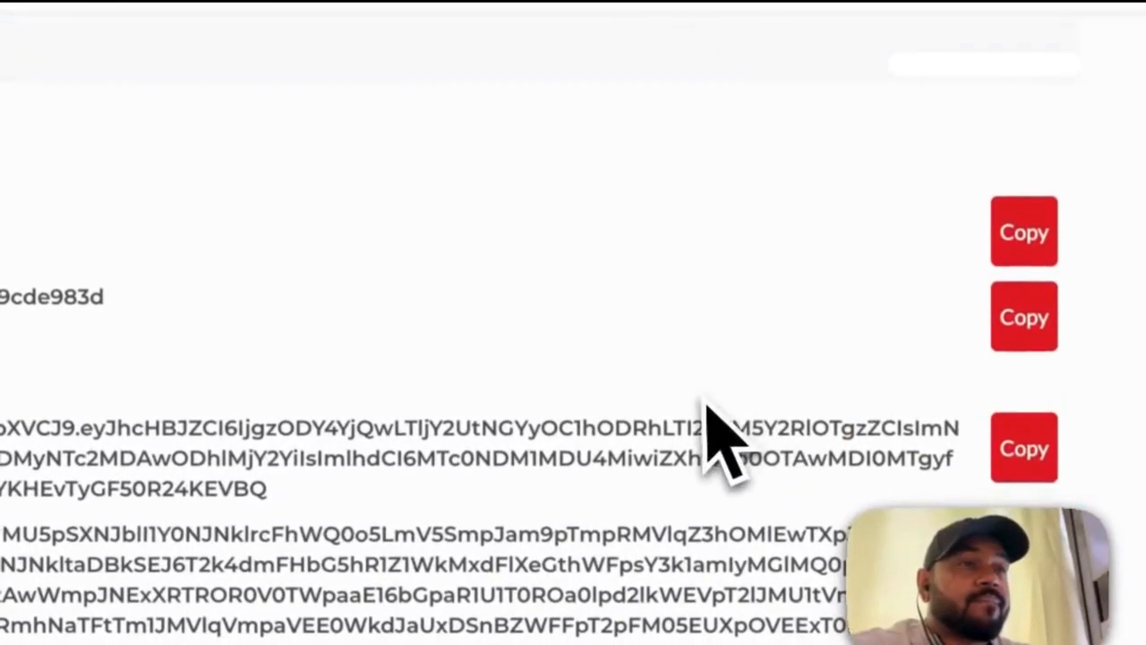
scroll(705, 399, "up", 8)
left_click(502, 38)
left_click(399, 22)
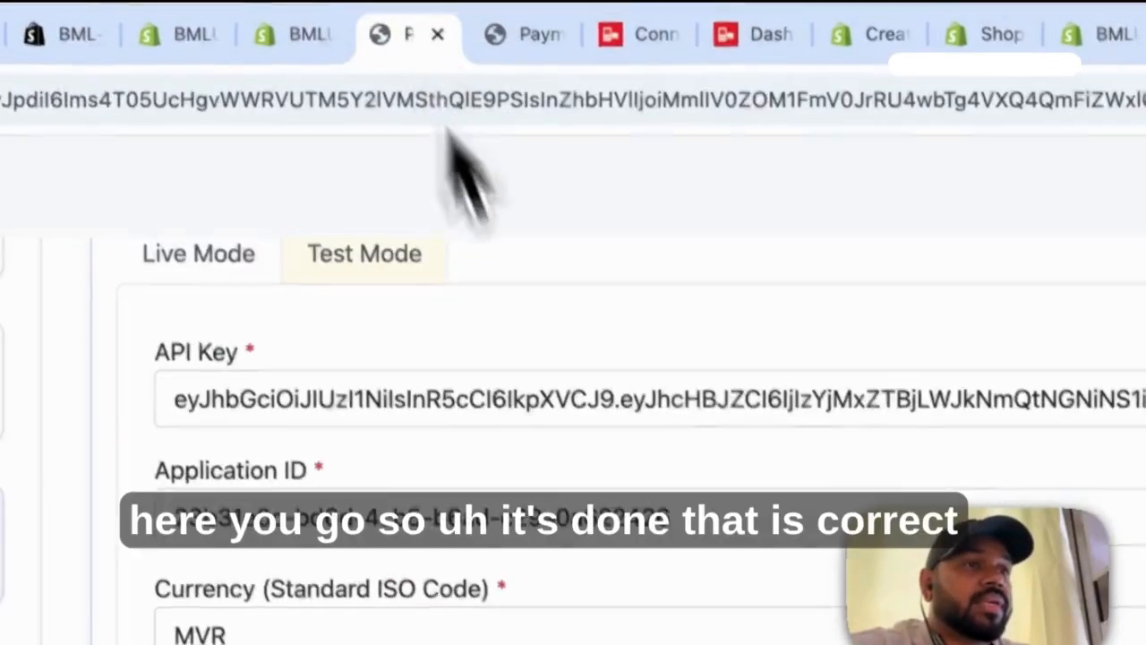
Step: Review the test-mode API Key, Application ID and MVR currency, and save the updated gateway configuration
left_click(678, 138)
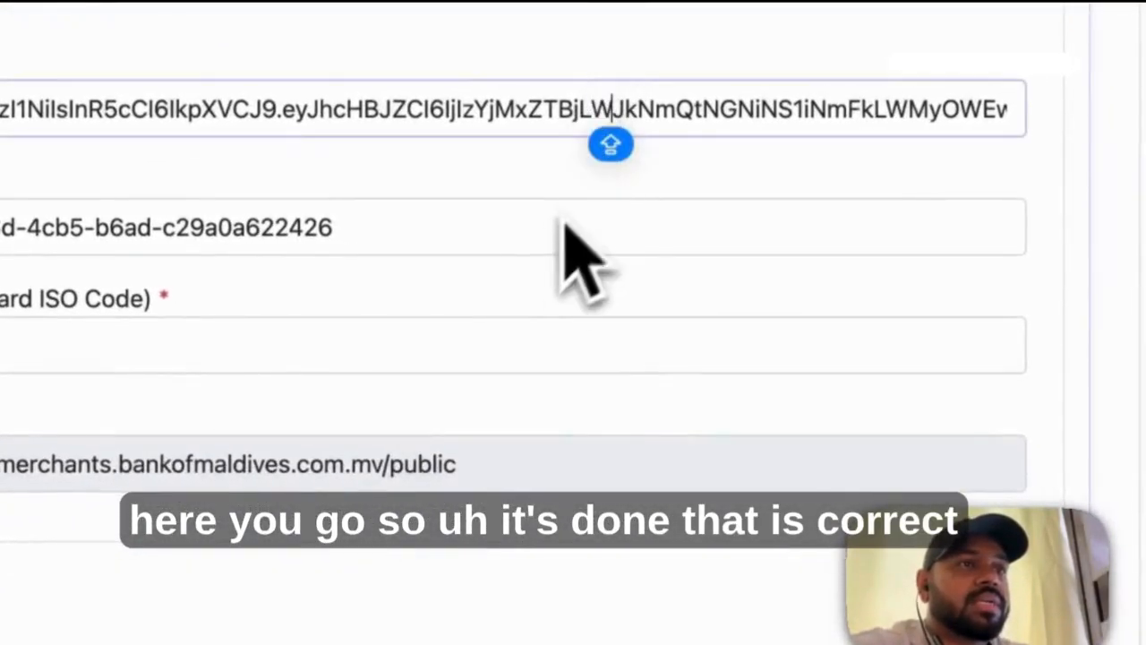
left_click(622, 240)
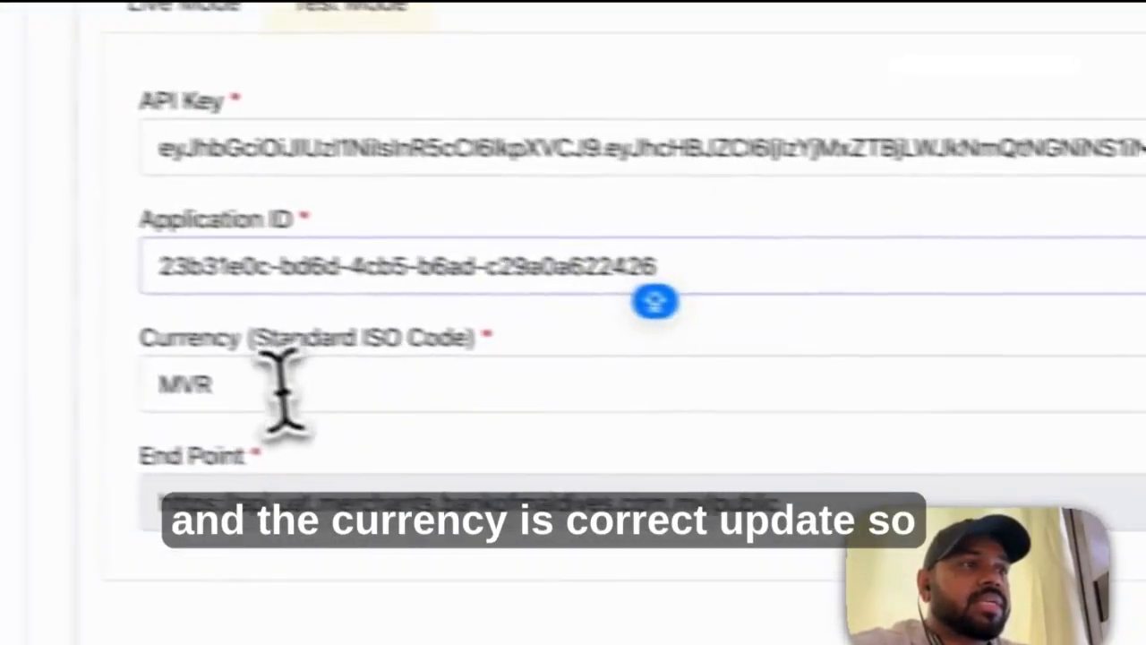
left_click(282, 390)
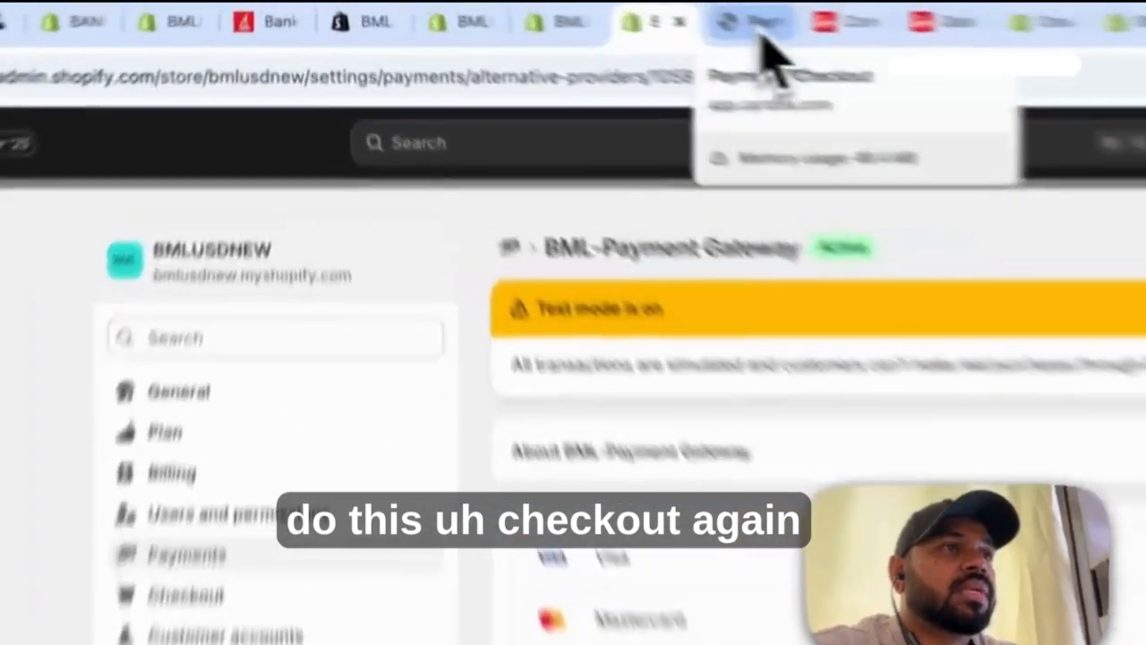
Step: Return from the failed transaction page to the store checkout and submit the order for payment again
left_click(761, 27)
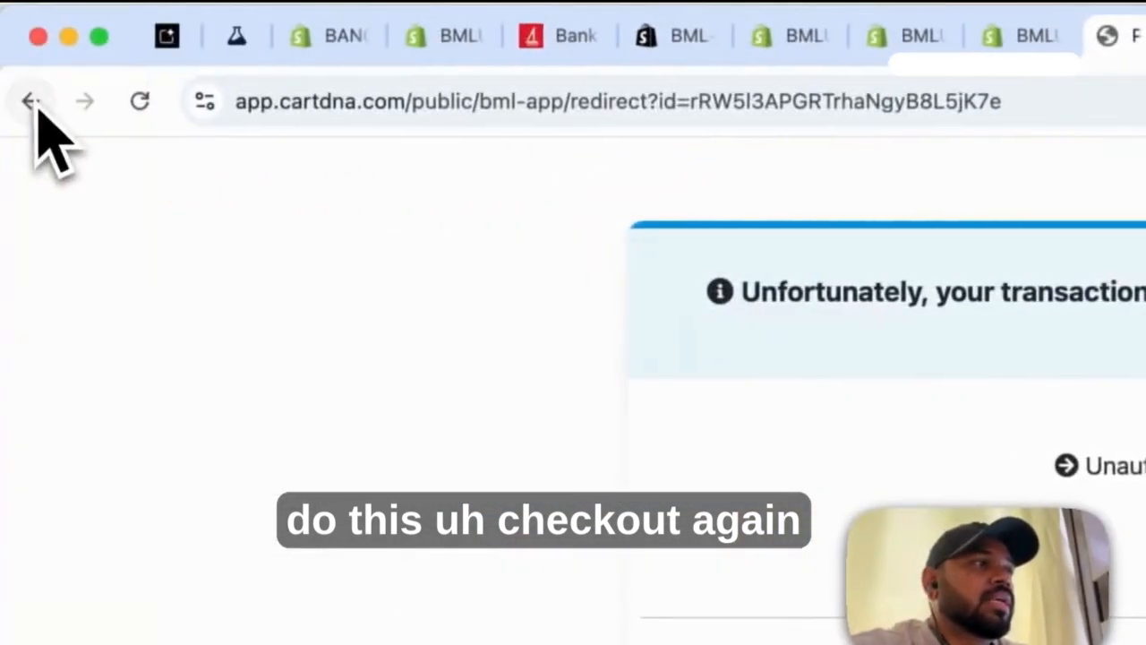
left_click(32, 101)
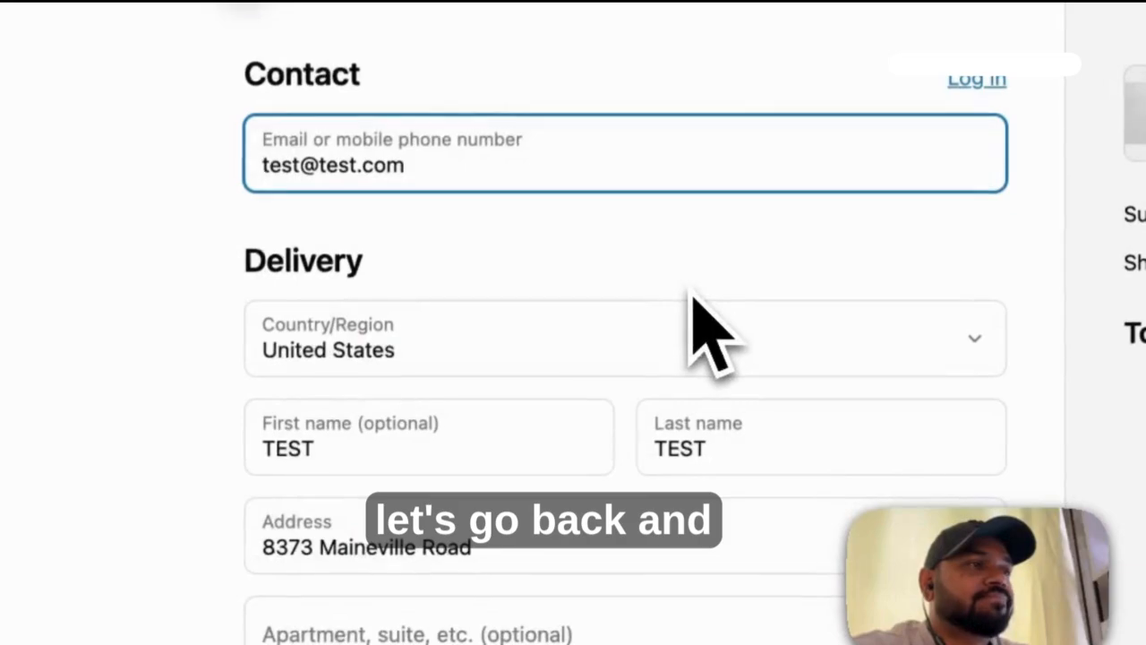
scroll(708, 336, "down", 10)
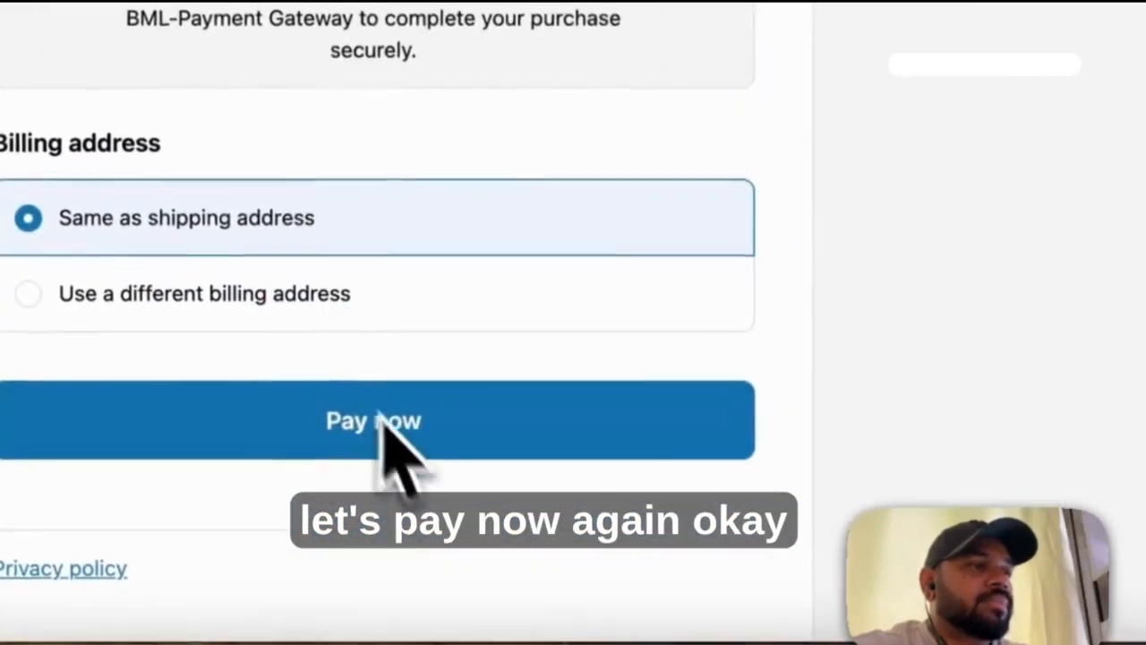
left_click(394, 443)
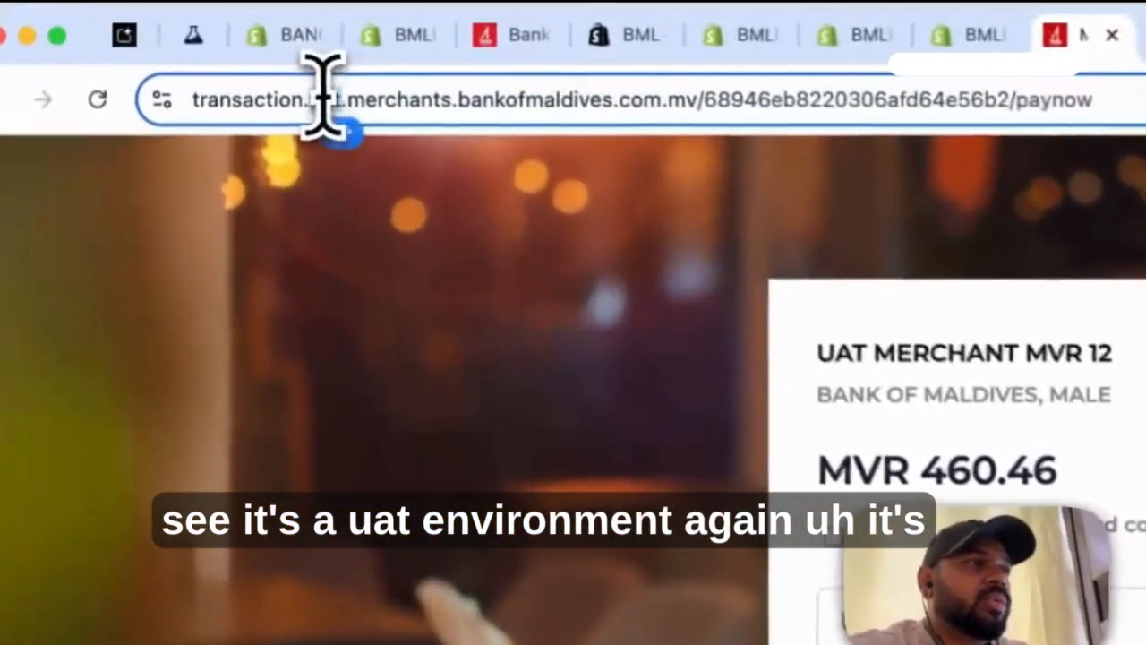
Step: Check the payment page's address for the UAT environment, accept the merchant's terms and conditions, and proceed to payment
double_click(185, 25)
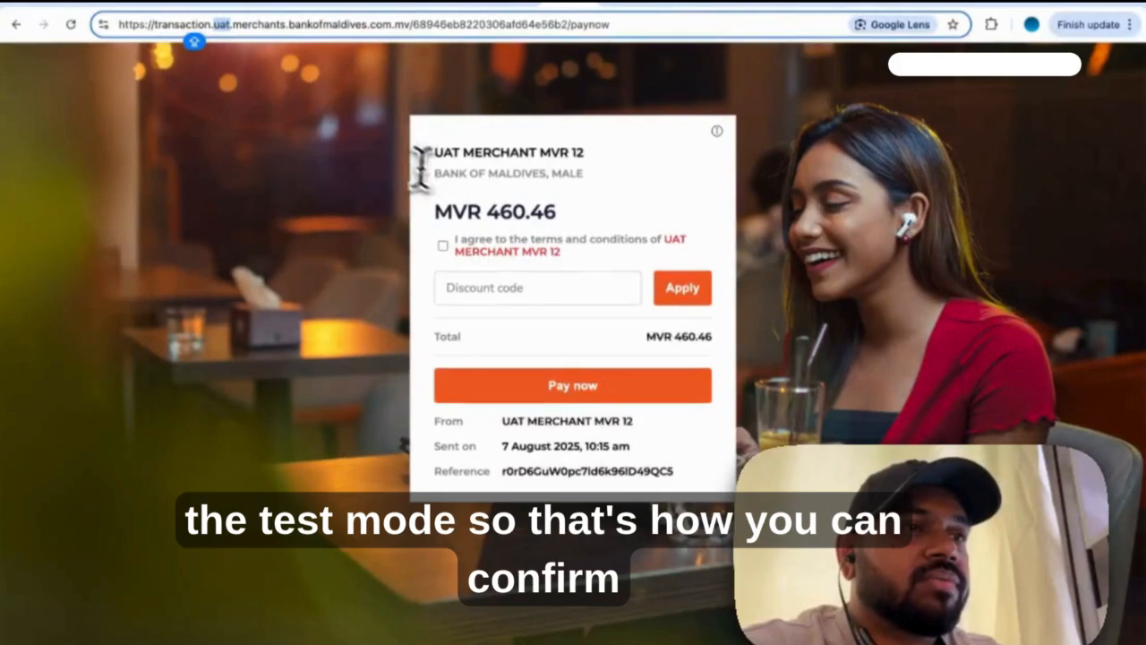
left_click(444, 242)
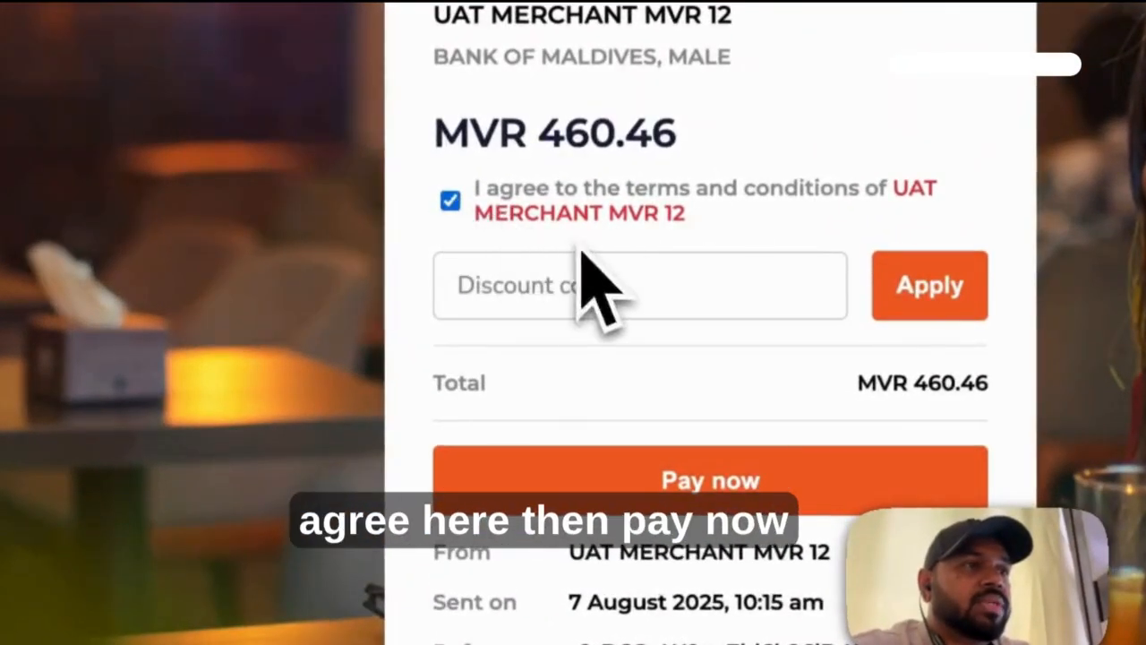
left_click(690, 506)
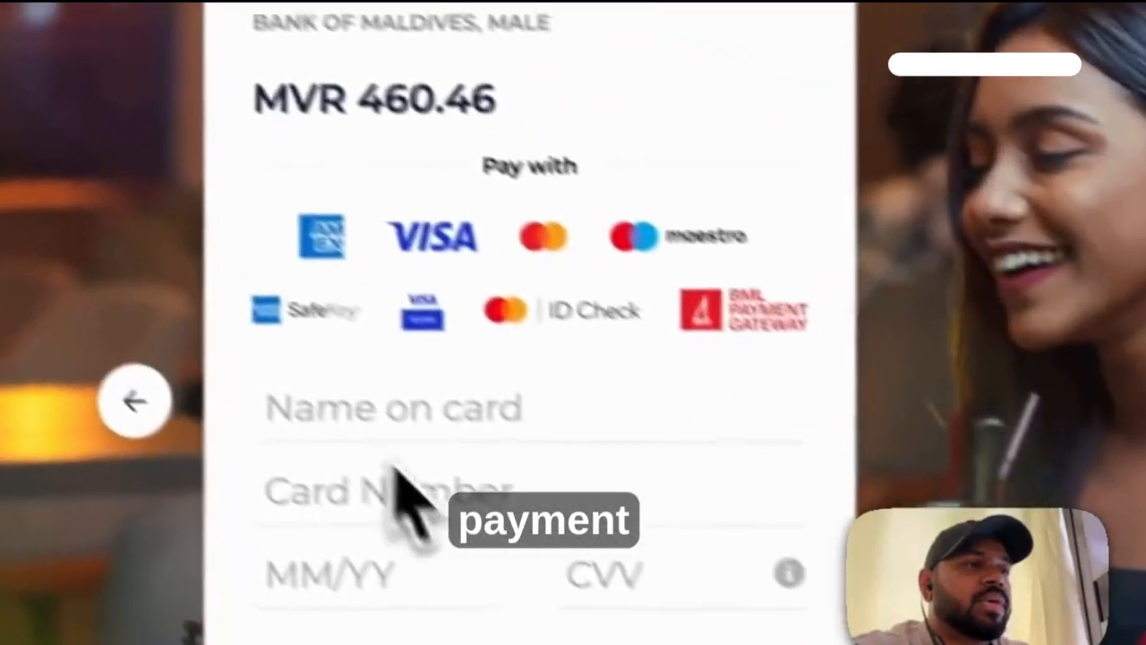
left_click(556, 384)
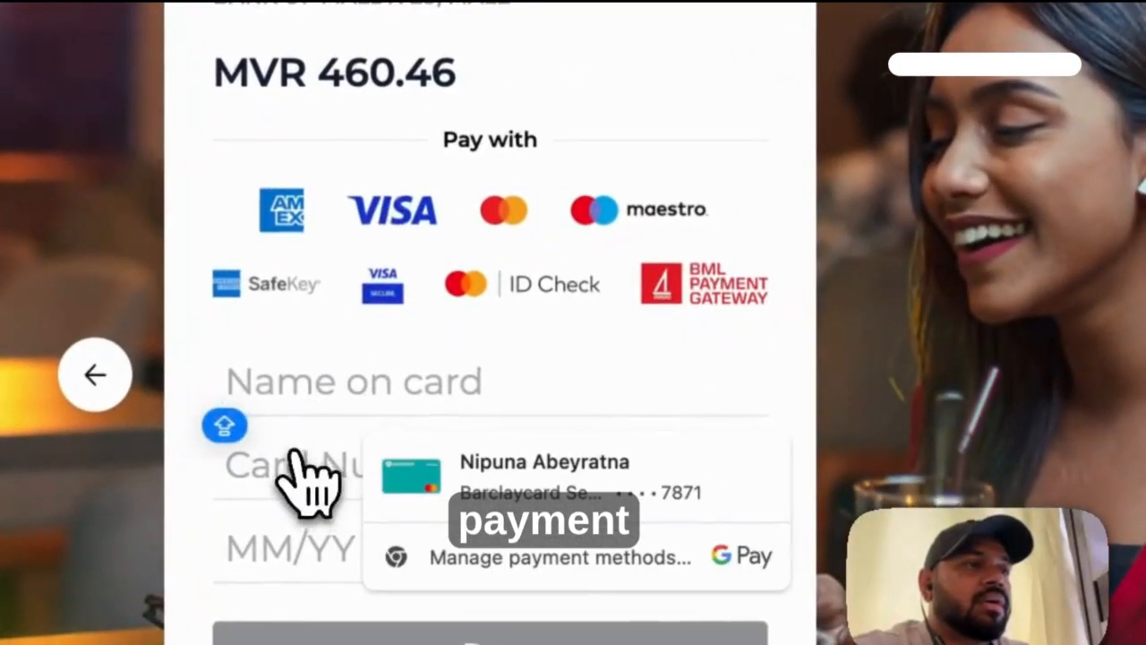
left_click(302, 478)
left_click(307, 556)
left_click(327, 412)
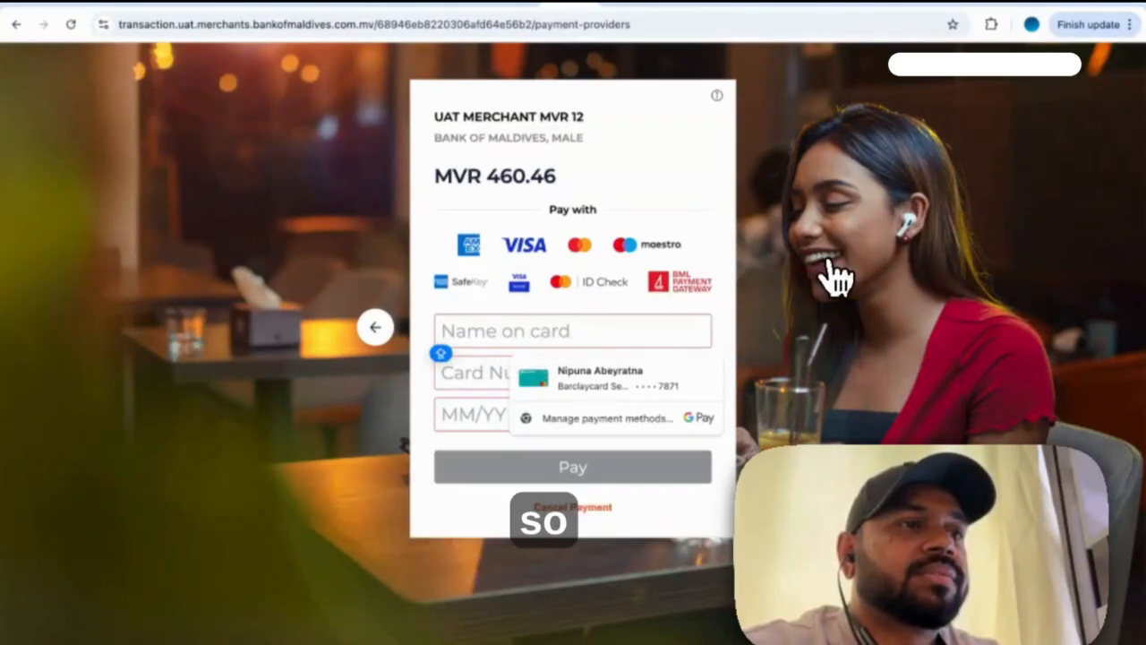
Step: Fill in the name on card as TEST CARD and the card number copied from the first test card in the Excel sheet
key("ctrl+Right")
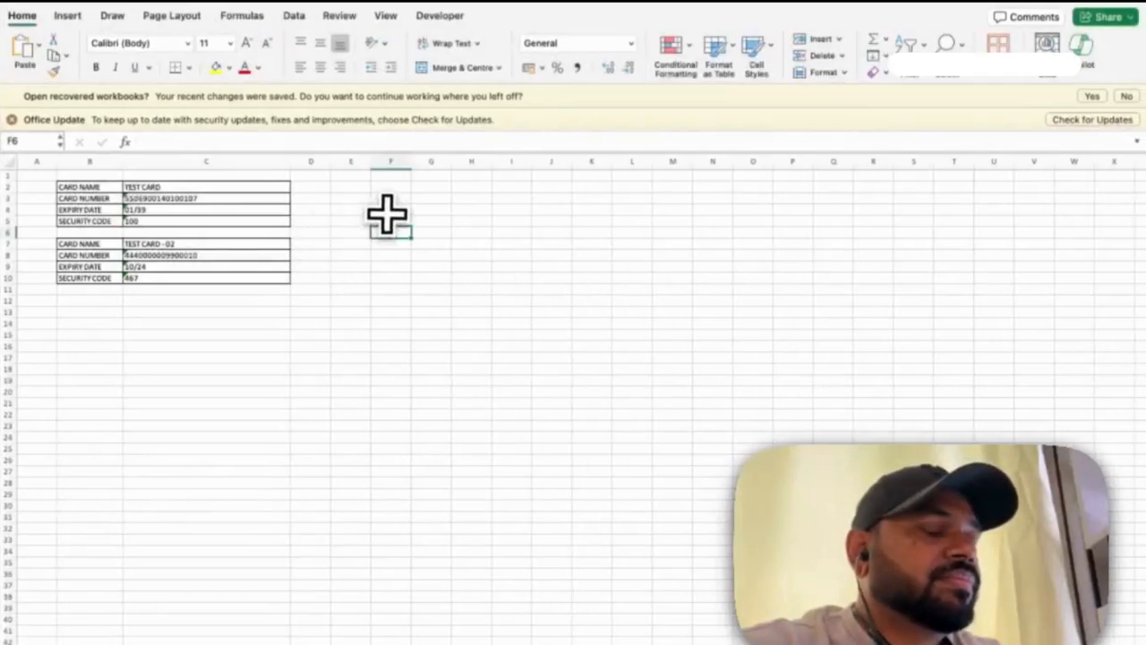
left_click(164, 197)
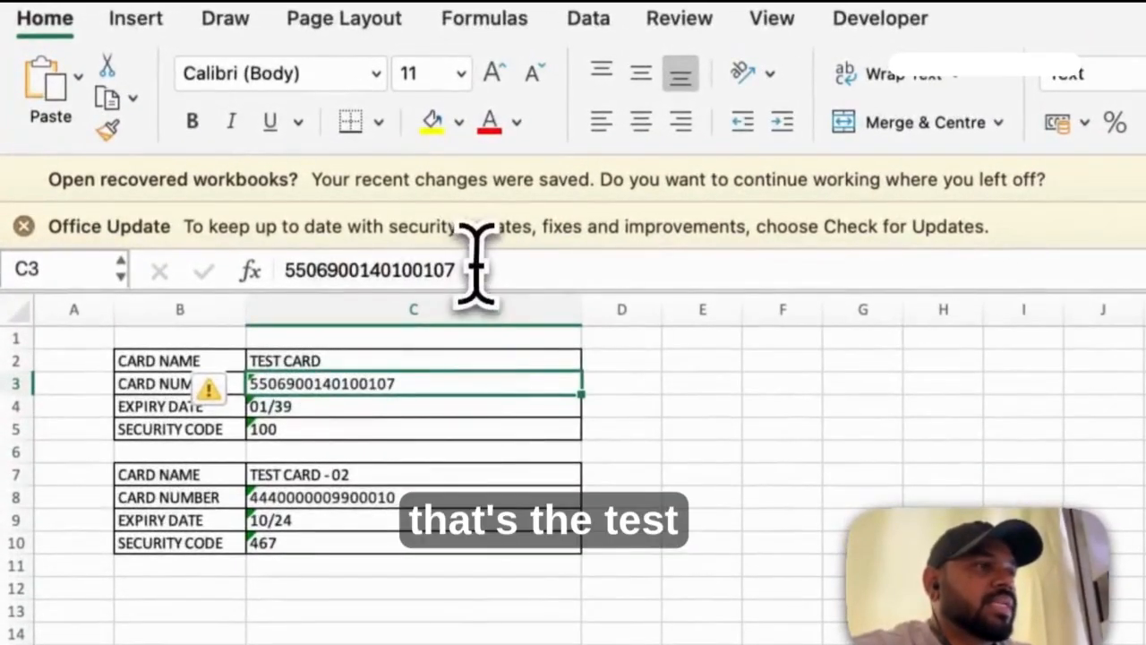
left_click_drag(234, 144, 103, 136)
right_click(333, 269)
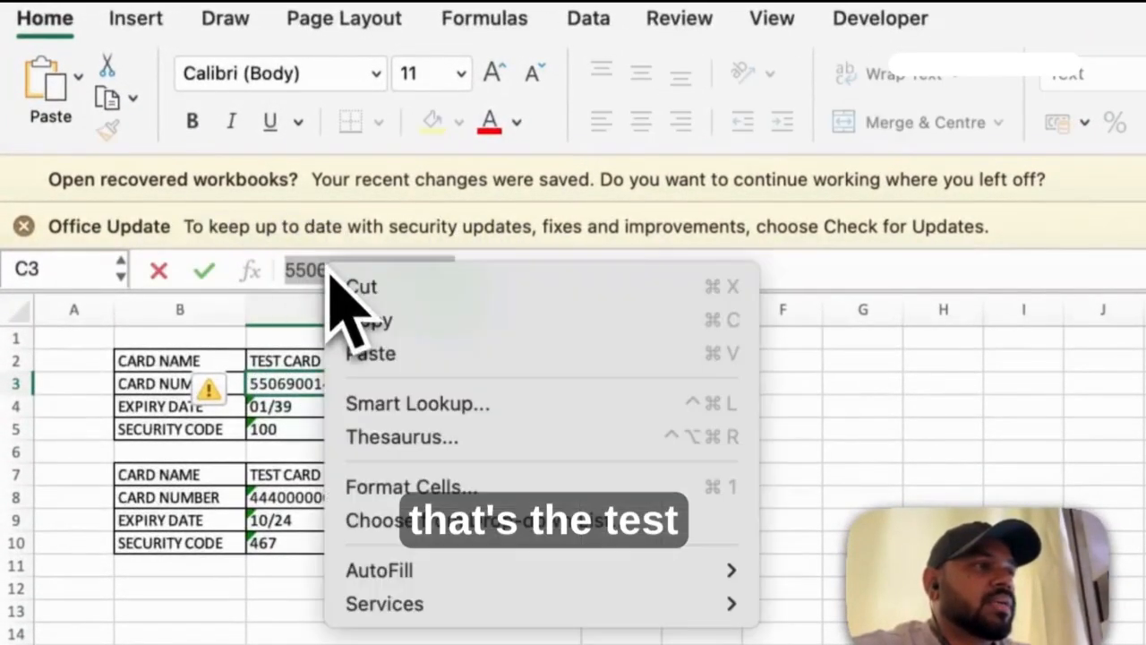
left_click(402, 322)
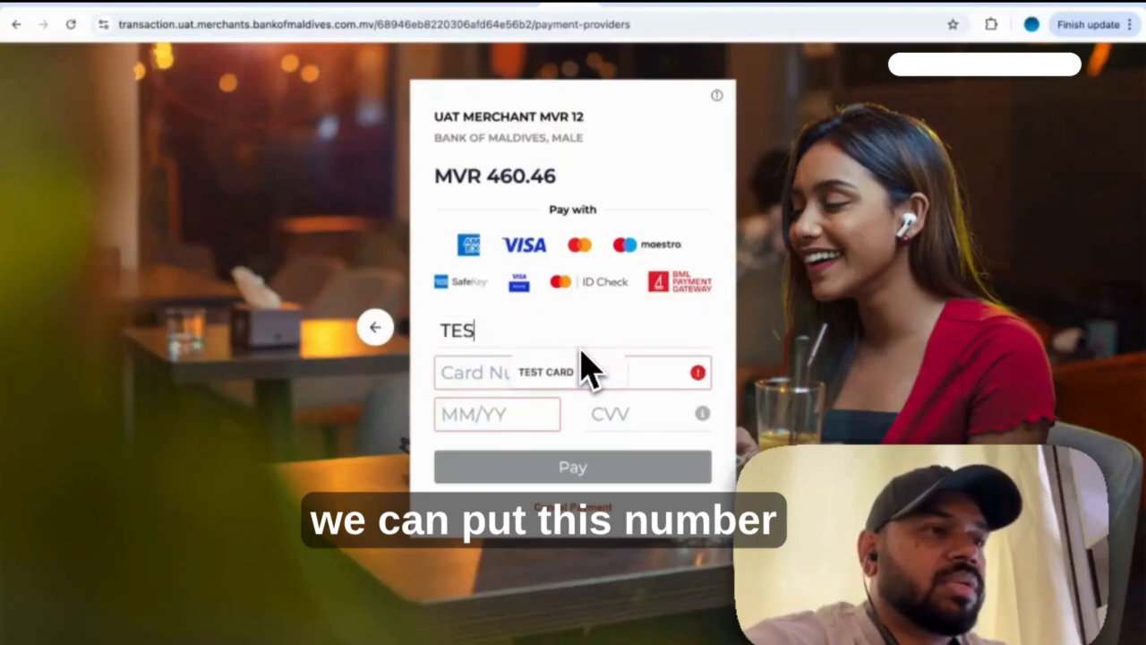
left_click(582, 367)
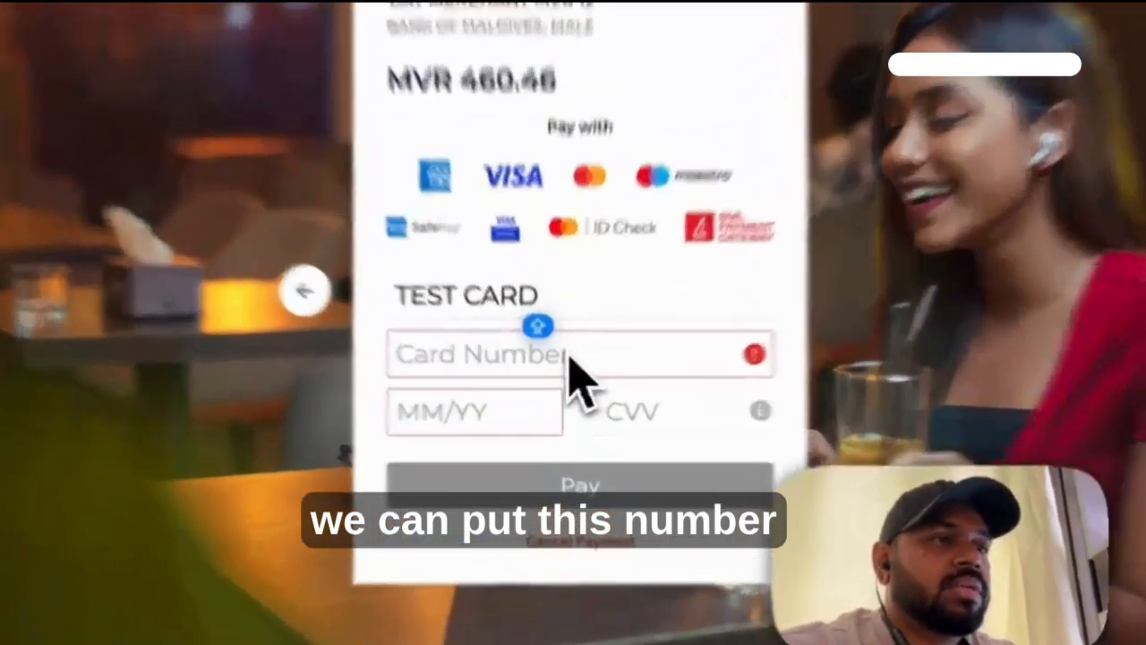
key("ctrl+v")
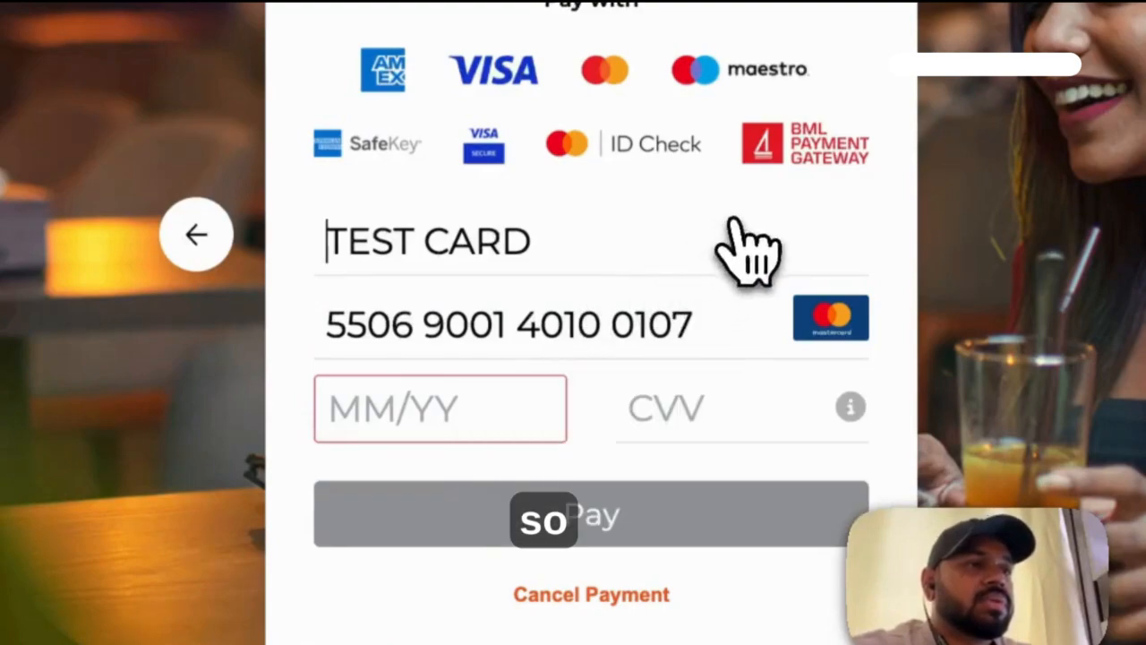
Step: Enter the expiry date 01/39 and the test card's security code, submit the payment, and dismiss the offer to save the card
left_click(443, 408)
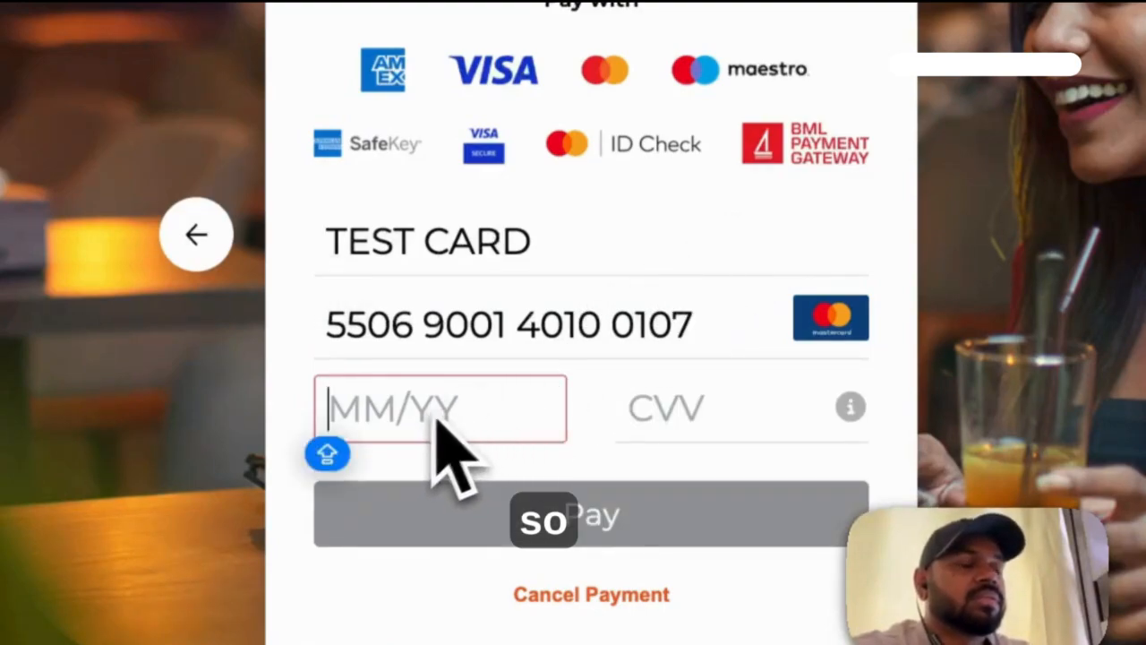
type("01/39")
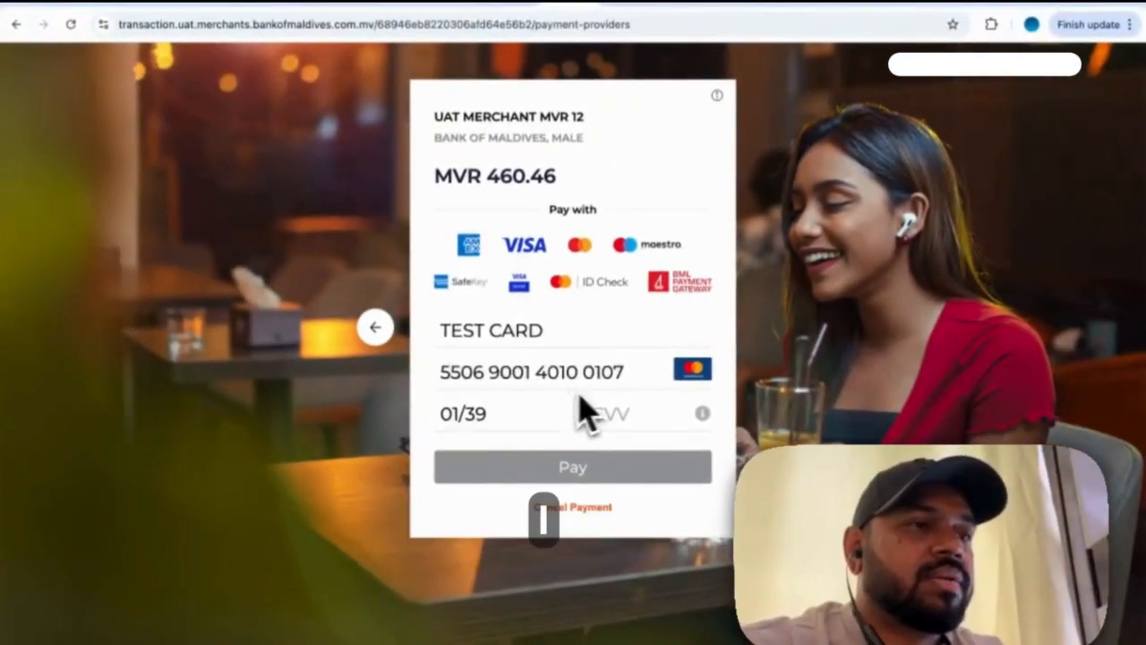
key("ctrl+Right")
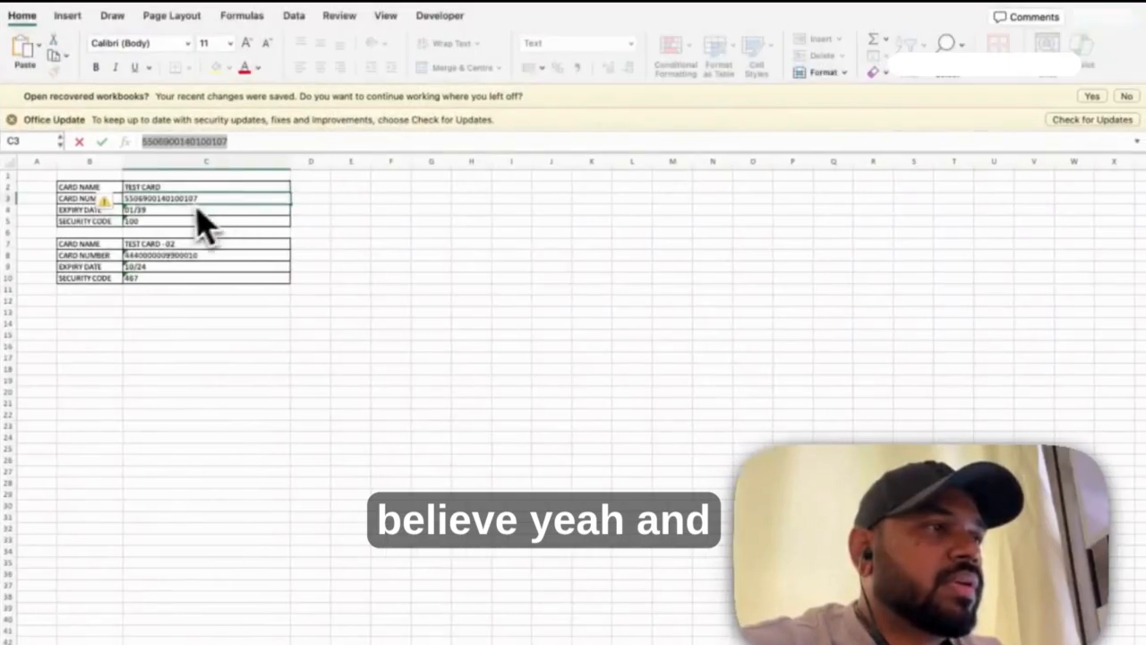
key("ctrl+Left")
type("39")
left_click(631, 413)
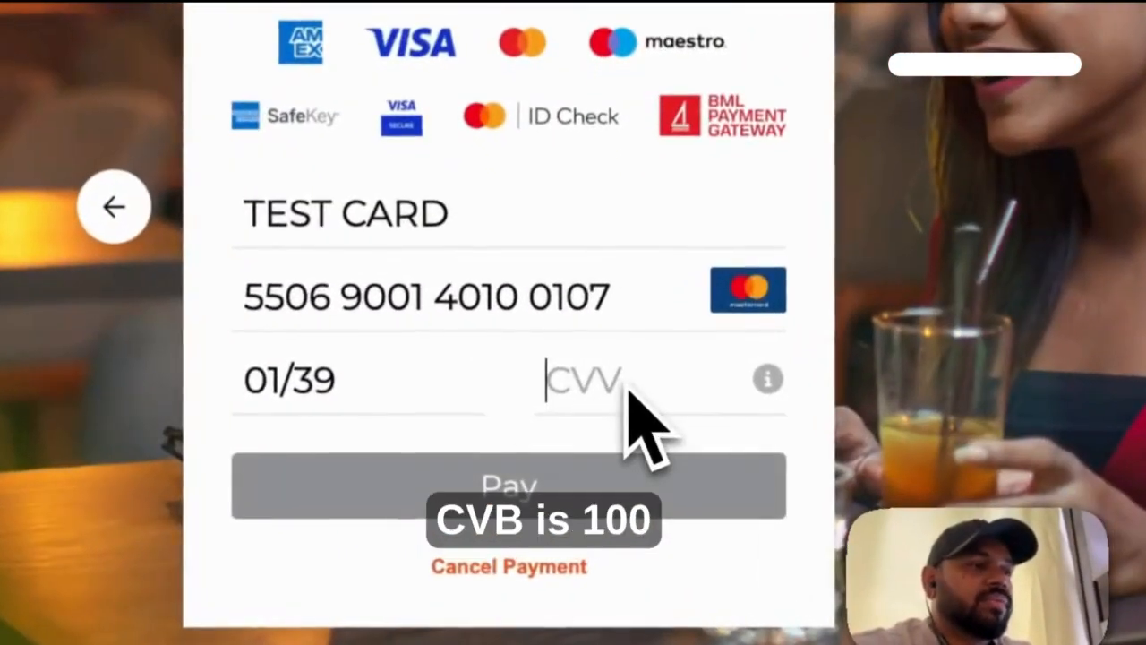
type("100")
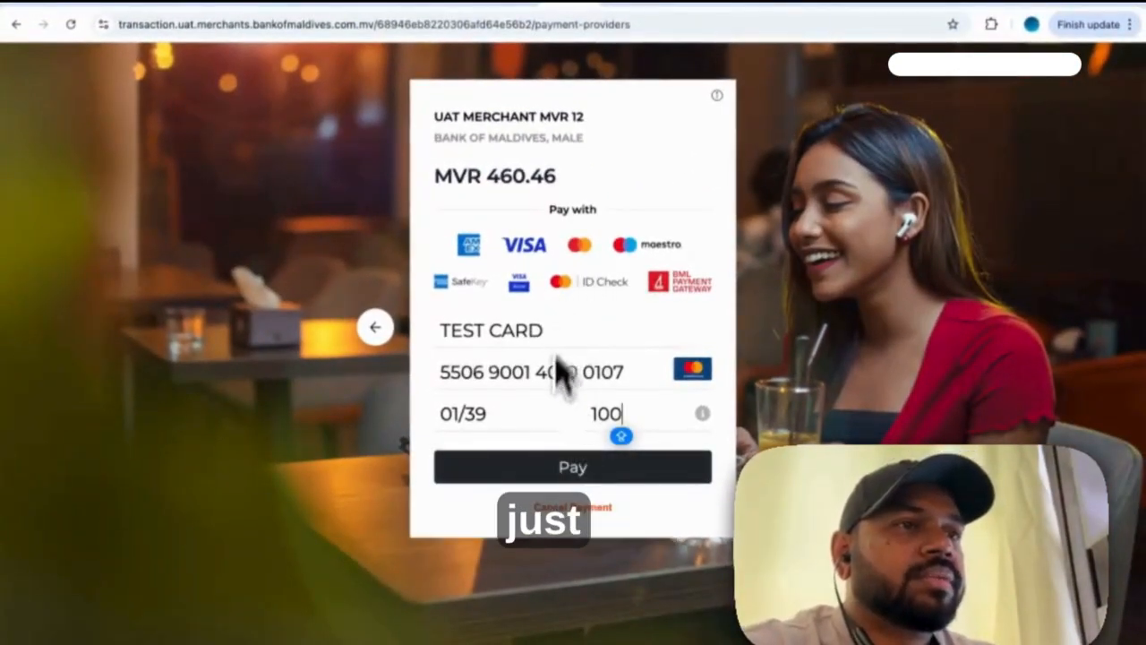
left_click(574, 476)
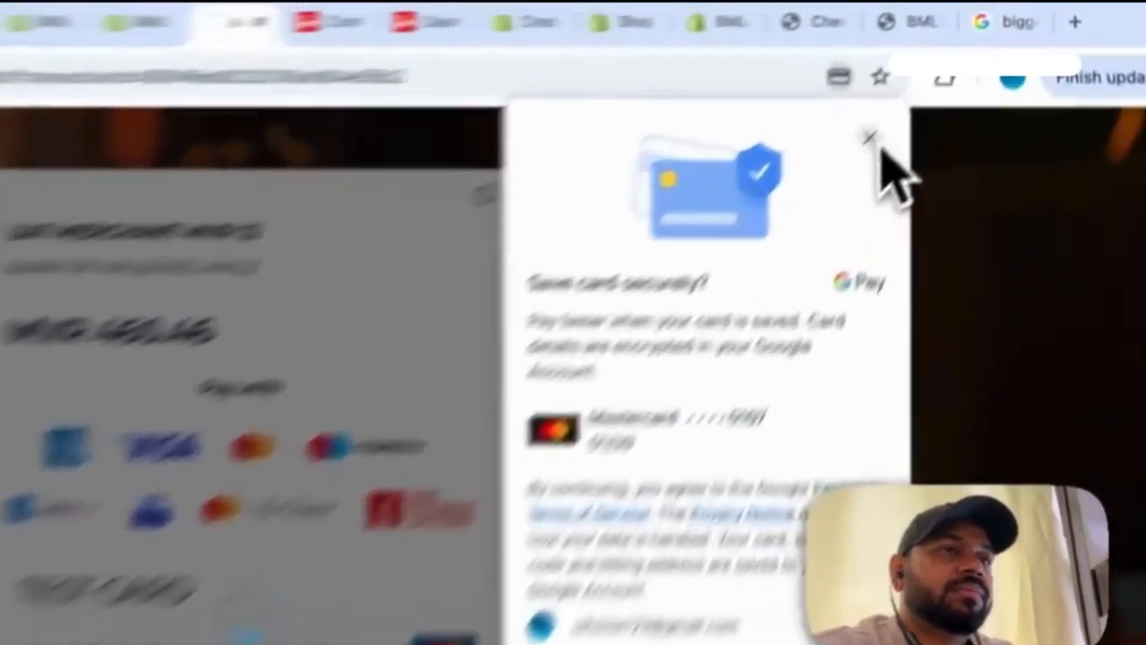
left_click(951, 61)
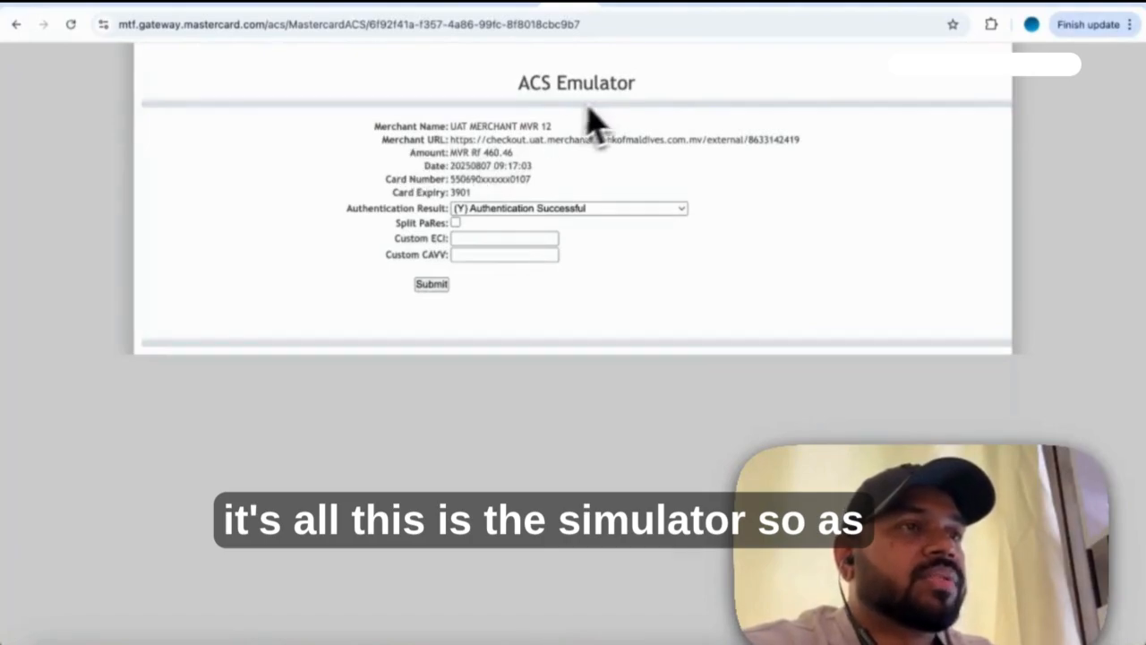
Step: Examine the Authentication Result options in the ACS Emulator, keeping (Y) Authentication Successful selected
left_click_drag(637, 84, 518, 85)
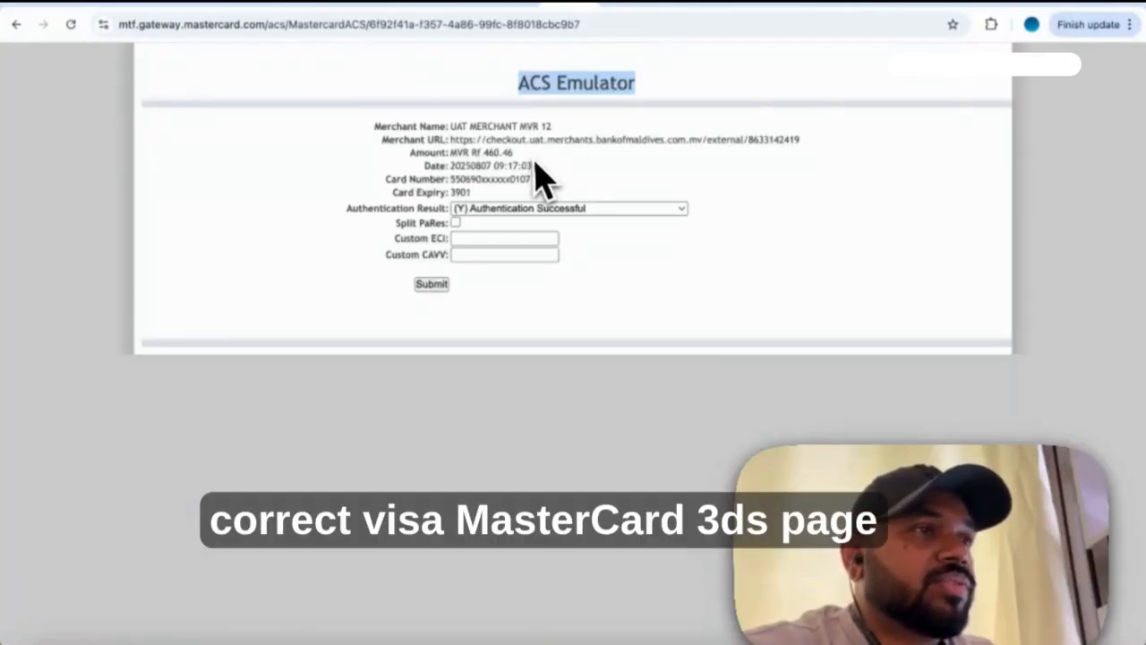
left_click(500, 210)
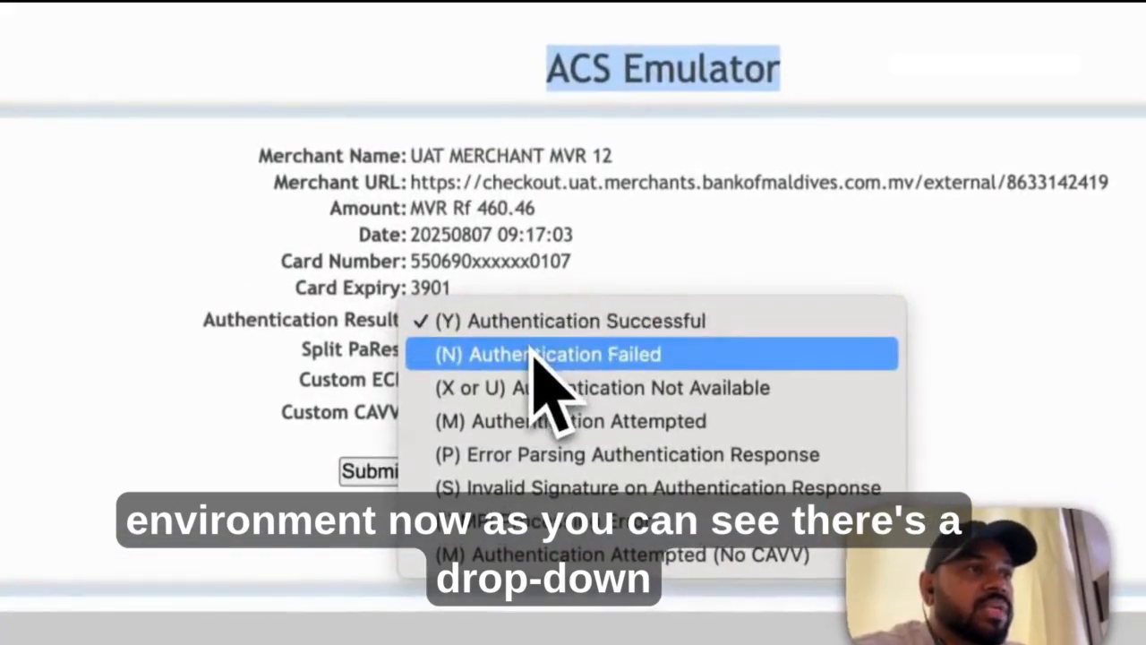
left_click(529, 329)
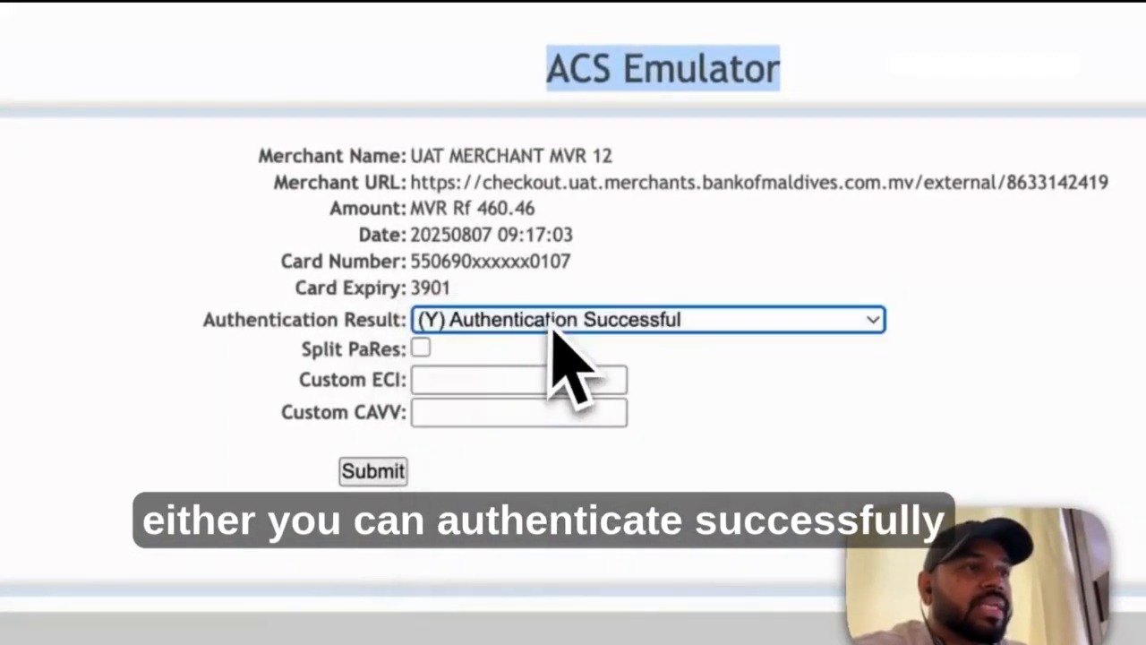
left_click(548, 324)
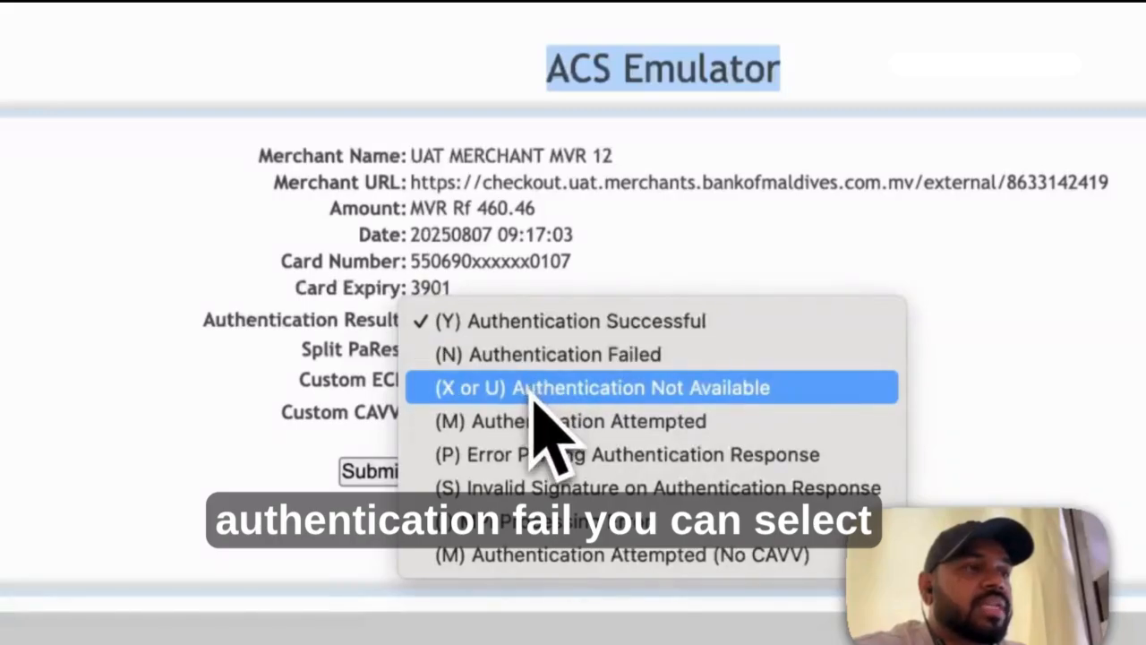
left_click(686, 266)
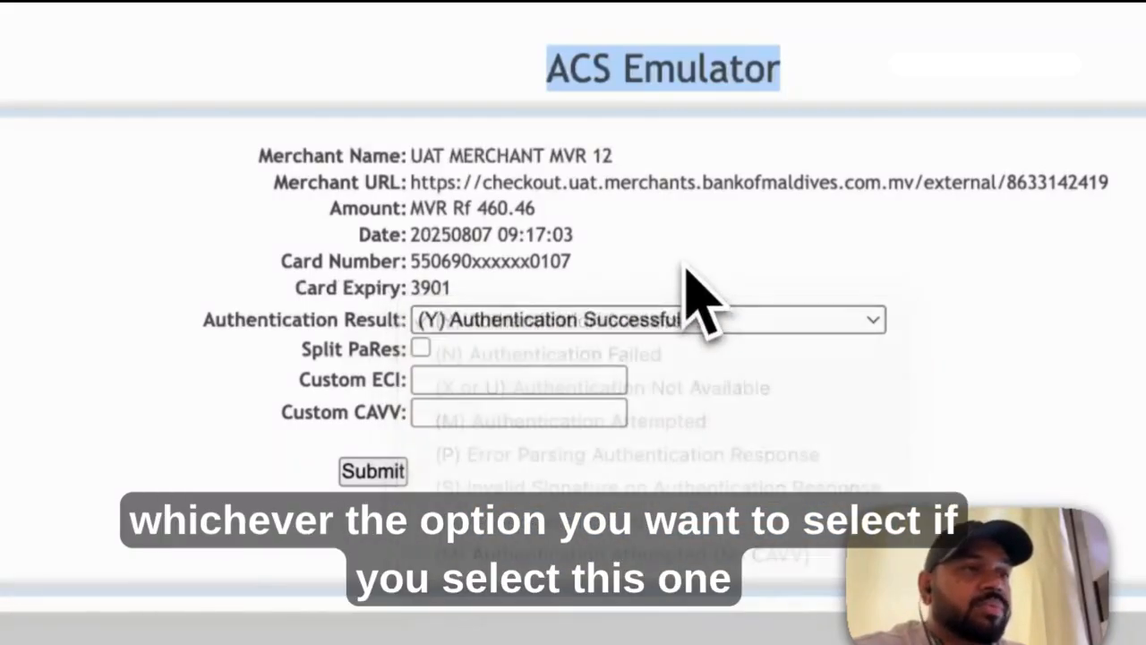
Step: Switch the Authentication Result to (N) Authentication Failed and back to (Y) Authentication Successful
left_click(617, 330)
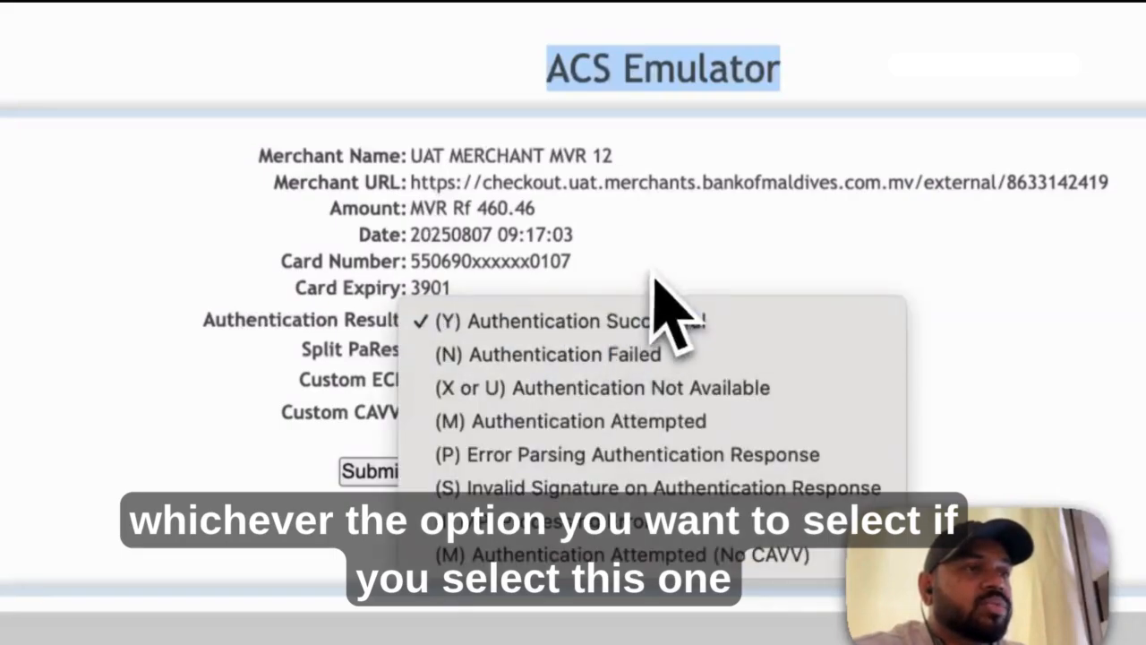
left_click(624, 294)
left_click(577, 327)
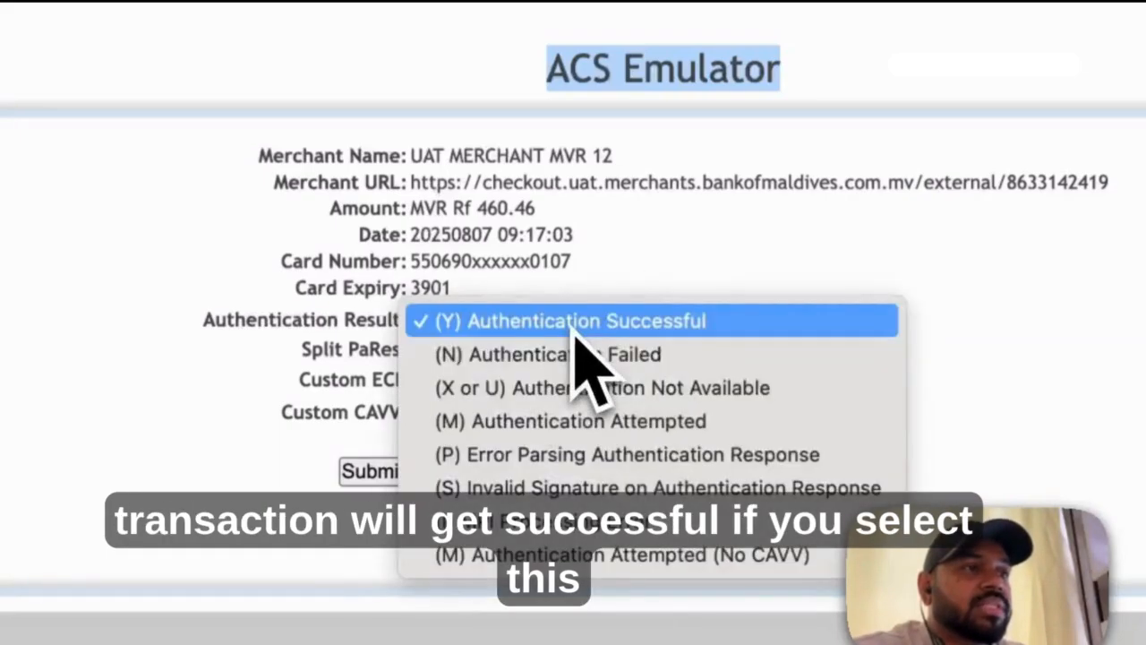
left_click(546, 352)
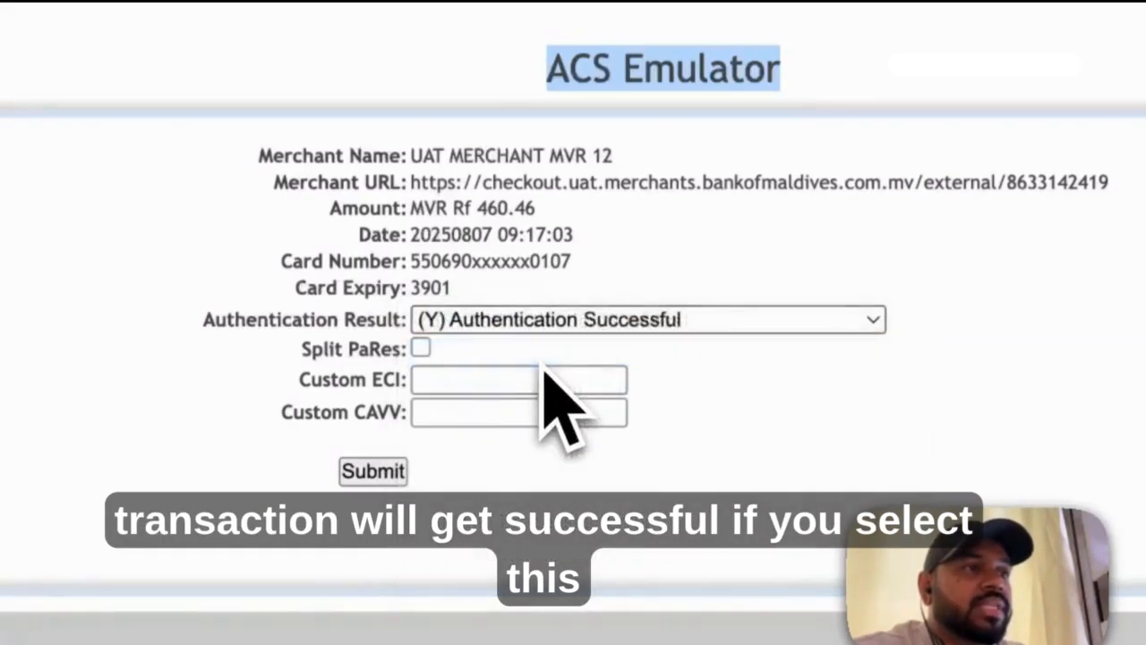
left_click(600, 327)
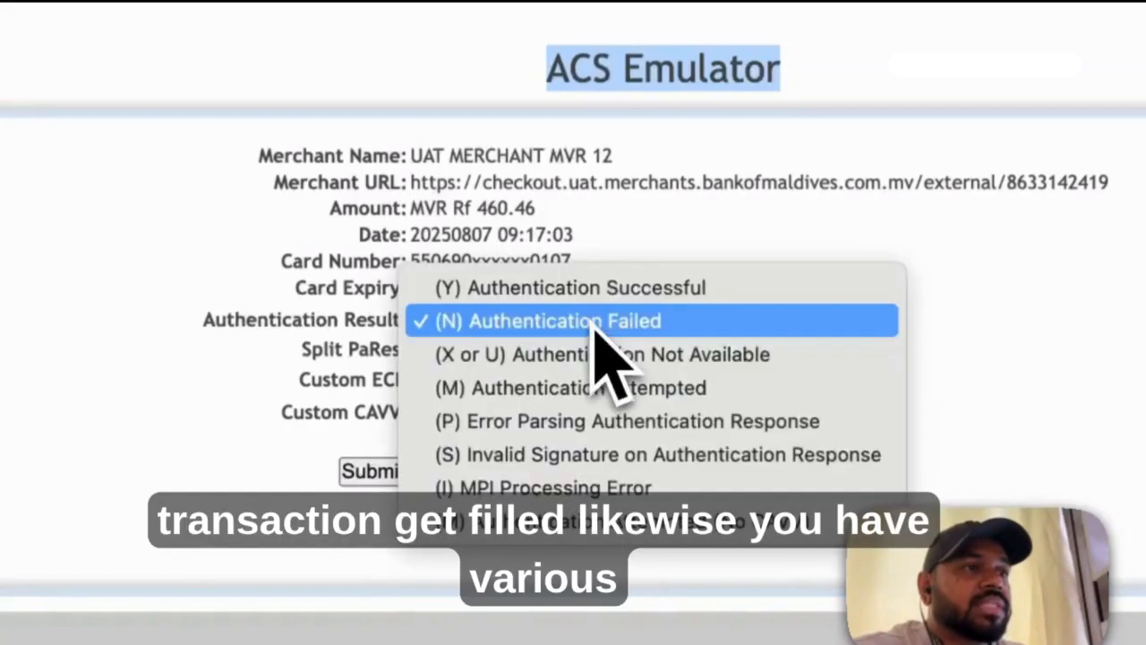
left_click(681, 319)
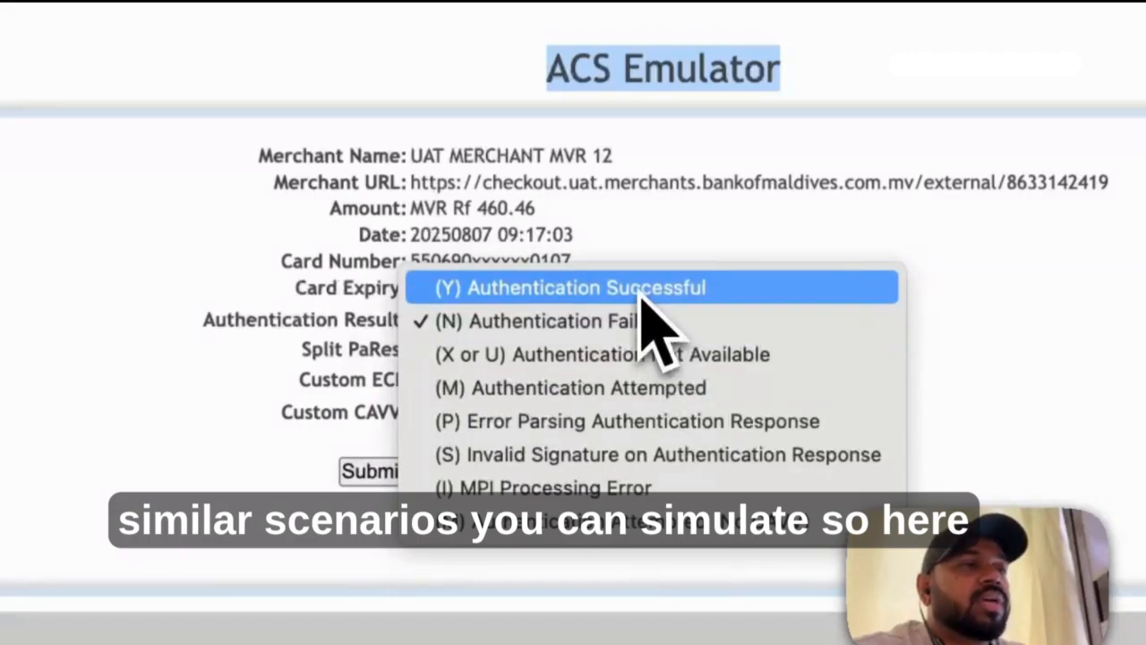
key("Escape")
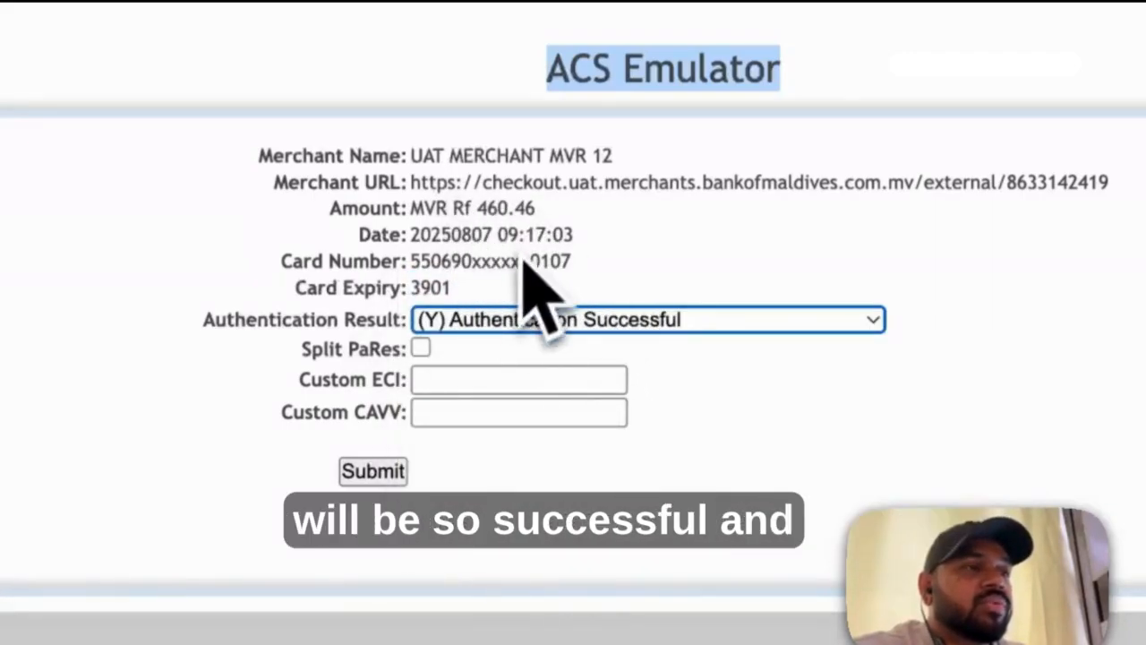
Step: Leave Custom ECI and Custom CAVV empty and submit the (Y) Authentication Successful result
left_click(445, 379)
left_click(488, 412)
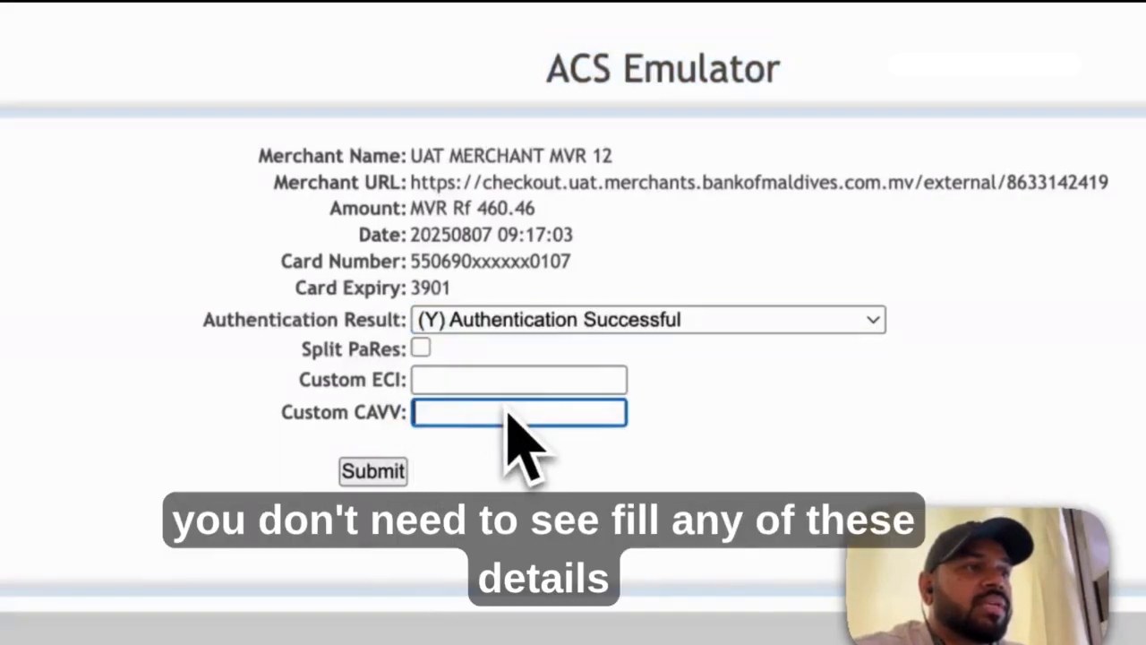
left_click(381, 472)
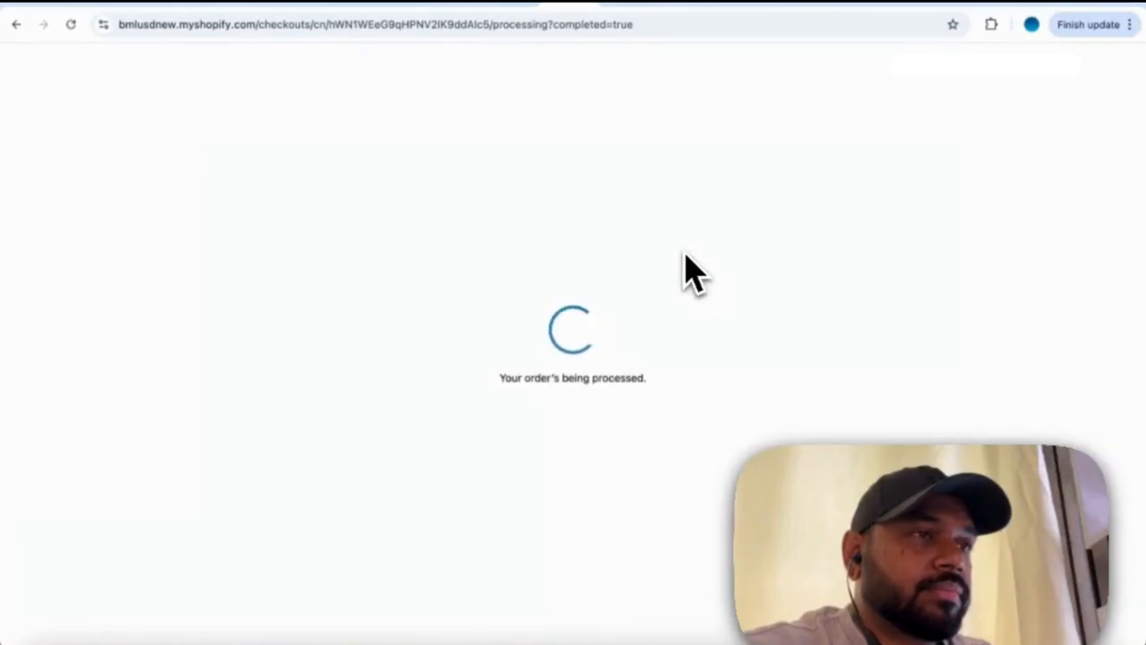
Step: Go back from the ACS Emulator page to the store's checkout and review the order confirmation and details
key("alt+Left")
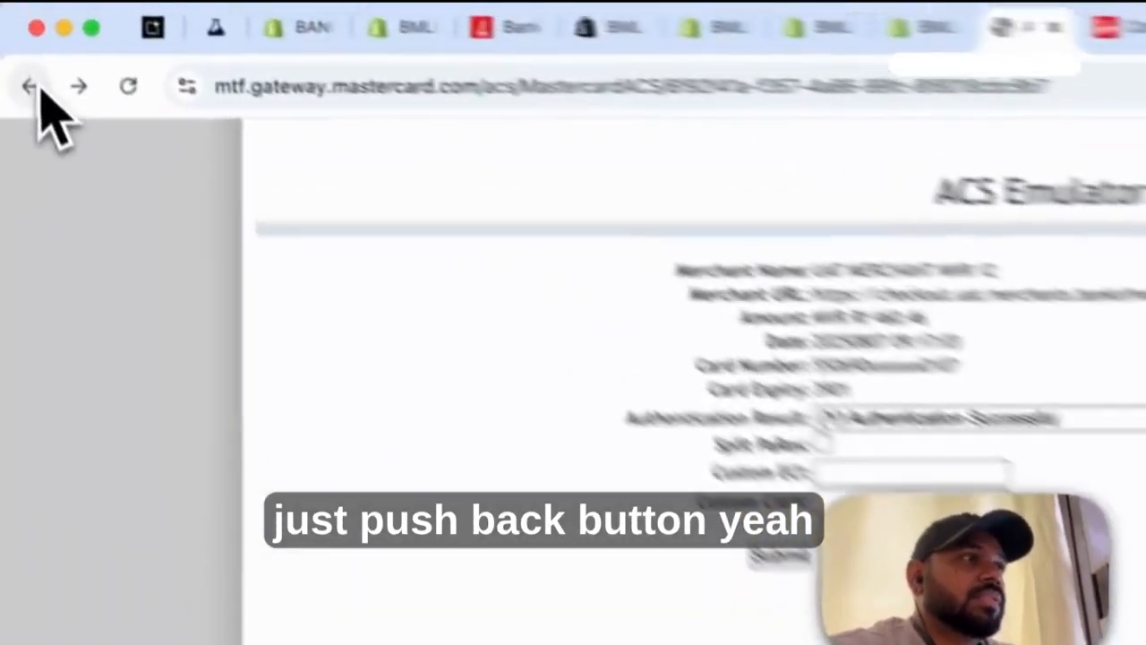
left_click(16, 24)
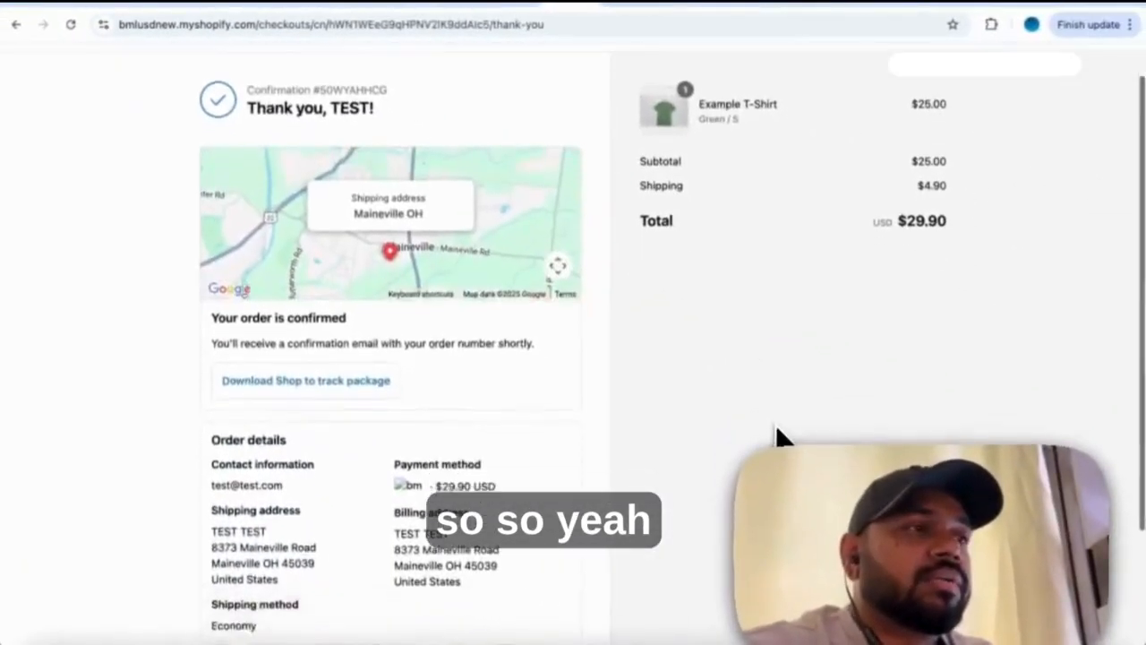
scroll(757, 426, "down", 3)
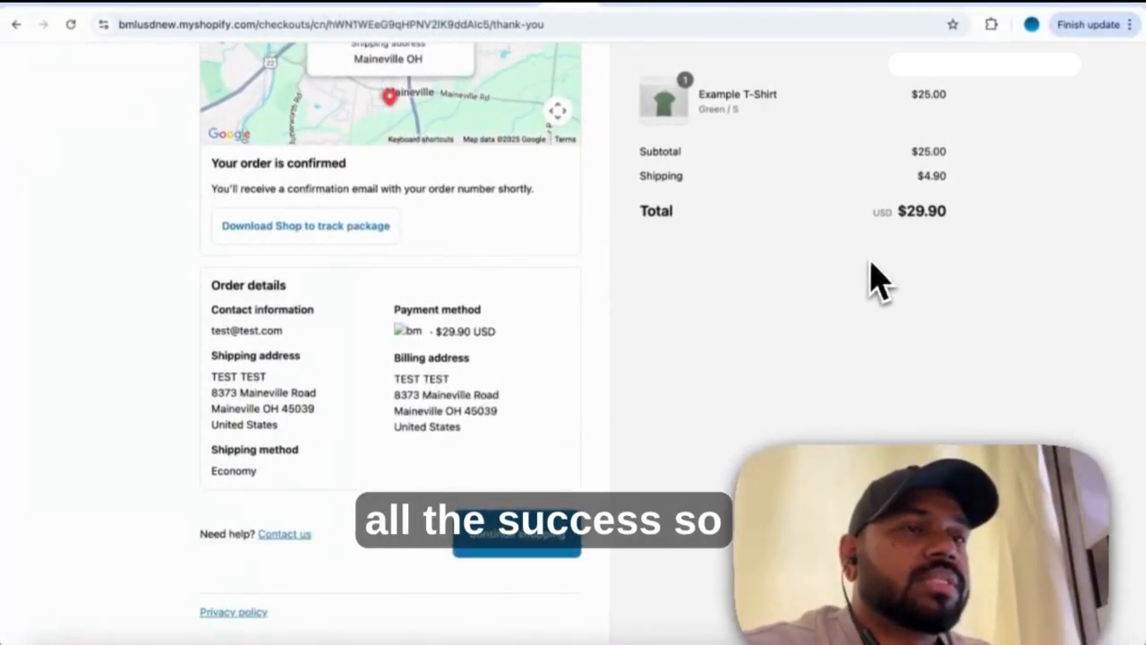
scroll(824, 318, "up", 3)
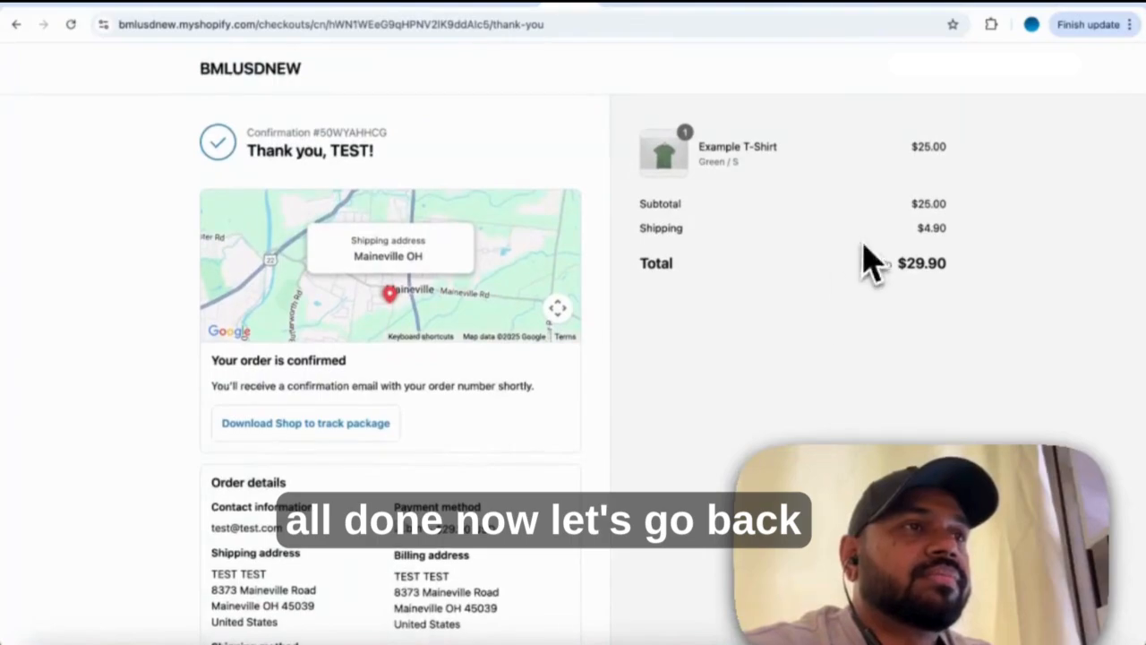
Step: View the sales overview in the UAT merchant dashboard and inspect the income transactions
left_click(833, 40)
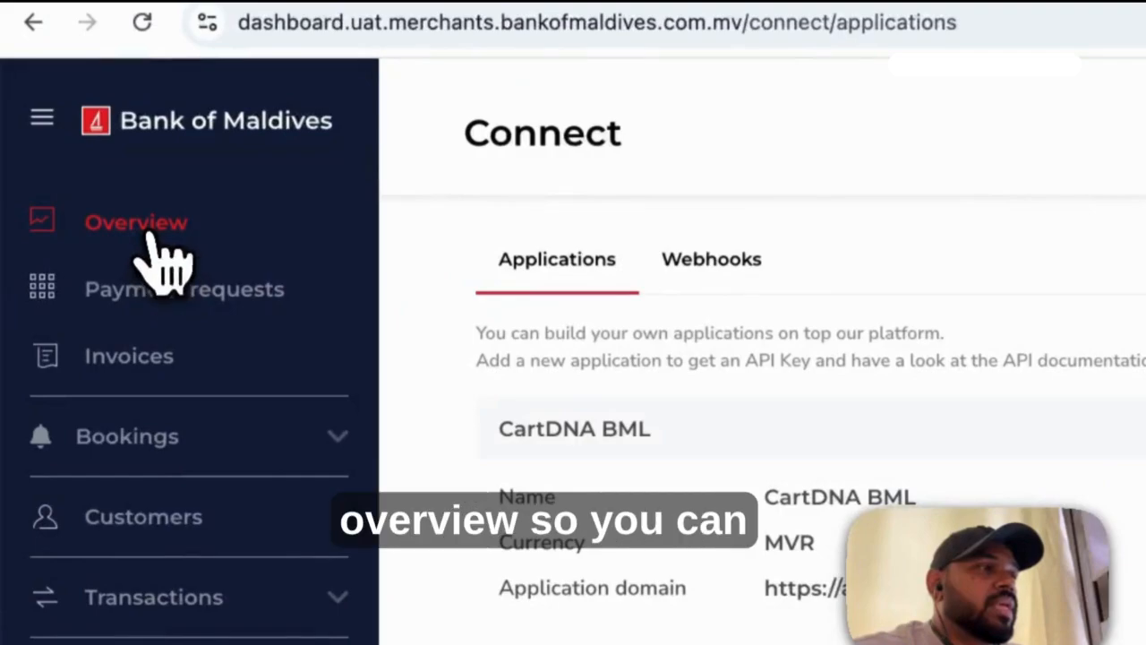
left_click(87, 250)
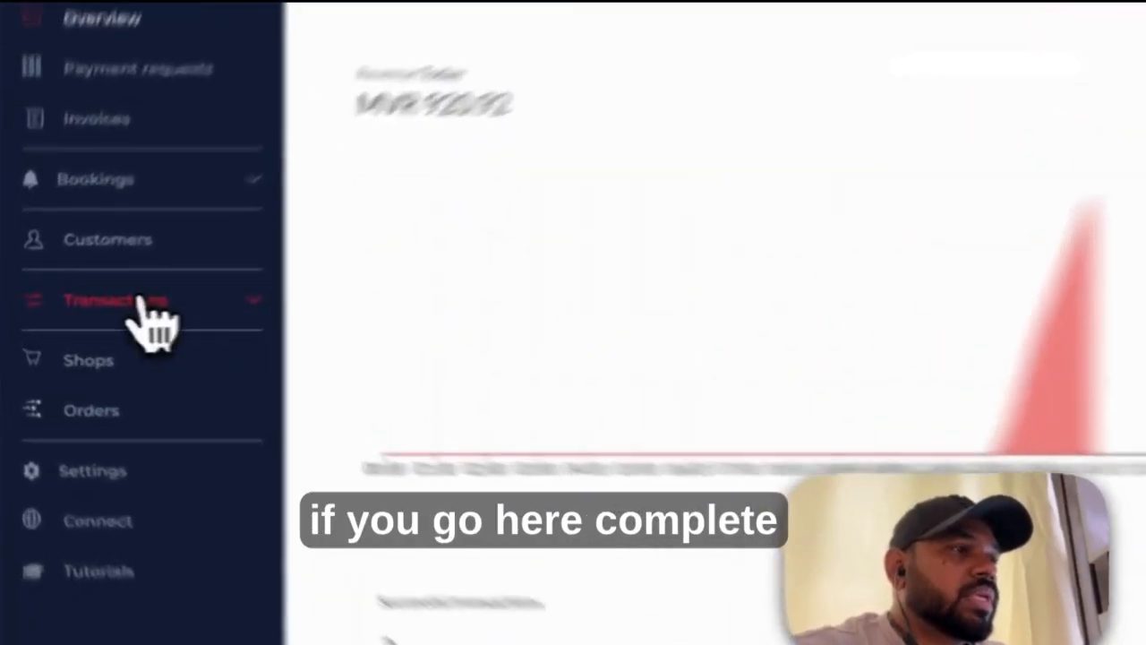
left_click(103, 311)
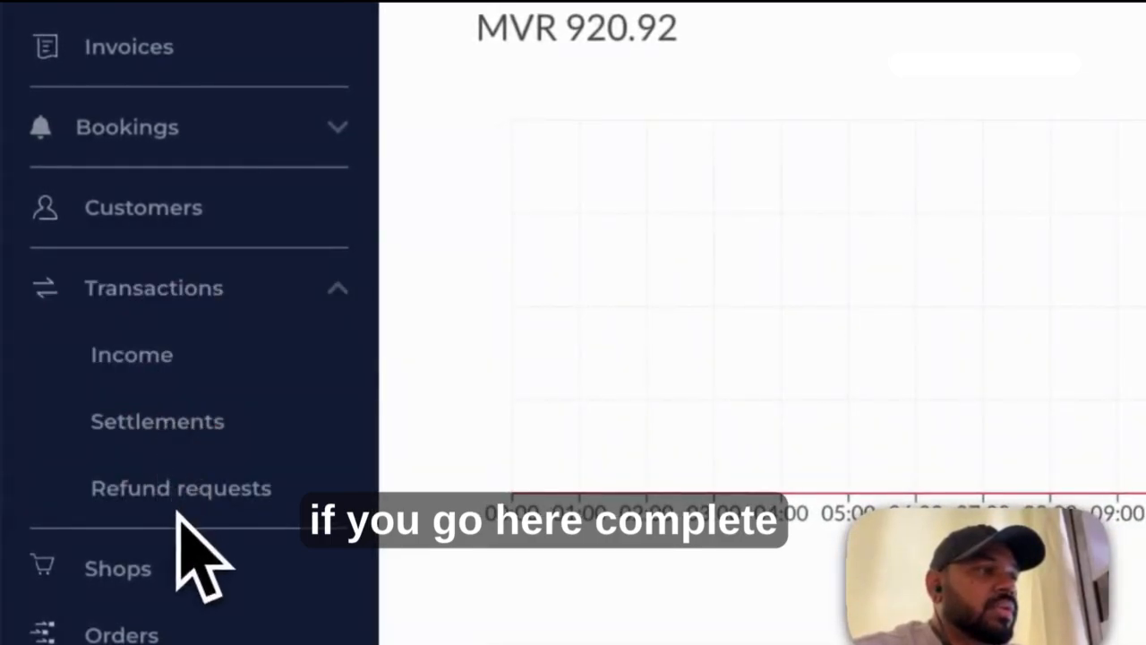
left_click(164, 360)
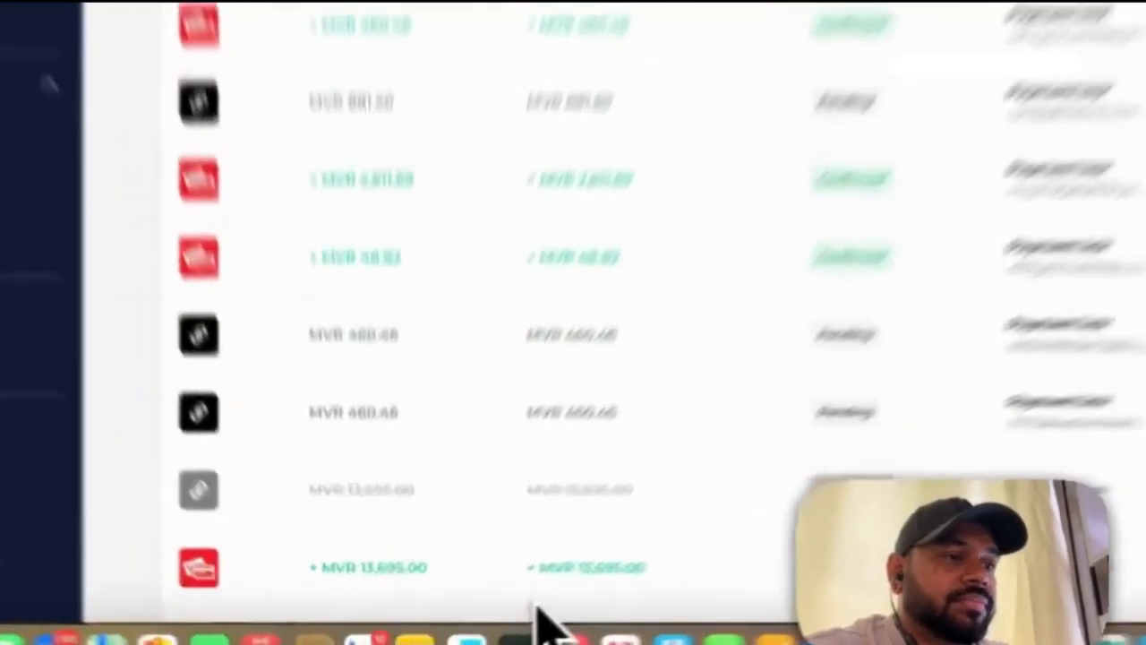
left_click(540, 630)
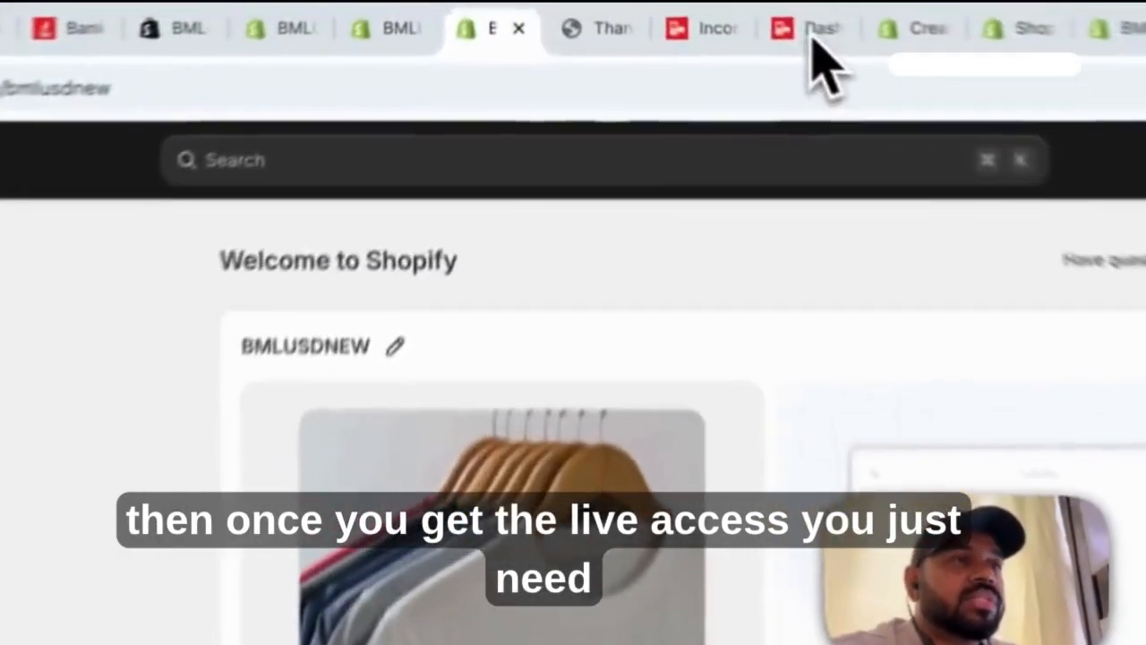
Step: Check the live merchant dashboard's sign-in page, and open the store's Payments settings in the Shopify admin
left_click(814, 30)
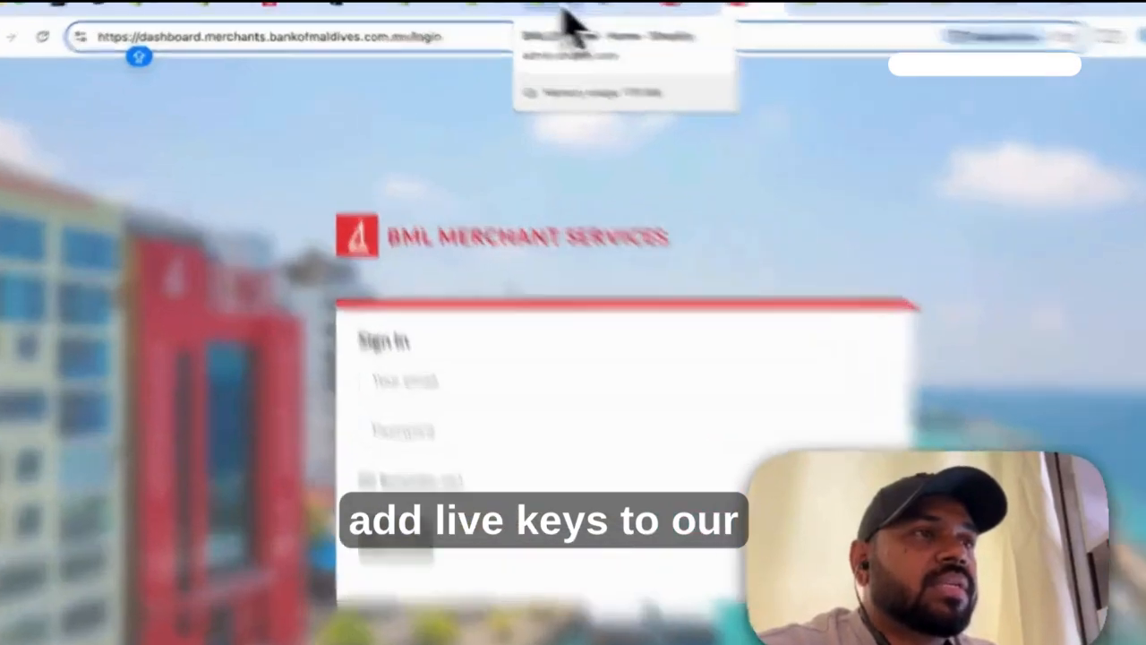
left_click(522, 8)
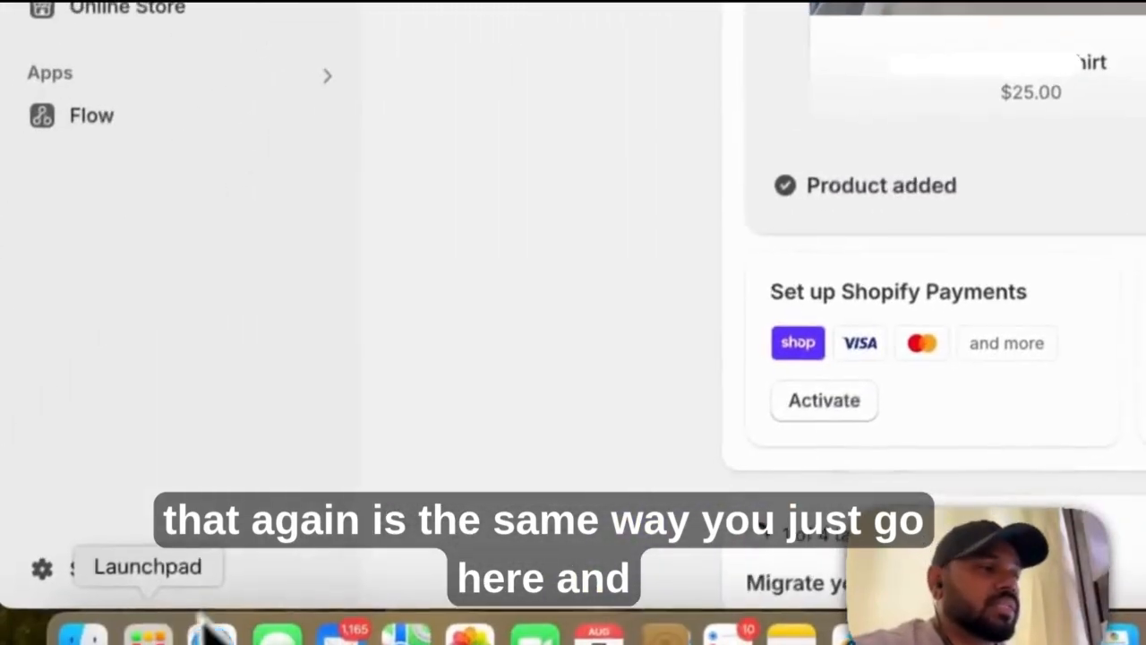
left_click(112, 560)
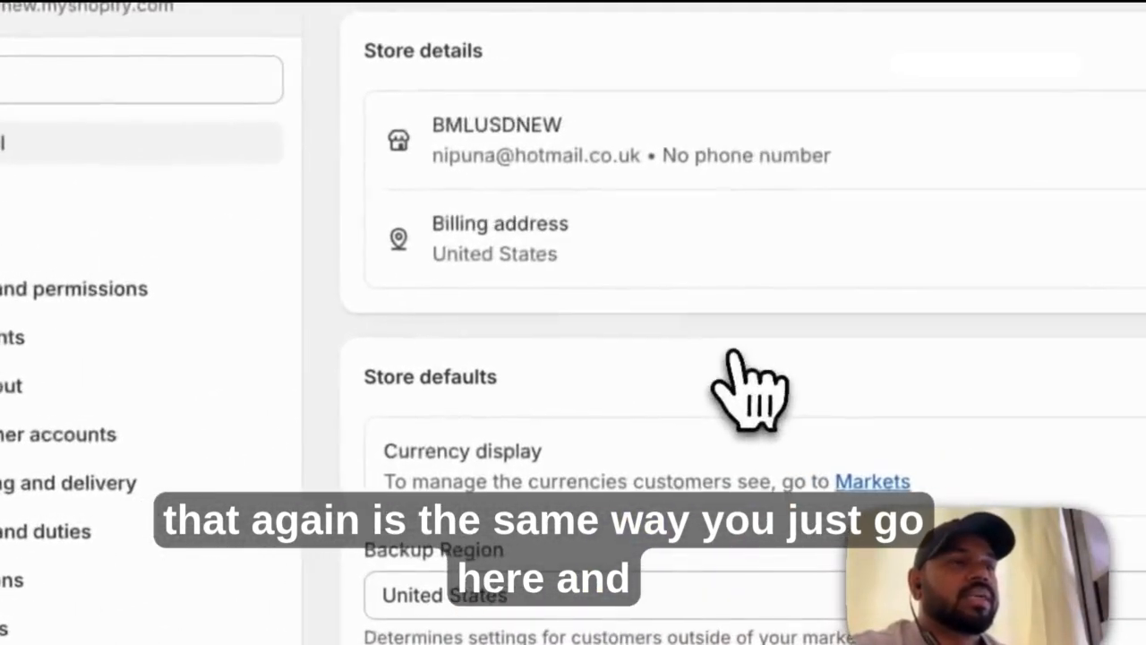
scroll(1089, 335, "down", 7)
scroll(1088, 336, "up", 3)
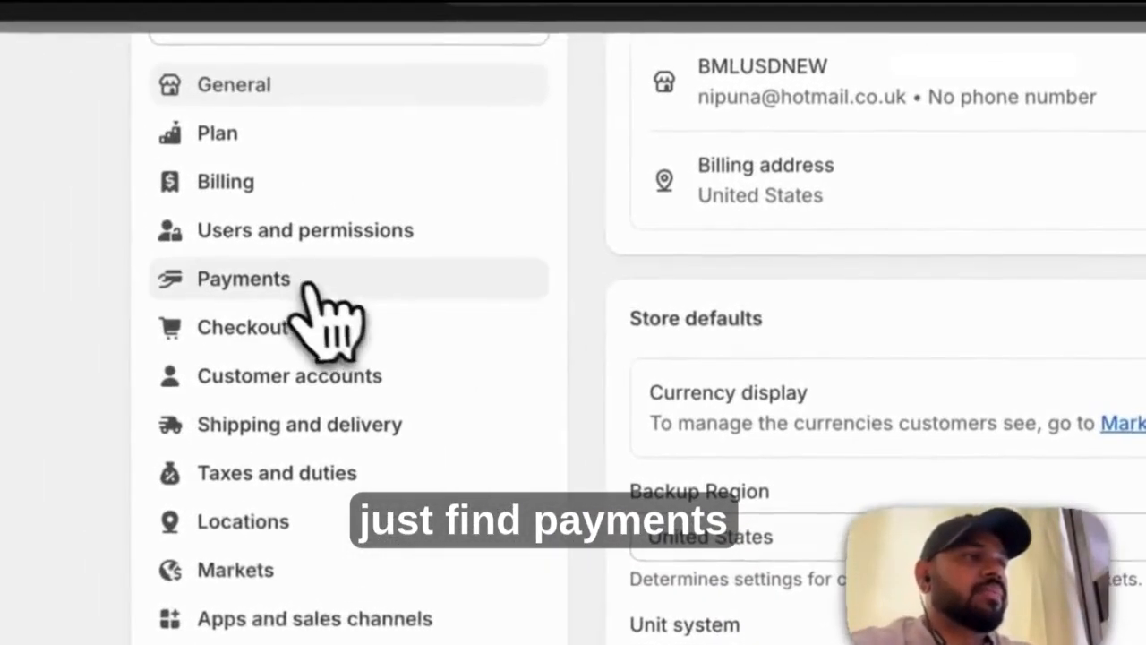
left_click(296, 282)
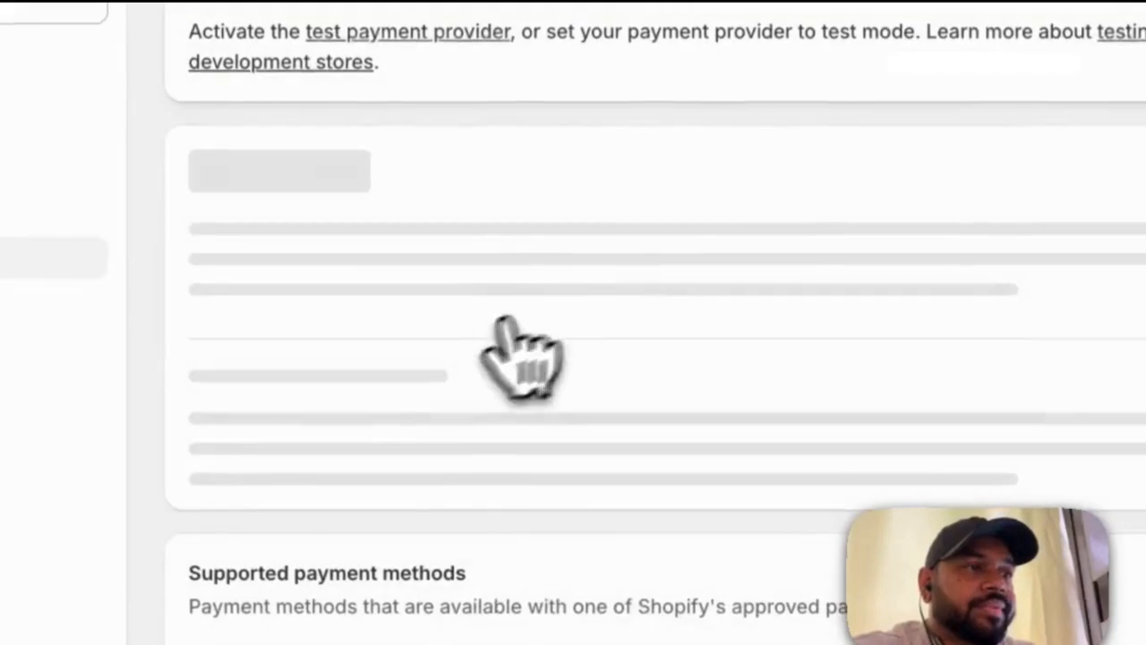
Step: Open the details of the BML-Payment Gateway provider from the supported payment methods
scroll(708, 501, "down", 5)
scroll(730, 510, "up", 2)
scroll(714, 477, "up", 1)
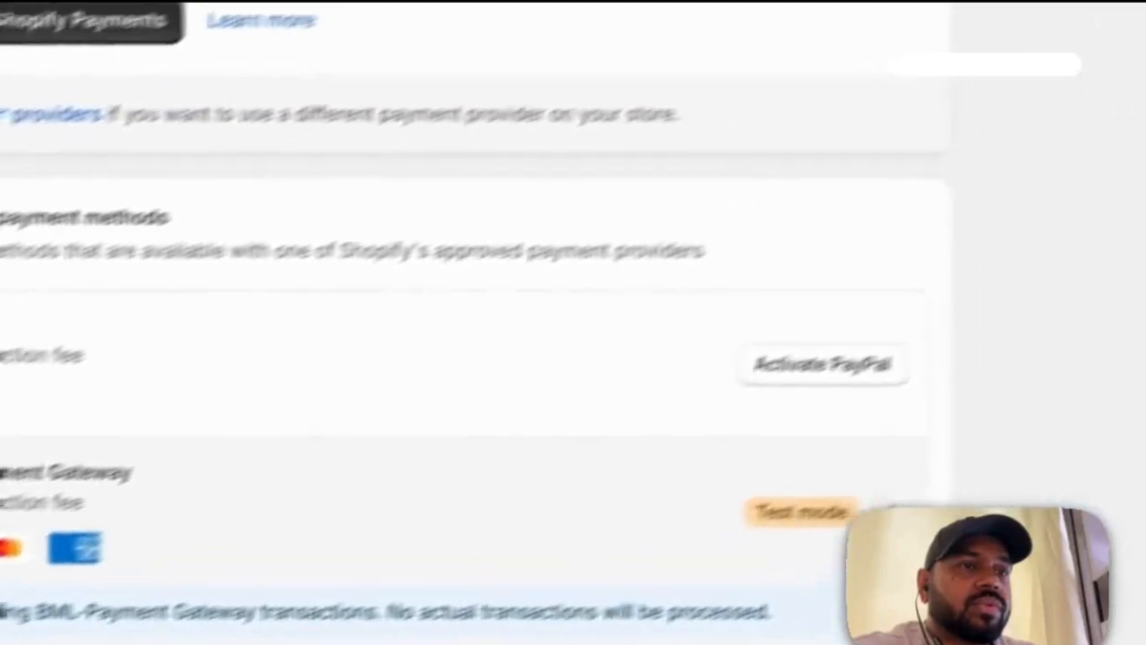
left_click(529, 448)
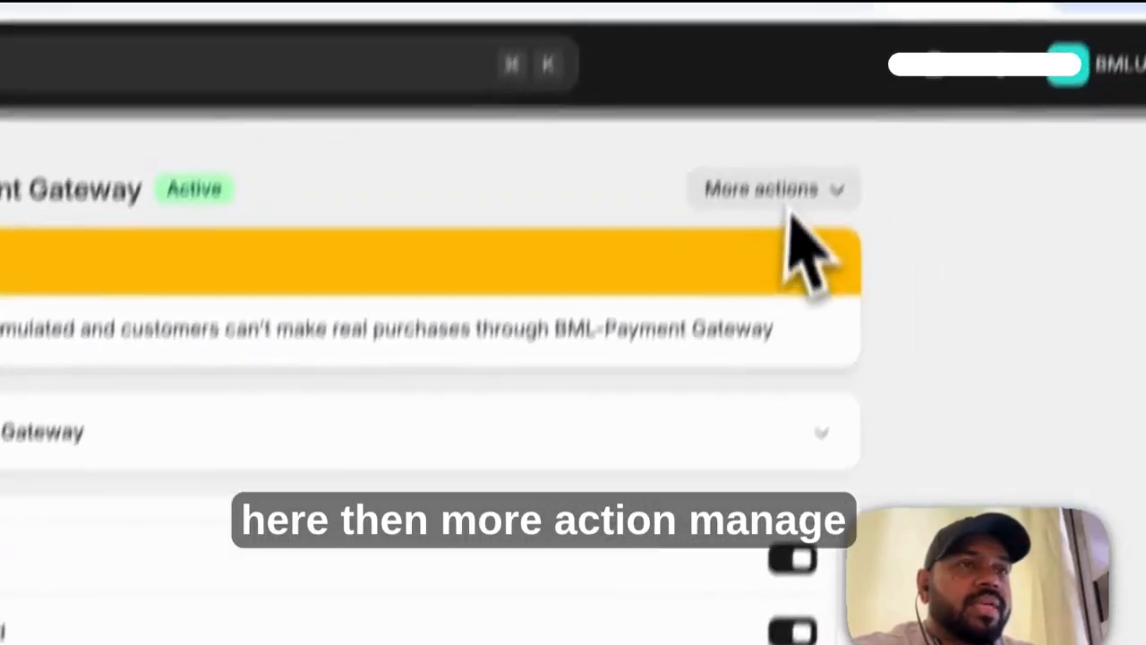
Step: Manage the BML-Payment Gateway in CartDNA, continuing with that app and accepting its terms
left_click(772, 190)
left_click(788, 300)
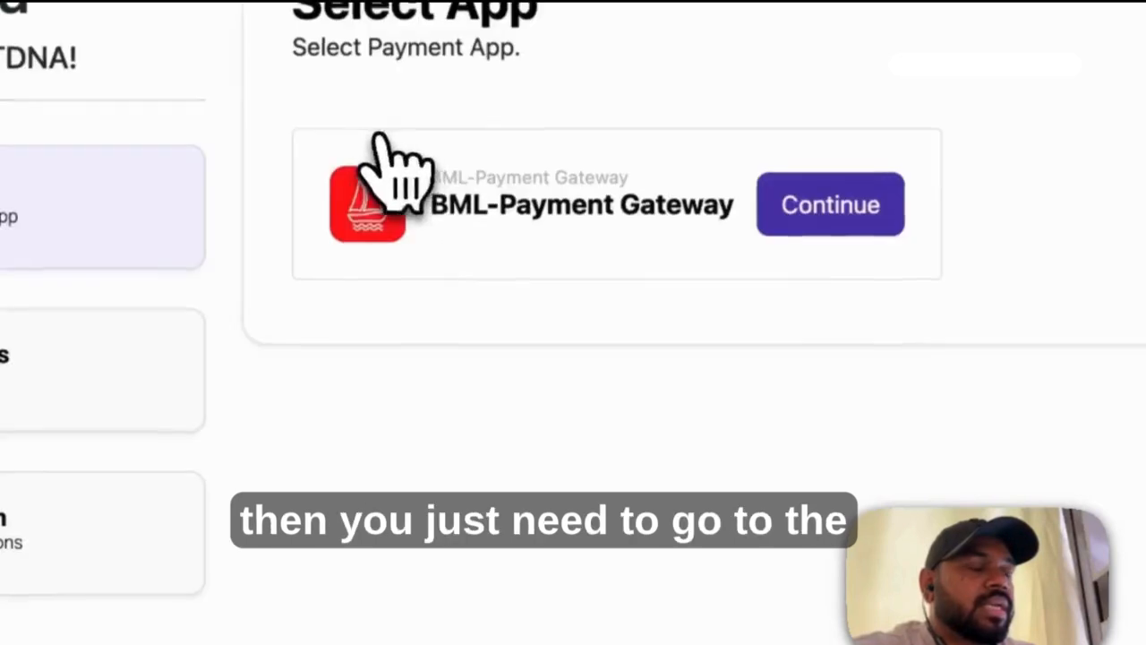
left_click(837, 219)
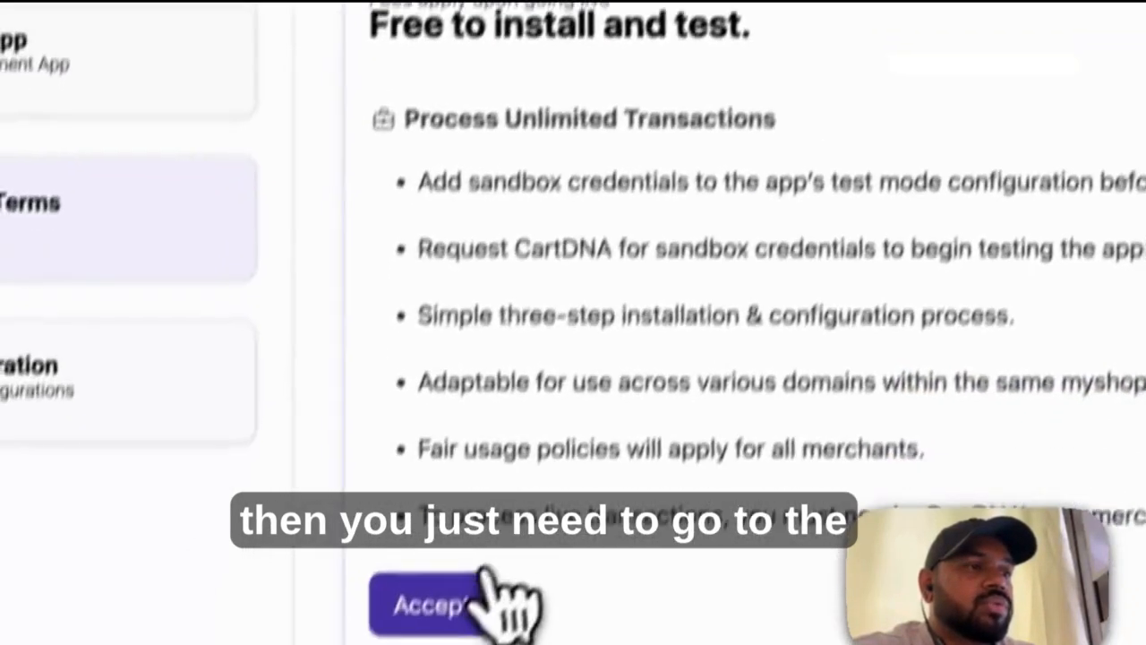
left_click(472, 568)
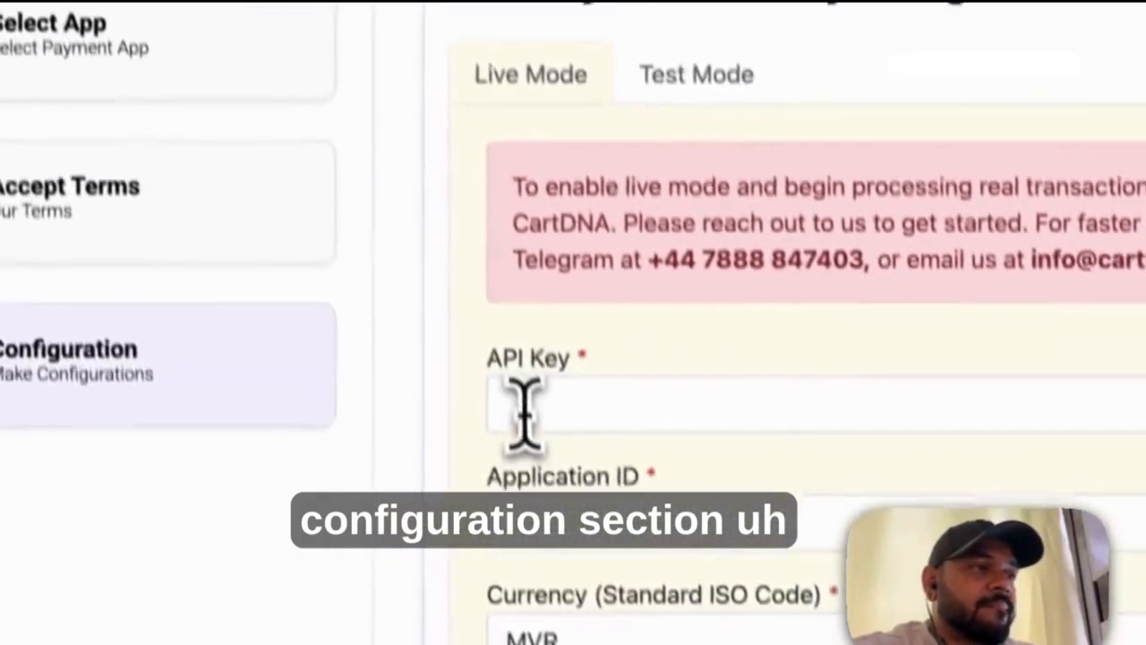
Step: Compare the Live Mode and Test Mode configurations and examine the live API Key, Application ID and Currency fields
left_click(524, 408)
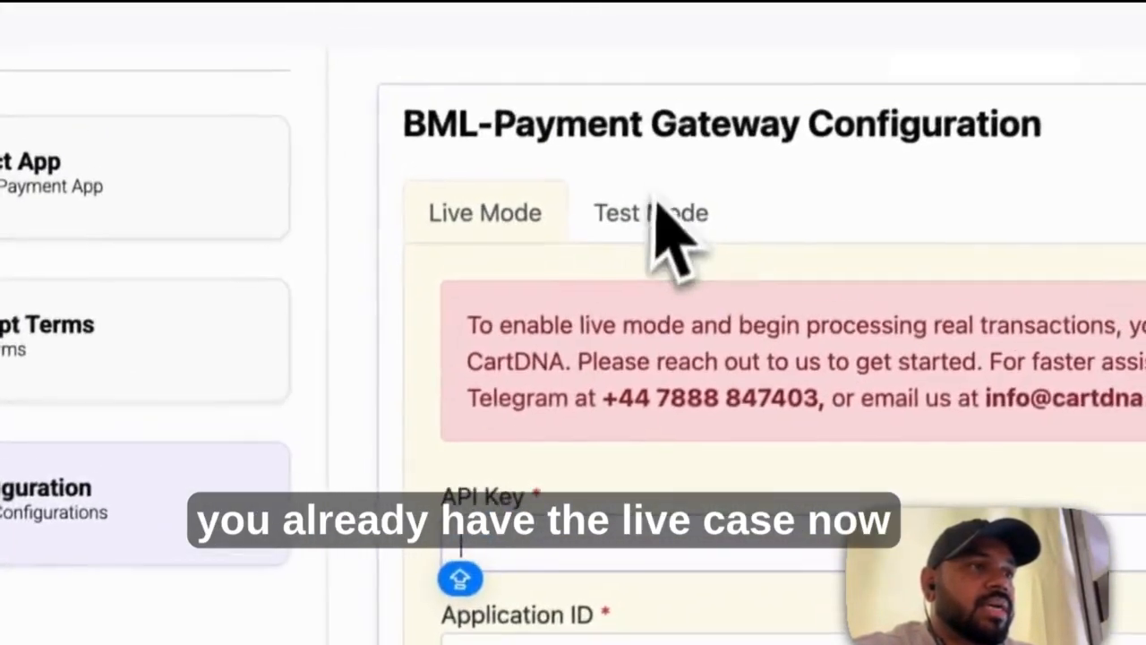
left_click(700, 72)
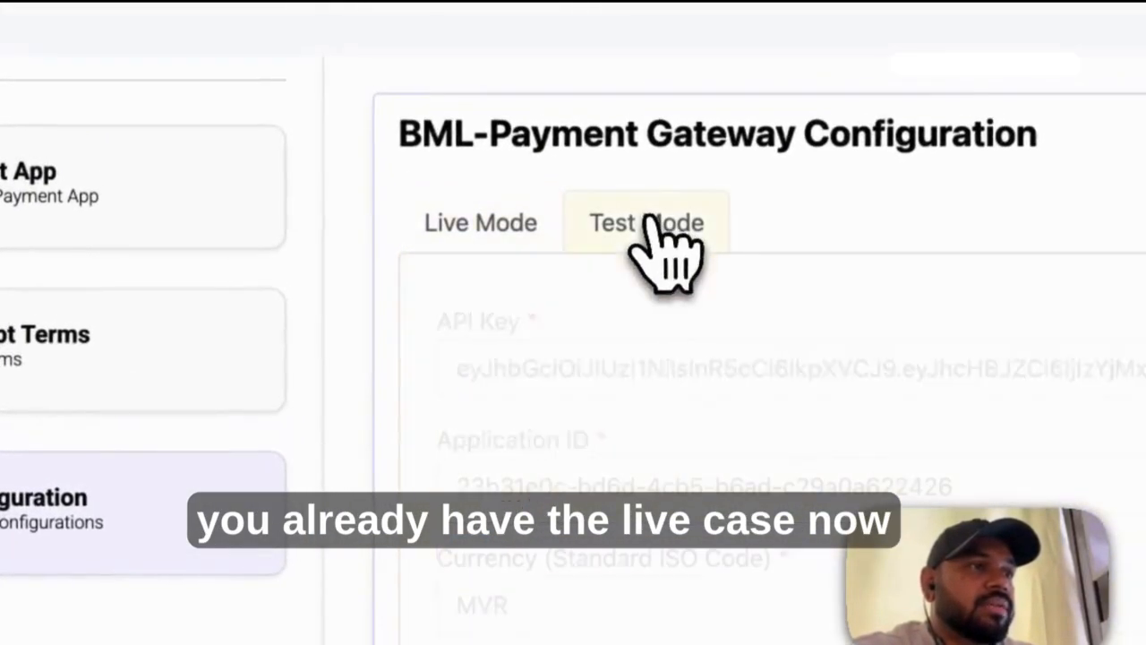
left_click(483, 224)
left_click(649, 224)
left_click(459, 232)
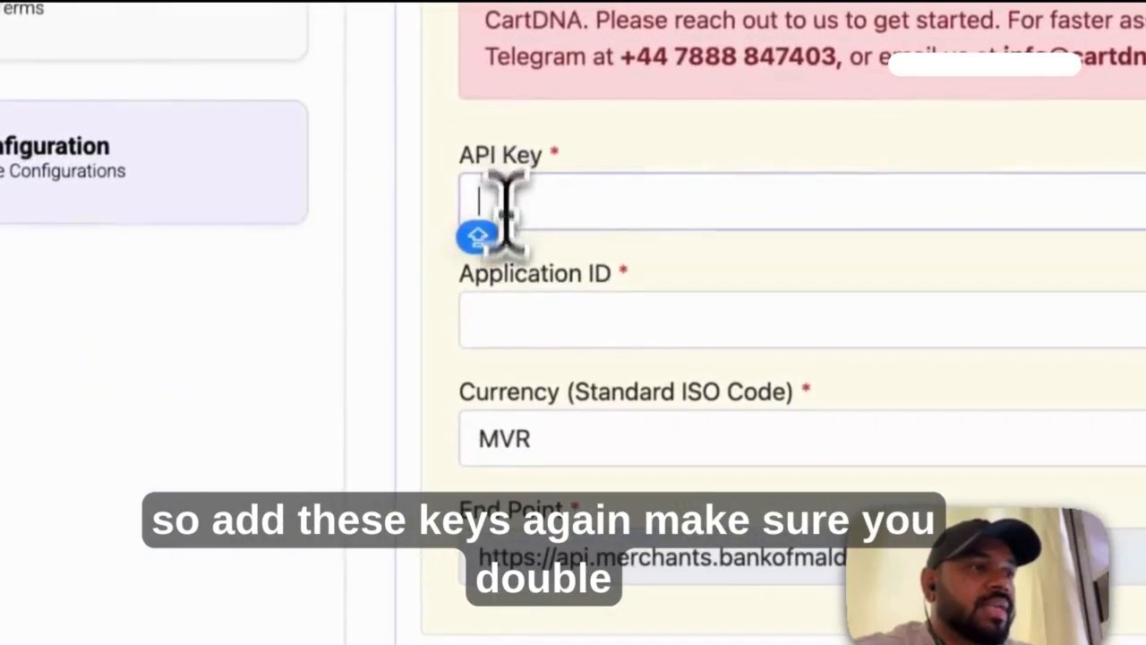
left_click(508, 319)
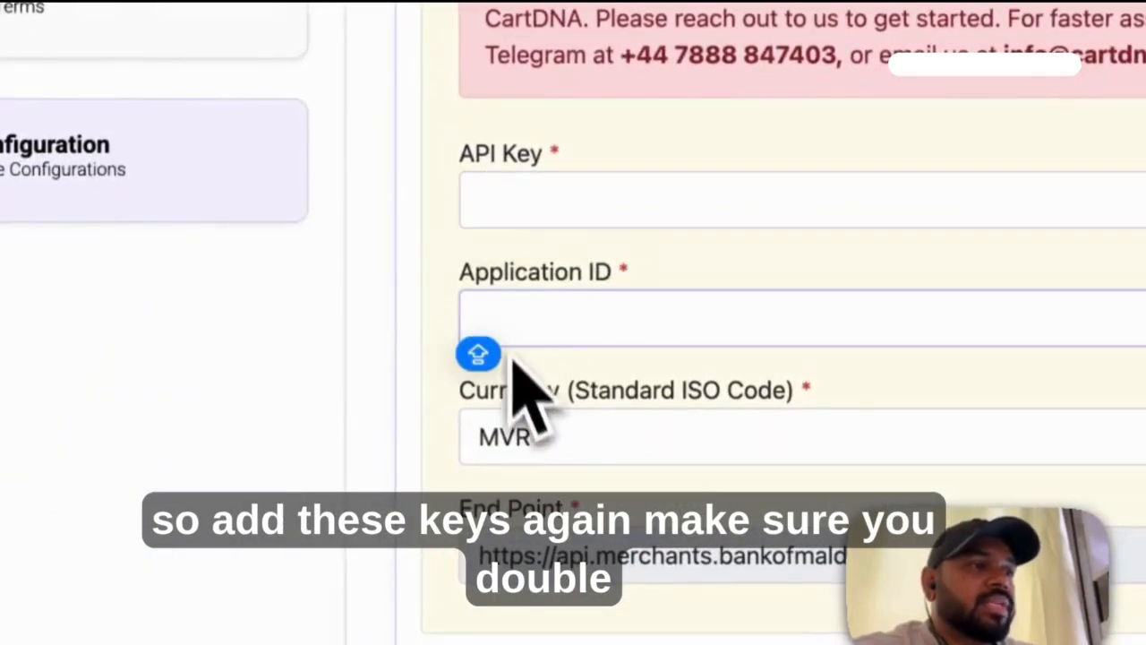
key("Tab")
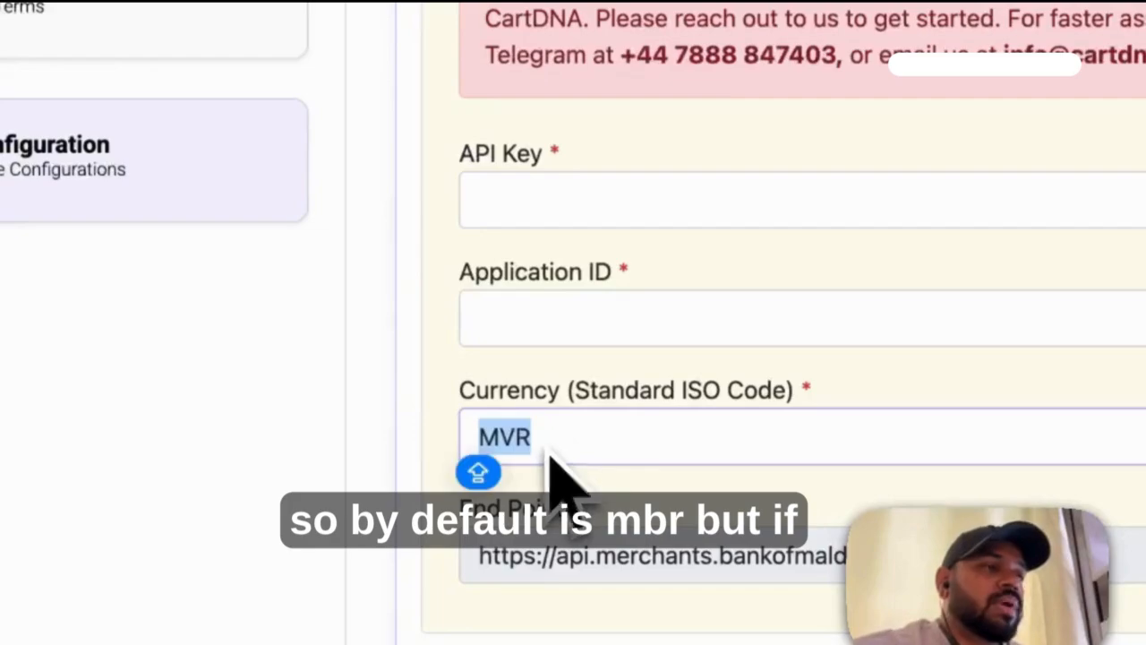
left_click(604, 394)
left_click_drag(483, 439, 478, 439)
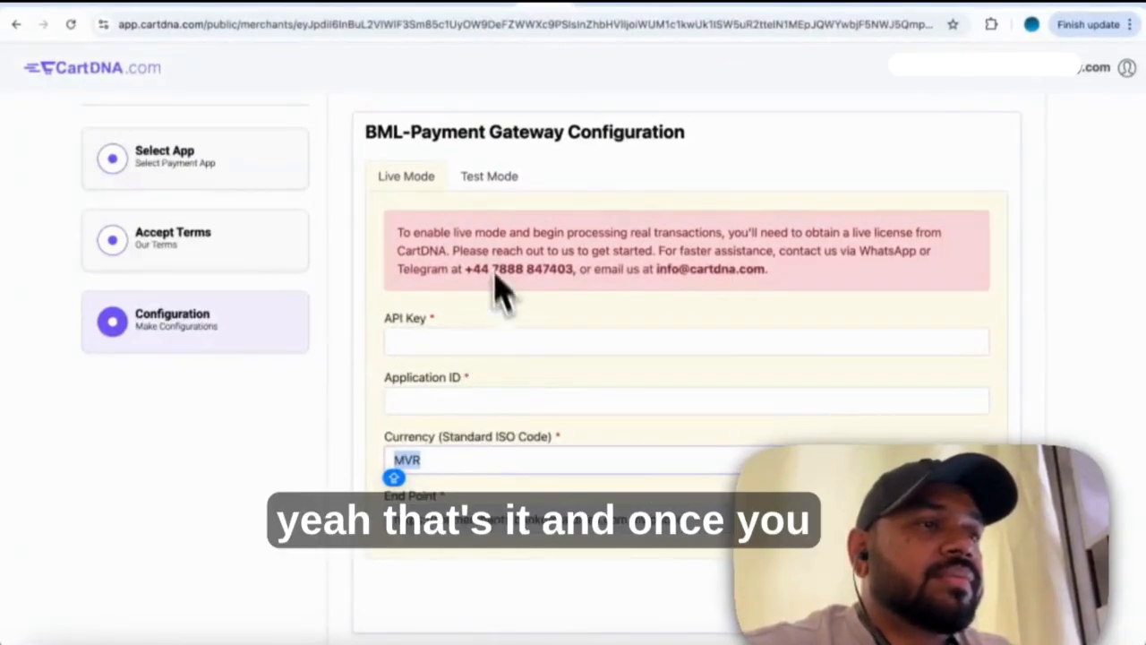
Step: Try to update the Live Mode configuration with the API Key and Application ID left empty
scroll(506, 331, "down", 3)
left_click(416, 170)
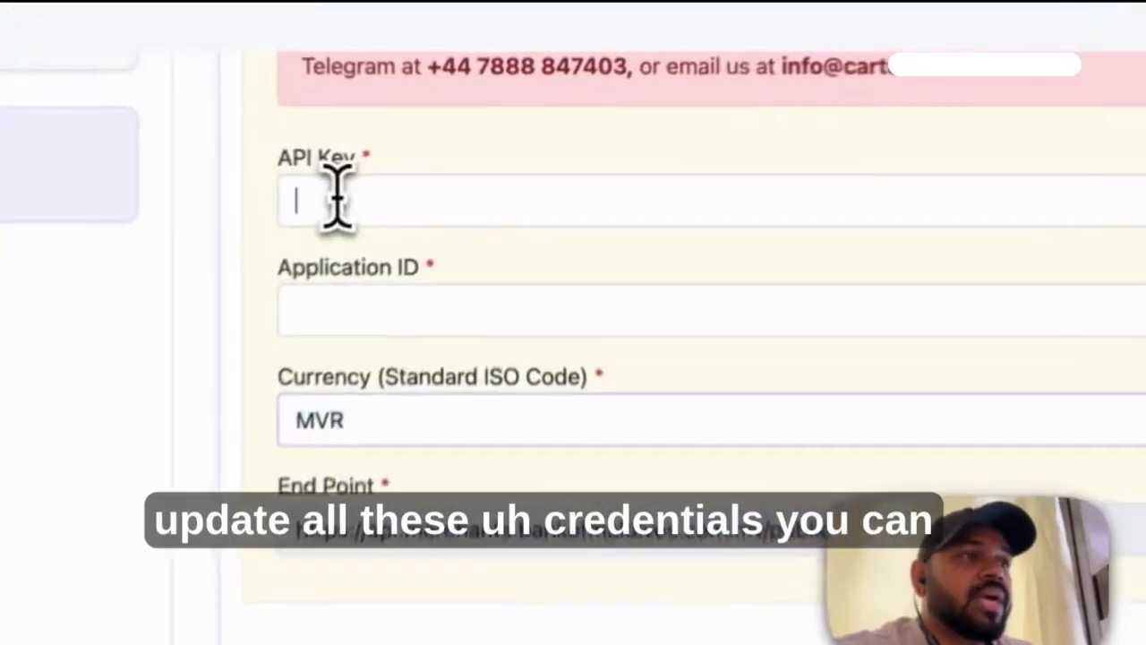
left_click(338, 311)
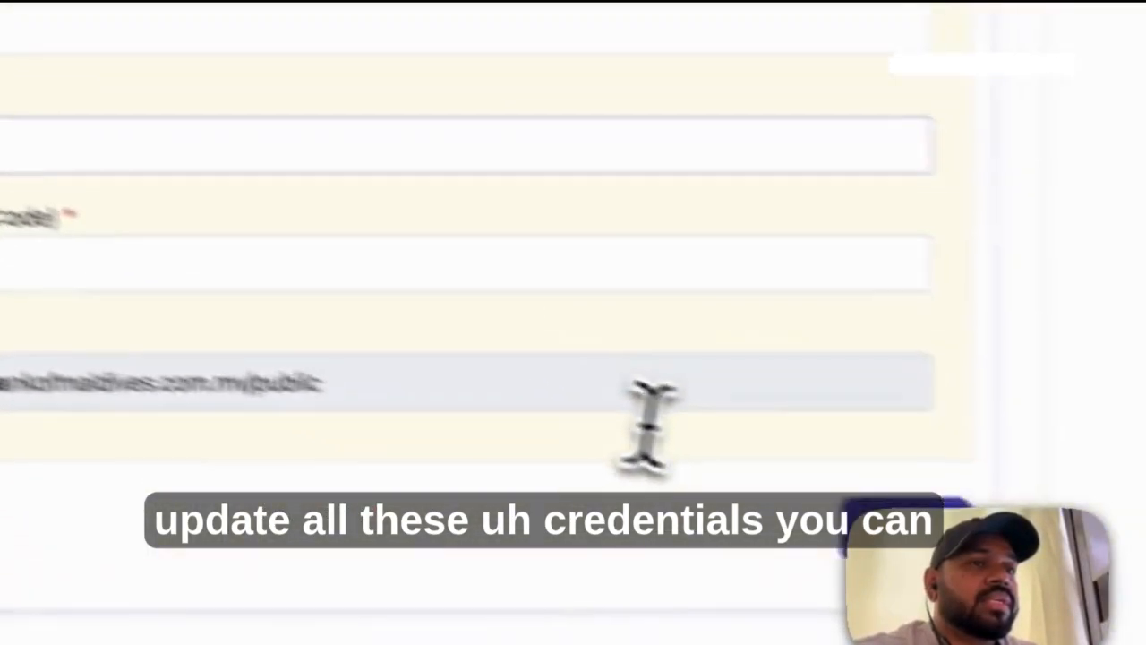
left_click(837, 448)
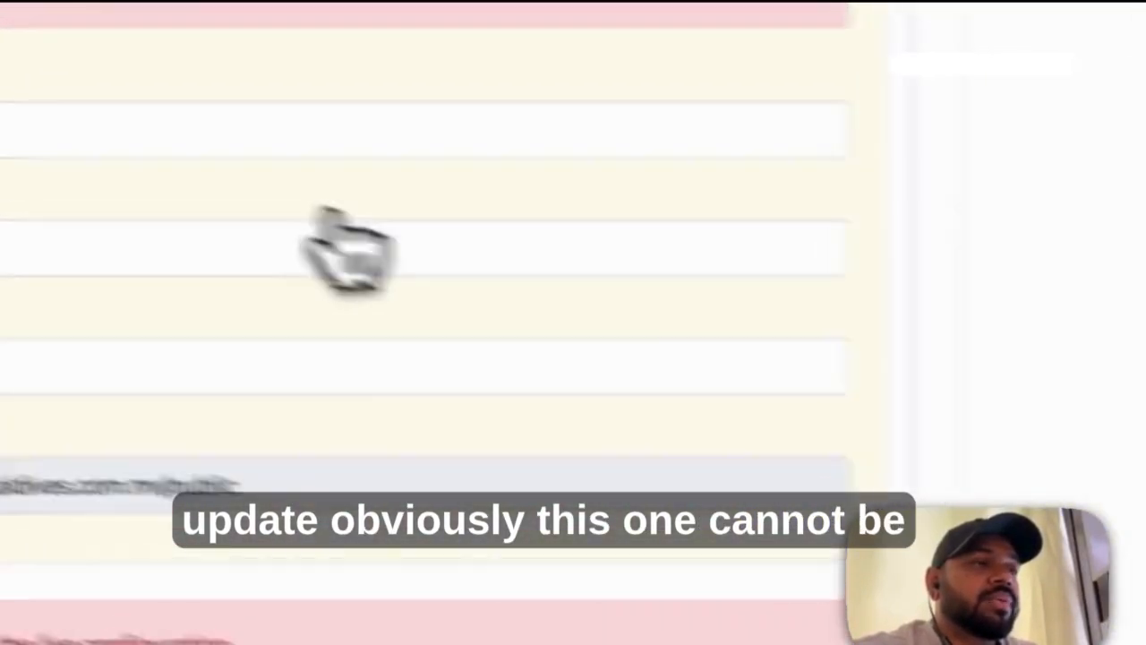
left_click(504, 128)
left_click(512, 237)
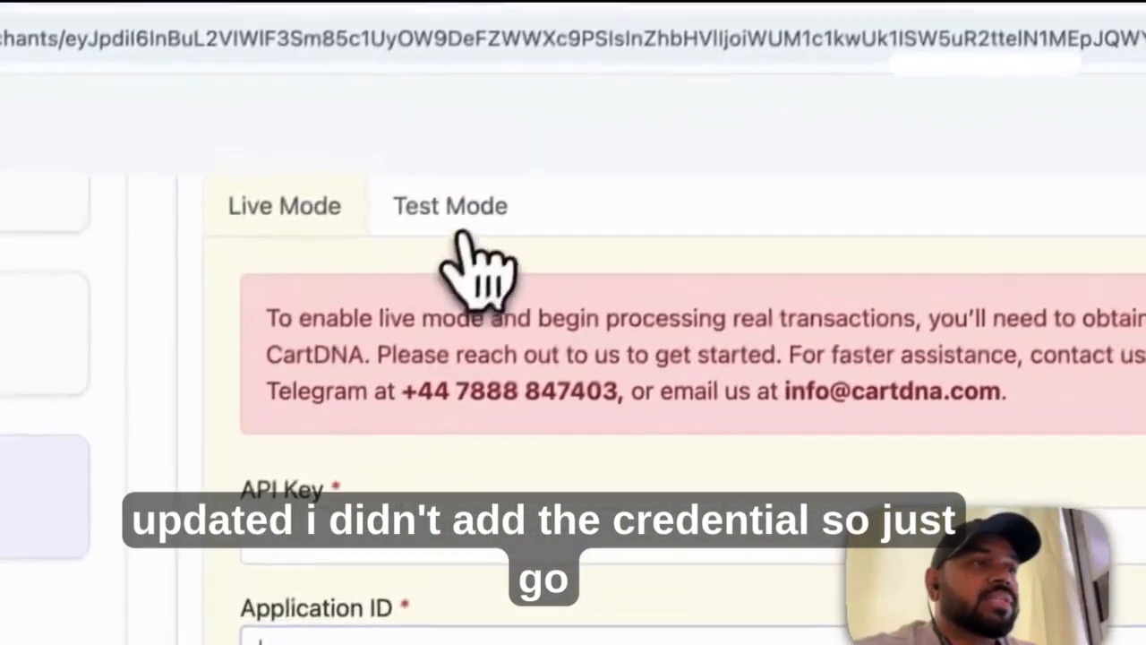
Step: Return to the Shopify payment provider settings, switch off Test mode for BML-Payment Gateway, and save
left_click(466, 233)
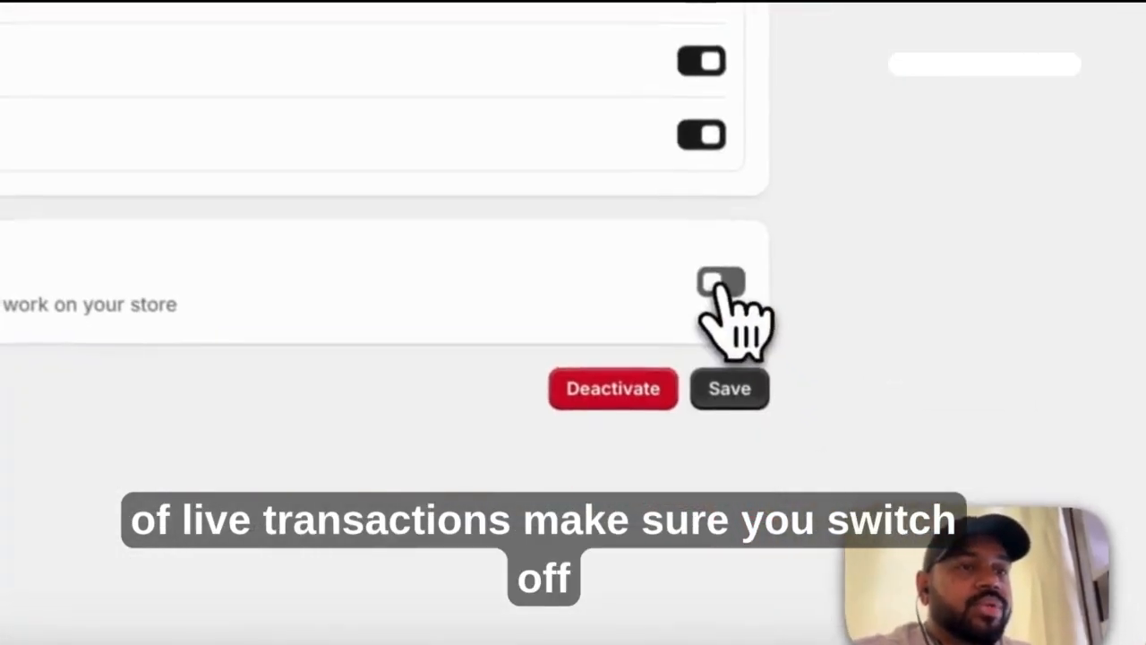
left_click(933, 458)
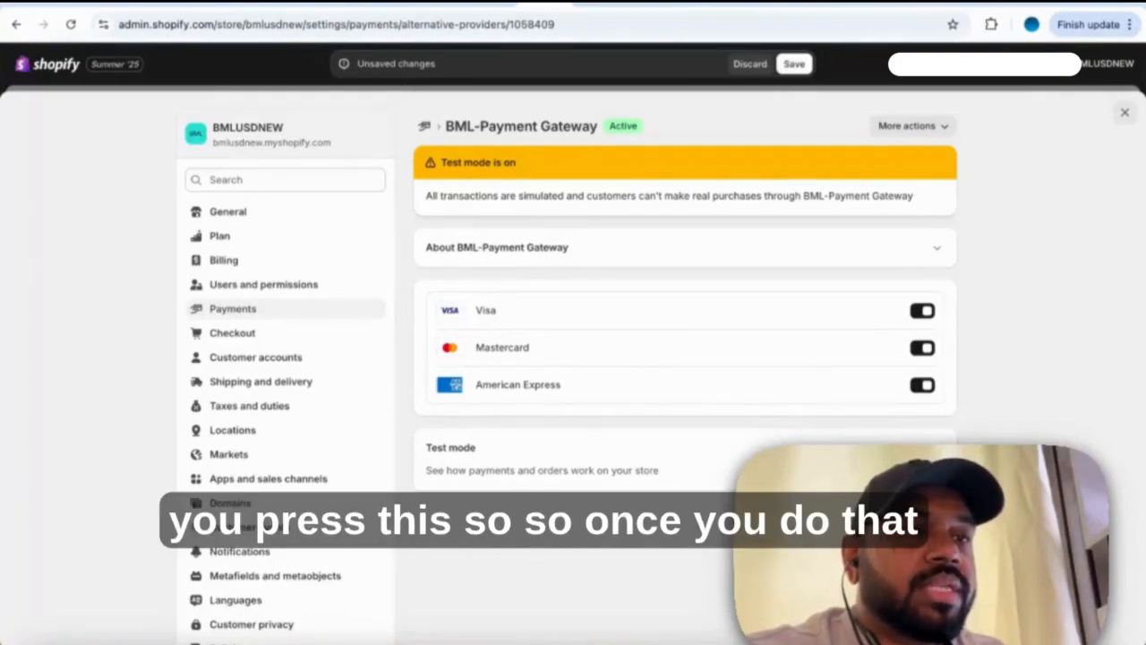
left_click(938, 510)
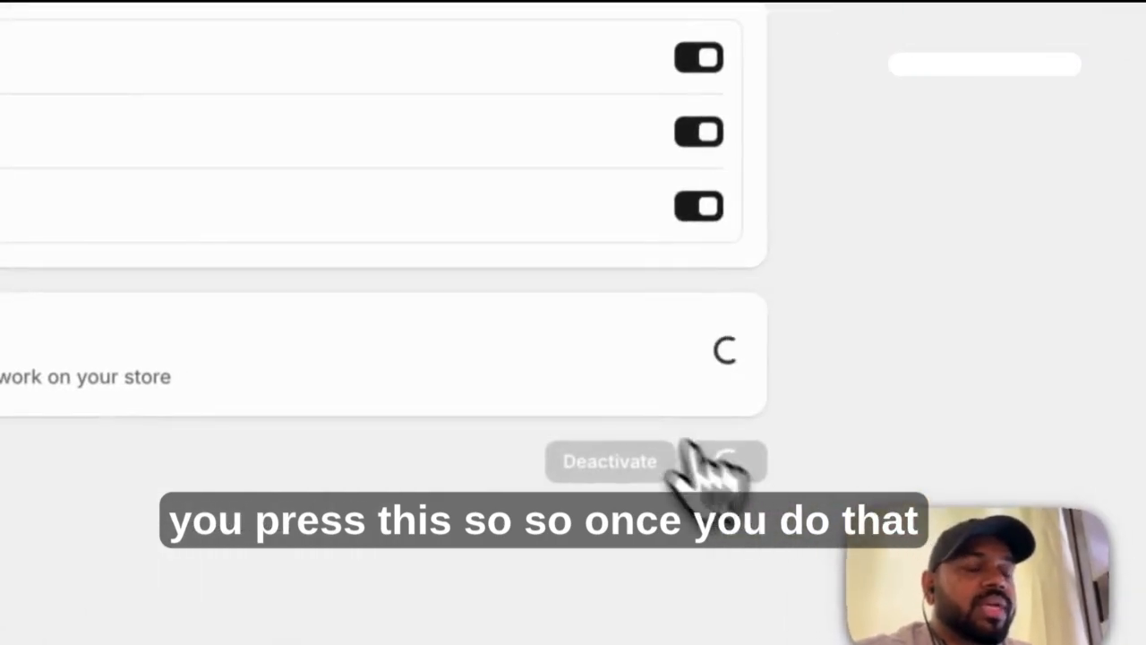